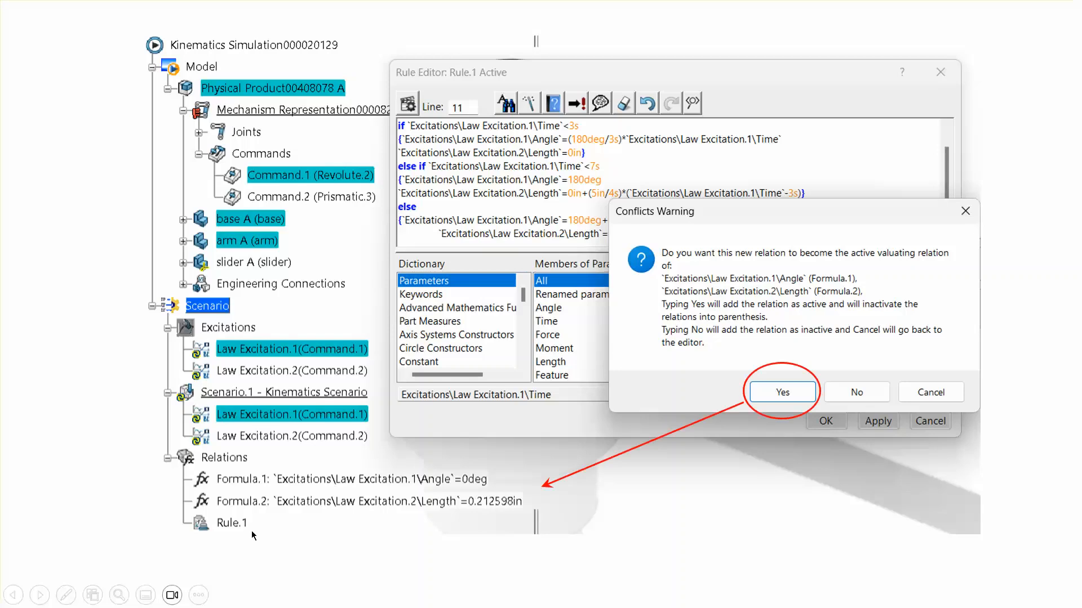
{"action": "left_click", "coordinate": [299, 551]}
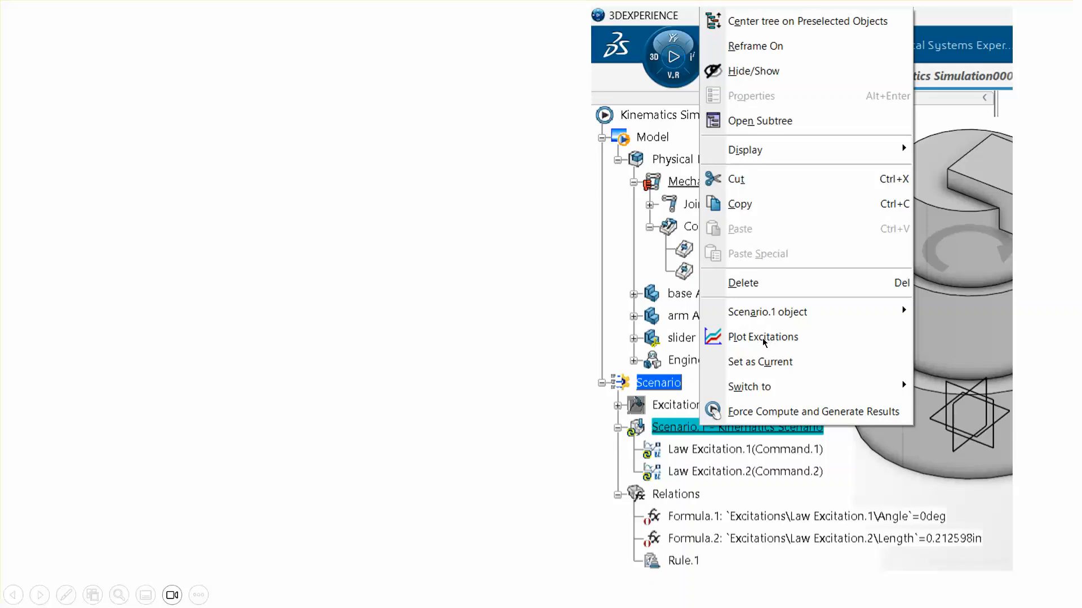
{"action": "key", "text": "Right"}
{"action": "key", "text": "Right"}
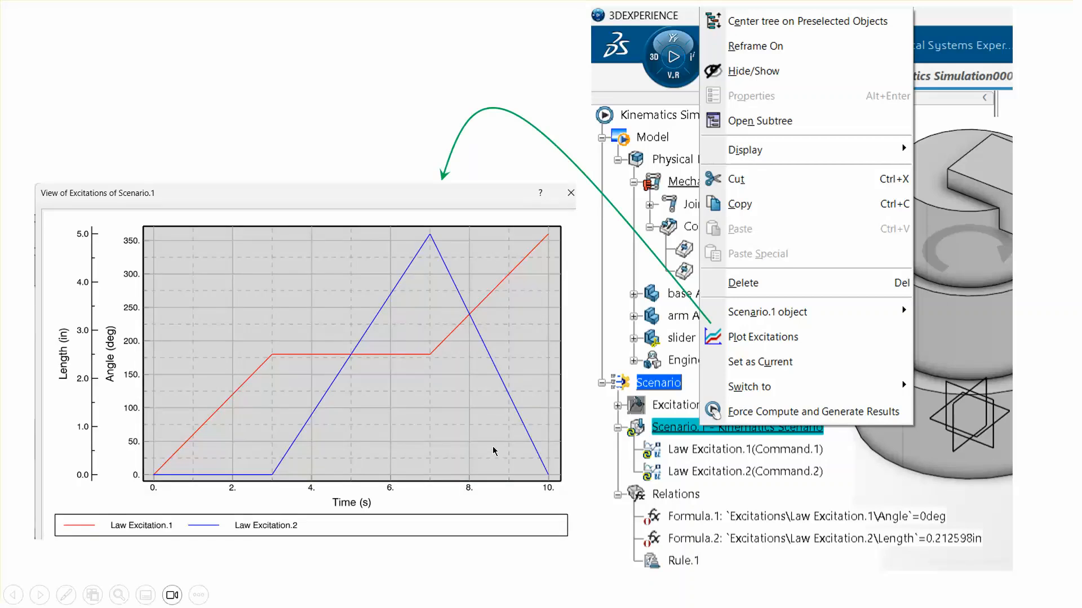
{"action": "left_click", "coordinate": [440, 444]}
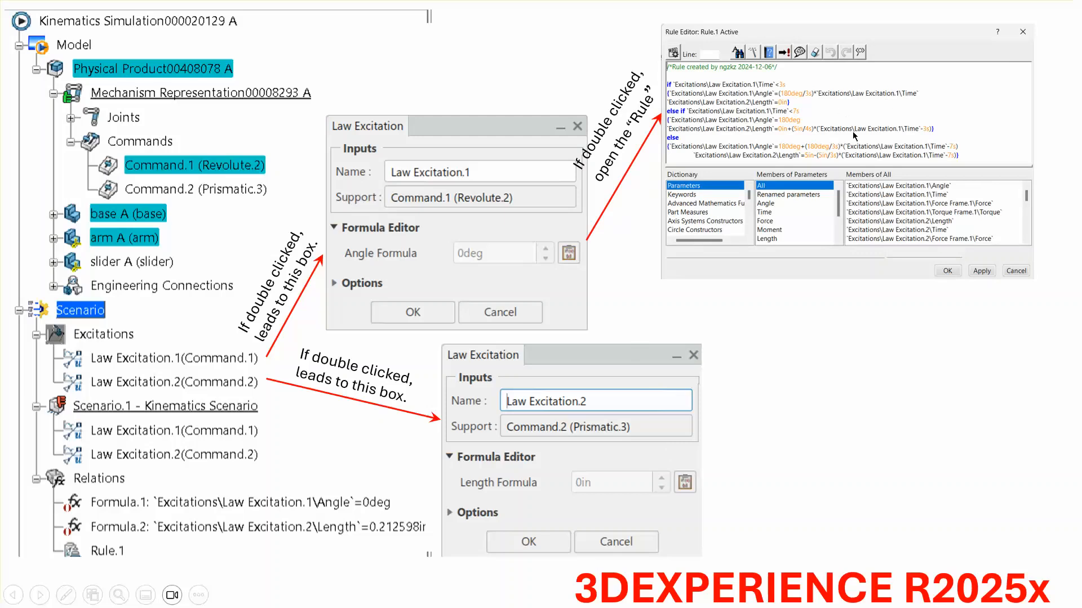
{"action": "left_click", "coordinate": [850, 363]}
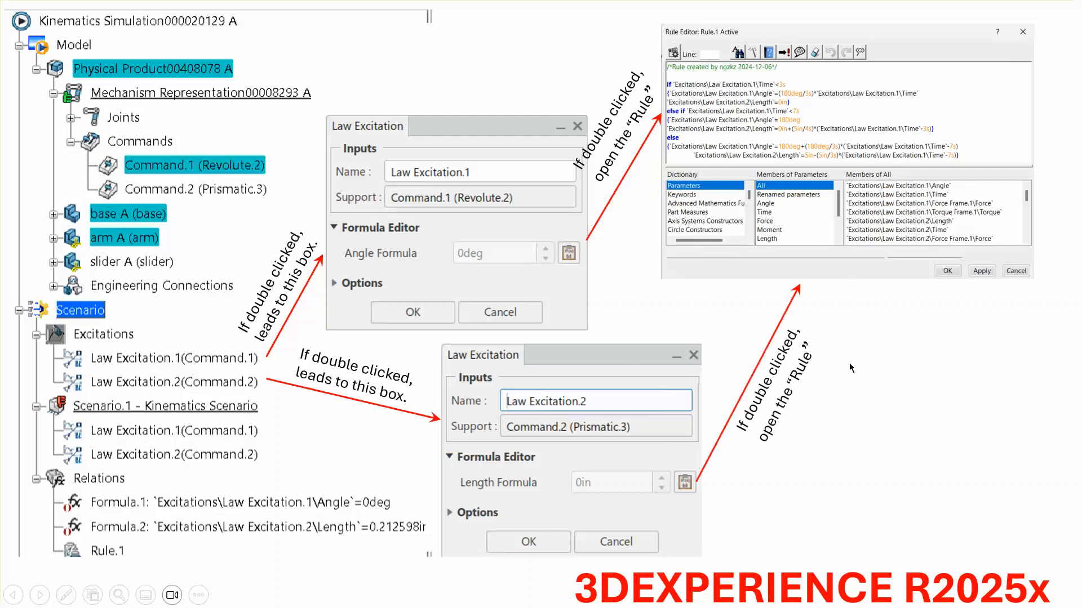
{"action": "left_click", "coordinate": [849, 365]}
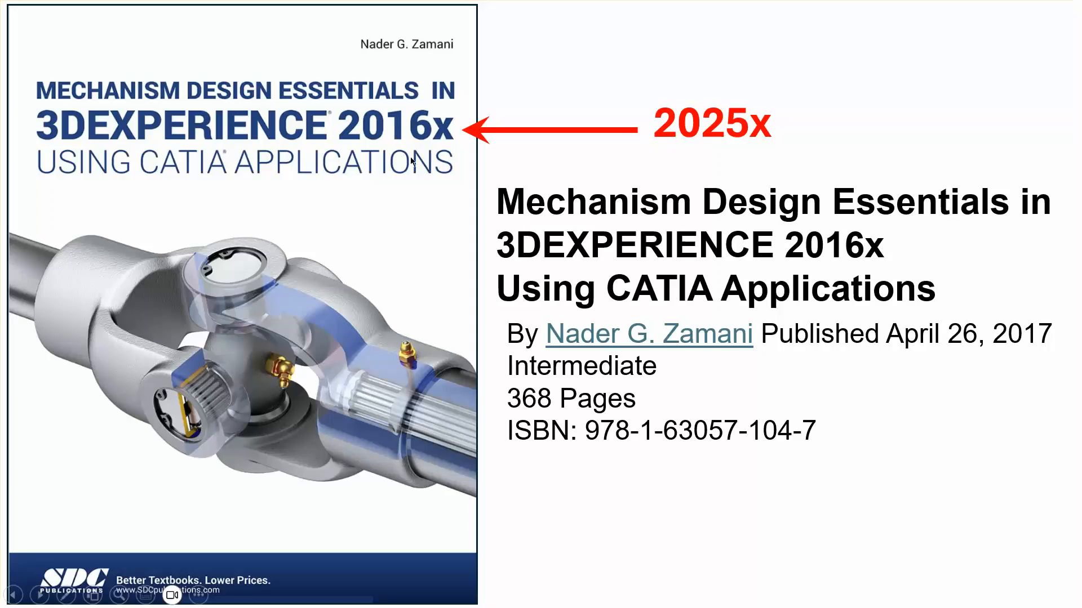
Exit the slide show and display the presentation's title slide for Tutorial 23
{"action": "key", "text": "Escape"}
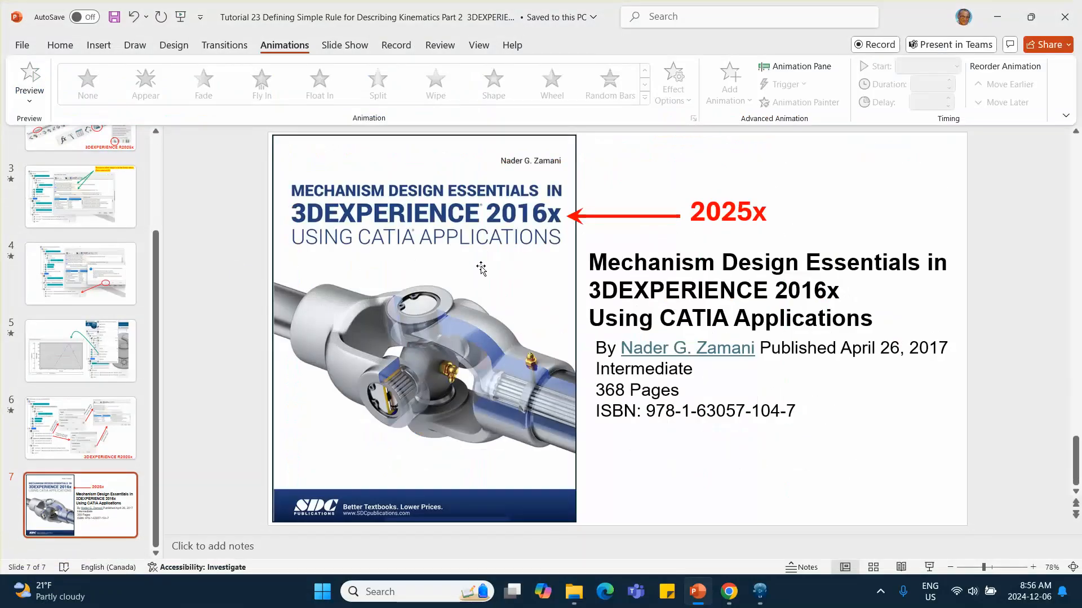
{"action": "scroll", "coordinate": [60, 192], "scroll_direction": "up", "scroll_amount": 3}
{"action": "left_click", "coordinate": [73, 188]}
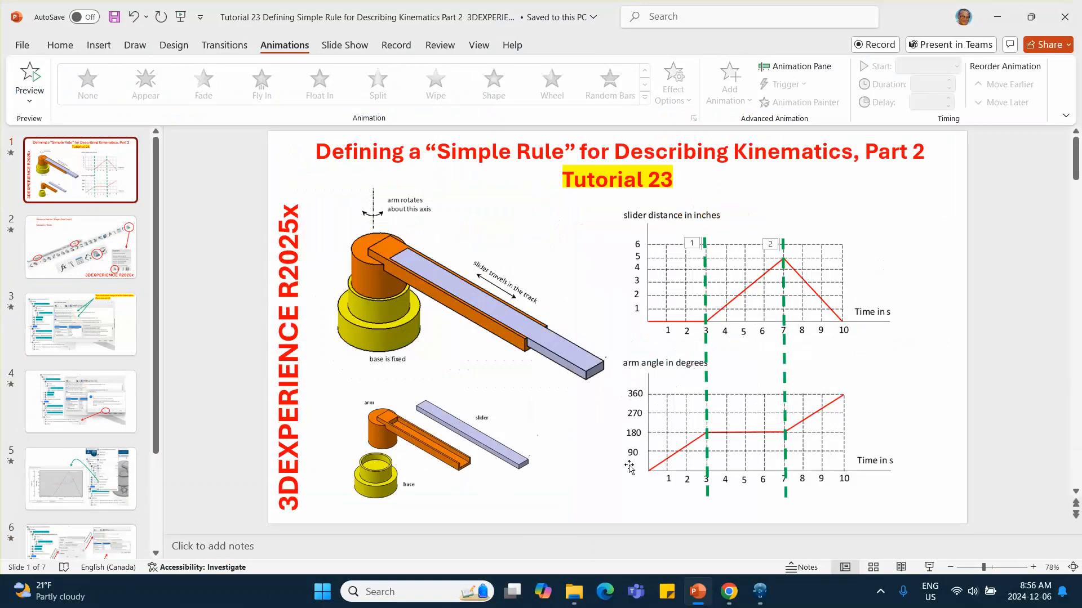
Switch to 3DEXPERIENCE and create a new physical product with the Assembly Design app
{"action": "mouse_move", "coordinate": [702, 596]}
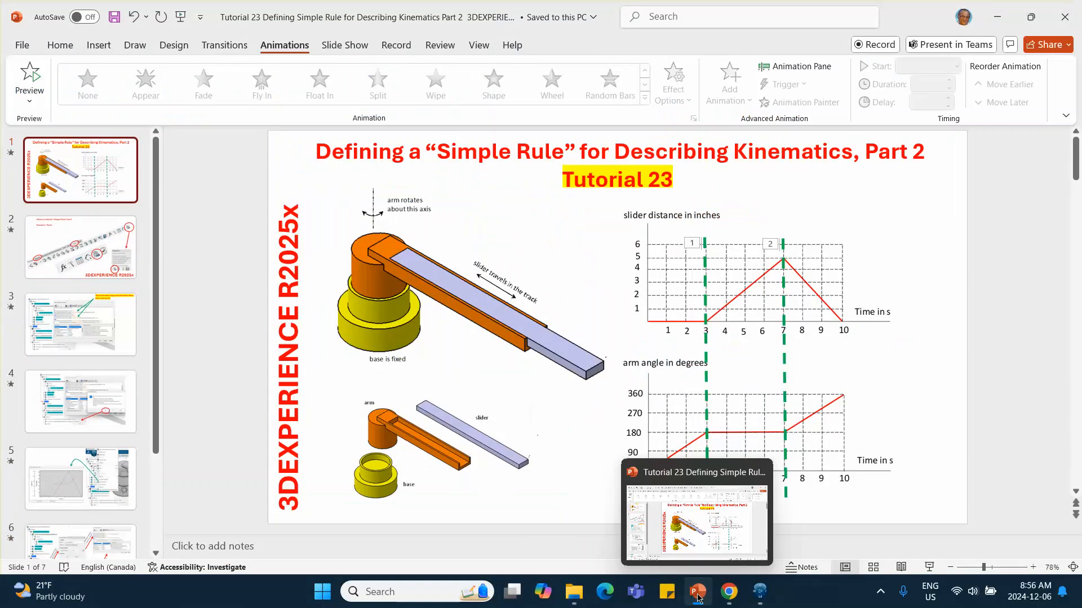
{"action": "left_click", "coordinate": [760, 592]}
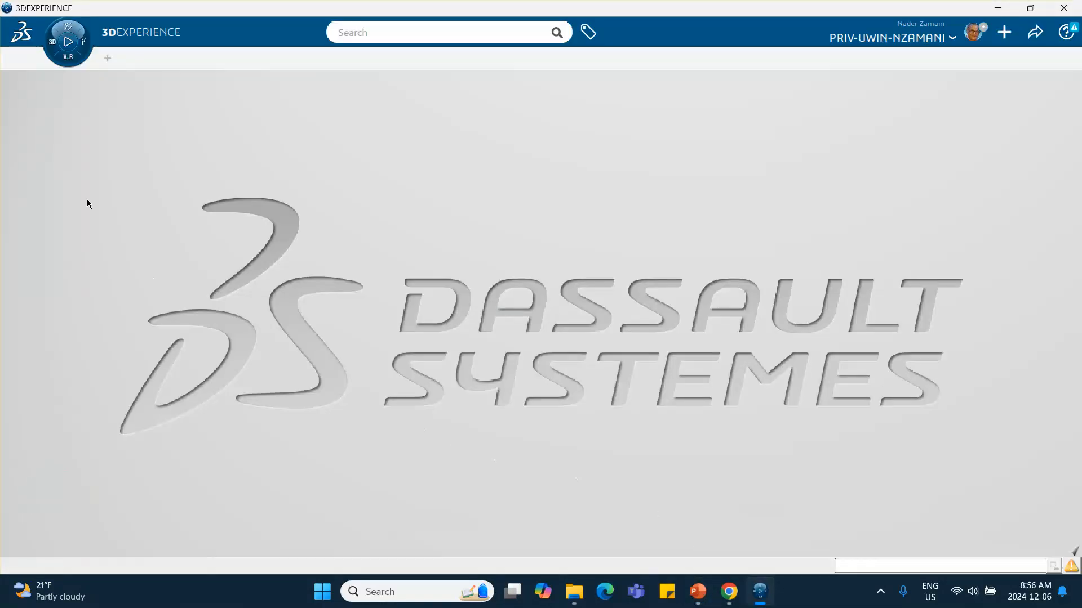
{"action": "left_click", "coordinate": [52, 45]}
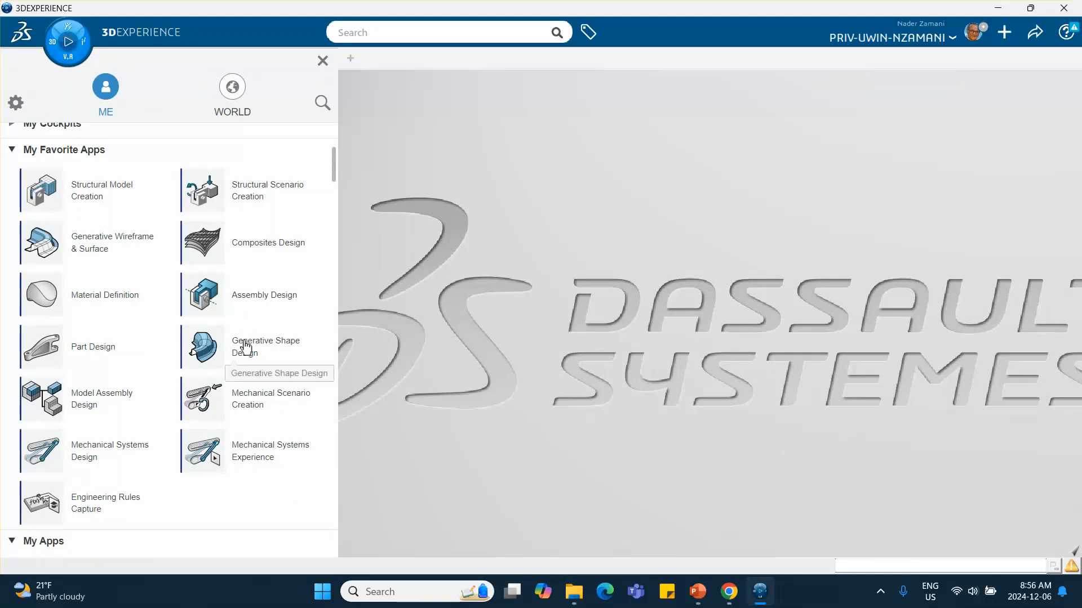
{"action": "left_click", "coordinate": [239, 300]}
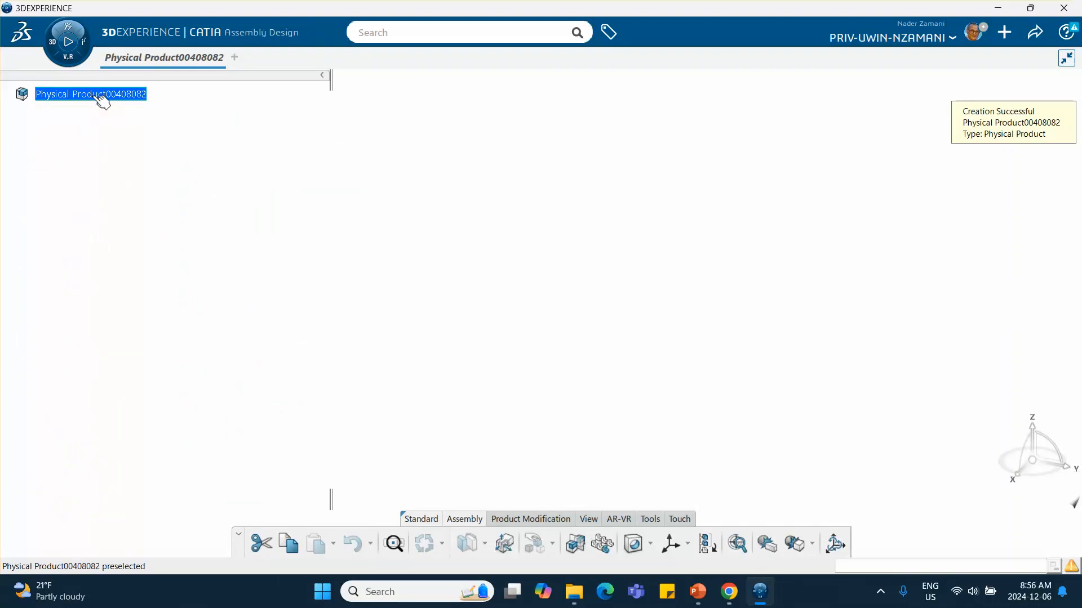
Insert a new 3D part under the root physical product
{"action": "right_click", "coordinate": [95, 98]}
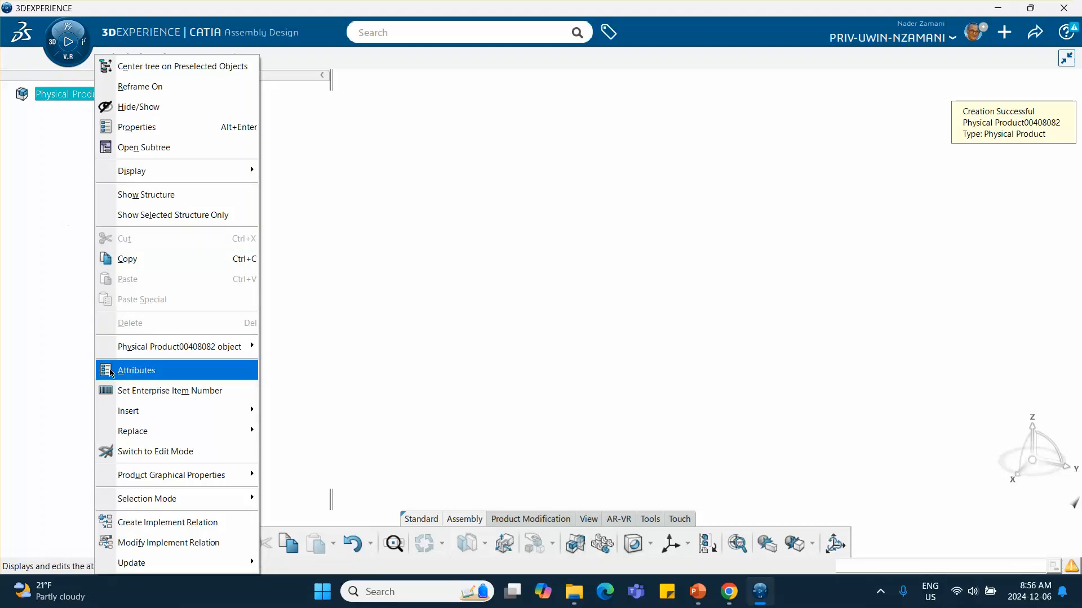
{"action": "mouse_move", "coordinate": [226, 411]}
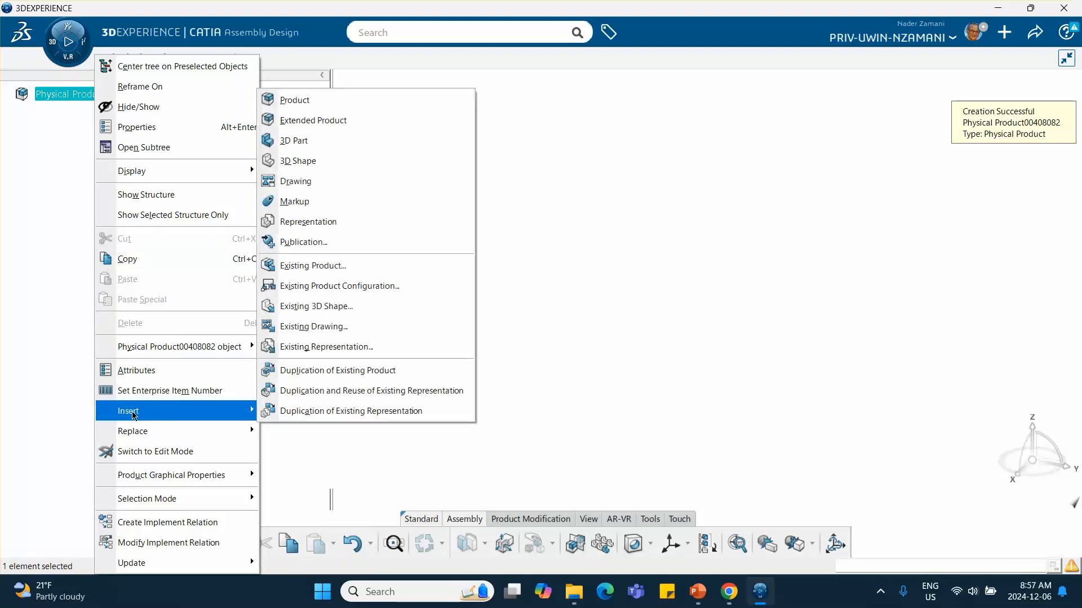
{"action": "left_click", "coordinate": [294, 140]}
Rename the inserted part "base" in both its instance title and its reference title
{"action": "right_click", "coordinate": [166, 113]}
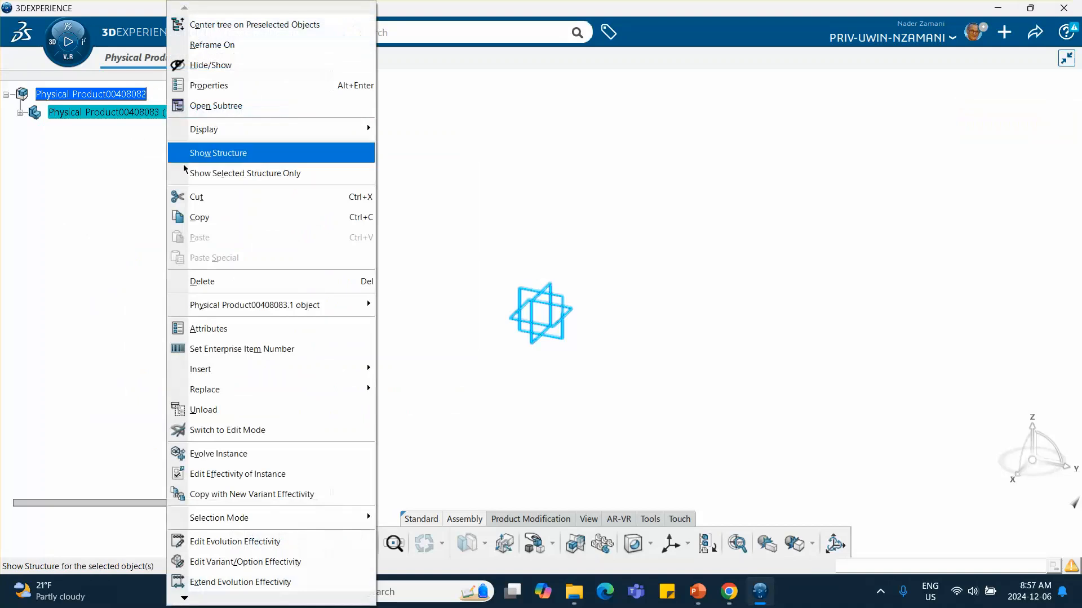
{"action": "mouse_move", "coordinate": [210, 391]}
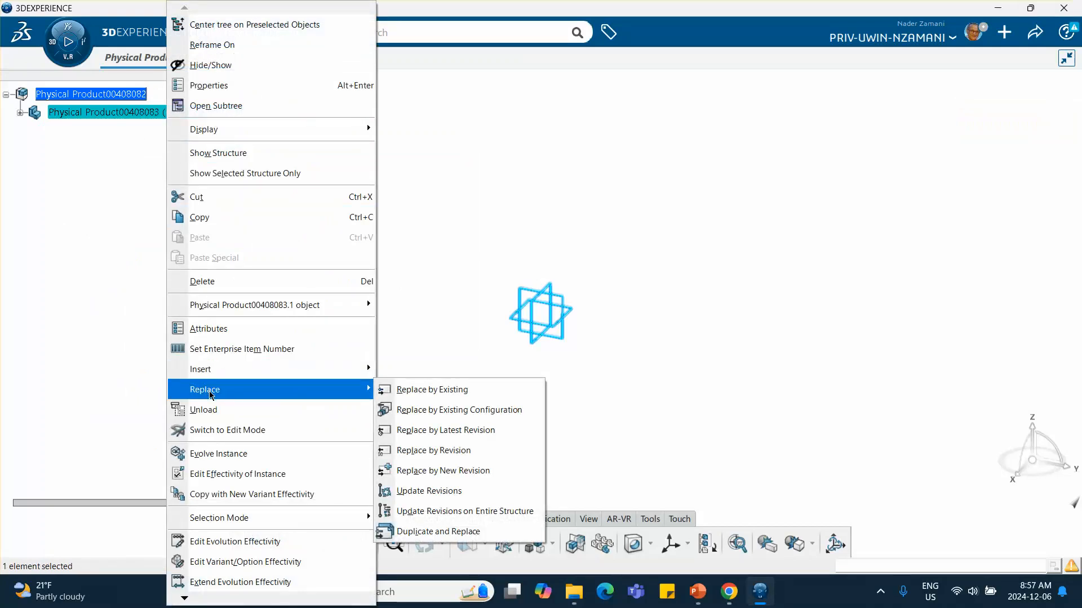
{"action": "left_click", "coordinate": [209, 85]}
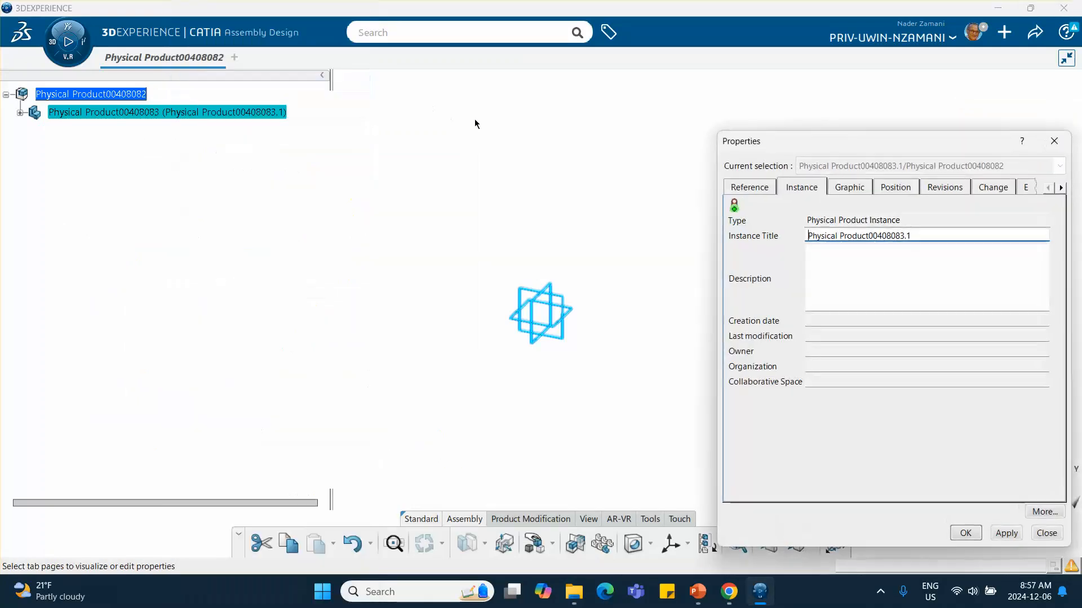
{"action": "left_click_drag", "start_coordinate": [916, 236], "coordinate": [732, 234]}
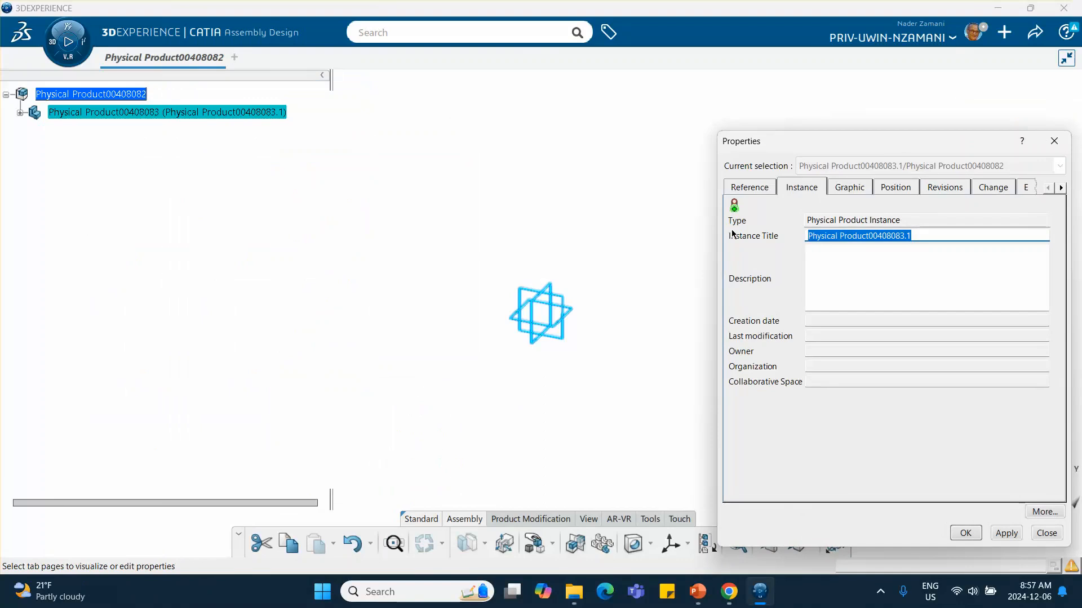
{"action": "type", "text": "base"}
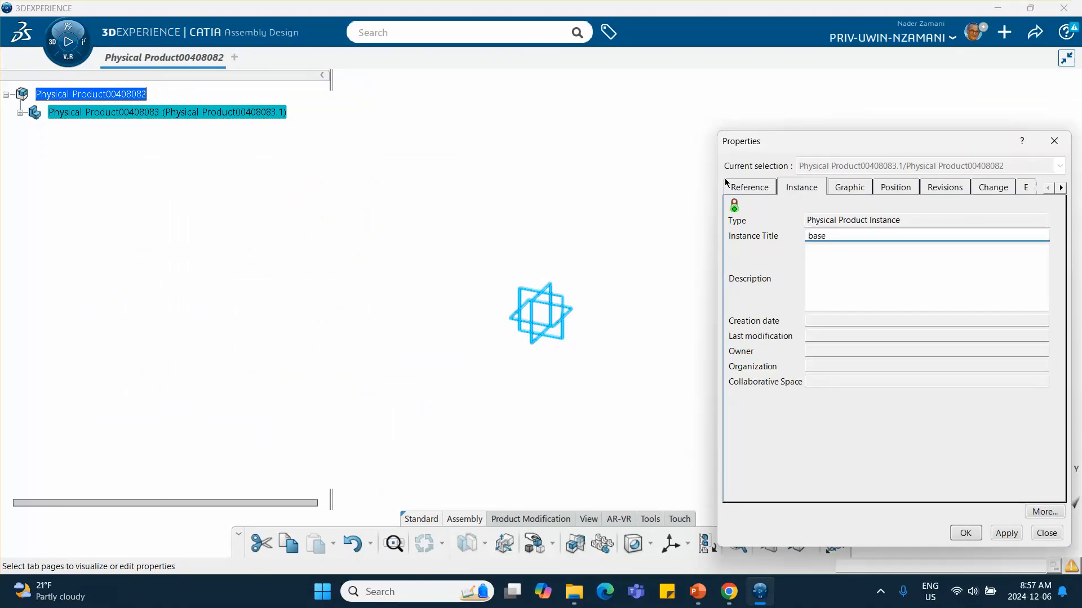
{"action": "left_click", "coordinate": [744, 187]}
{"action": "left_click_drag", "start_coordinate": [935, 235], "coordinate": [775, 237]}
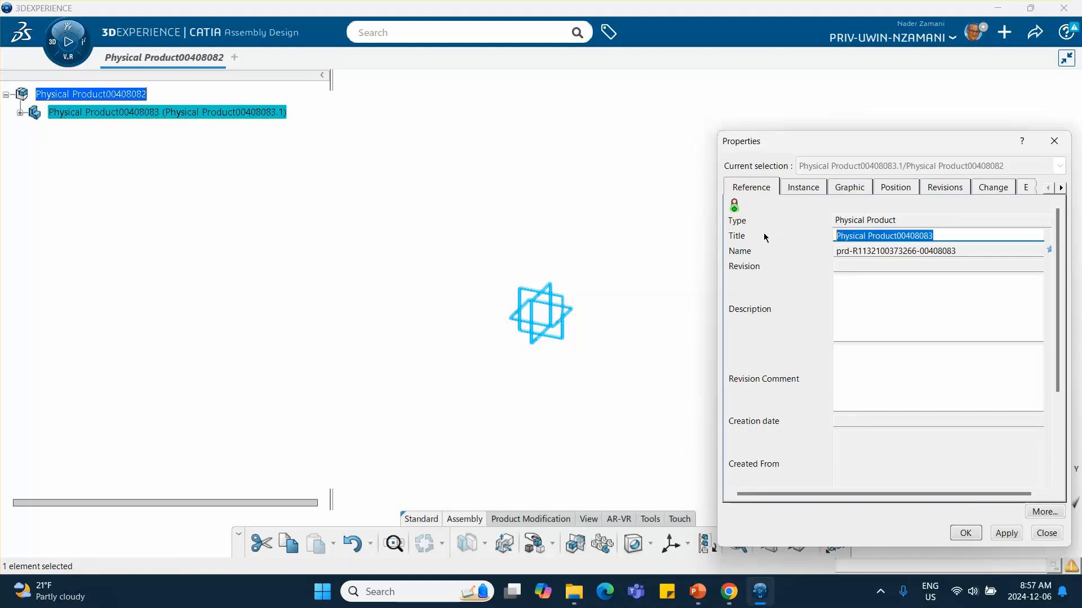
{"action": "type", "text": "base"}
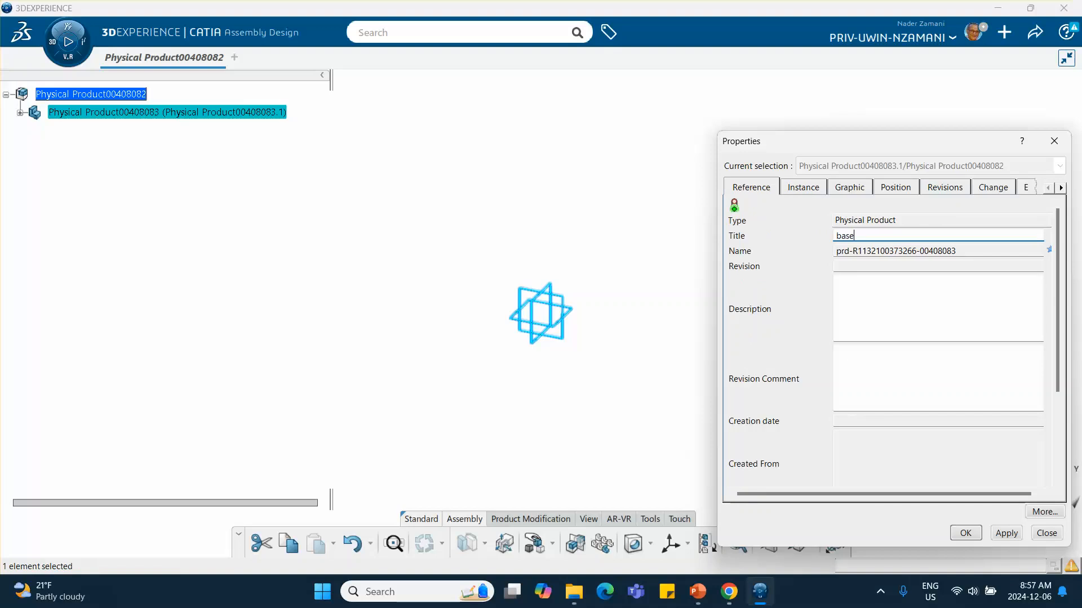
{"action": "left_click", "coordinate": [966, 533]}
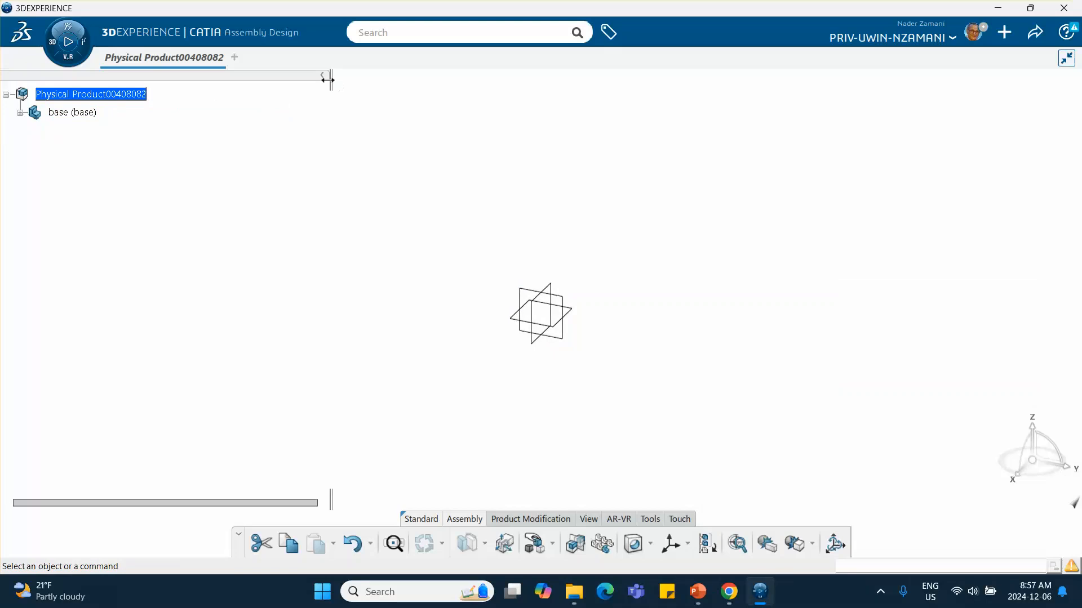
Narrow the specification tree, expand the base part and activate its 3D shape for editing in Part Design
{"action": "left_click_drag", "start_coordinate": [327, 79], "coordinate": [186, 82]}
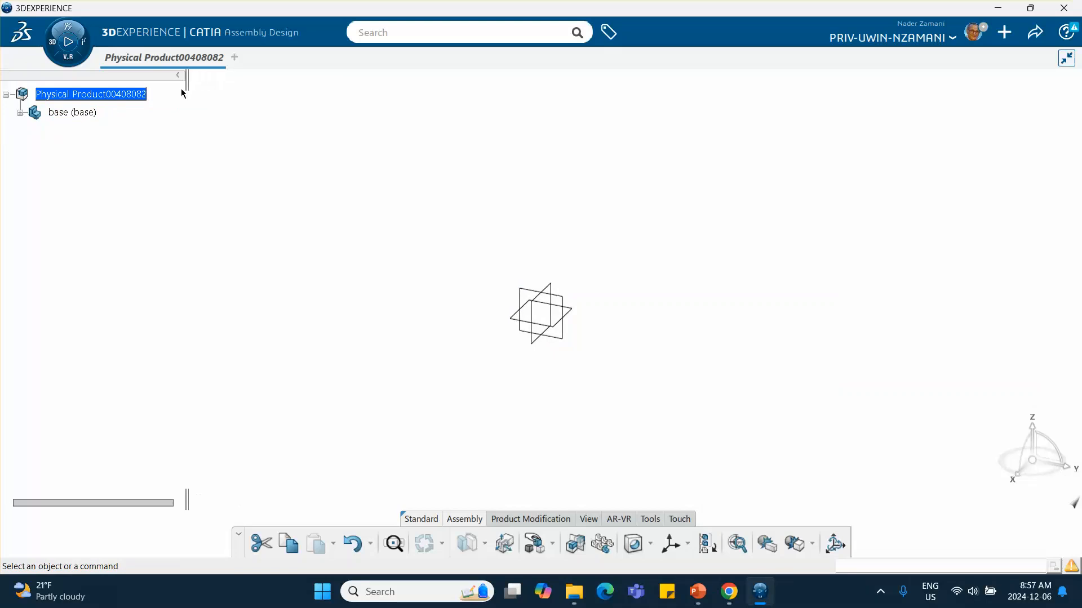
{"action": "left_click", "coordinate": [20, 113]}
{"action": "double_click", "coordinate": [103, 133]}
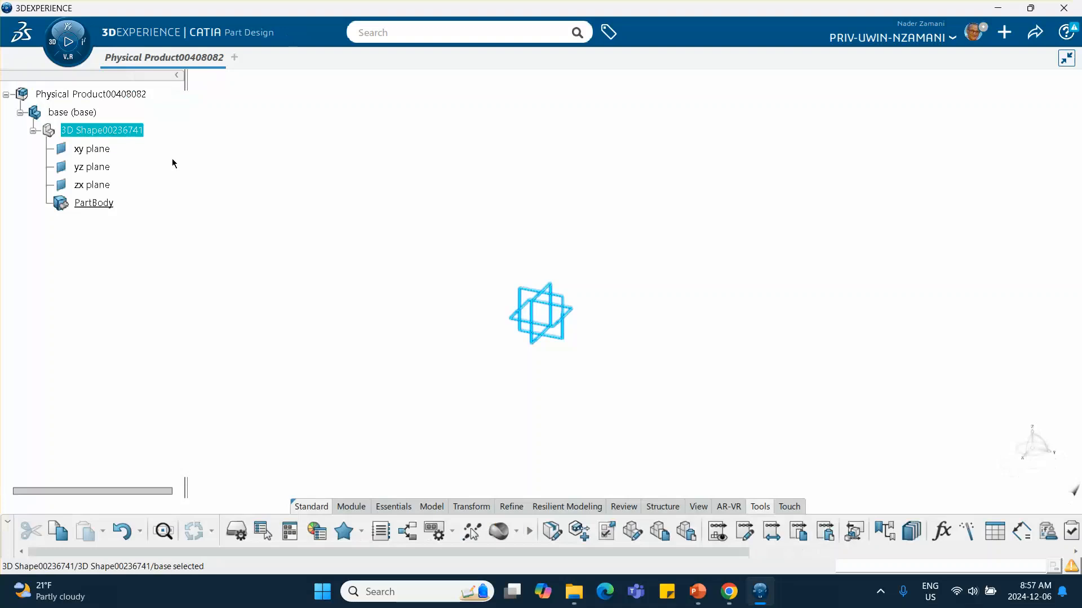
Sketch a circle centred at the origin on the xy plane and pad it into a solid disc with the default settings
{"action": "left_click", "coordinate": [571, 312]}
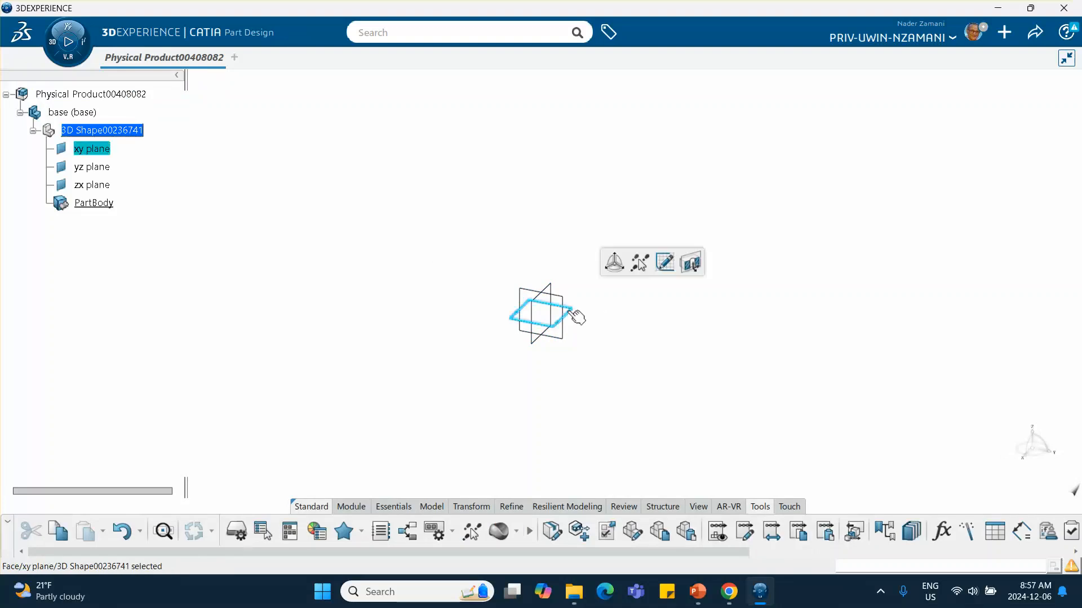
{"action": "left_click", "coordinate": [664, 263]}
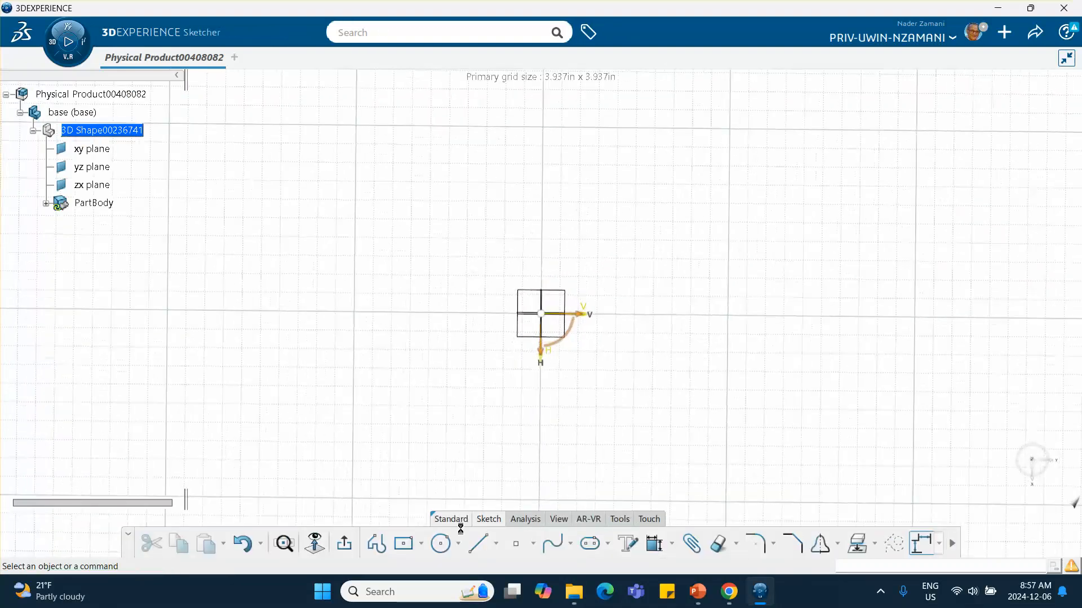
{"action": "left_click", "coordinate": [439, 545]}
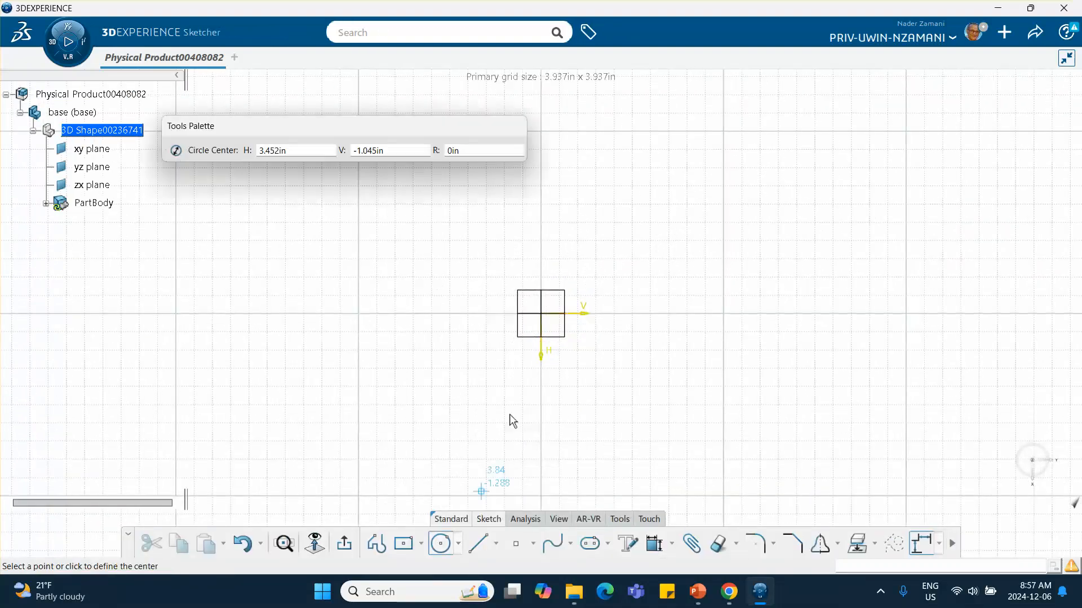
{"action": "left_click", "coordinate": [540, 313]}
{"action": "left_click", "coordinate": [570, 346]}
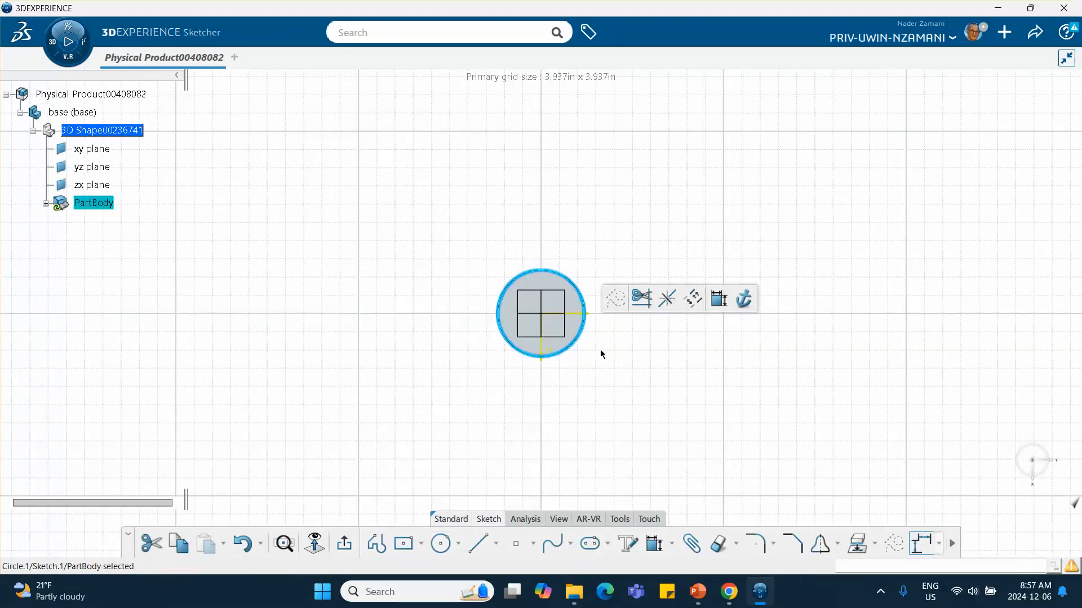
{"action": "left_click", "coordinate": [344, 543]}
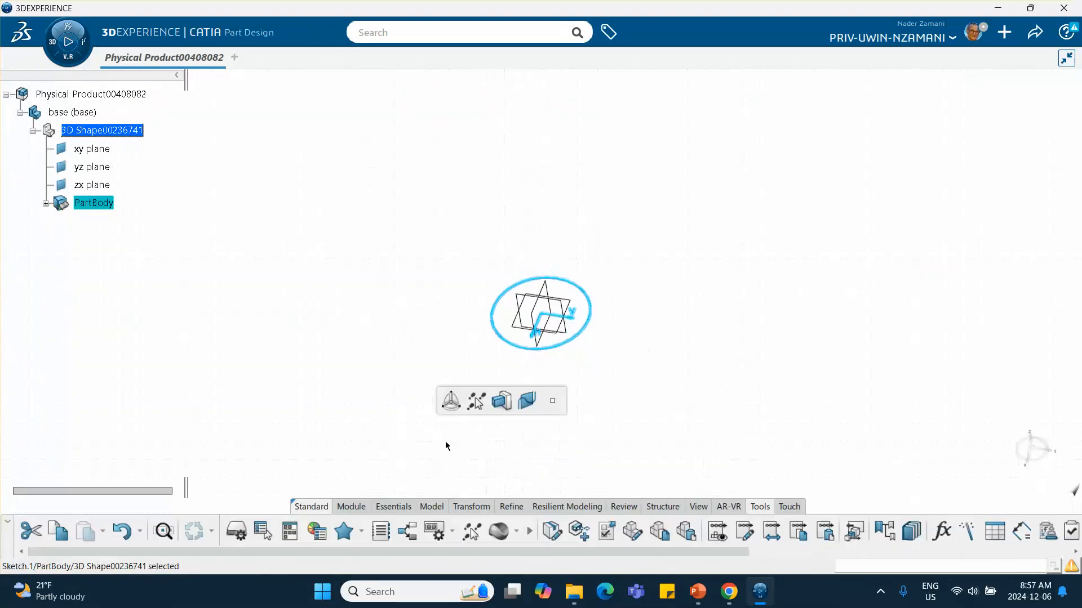
{"action": "left_click", "coordinate": [503, 402]}
{"action": "left_click", "coordinate": [629, 359]}
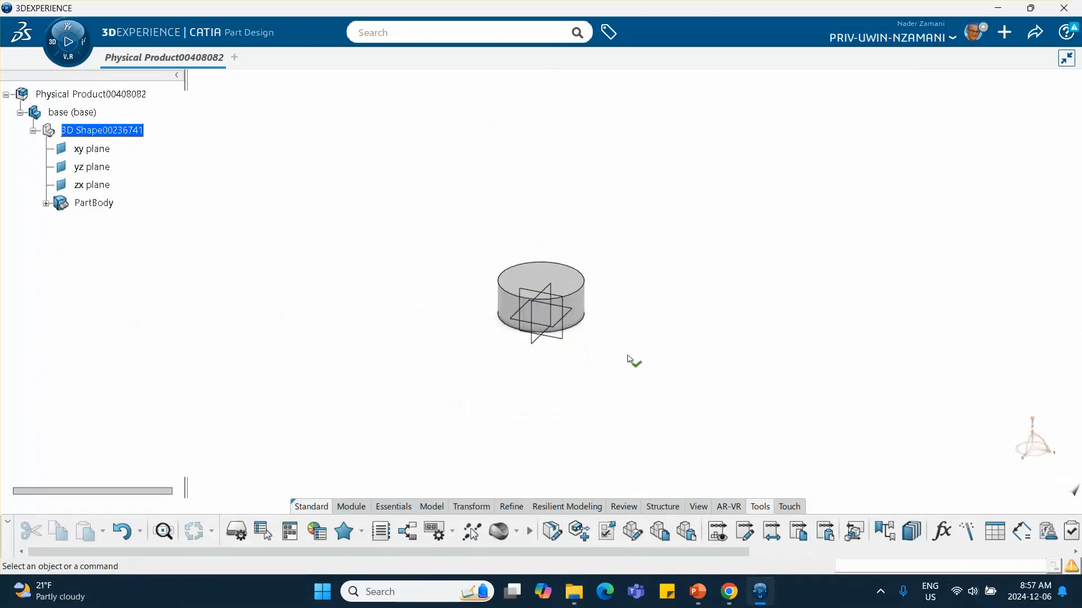
Sketch two concentric circles centred at the origin on the disc's top face, the inner one about 0.62 in in radius
{"action": "left_click", "coordinate": [567, 284]}
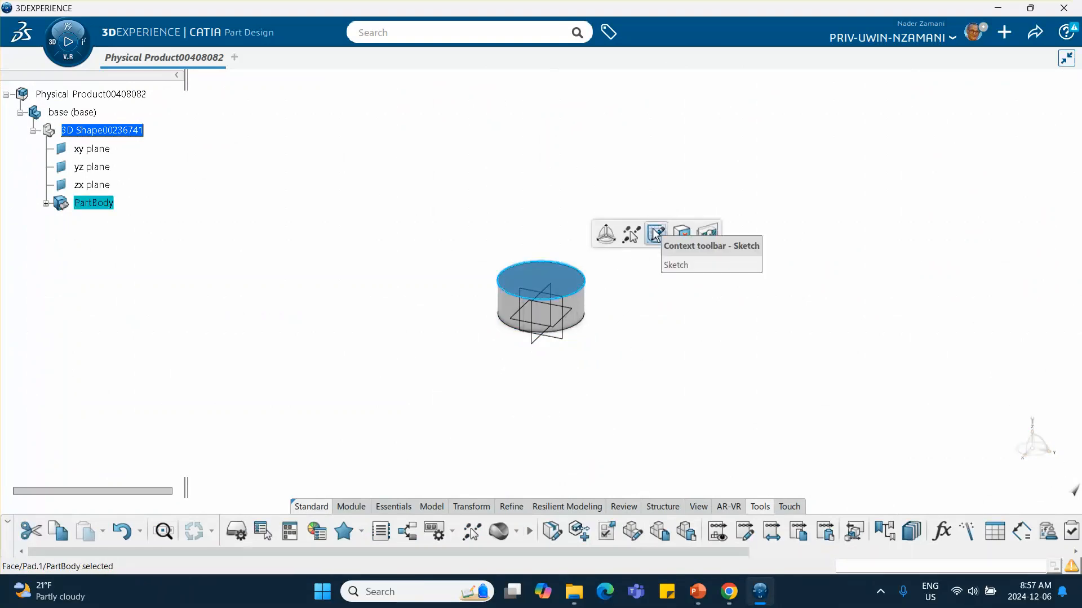
{"action": "left_click", "coordinate": [654, 235]}
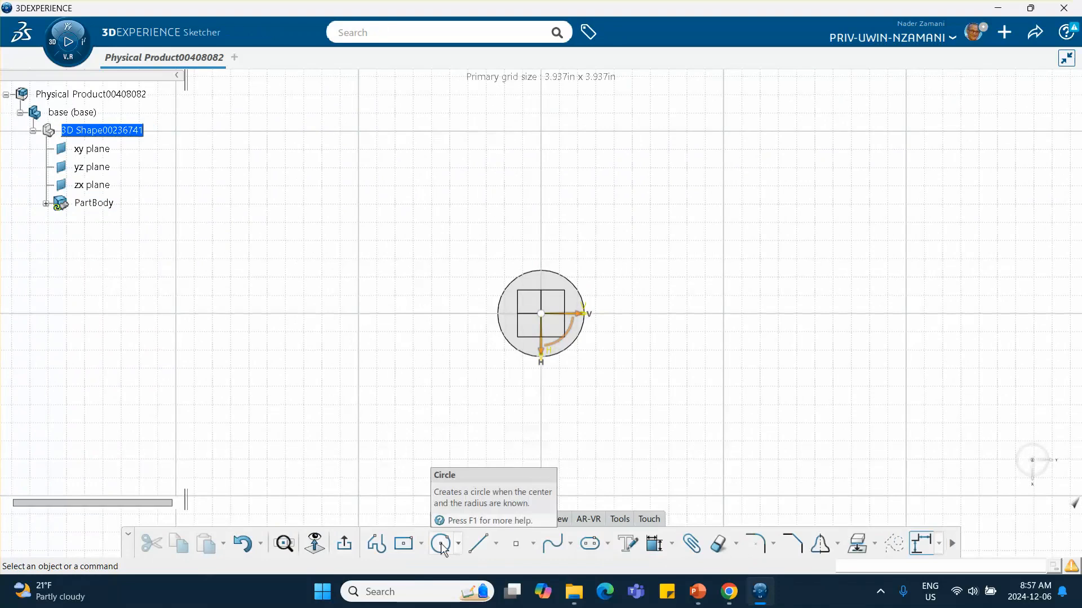
{"action": "left_click", "coordinate": [442, 544]}
{"action": "left_click", "coordinate": [541, 314]}
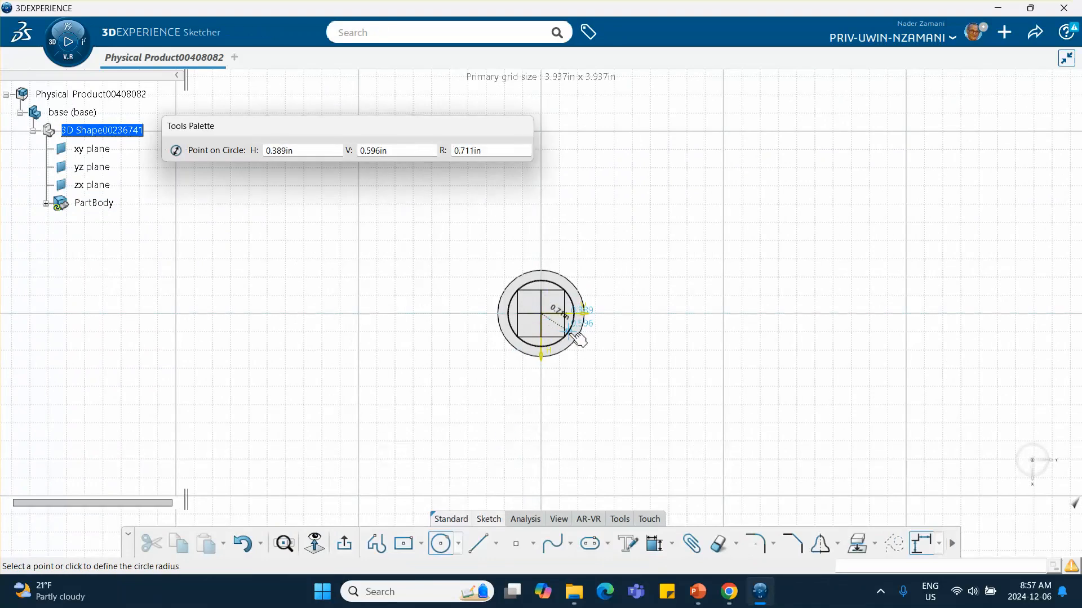
{"action": "left_click", "coordinate": [578, 338]}
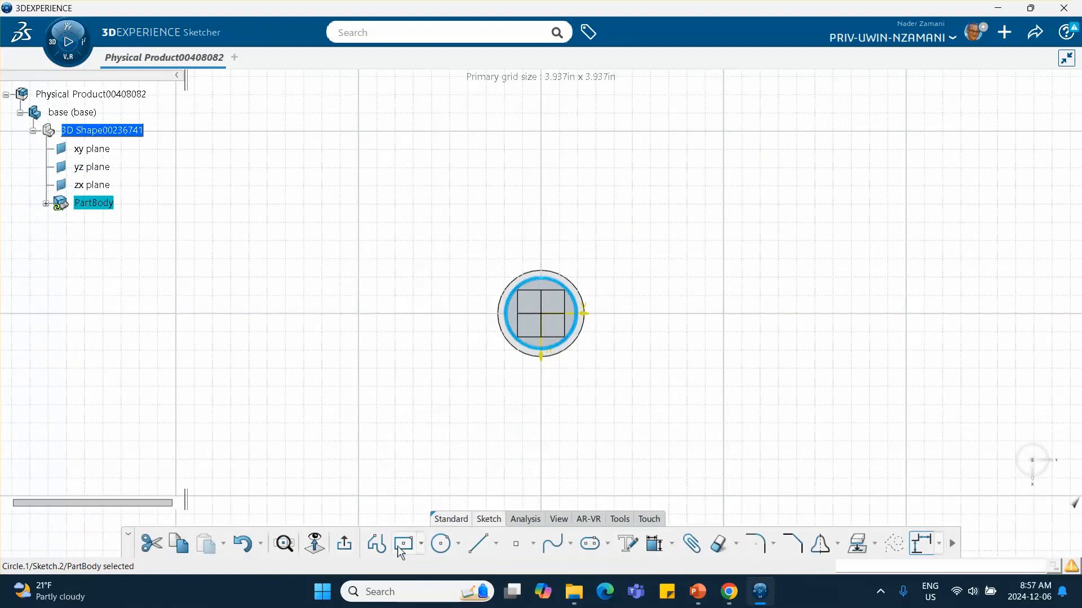
{"action": "left_click", "coordinate": [442, 544]}
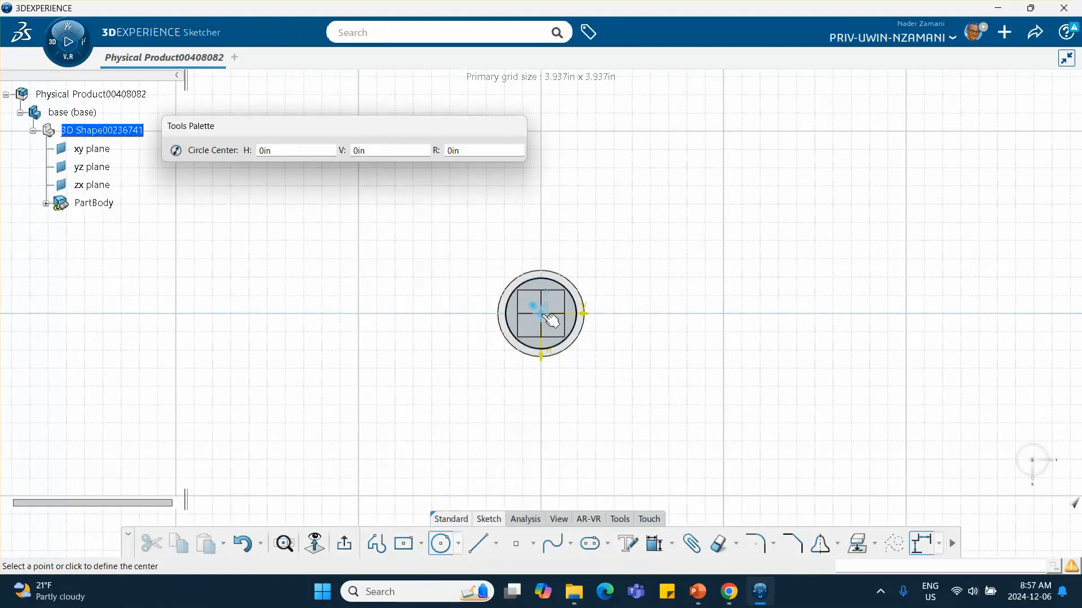
{"action": "left_click", "coordinate": [546, 316]}
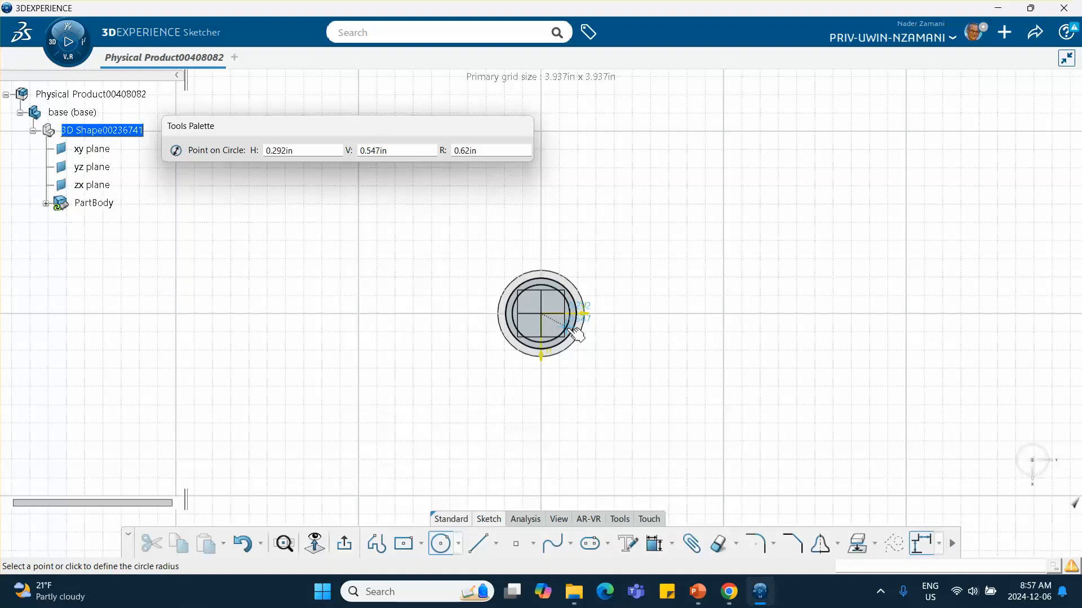
{"action": "left_click", "coordinate": [574, 330]}
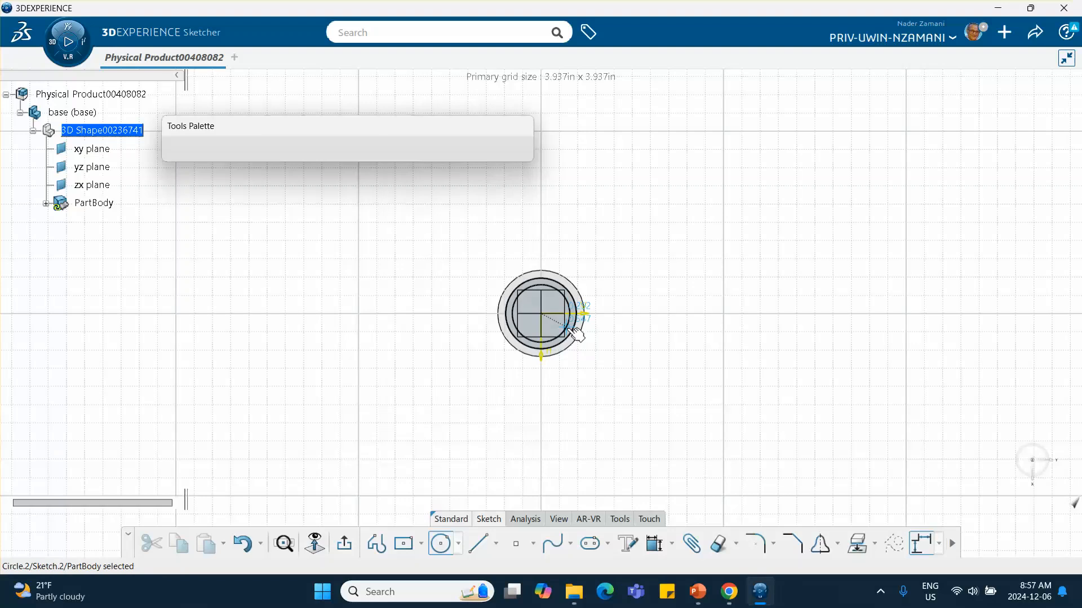
Exit the sketch and pad the ring between the two circles upward with the default settings
{"action": "left_click", "coordinate": [344, 544]}
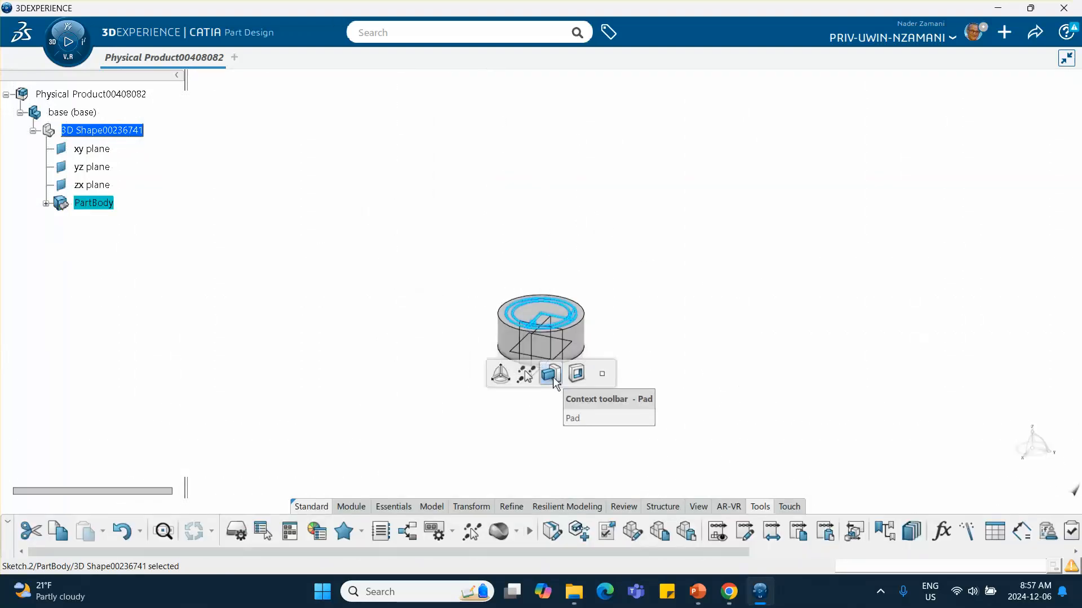
{"action": "left_click", "coordinate": [554, 380]}
{"action": "left_click", "coordinate": [391, 325]}
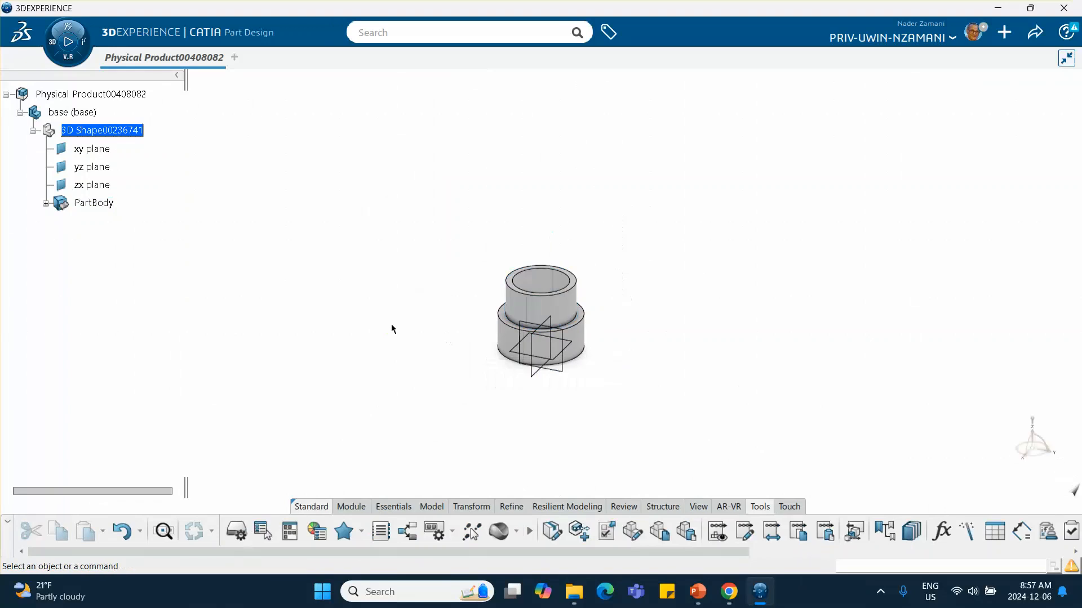
Consult the mechanism slide in PowerPoint, return to 3DEXPERIENCE and insert a second 3D part under the root physical product
{"action": "left_click", "coordinate": [703, 596]}
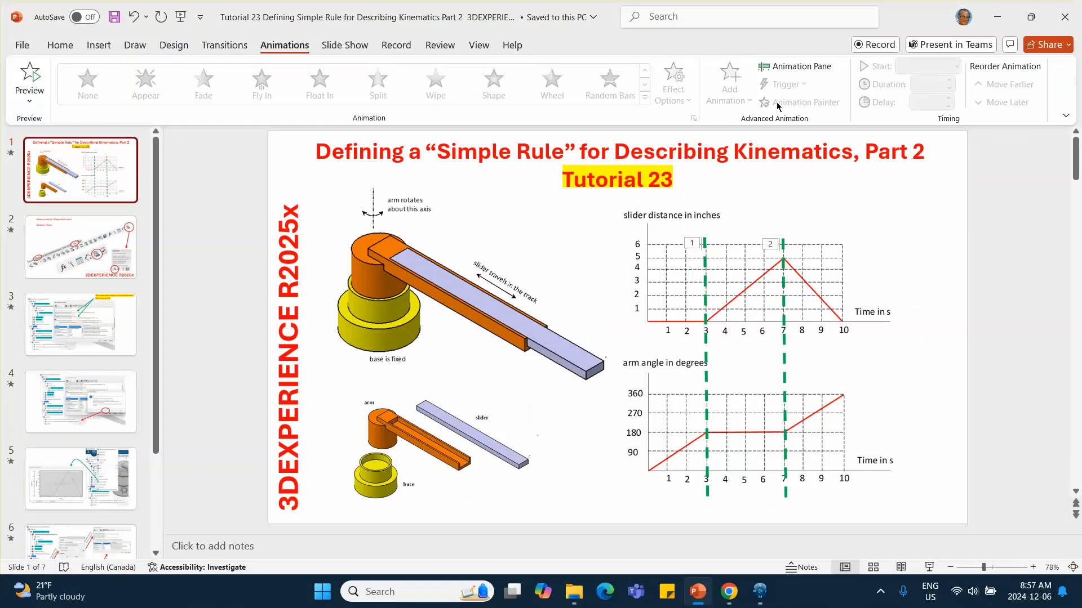
{"action": "left_click", "coordinate": [997, 17]}
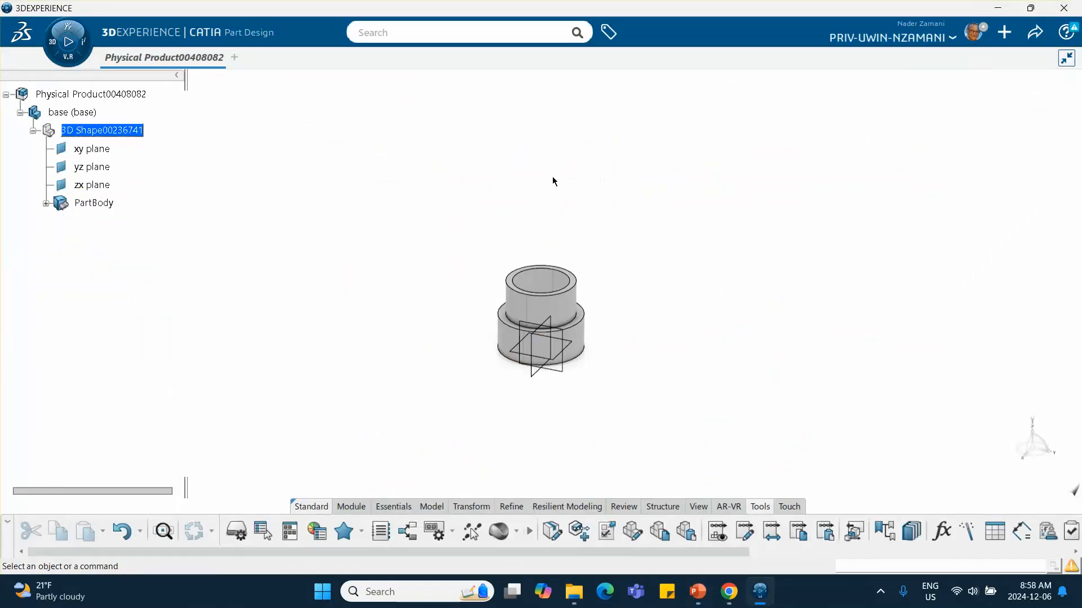
{"action": "double_click", "coordinate": [60, 95]}
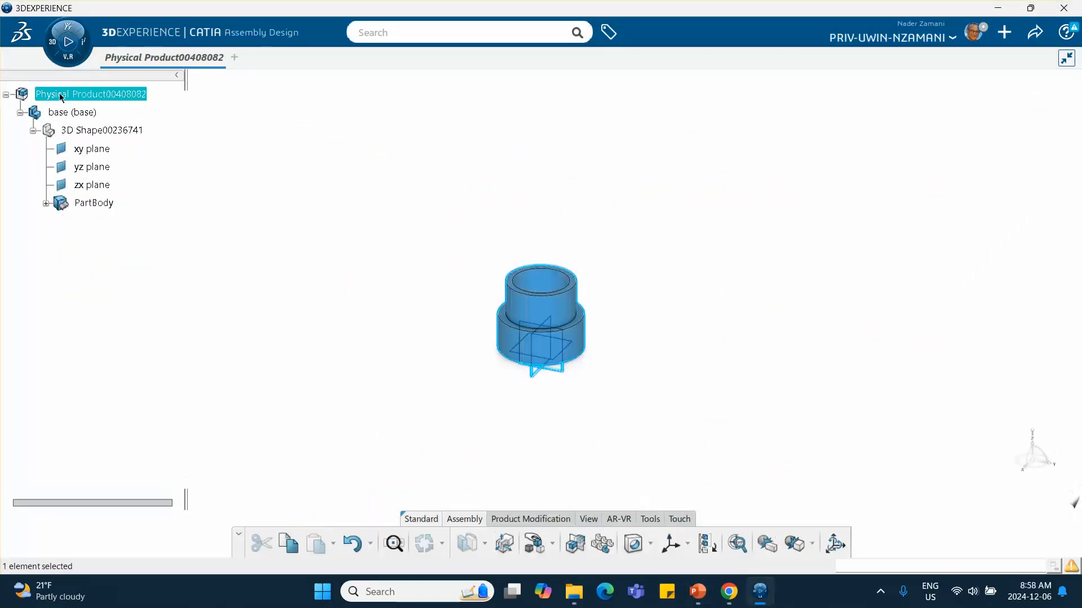
{"action": "right_click", "coordinate": [70, 95]}
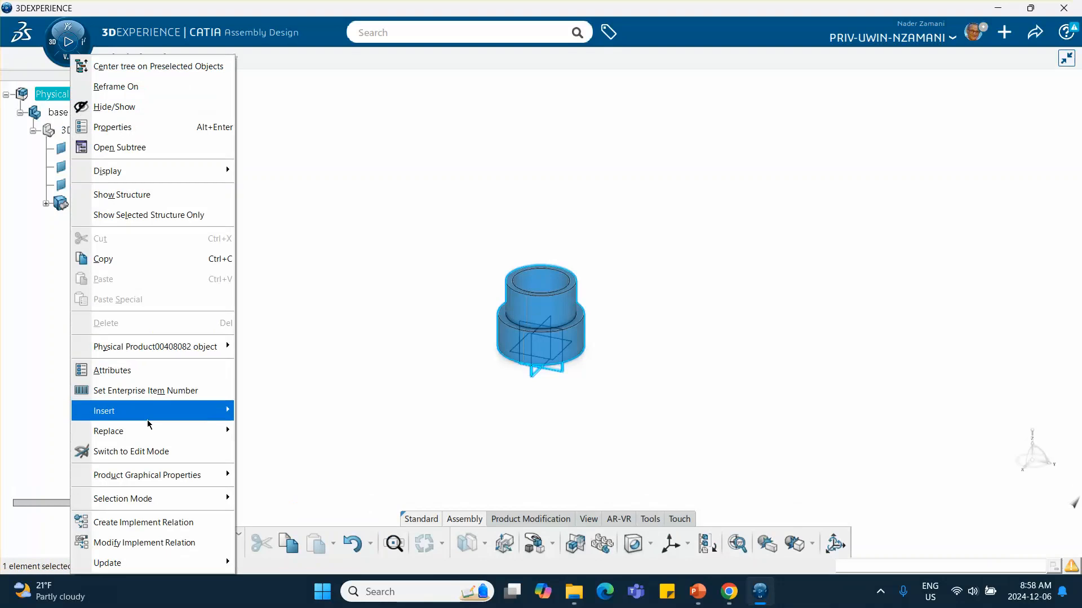
{"action": "mouse_move", "coordinate": [149, 410]}
{"action": "left_click", "coordinate": [307, 139]}
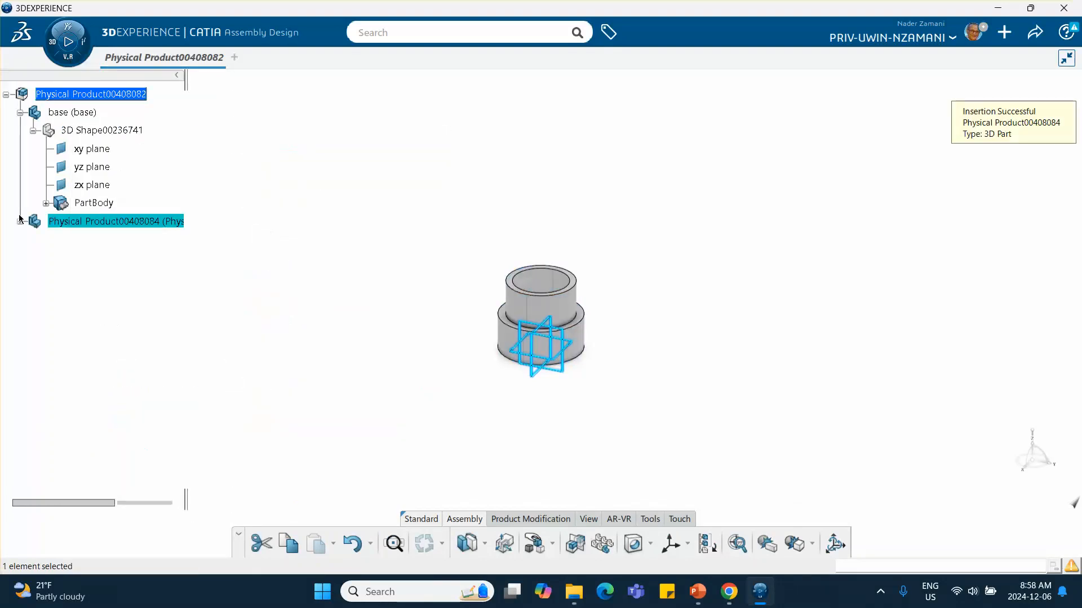
Rename the newly inserted part "arm" in both its reference title and its instance title
{"action": "right_click", "coordinate": [90, 221]}
{"action": "left_click", "coordinate": [151, 90]}
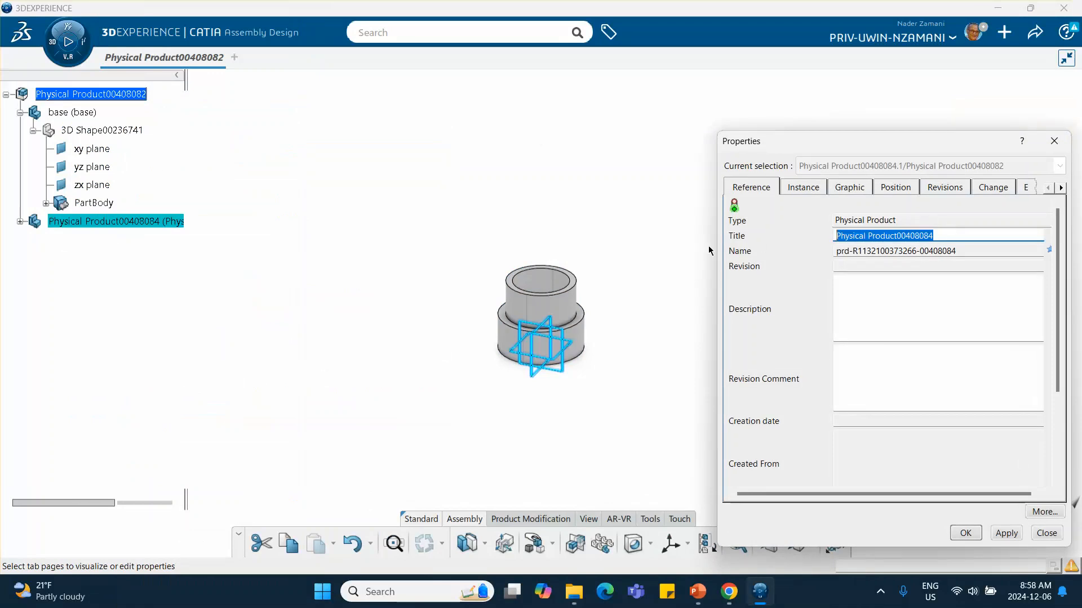
{"action": "type", "text": "ar"}
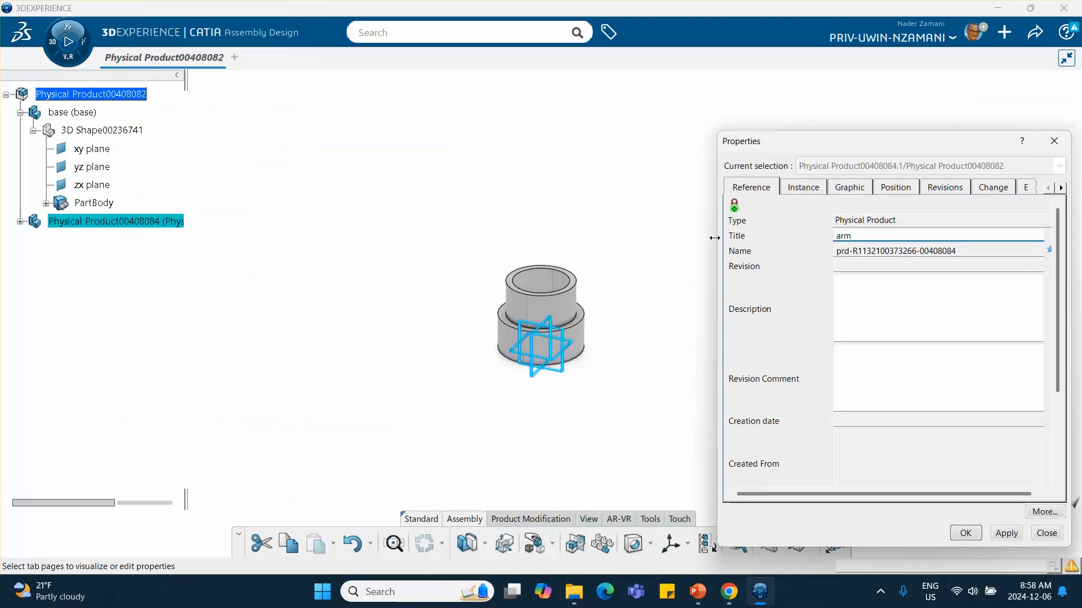
{"action": "left_click", "coordinate": [793, 189]}
{"action": "left_click_drag", "start_coordinate": [928, 236], "coordinate": [807, 236]}
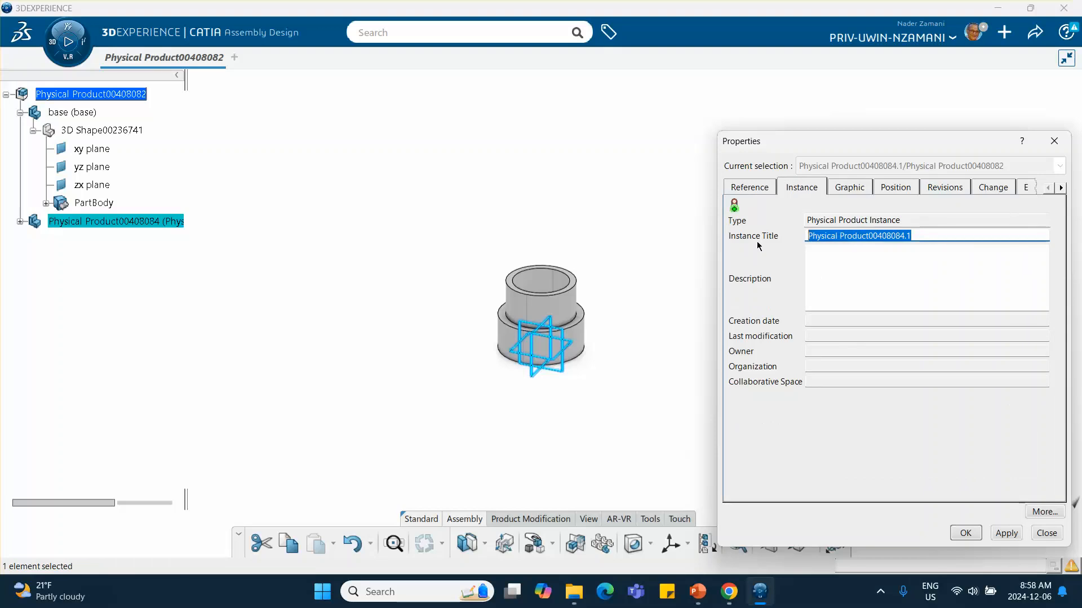
{"action": "type", "text": "ar"}
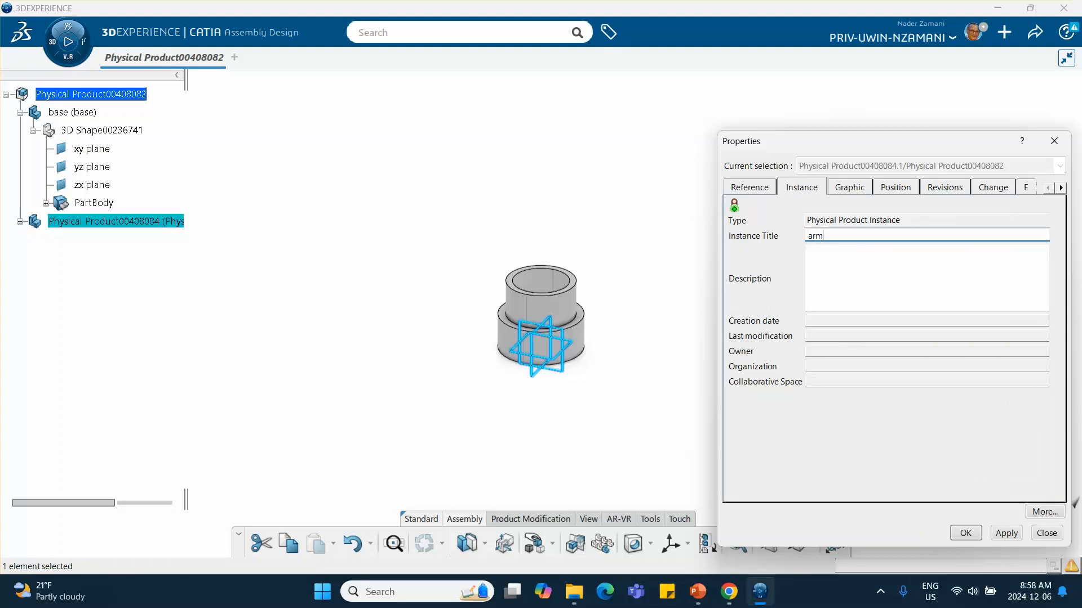
{"action": "type", "text": "m"}
{"action": "left_click", "coordinate": [965, 533]}
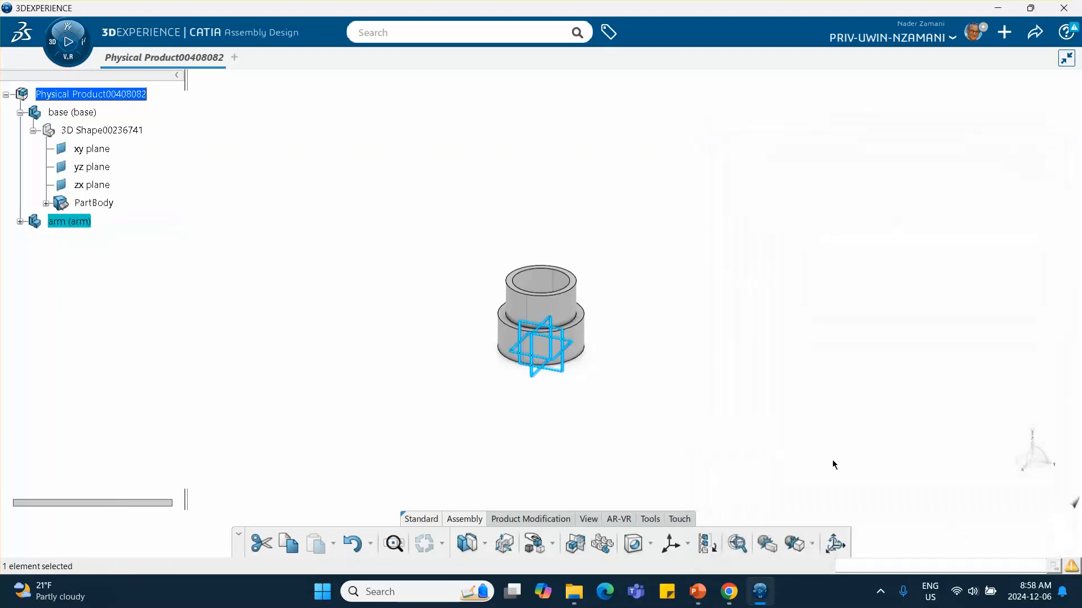
Activate the arm part's 3D shape and start a sketch on the floor face inside the base's ring
{"action": "left_click", "coordinate": [20, 221]}
{"action": "left_click", "coordinate": [84, 239]}
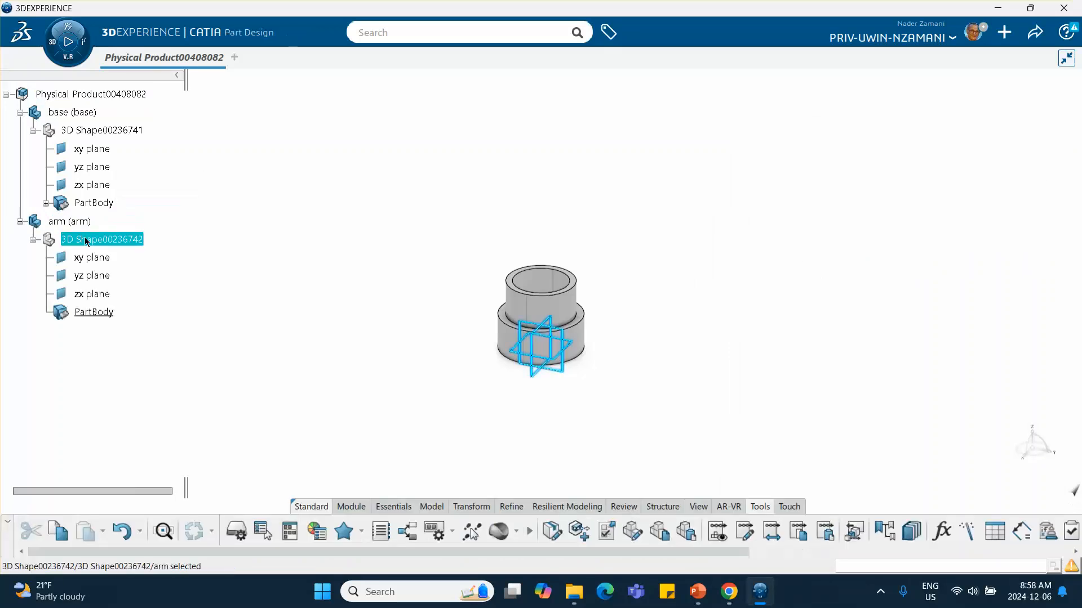
{"action": "middle_click_drag", "start_coordinate": [361, 235], "coordinate": [546, 238]}
{"action": "left_click", "coordinate": [545, 239]}
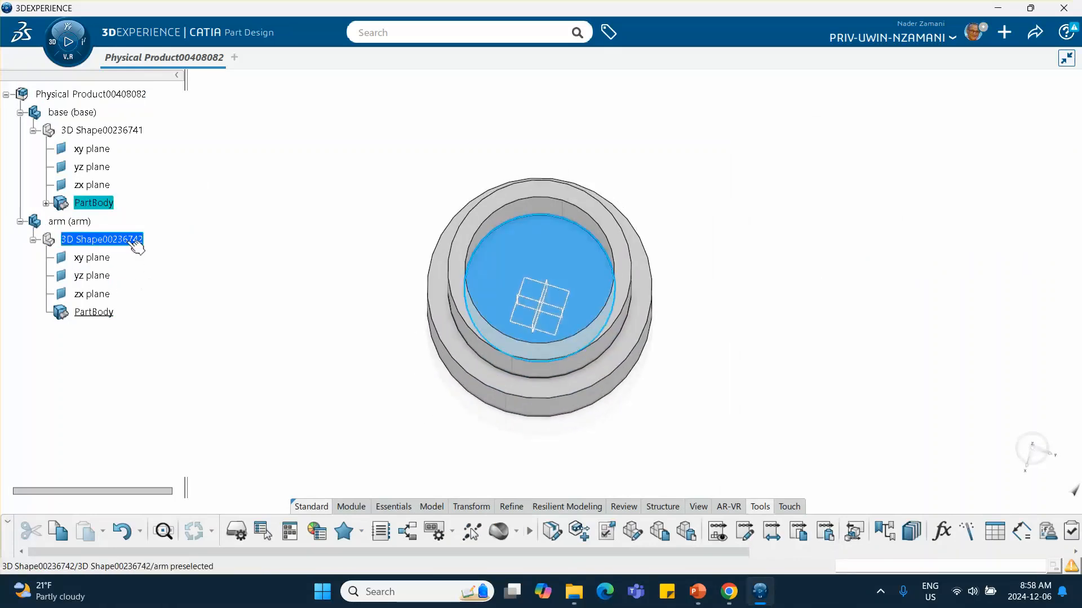
{"action": "left_click", "coordinate": [93, 257]}
{"action": "left_click", "coordinate": [550, 251]}
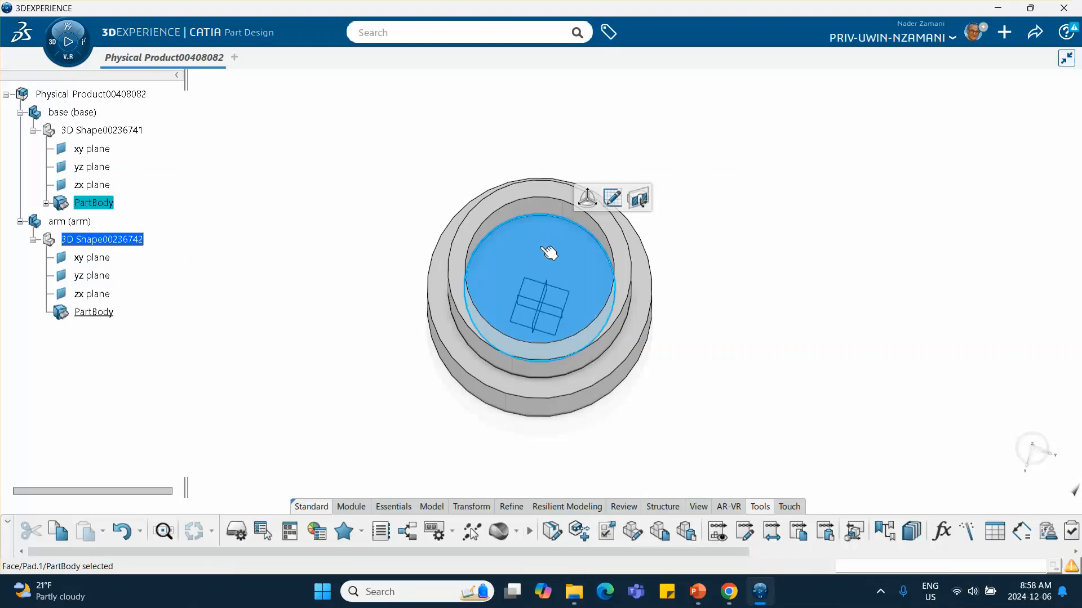
{"action": "left_click", "coordinate": [613, 200]}
{"action": "mouse_move", "coordinate": [671, 232]}
{"action": "middle_mouse_down"}
{"action": "mouse_move", "coordinate": [656, 233]}
{"action": "mouse_move", "coordinate": [603, 324]}
{"action": "middle_mouse_up"}
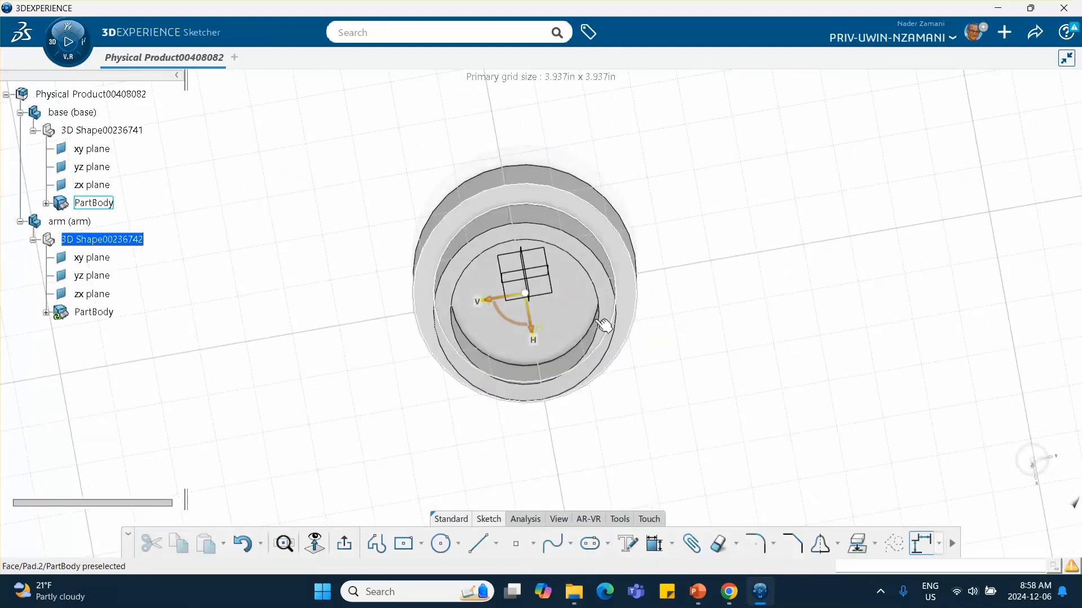
Project the circular outline of the base's recess floor into the arm sketch
{"action": "left_click", "coordinate": [857, 544]}
{"action": "left_click", "coordinate": [534, 369]}
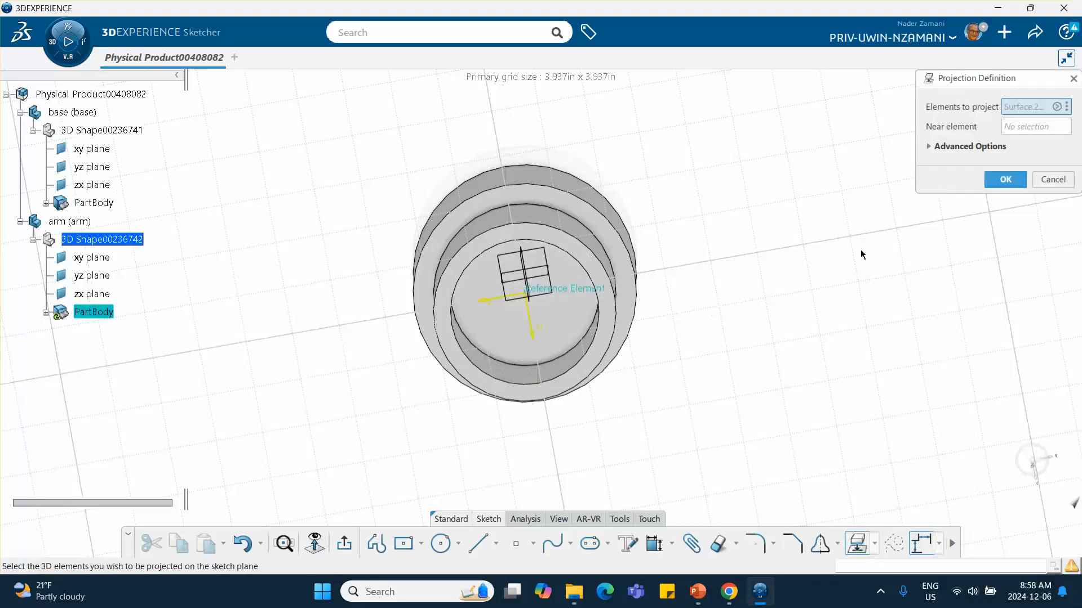
{"action": "left_click", "coordinate": [1005, 179]}
{"action": "middle_click_drag", "start_coordinate": [686, 418], "coordinate": [618, 176]}
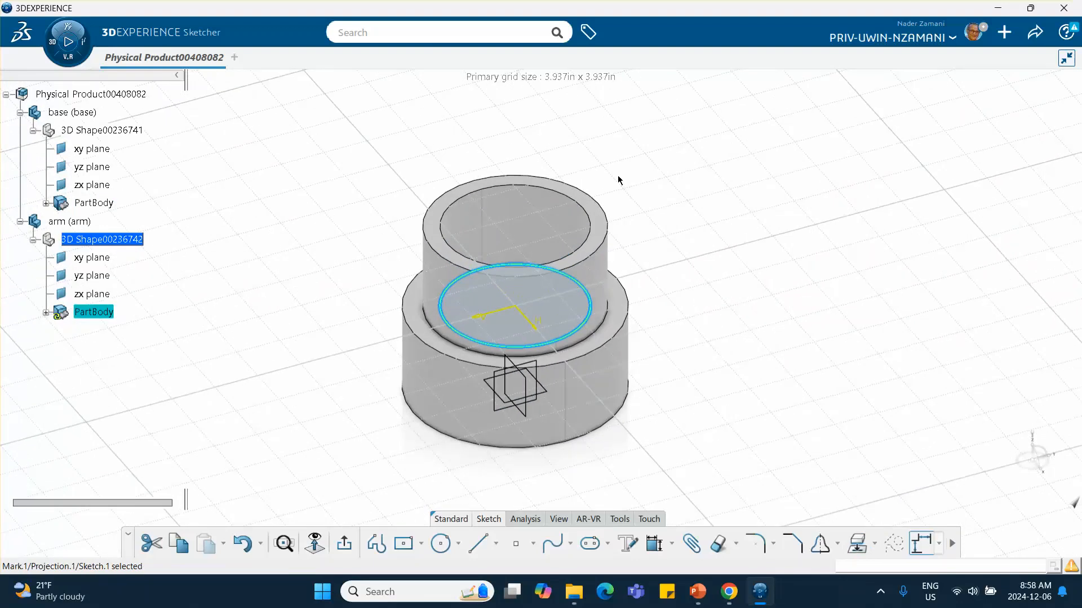
Exit the sketch and pad the projected circle with the default settings
{"action": "left_click", "coordinate": [346, 545]}
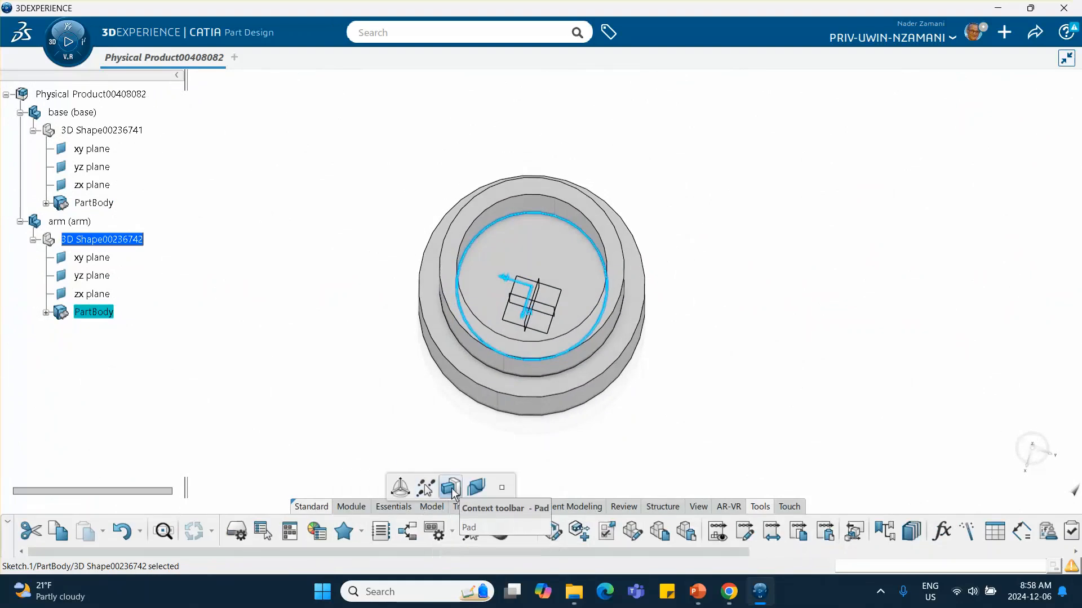
{"action": "left_click", "coordinate": [450, 487]}
{"action": "middle_click_drag", "start_coordinate": [512, 445], "coordinate": [509, 409]}
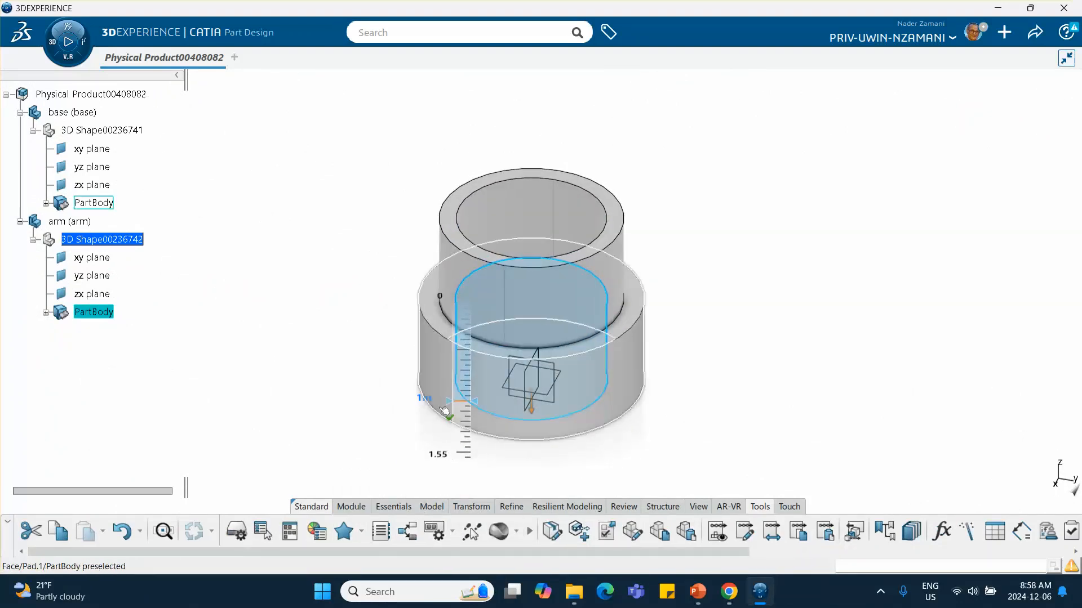
{"action": "left_click", "coordinate": [442, 464]}
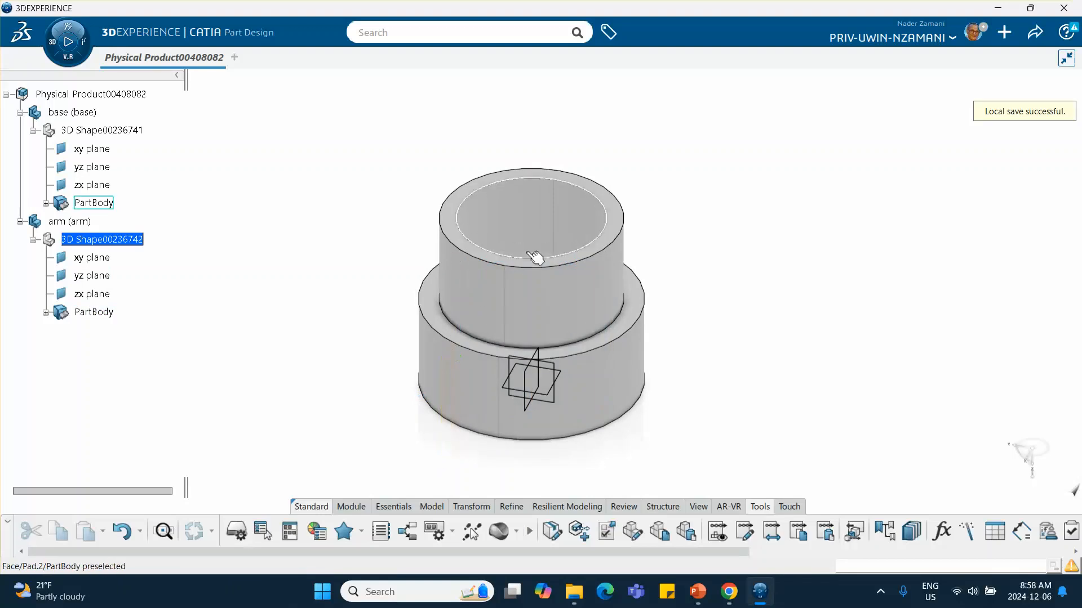
Edit the arm's pad, reversing its direction to point upward and setting its length to 1.5 in
{"action": "left_click", "coordinate": [46, 312]}
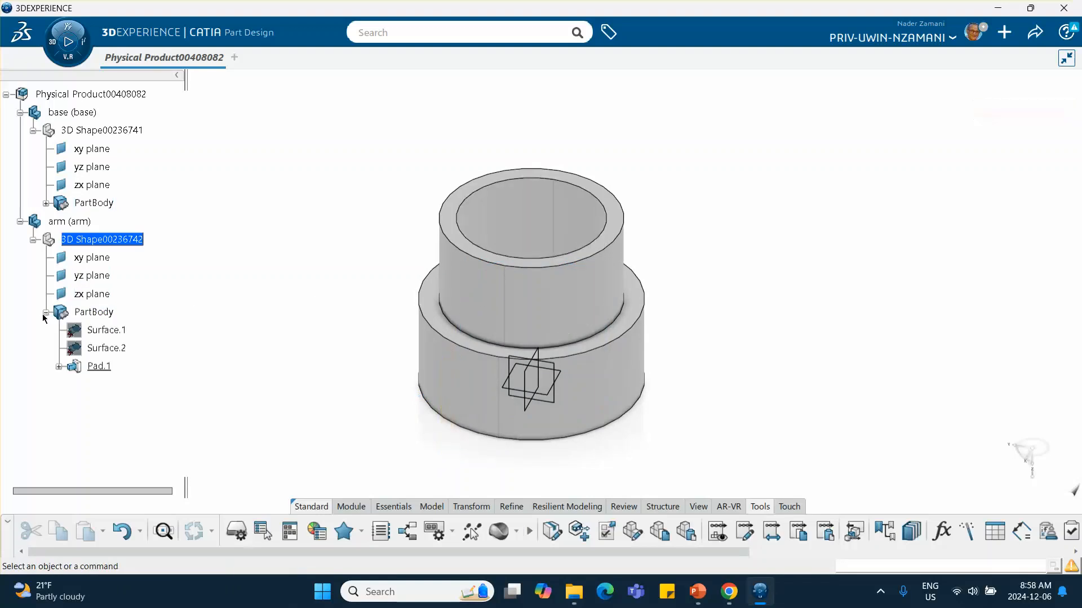
{"action": "double_click", "coordinate": [99, 366]}
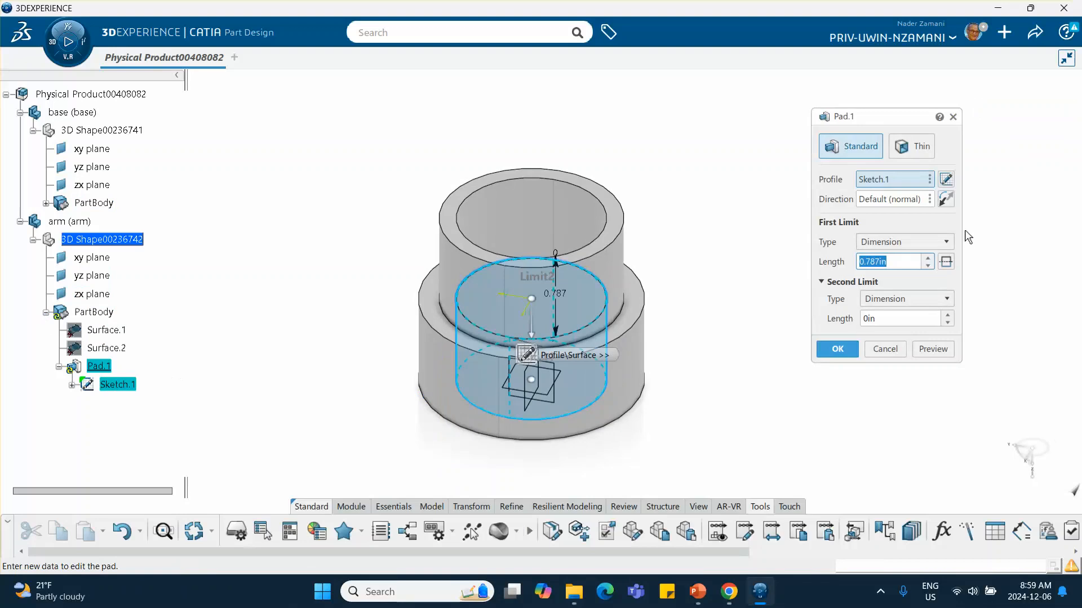
{"action": "left_click", "coordinate": [946, 200]}
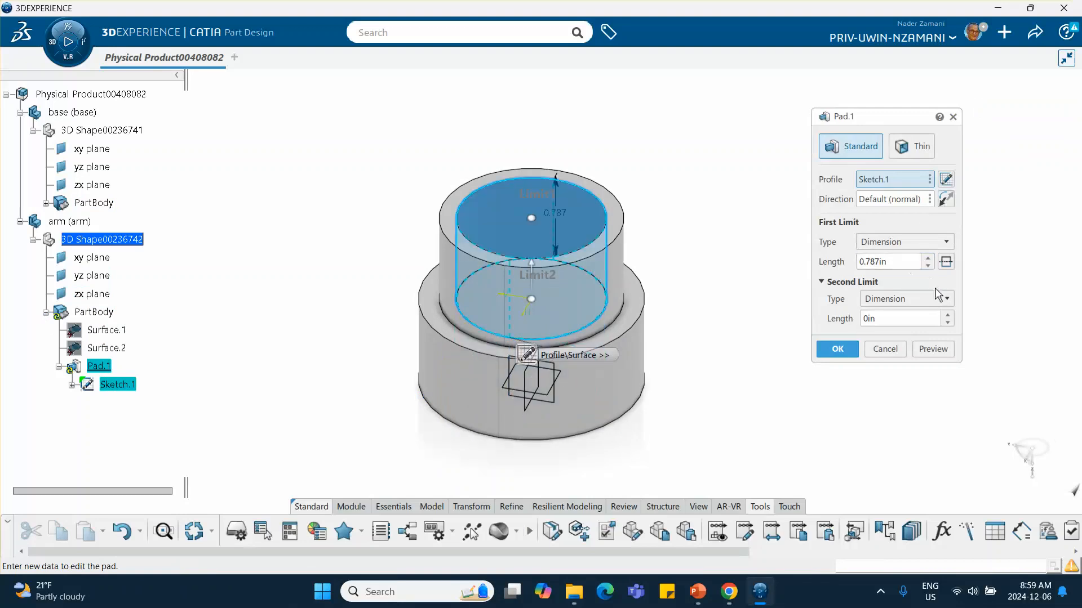
{"action": "left_click", "coordinate": [928, 259]}
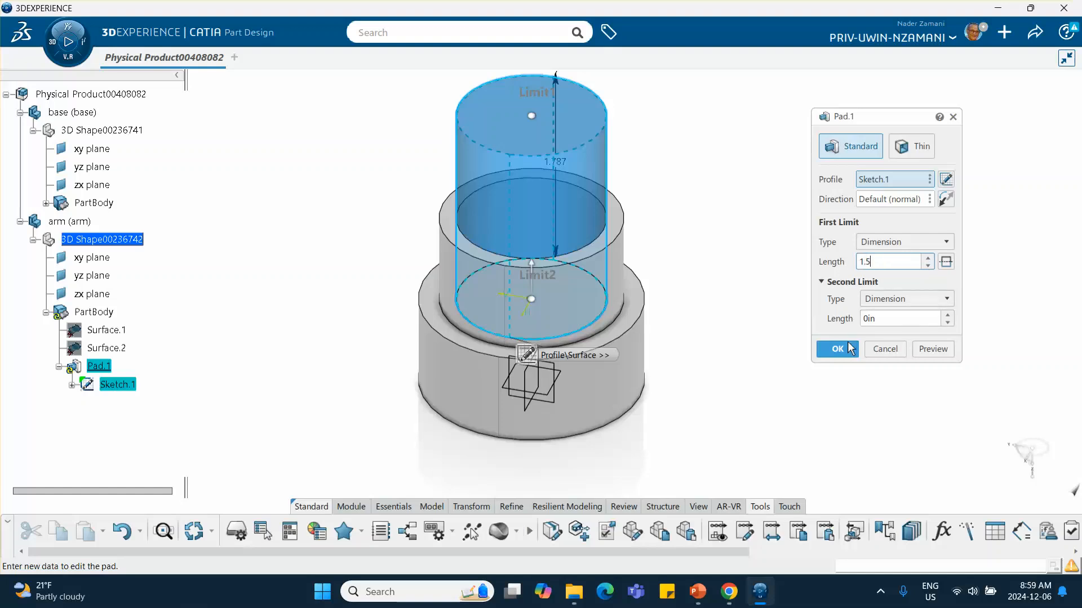
{"action": "left_click", "coordinate": [848, 348]}
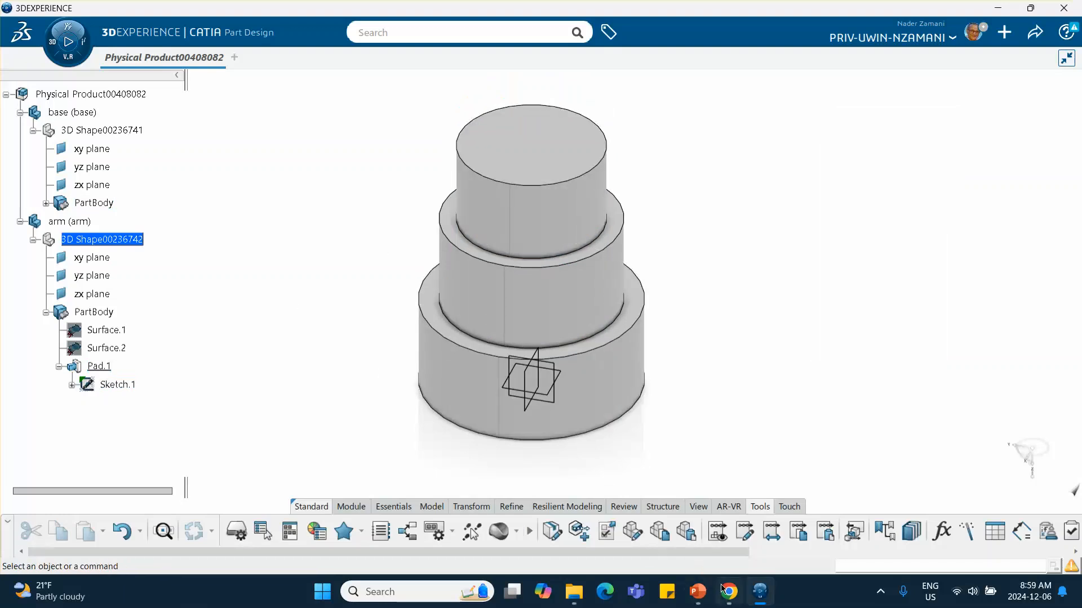
Check the arm's shape on the PowerPoint slide and return to the 3DEXPERIENCE model
{"action": "left_click", "coordinate": [696, 593]}
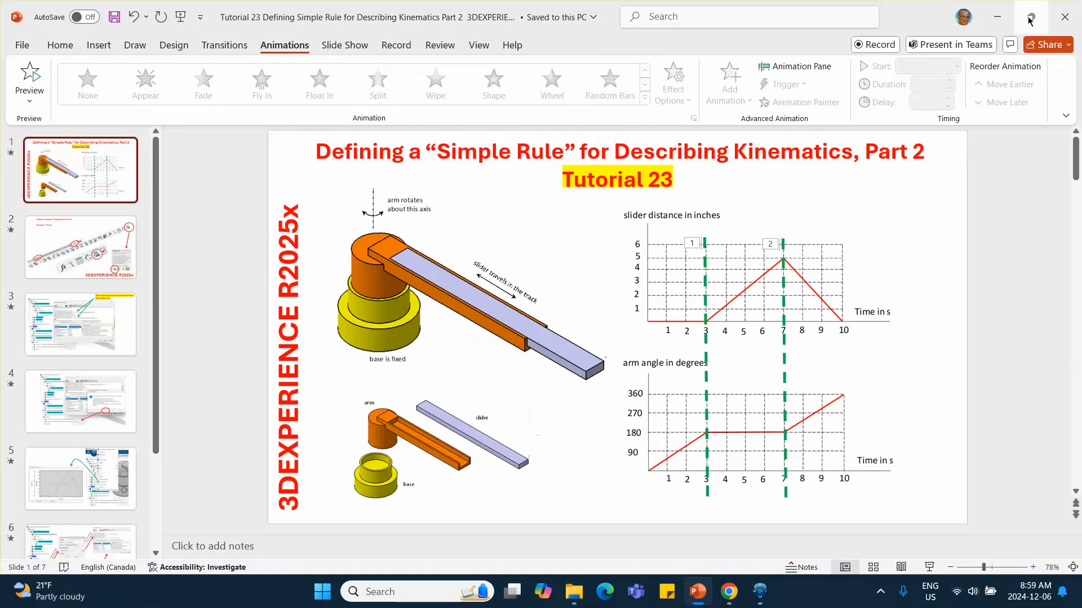
{"action": "left_click", "coordinate": [997, 17]}
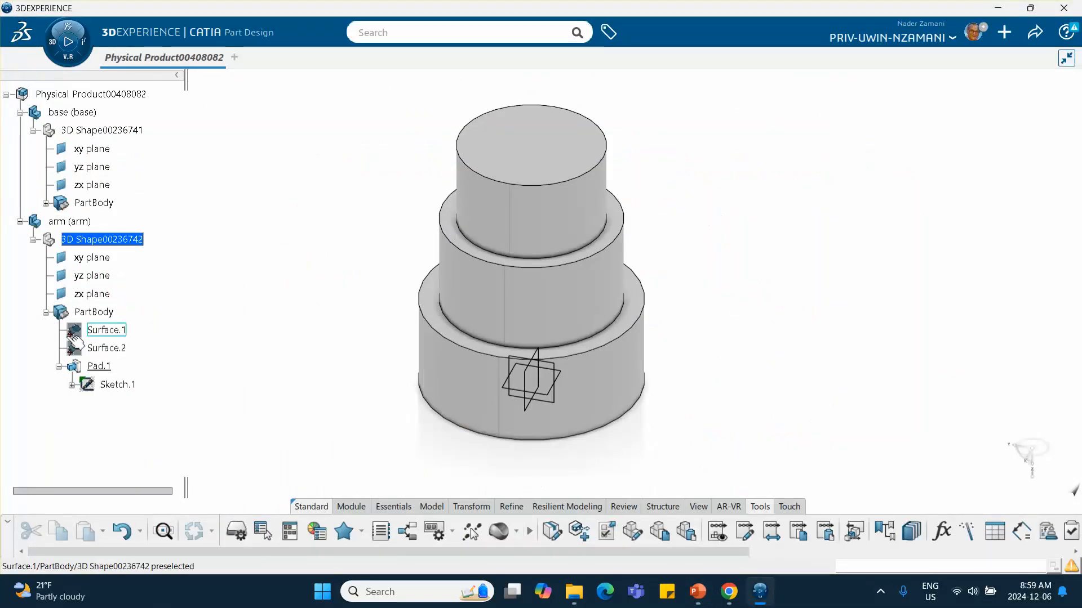
Open a new sketch on the arm's yz plane
{"action": "left_click", "coordinate": [95, 280]}
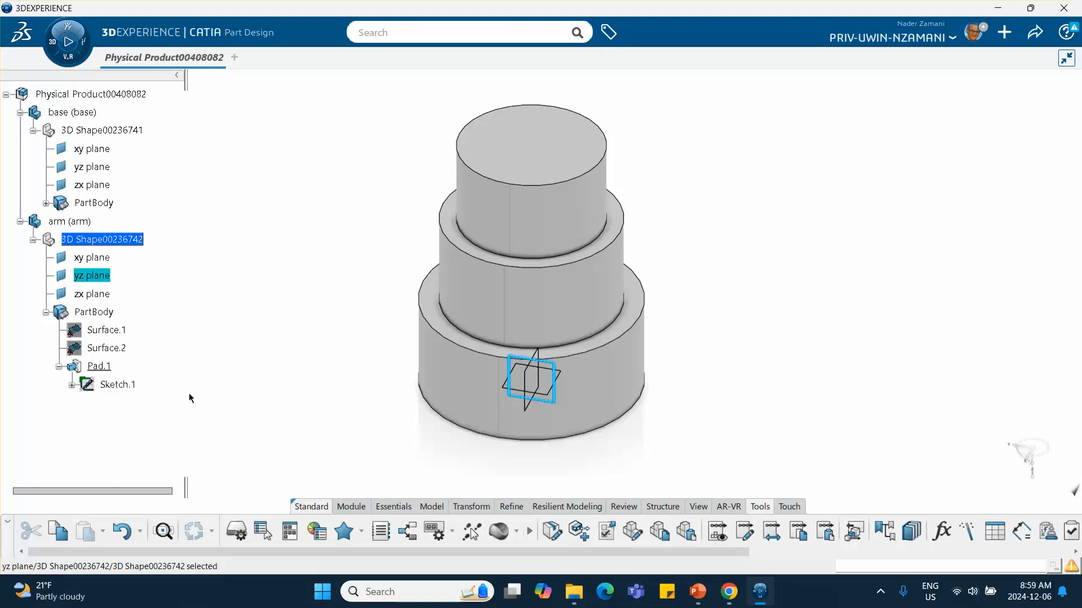
{"action": "left_click", "coordinate": [186, 287]}
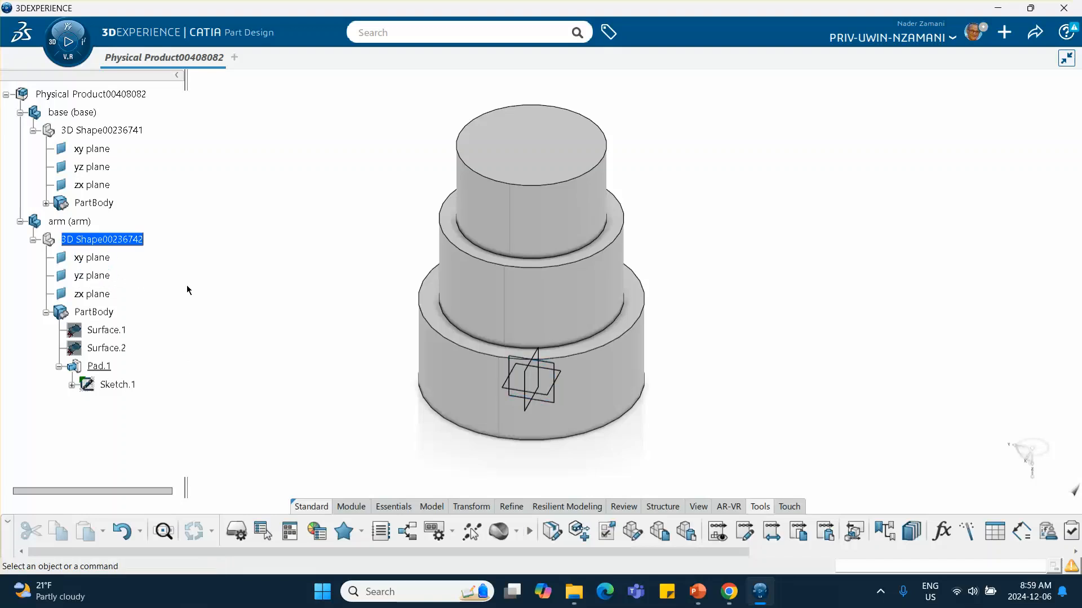
{"action": "left_click", "coordinate": [91, 276]}
{"action": "left_click", "coordinate": [288, 325]}
{"action": "left_click", "coordinate": [389, 507]}
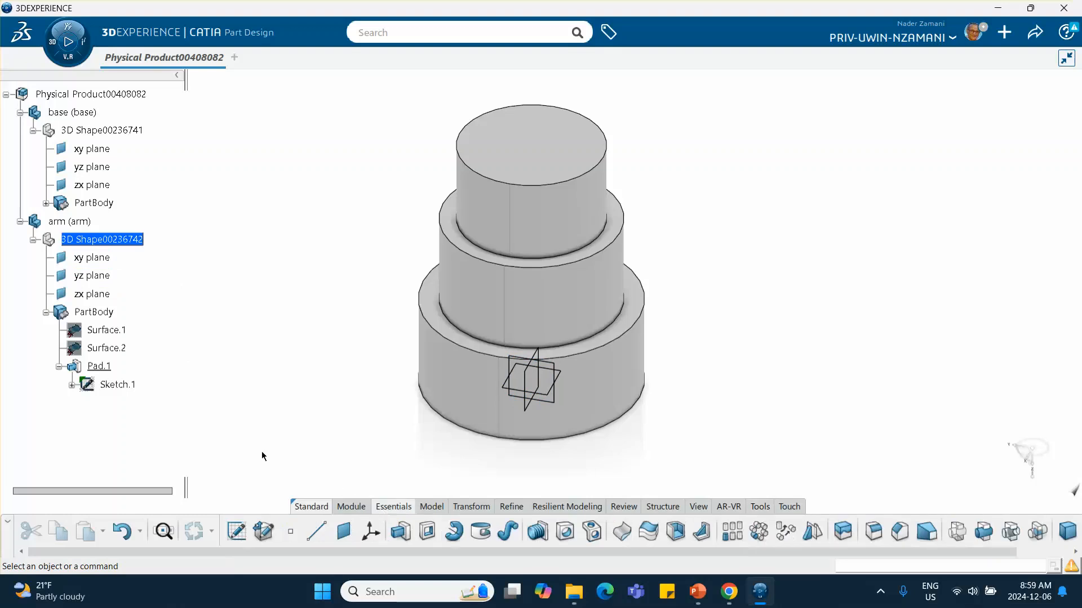
{"action": "left_click", "coordinate": [92, 276]}
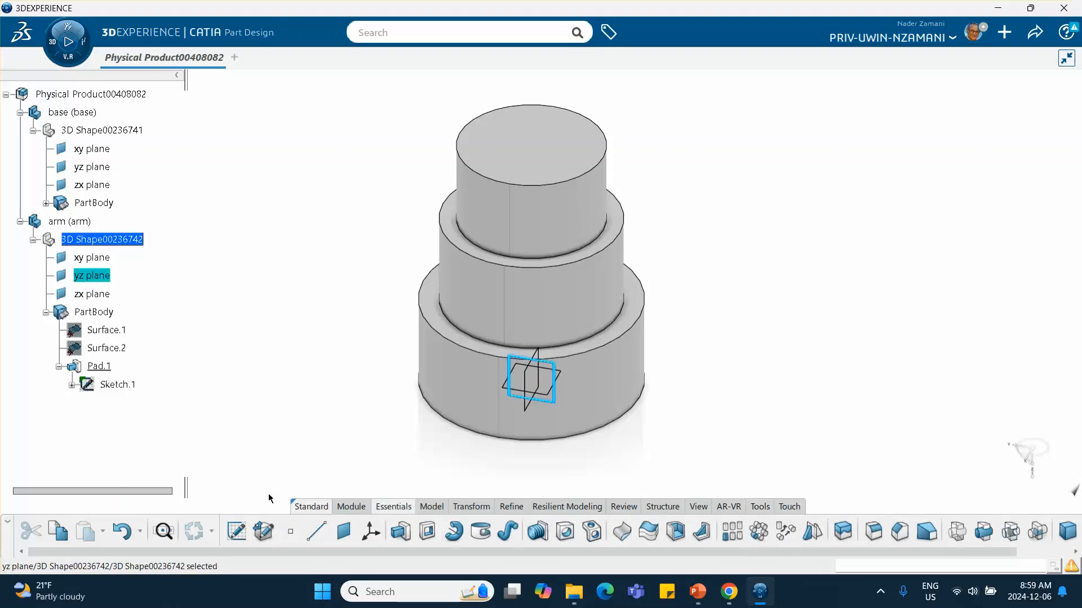
{"action": "left_click", "coordinate": [237, 532]}
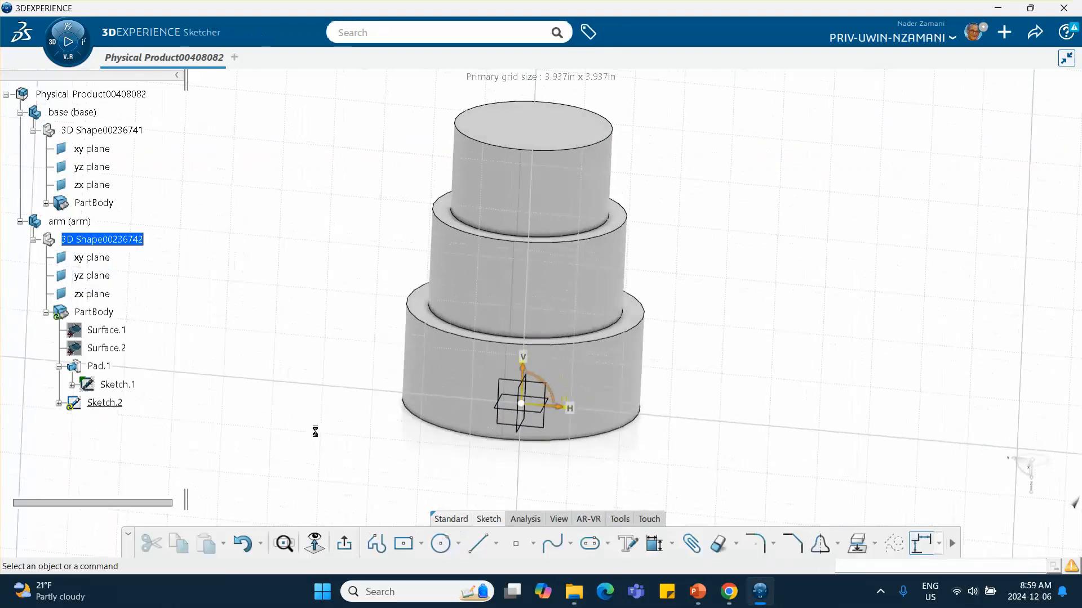
{"action": "middle_click_drag", "start_coordinate": [408, 295], "coordinate": [338, 379]}
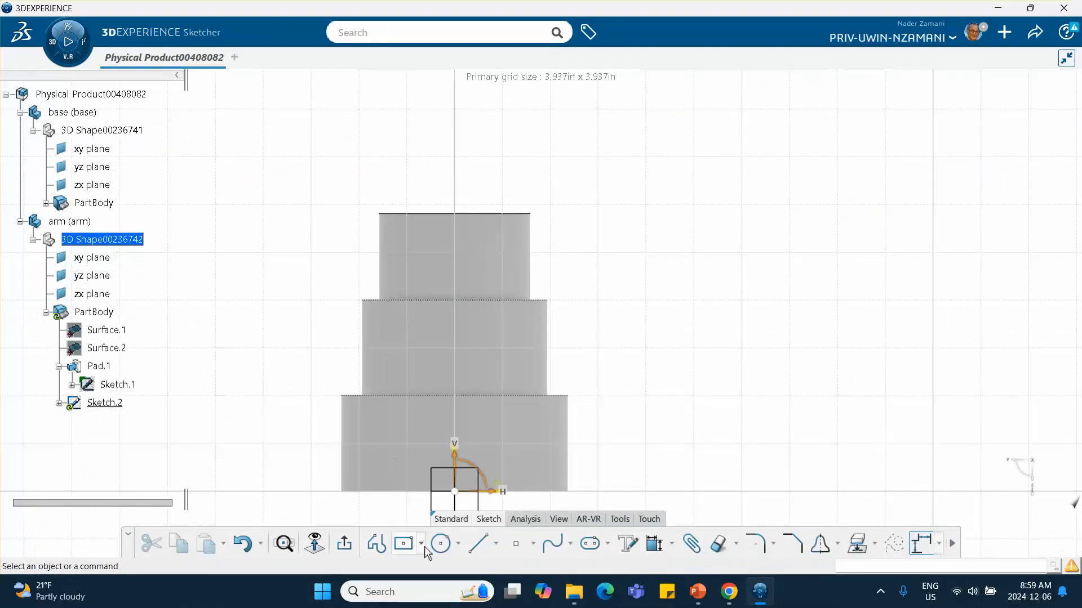
Sketch a long, thin rectangle starting on the vertical axis, straddling the arm cylinder's top face and extending well past the base
{"action": "left_click", "coordinate": [422, 545]}
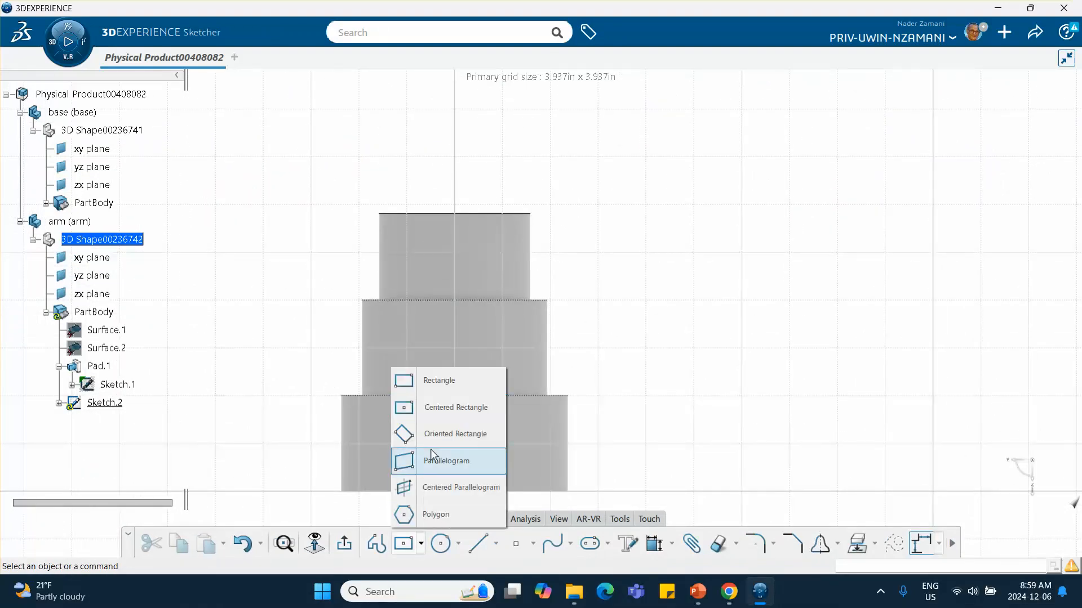
{"action": "left_click", "coordinate": [433, 384]}
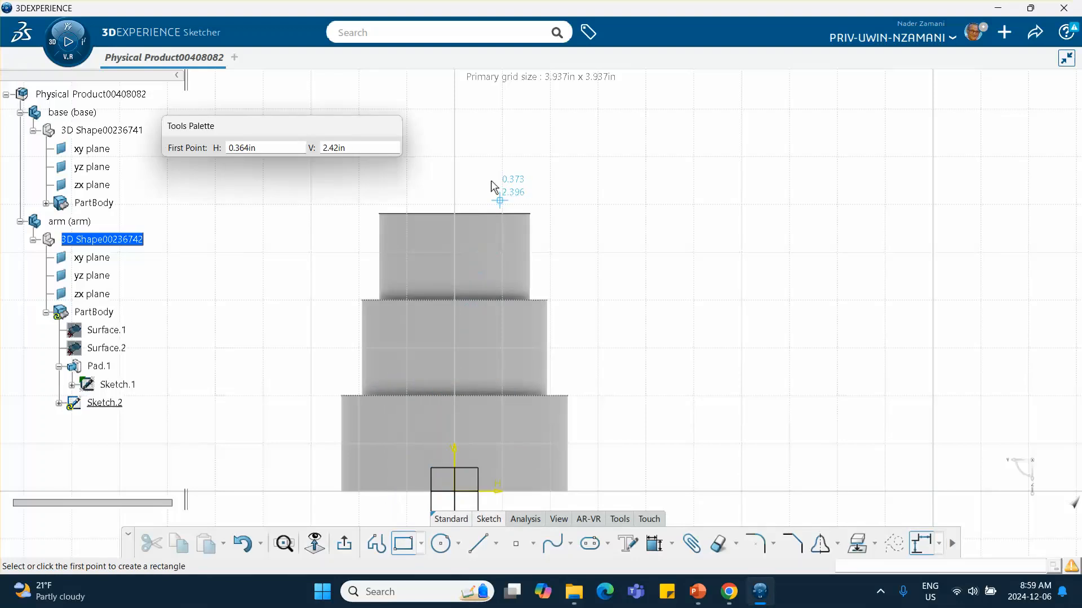
{"action": "left_click", "coordinate": [455, 198]}
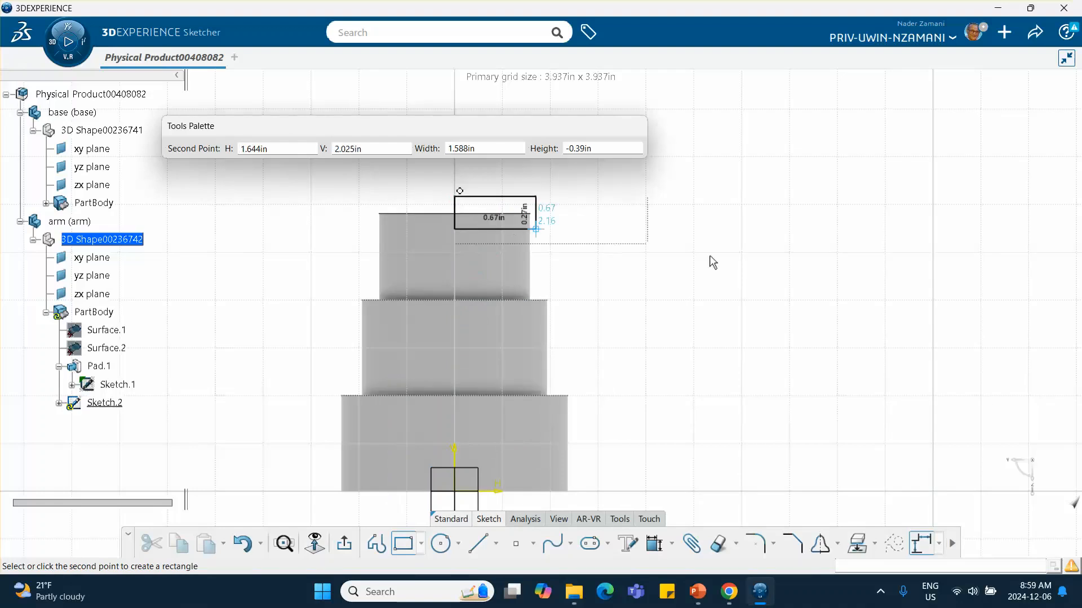
{"action": "mouse_move", "coordinate": [888, 231]}
{"action": "middle_mouse_down"}
{"action": "mouse_move", "coordinate": [754, 254]}
{"action": "mouse_move", "coordinate": [618, 259]}
{"action": "middle_mouse_up"}
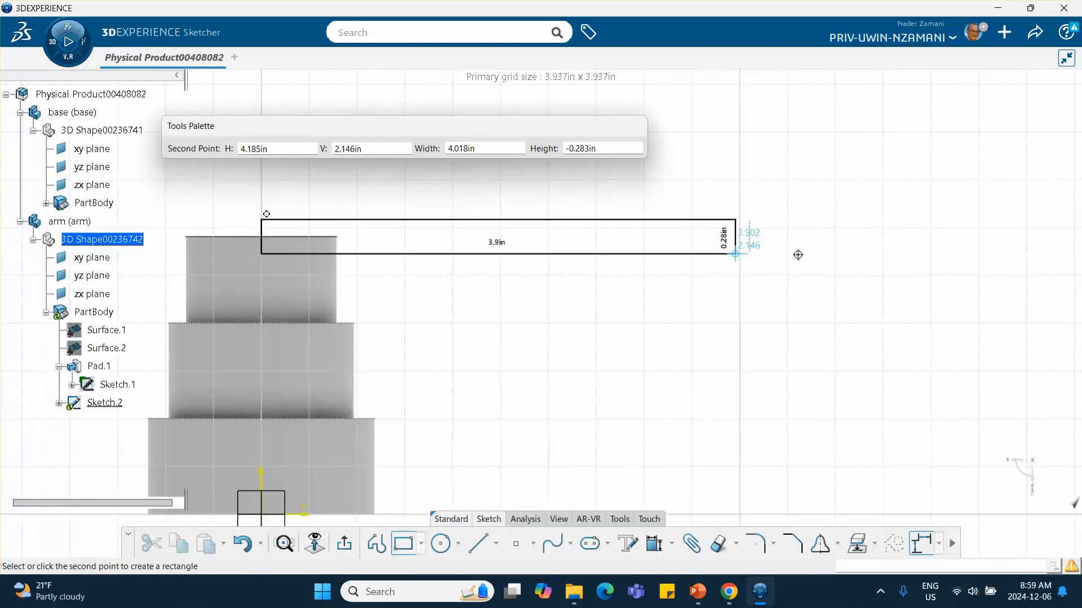
{"action": "left_click", "coordinate": [865, 261]}
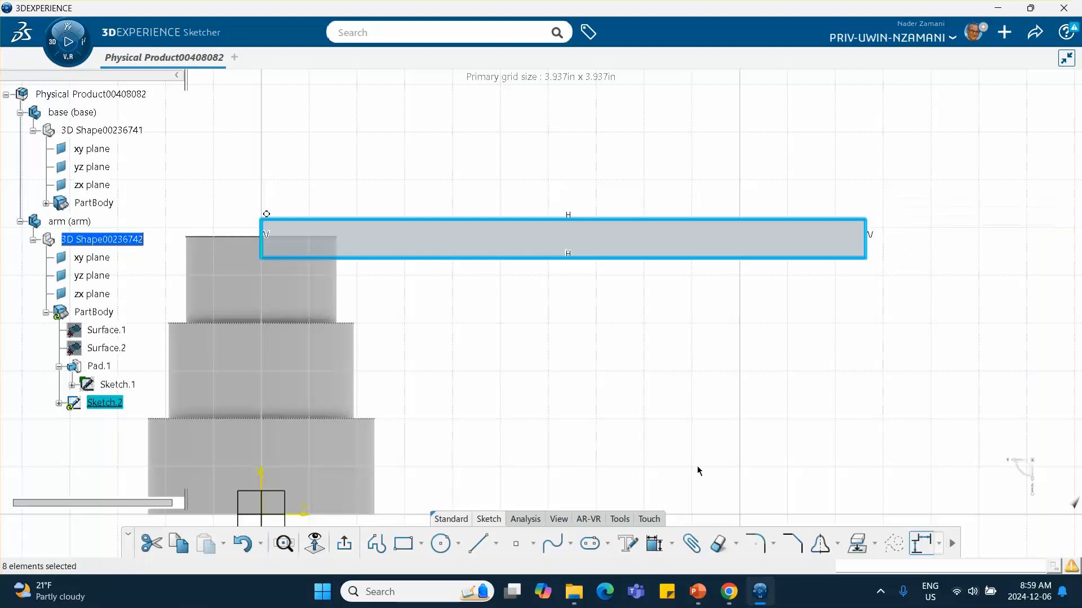
Exit the sketch and pad the rectangle with mirrored extent, using a length of 0.4 in on each side
{"action": "left_click", "coordinate": [344, 543]}
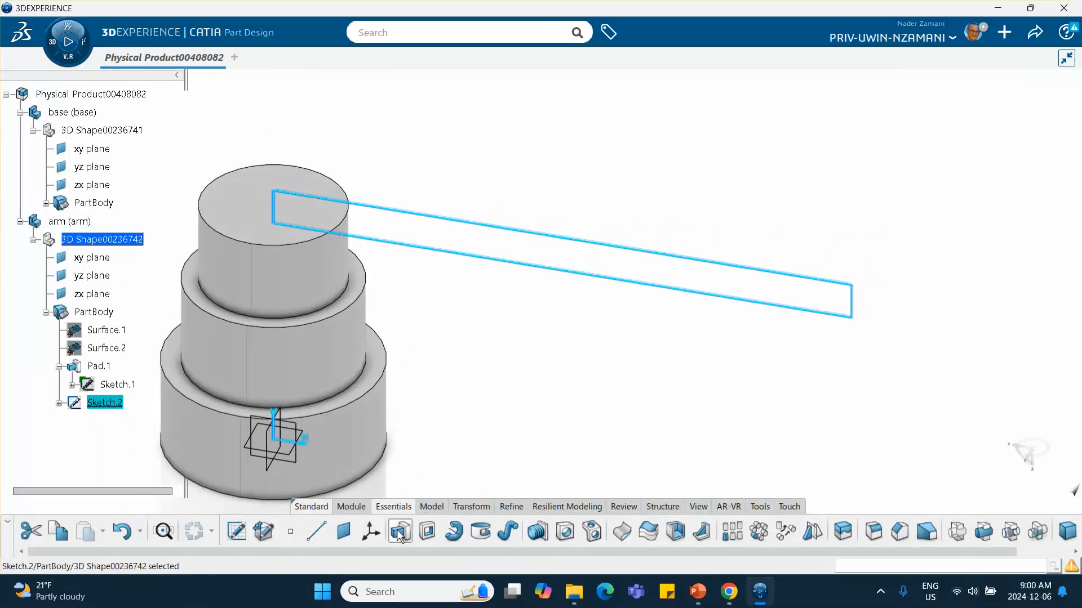
{"action": "left_click", "coordinate": [400, 532]}
{"action": "left_click", "coordinate": [946, 202]}
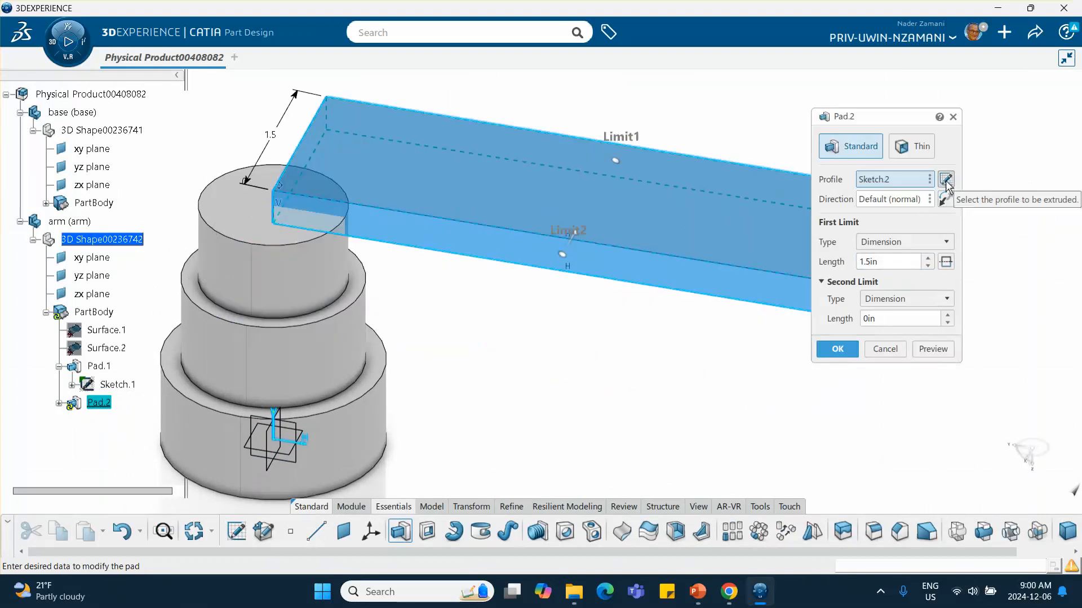
{"action": "left_click", "coordinate": [946, 261]}
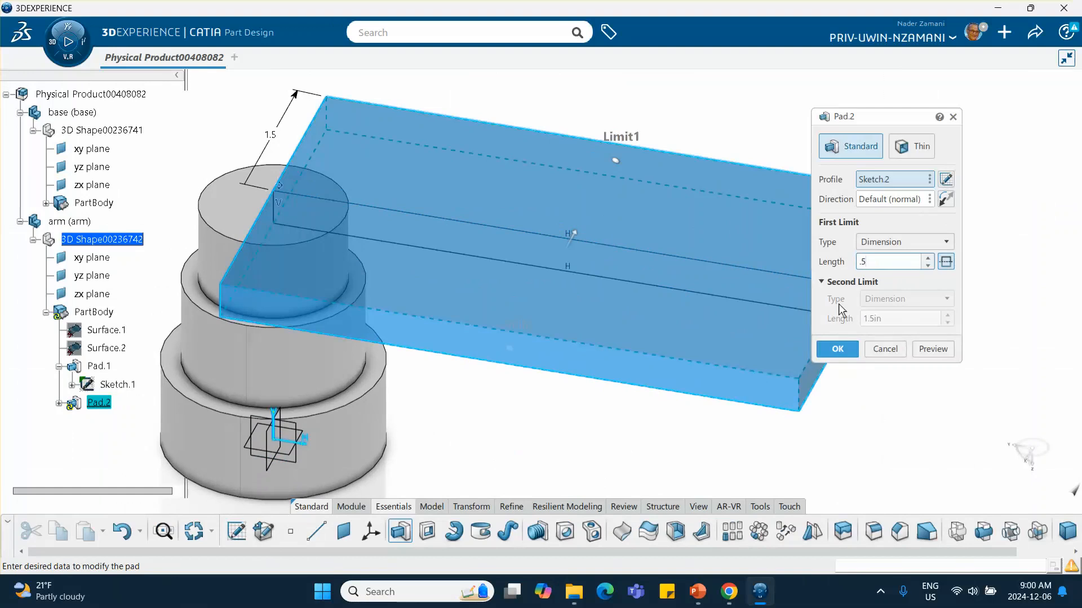
{"action": "type", "text": ".5"}
{"action": "left_click", "coordinate": [922, 349]}
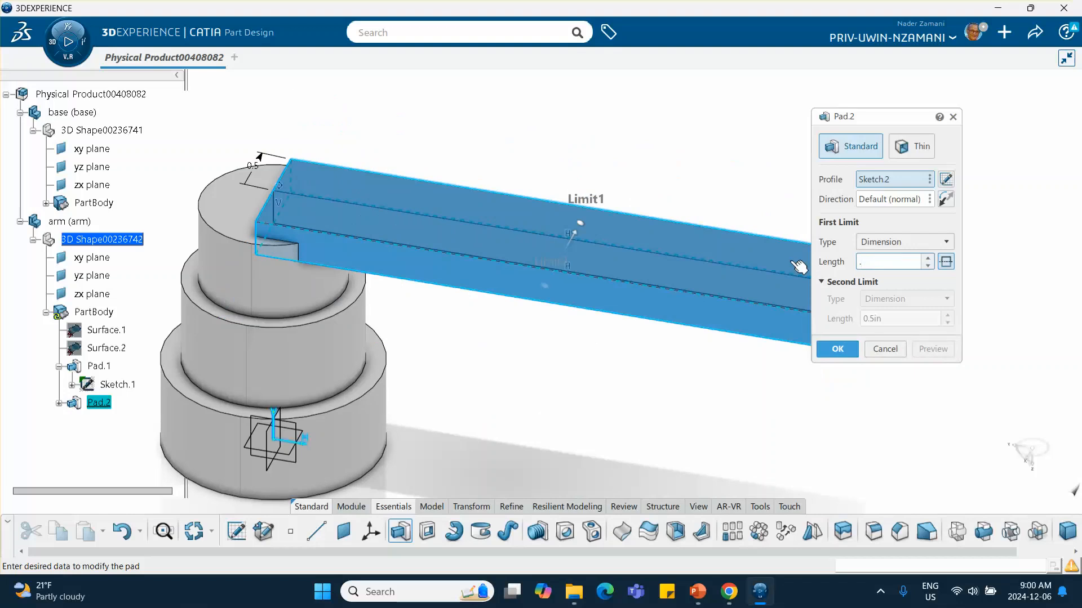
{"action": "left_click", "coordinate": [837, 350]}
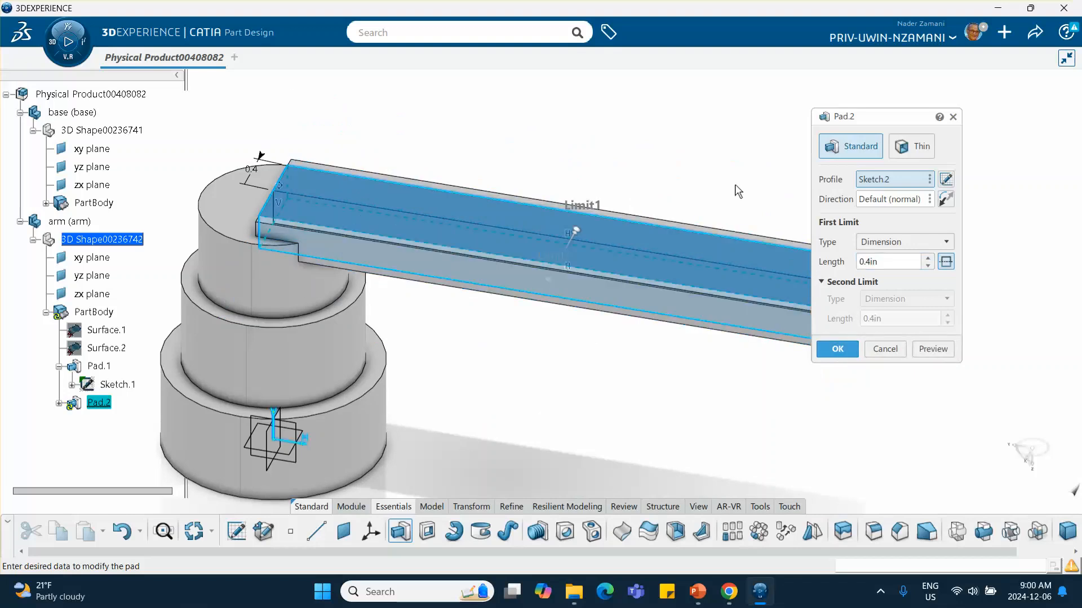
{"action": "left_click", "coordinate": [837, 349]}
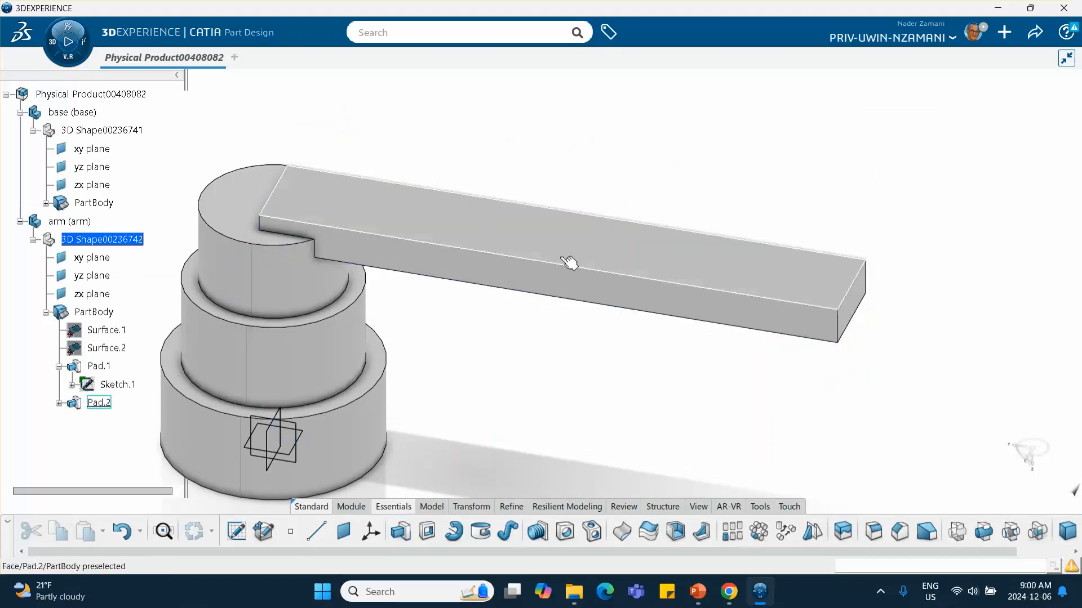
On the bar's free end face, sketch a centered rectangle on the vertical axis at about V 2.6 in, narrower than the bar and overlapping its upper part
{"action": "middle_click_drag", "start_coordinate": [877, 352], "coordinate": [675, 323]}
{"action": "left_click", "coordinate": [670, 358]}
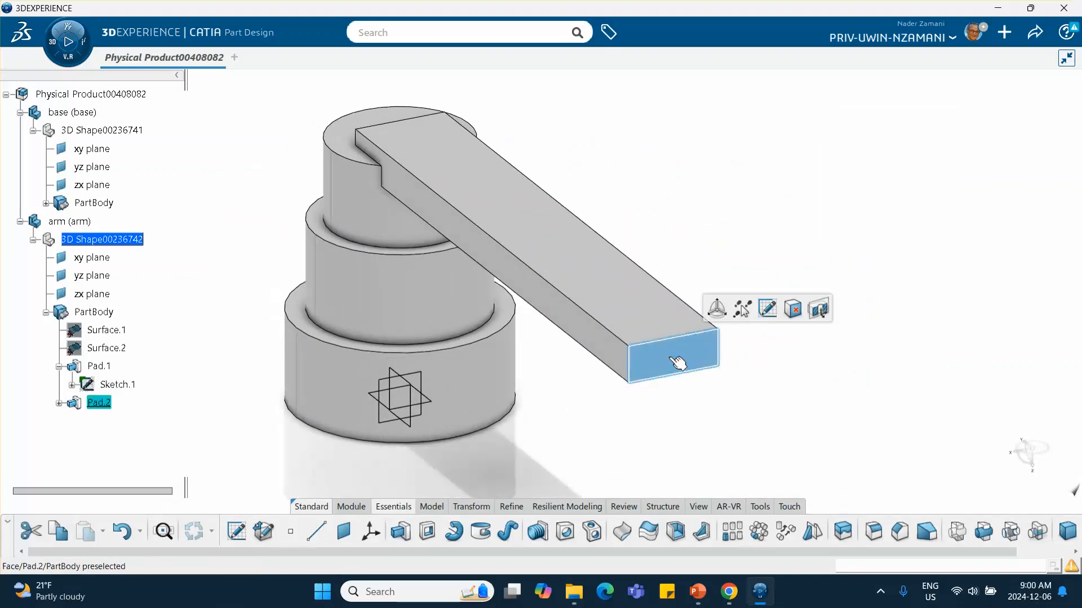
{"action": "left_click", "coordinate": [751, 314]}
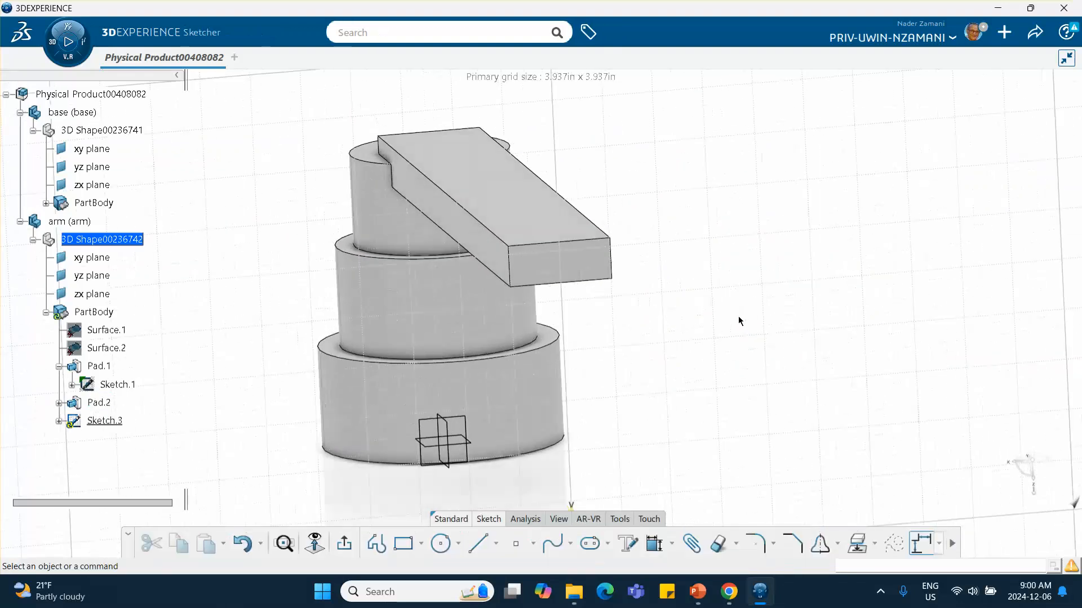
{"action": "left_click", "coordinate": [421, 543]}
{"action": "left_click", "coordinate": [431, 406]}
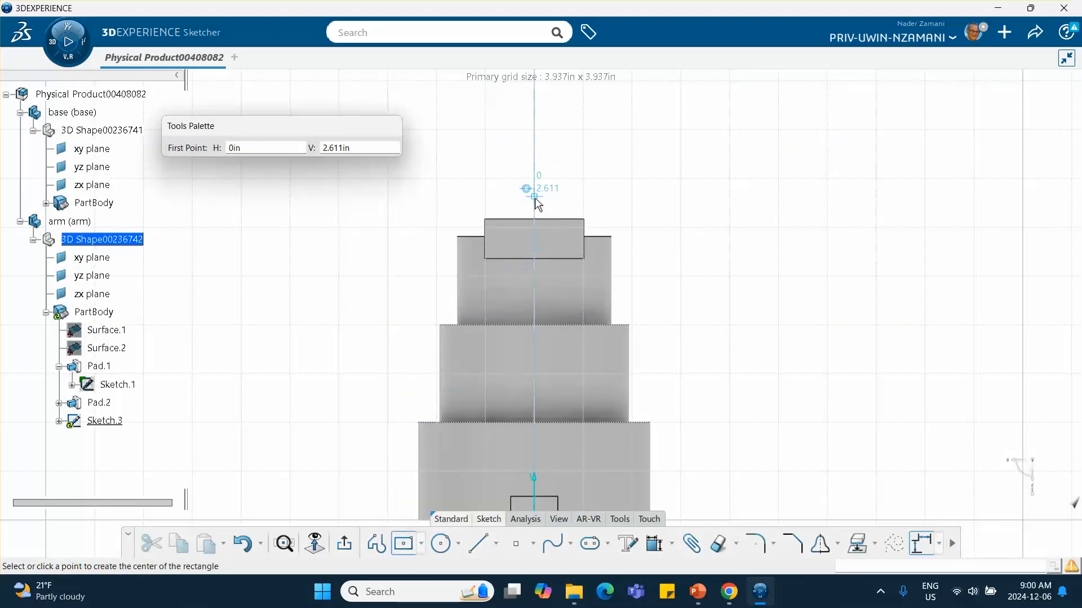
{"action": "left_click", "coordinate": [536, 203]}
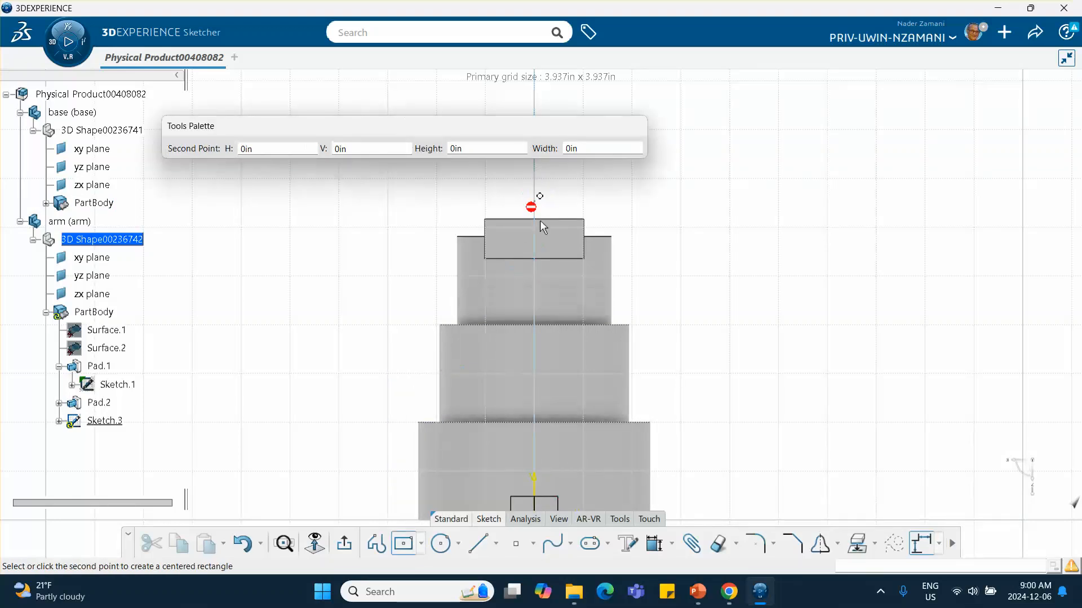
{"action": "left_click", "coordinate": [574, 248]}
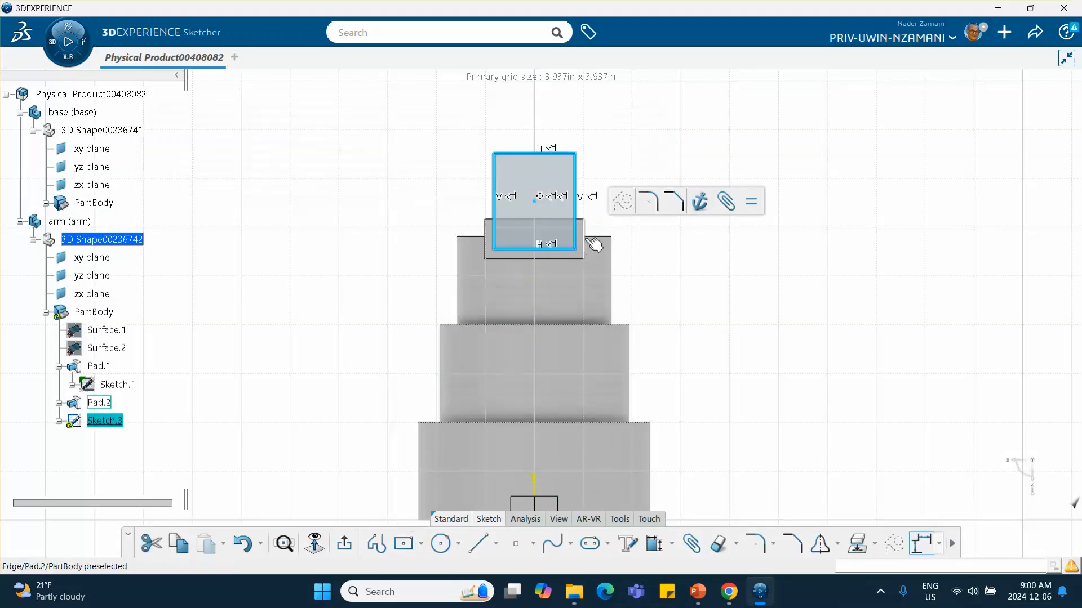
Exit the sketch and pocket the rectangle lengthwise through the bar to form an open track ending near the arm's cylinder
{"action": "left_click", "coordinate": [345, 543]}
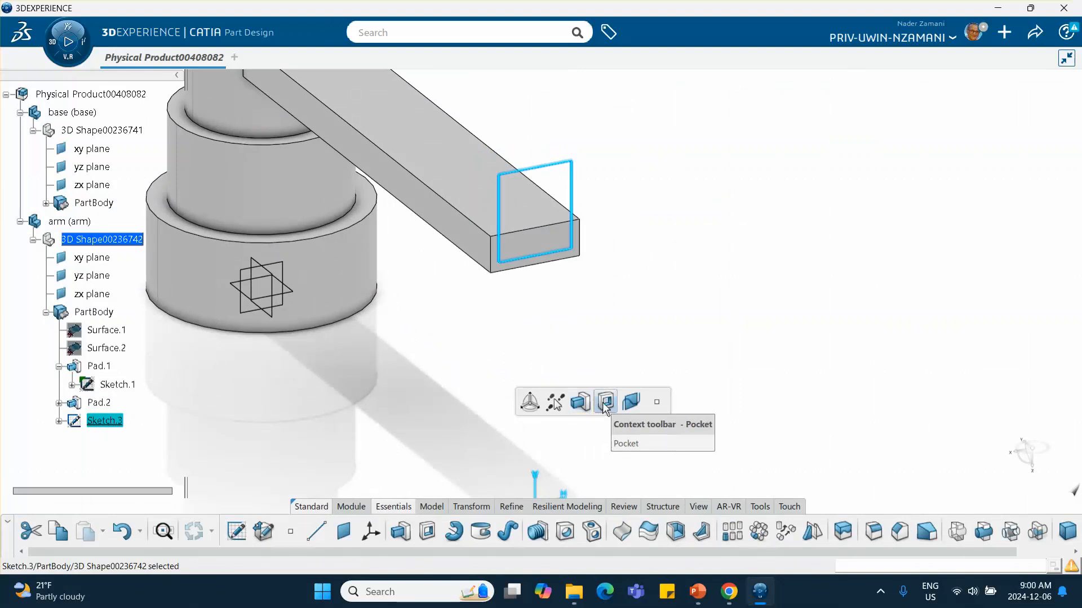
{"action": "left_click", "coordinate": [606, 402]}
{"action": "middle_click_drag", "start_coordinate": [541, 338], "coordinate": [684, 384]}
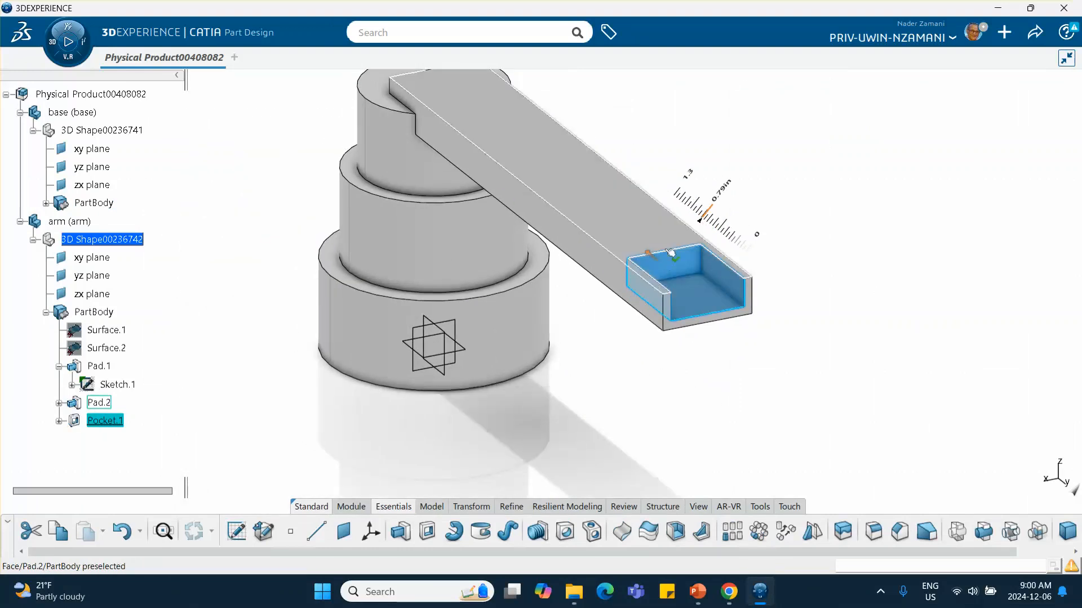
{"action": "left_click_drag", "start_coordinate": [658, 261], "coordinate": [461, 107]}
{"action": "left_click", "coordinate": [661, 413]}
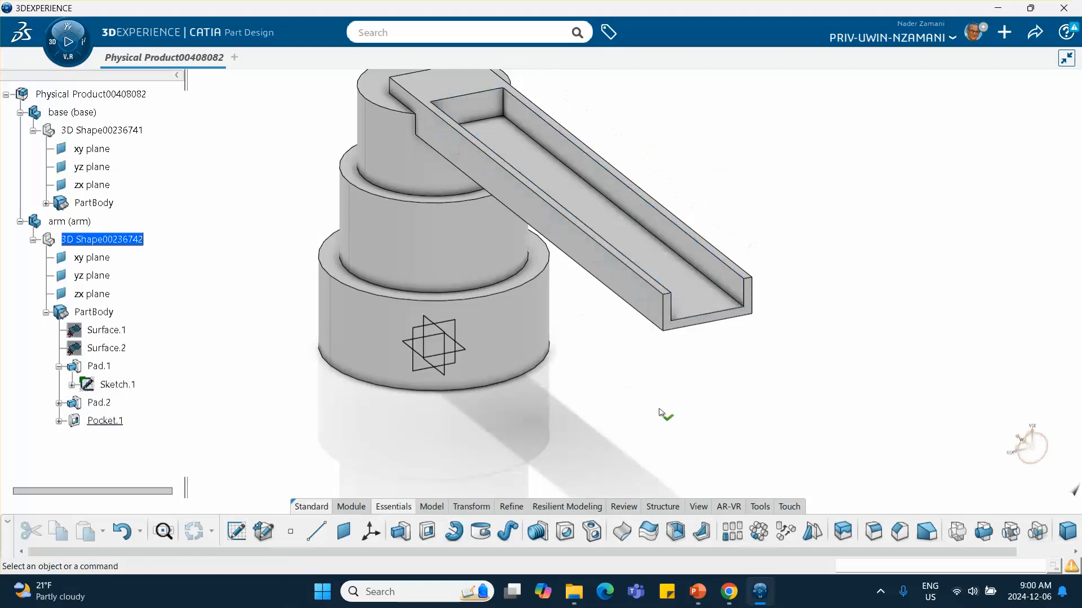
Compare the arm with the mechanism drawing on the PowerPoint slide and return to the 3DEXPERIENCE model
{"action": "middle_click_drag", "start_coordinate": [574, 442], "coordinate": [647, 407]}
{"action": "left_click", "coordinate": [694, 589]}
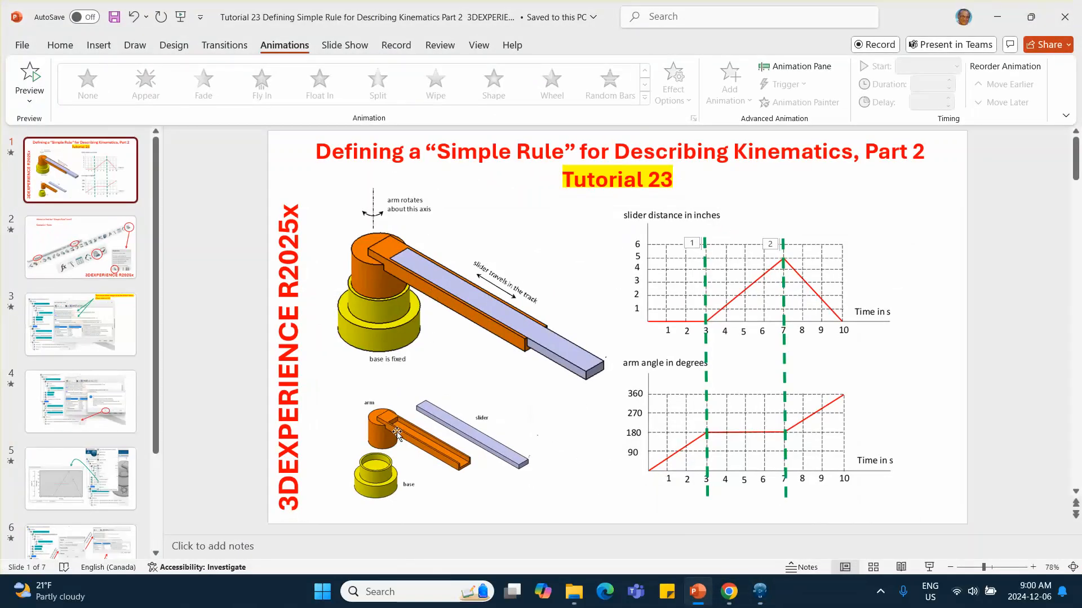
{"action": "left_click", "coordinate": [996, 22]}
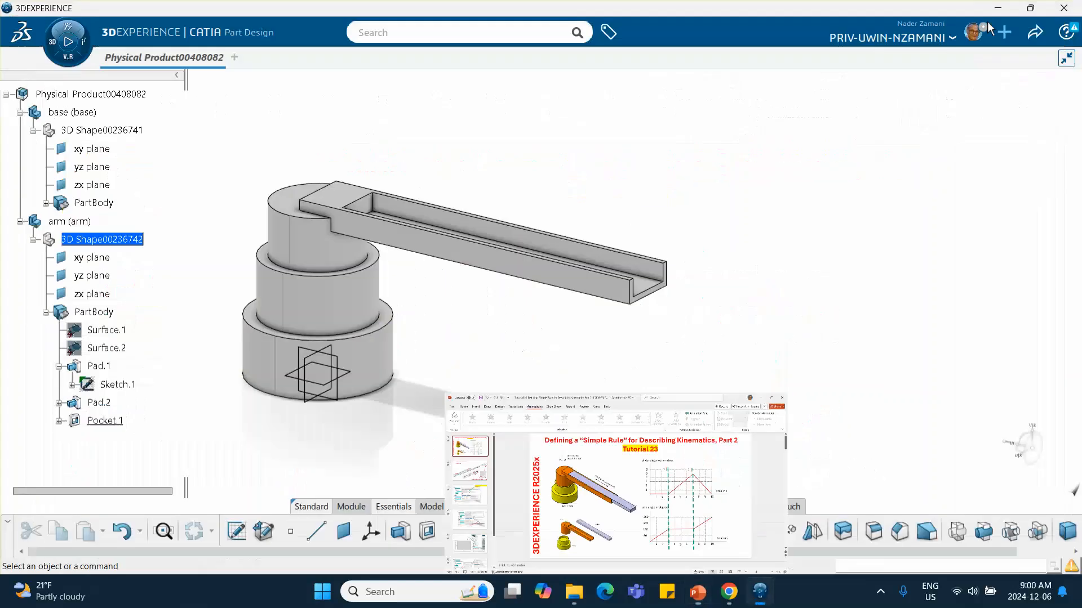
Activate the root physical product and insert a new 3D Part under it
{"action": "double_click", "coordinate": [85, 94]}
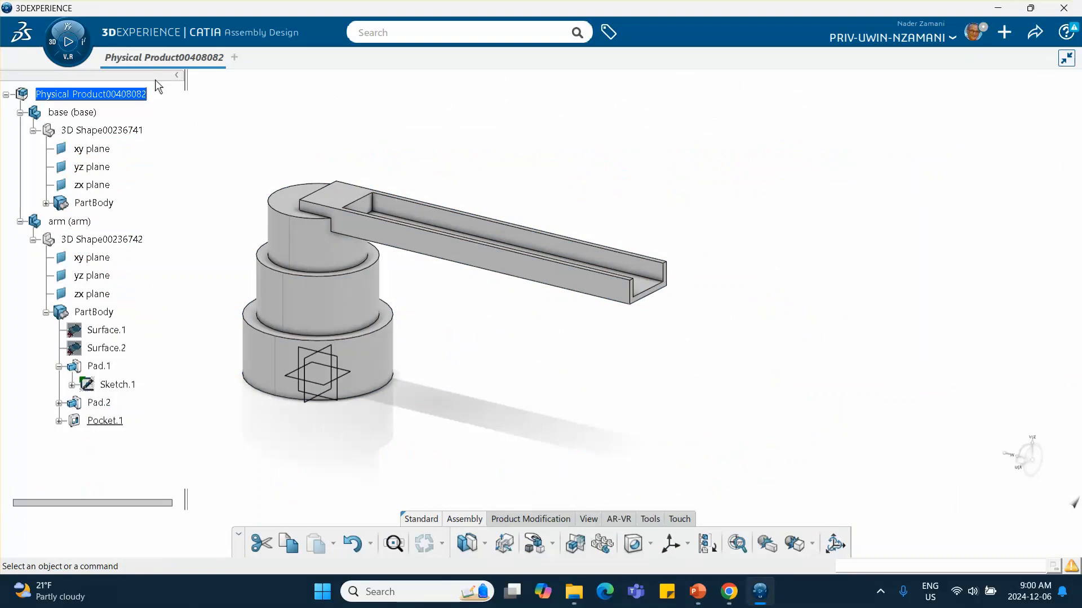
{"action": "right_click", "coordinate": [96, 95]}
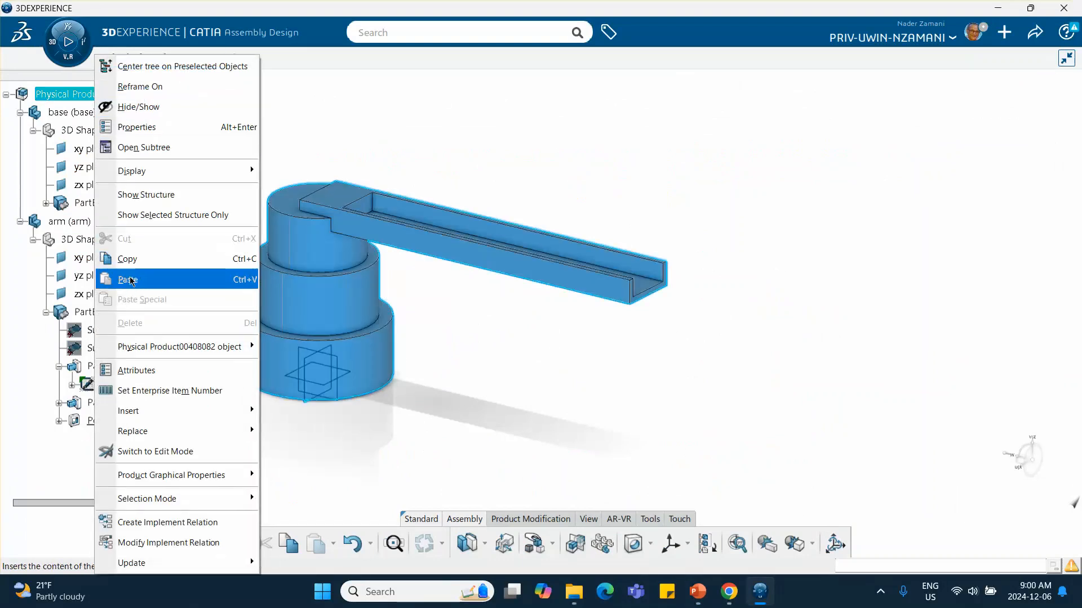
{"action": "mouse_move", "coordinate": [140, 417]}
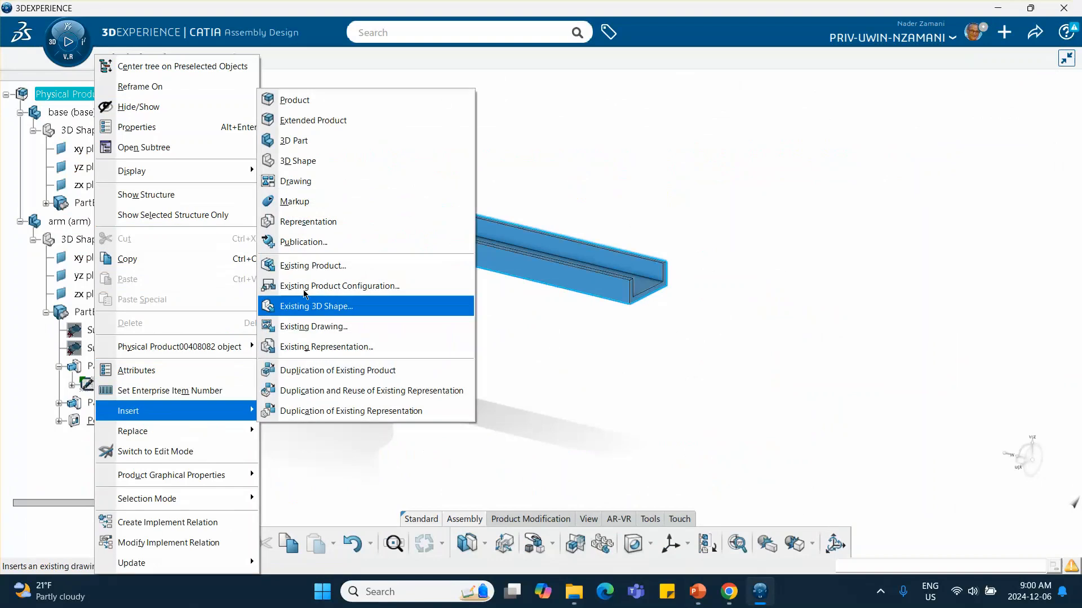
{"action": "left_click", "coordinate": [293, 140]}
Set both the instance title and the reference title of the newly inserted part to slider
{"action": "right_click", "coordinate": [83, 439]}
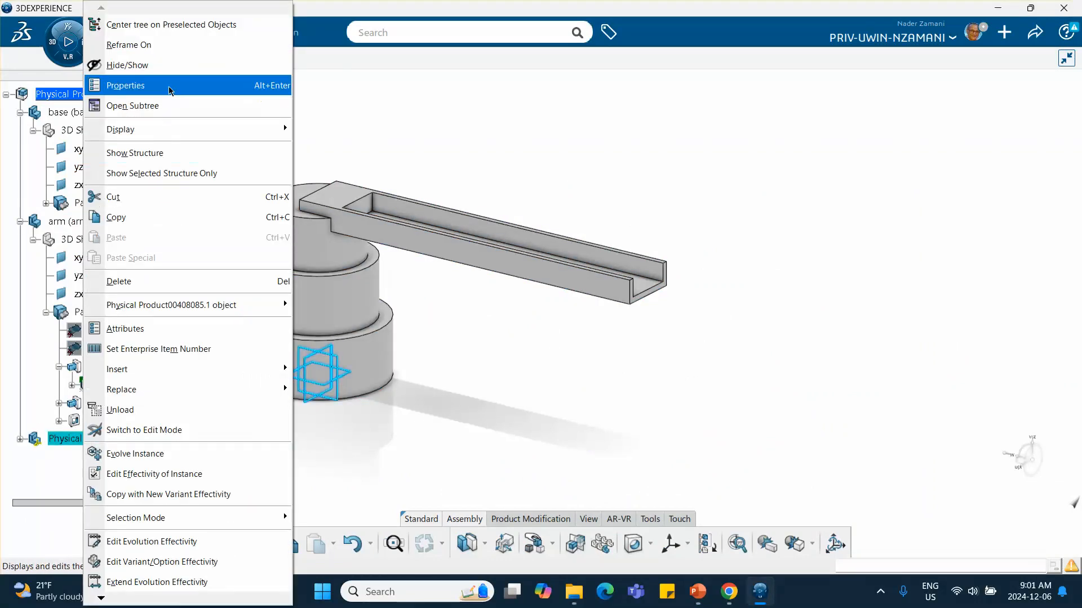
{"action": "left_click", "coordinate": [135, 85]}
{"action": "left_click_drag", "start_coordinate": [925, 232], "coordinate": [758, 240]}
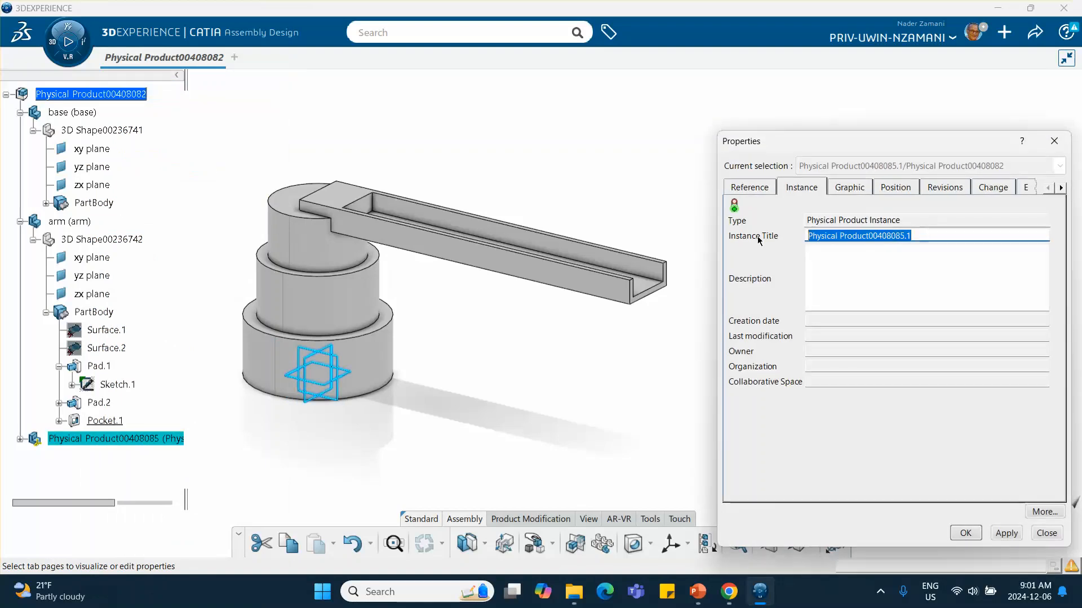
{"action": "type", "text": "slider"}
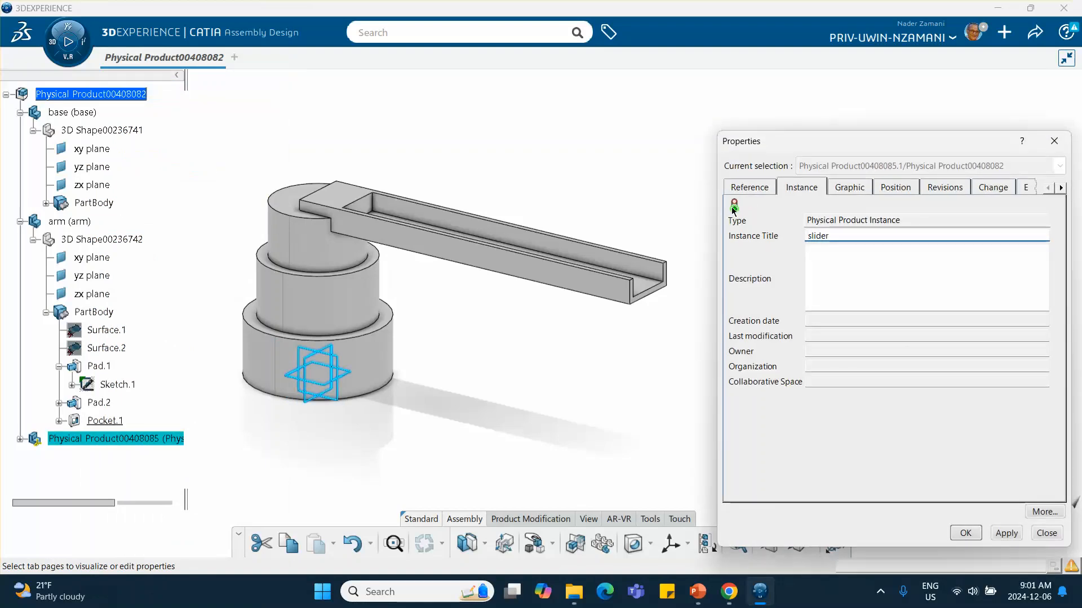
{"action": "left_click", "coordinate": [749, 187]}
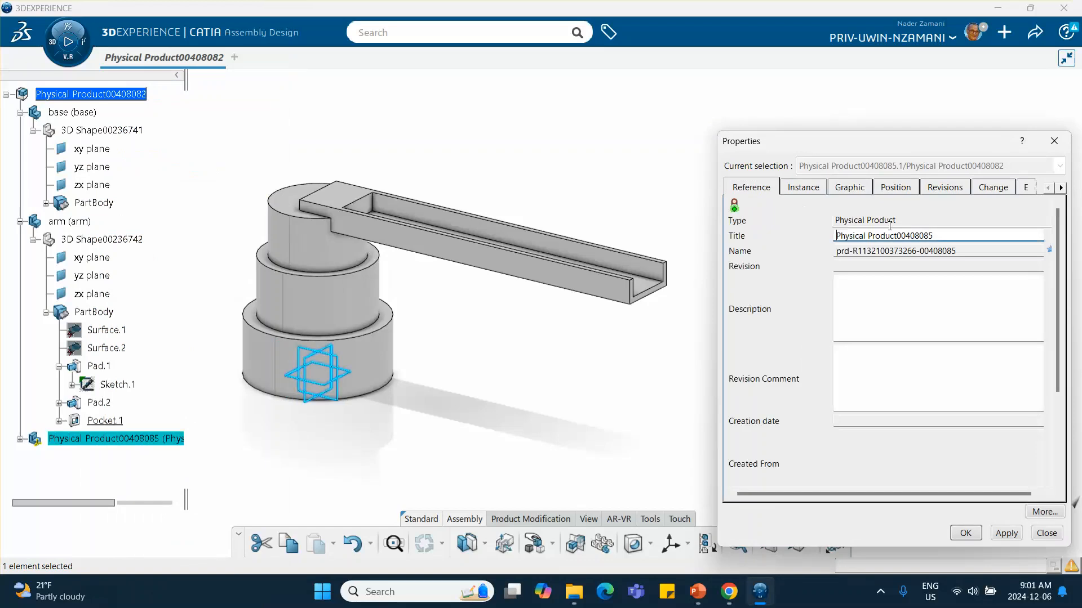
{"action": "left_click_drag", "start_coordinate": [991, 236], "coordinate": [758, 240]}
{"action": "type", "text": "slider"}
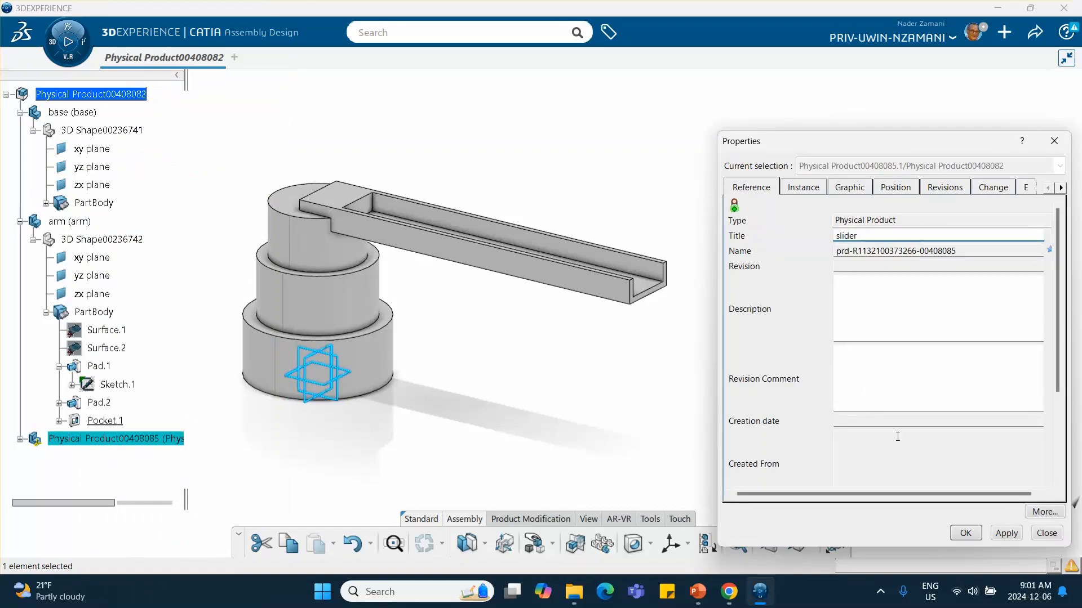
{"action": "left_click", "coordinate": [965, 533]}
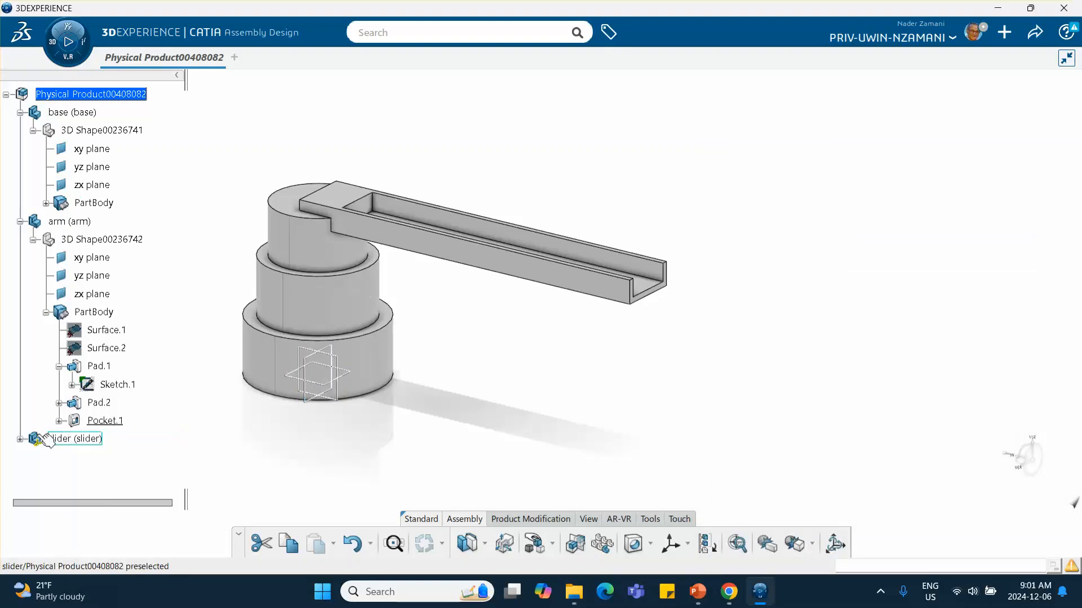
Expand the slider part in the tree and activate its 3D shape for part design
{"action": "scroll", "coordinate": [113, 358], "scroll_direction": "down", "scroll_amount": 3}
{"action": "scroll", "coordinate": [113, 358], "scroll_direction": "down", "scroll_amount": 1}
{"action": "left_click", "coordinate": [32, 243]}
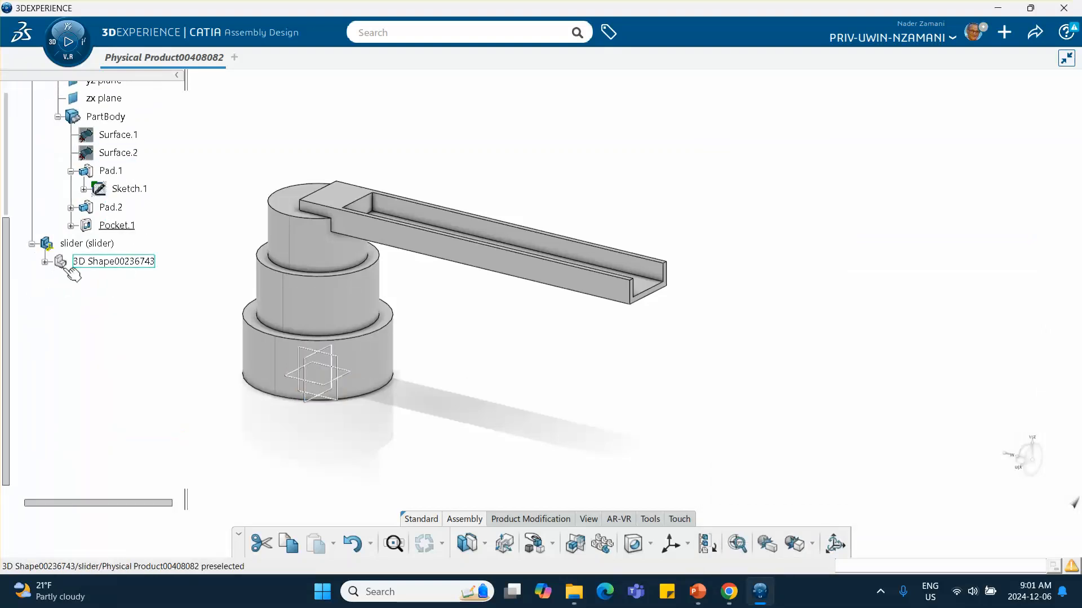
{"action": "left_click", "coordinate": [44, 262]}
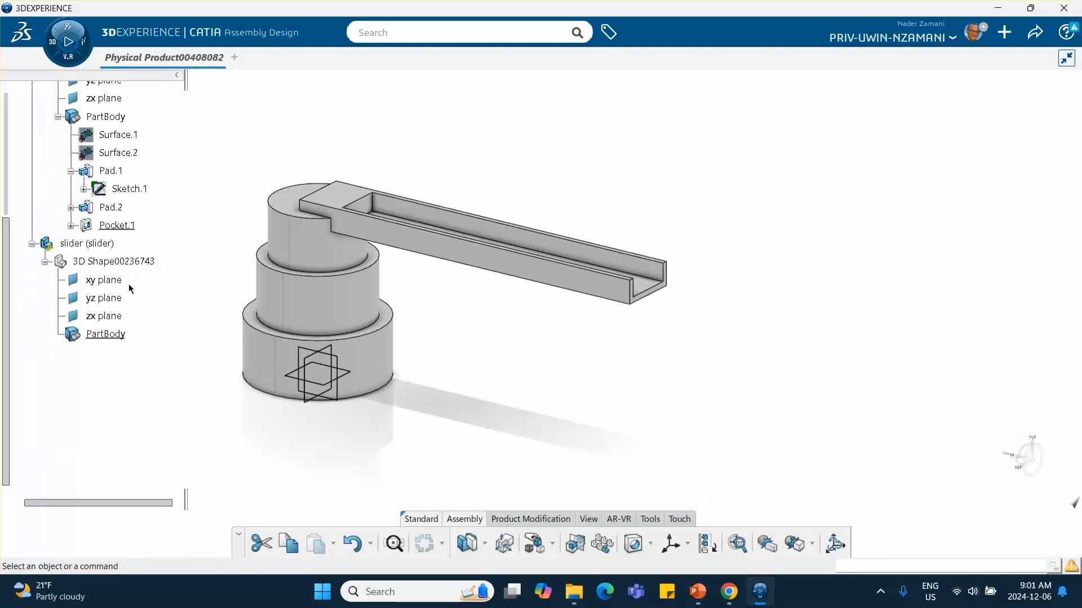
{"action": "double_click", "coordinate": [123, 264]}
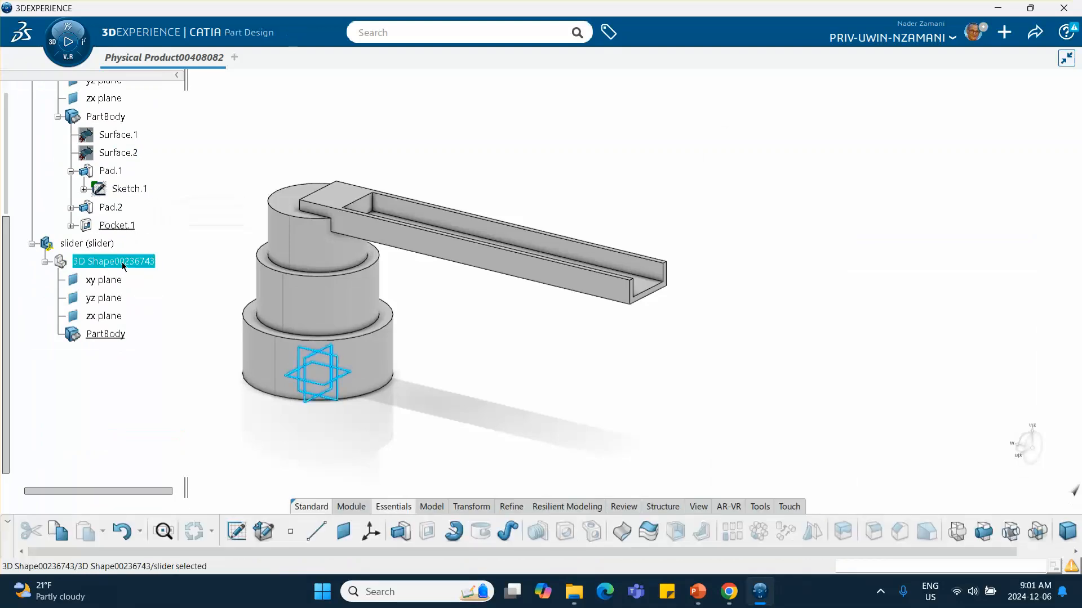
Start a slider sketch on the closed end face of the arm's track, next to the cylinder
{"action": "middle_click_drag", "start_coordinate": [647, 380], "coordinate": [629, 358]}
{"action": "middle_click_drag", "start_coordinate": [627, 325], "coordinate": [720, 309]}
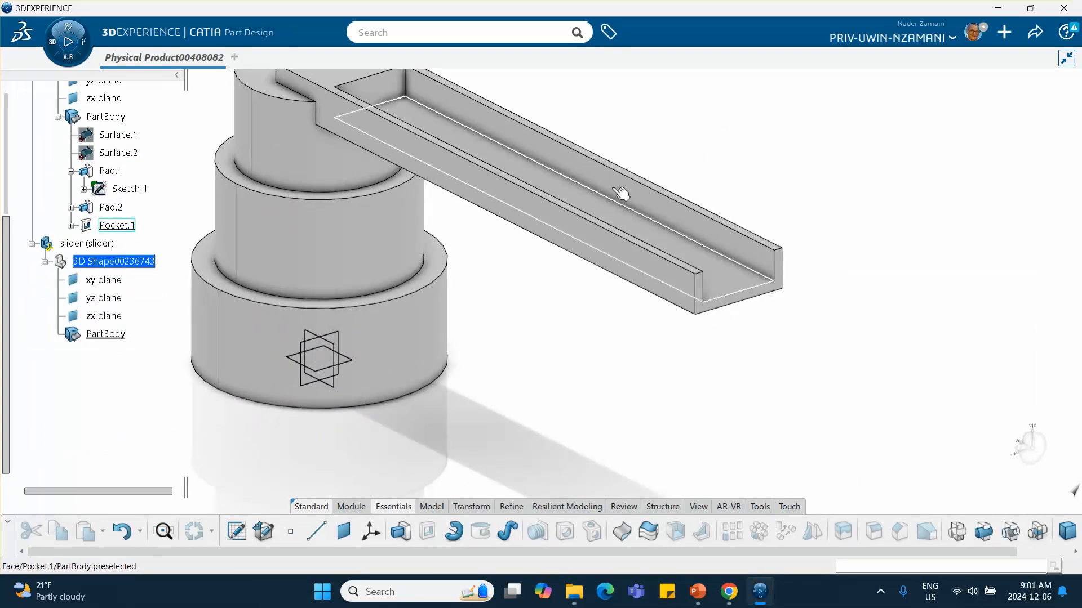
{"action": "middle_click_drag", "start_coordinate": [613, 187], "coordinate": [631, 231]}
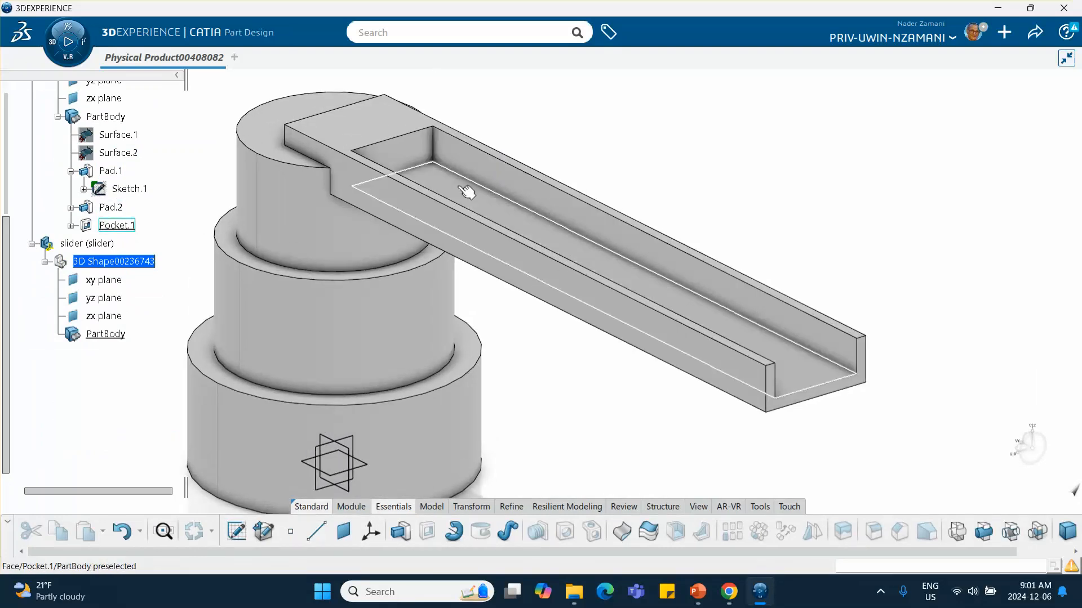
{"action": "left_click", "coordinate": [415, 160]}
{"action": "left_click", "coordinate": [477, 107]}
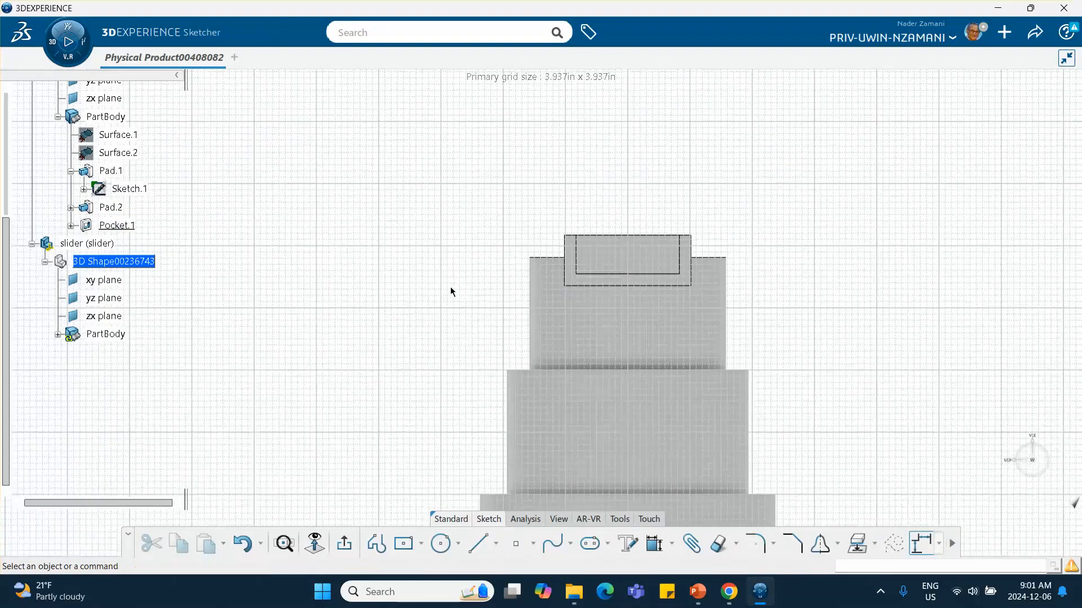
Project the outline of the track's closed end face into the sketch and exit the sketch
{"action": "mouse_move", "coordinate": [449, 291]}
{"action": "middle_mouse_down"}
{"action": "mouse_move", "coordinate": [365, 190]}
{"action": "mouse_move", "coordinate": [367, 215]}
{"action": "mouse_move", "coordinate": [429, 256]}
{"action": "mouse_move", "coordinate": [448, 319]}
{"action": "middle_mouse_up"}
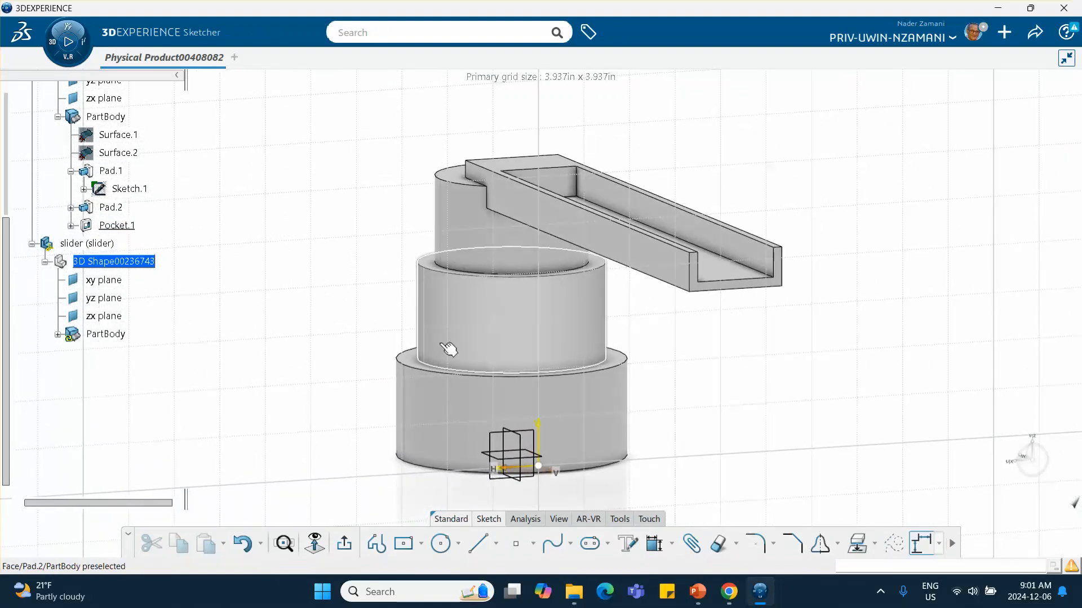
{"action": "left_click", "coordinate": [855, 544]}
{"action": "left_click", "coordinate": [565, 184]}
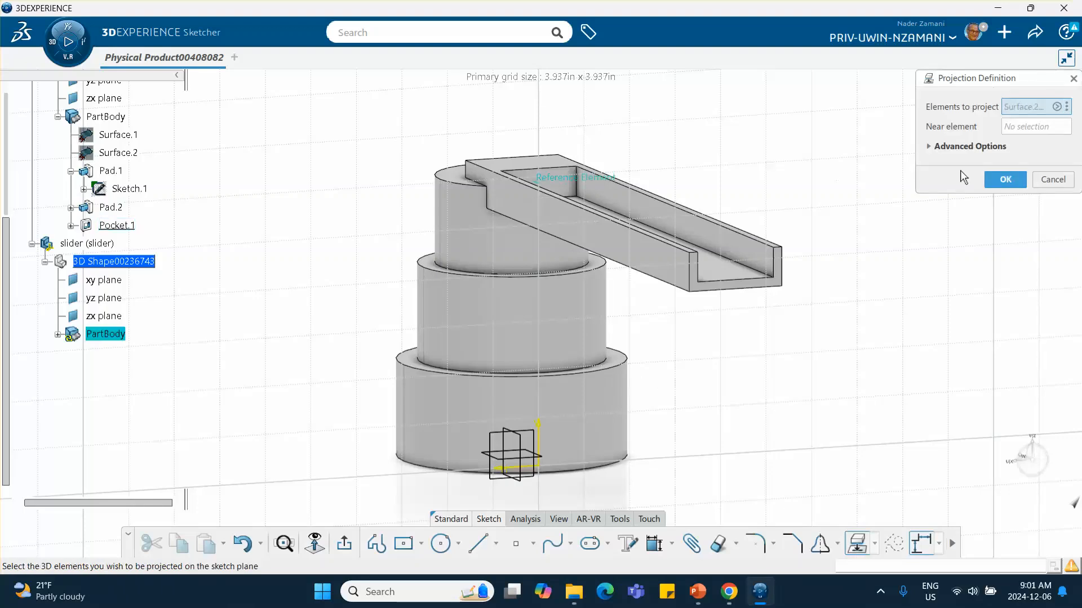
{"action": "left_click", "coordinate": [1005, 180]}
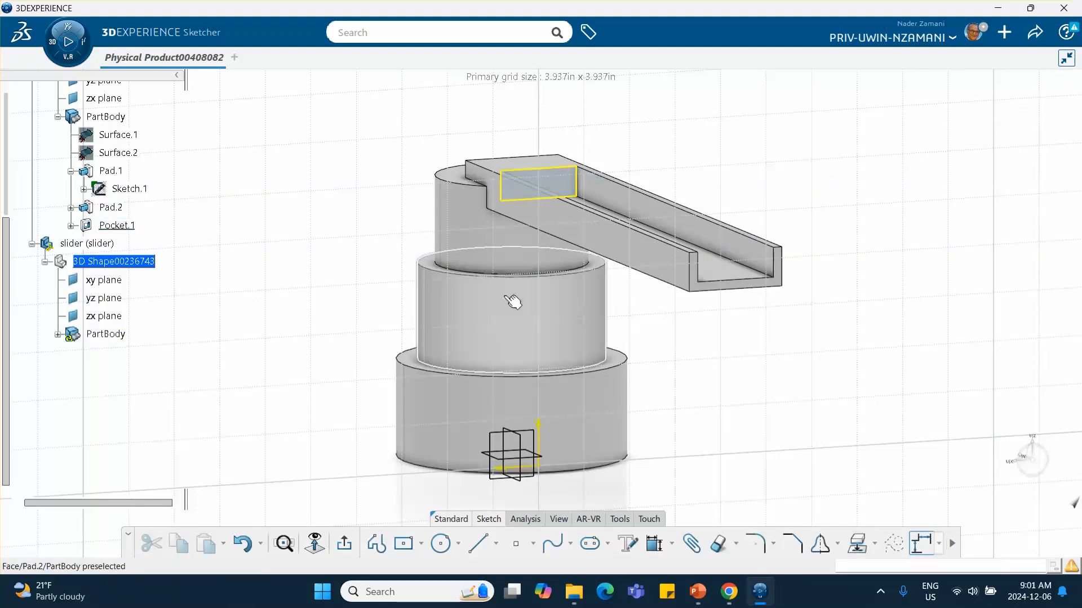
{"action": "left_click", "coordinate": [345, 545]}
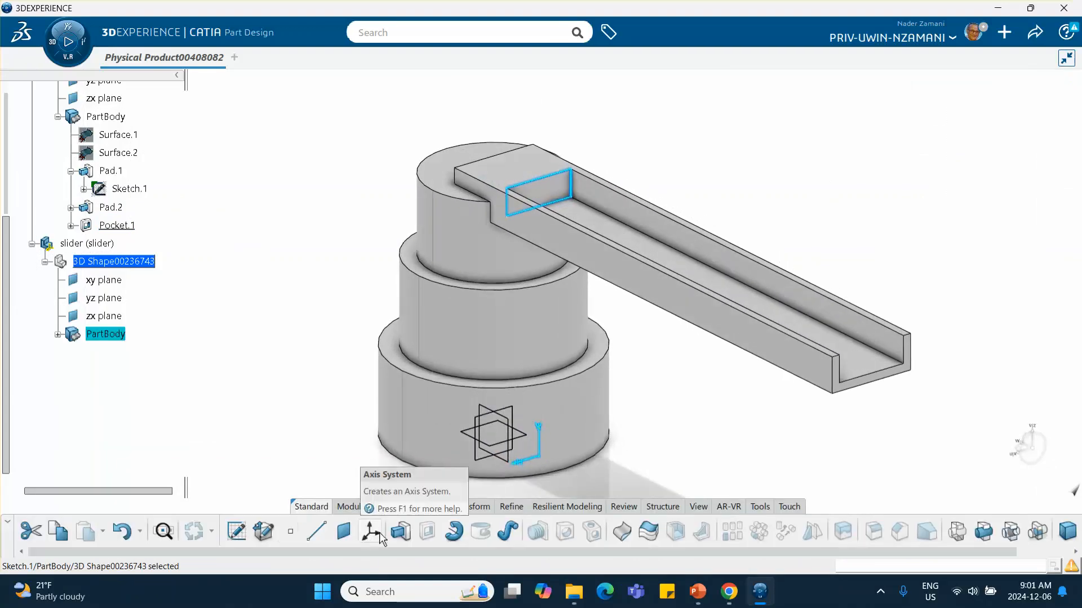
Pad the projected rectangle 6.787 in along the track, reversed so that it extends past the arm's open end
{"action": "left_click", "coordinate": [400, 531]}
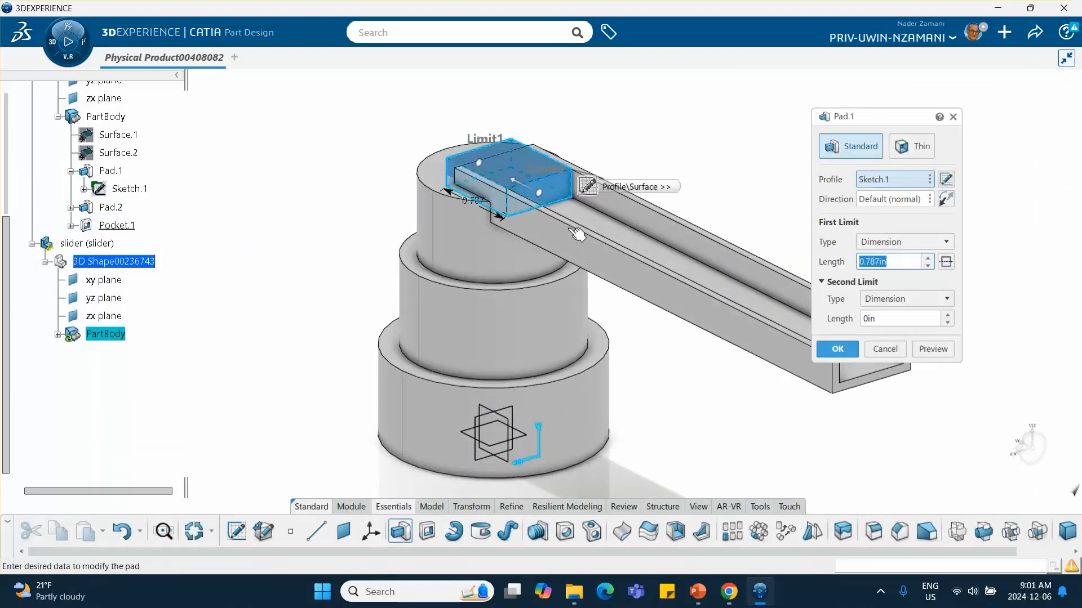
{"action": "middle_click_drag", "start_coordinate": [570, 276], "coordinate": [788, 230]}
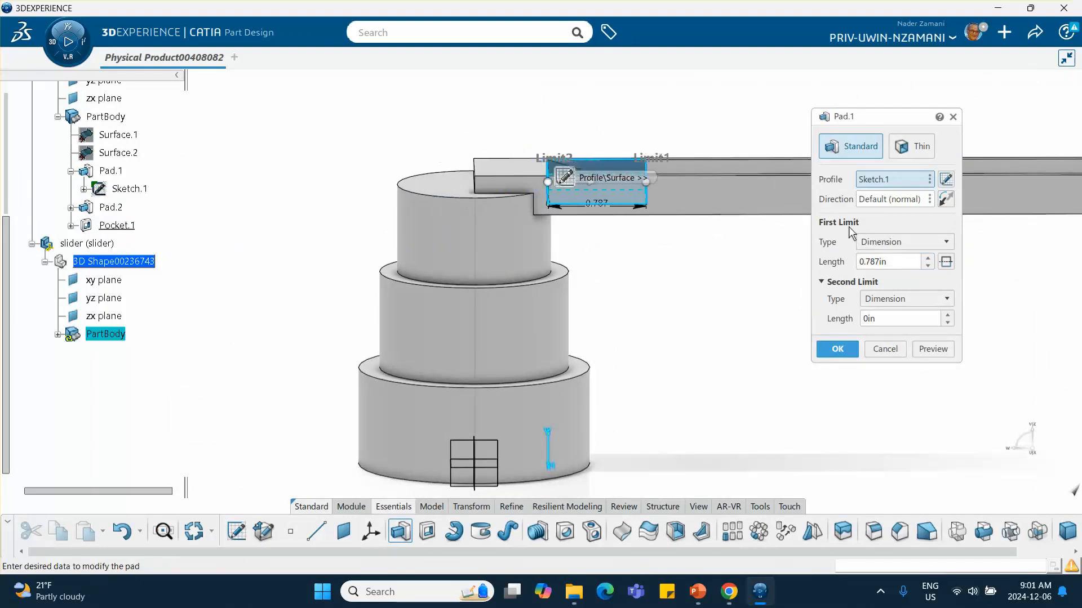
{"action": "middle_click_drag", "start_coordinate": [738, 264], "coordinate": [599, 358]}
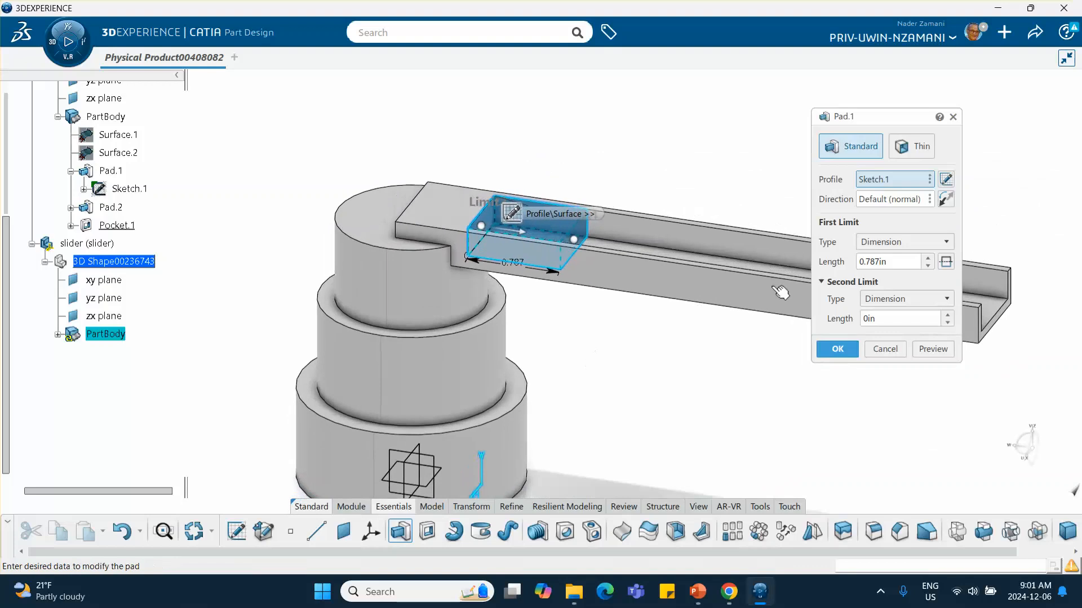
{"action": "left_click", "coordinate": [927, 258]}
{"action": "left_click", "coordinate": [927, 258]}
{"action": "left_click", "coordinate": [927, 258]}
{"action": "left_click", "coordinate": [927, 259]}
{"action": "left_click", "coordinate": [927, 259]}
{"action": "left_click", "coordinate": [927, 259]}
{"action": "left_click", "coordinate": [927, 260]}
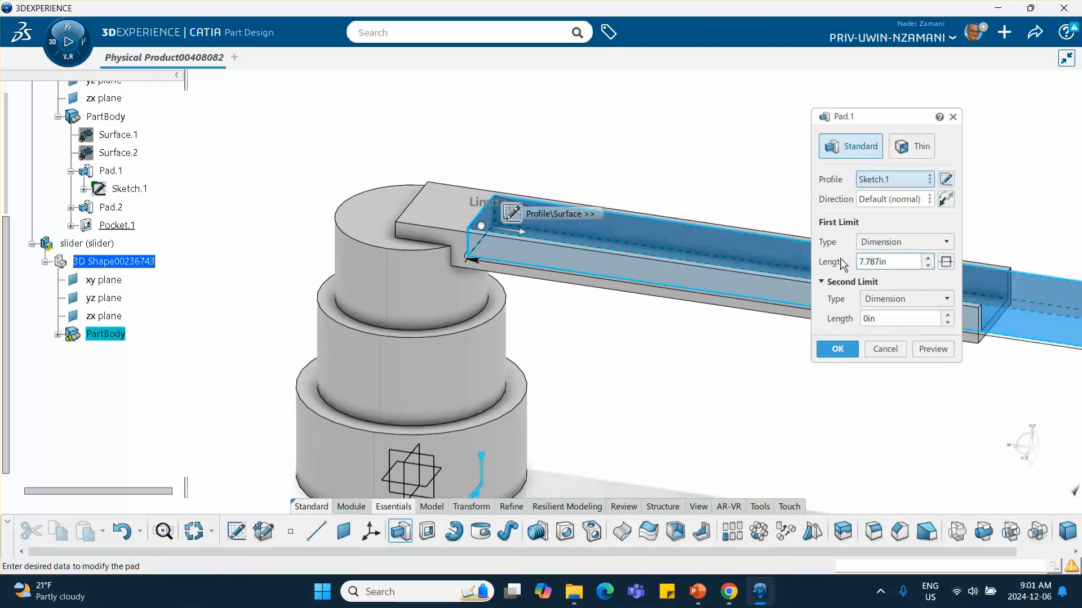
{"action": "middle_click_drag", "start_coordinate": [764, 242], "coordinate": [561, 286]}
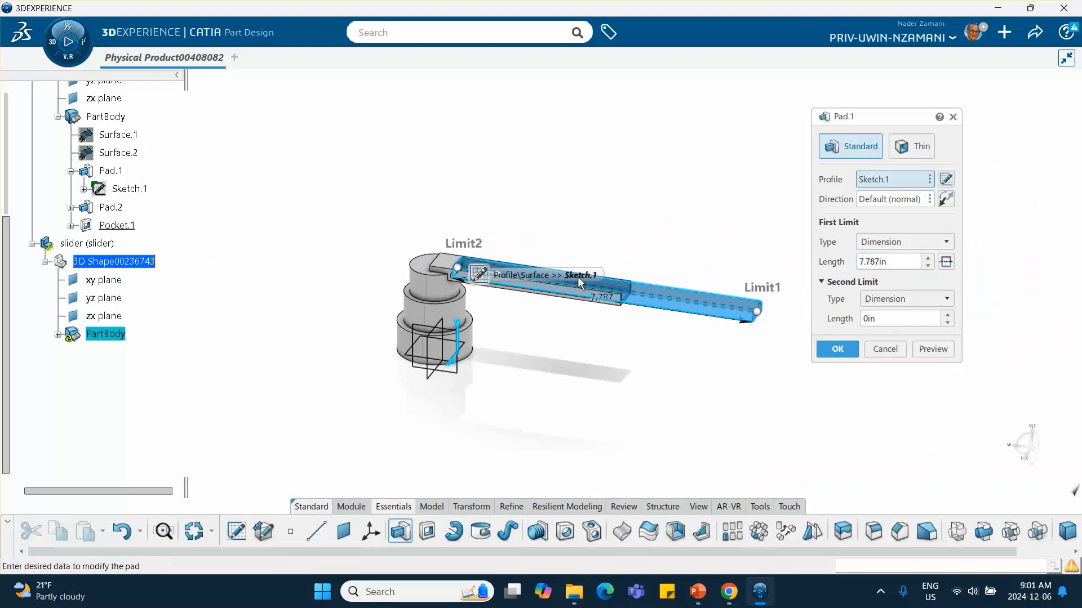
{"action": "left_click", "coordinate": [927, 265]}
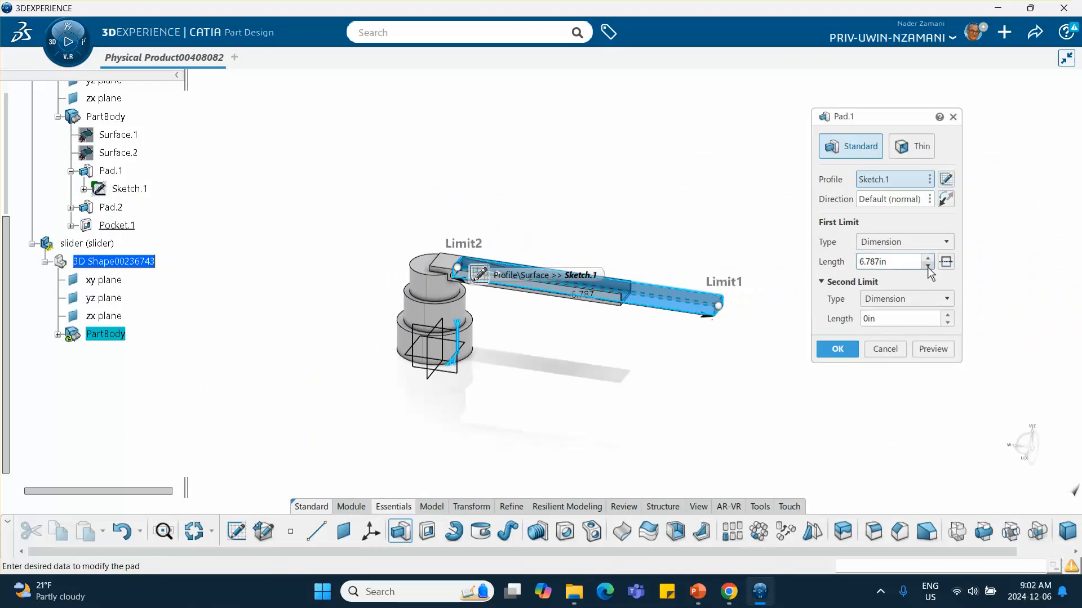
{"action": "left_click", "coordinate": [835, 355]}
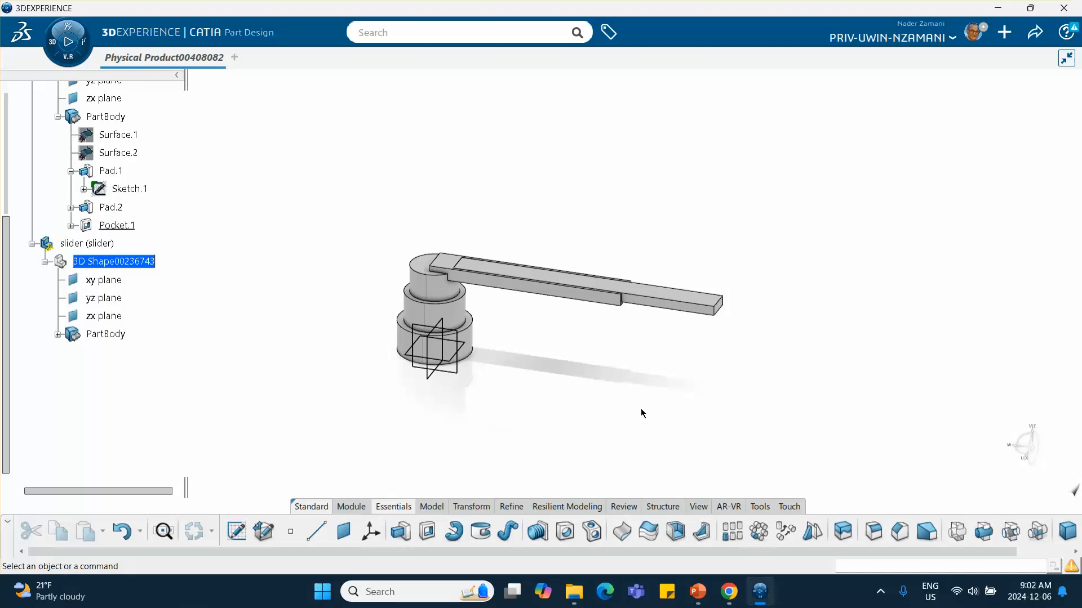
Reactivate the root physical product in Assembly Design and save the whole assembly
{"action": "scroll", "coordinate": [149, 234], "scroll_direction": "up", "scroll_amount": 6}
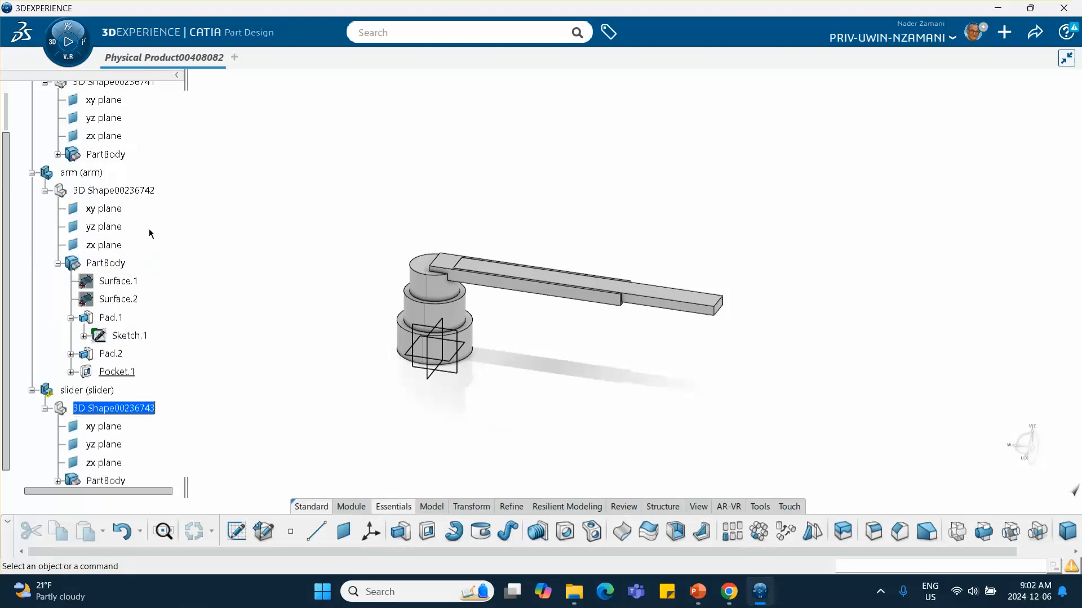
{"action": "left_click", "coordinate": [100, 193]}
{"action": "double_click", "coordinate": [95, 195]}
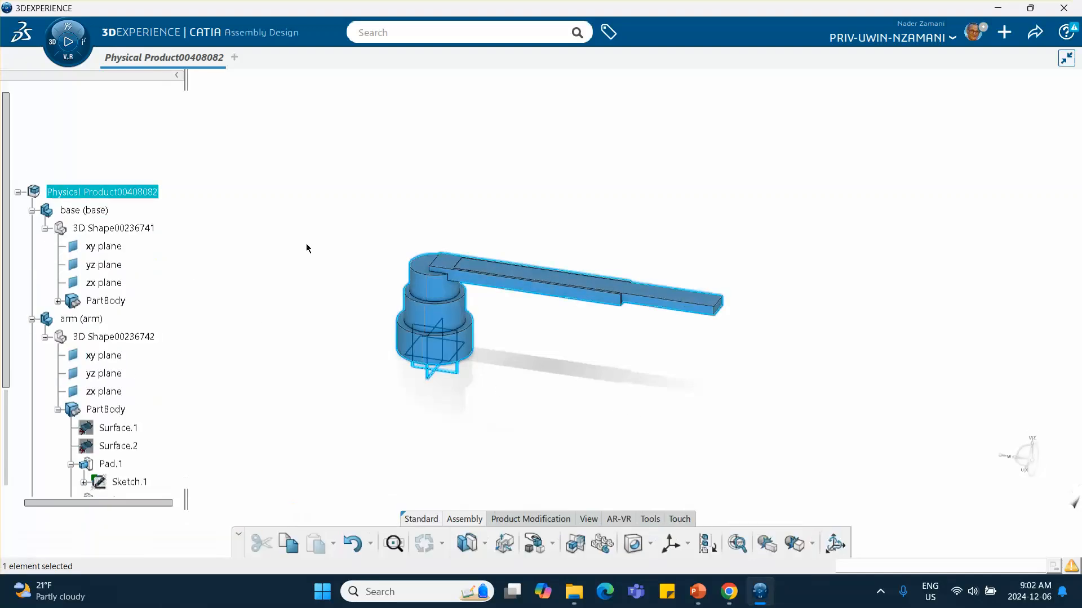
{"action": "middle_click_drag", "start_coordinate": [307, 245], "coordinate": [311, 188]}
{"action": "scroll", "coordinate": [132, 217], "scroll_direction": "down", "scroll_amount": 1}
{"action": "scroll", "coordinate": [133, 215], "scroll_direction": "down", "scroll_amount": 4}
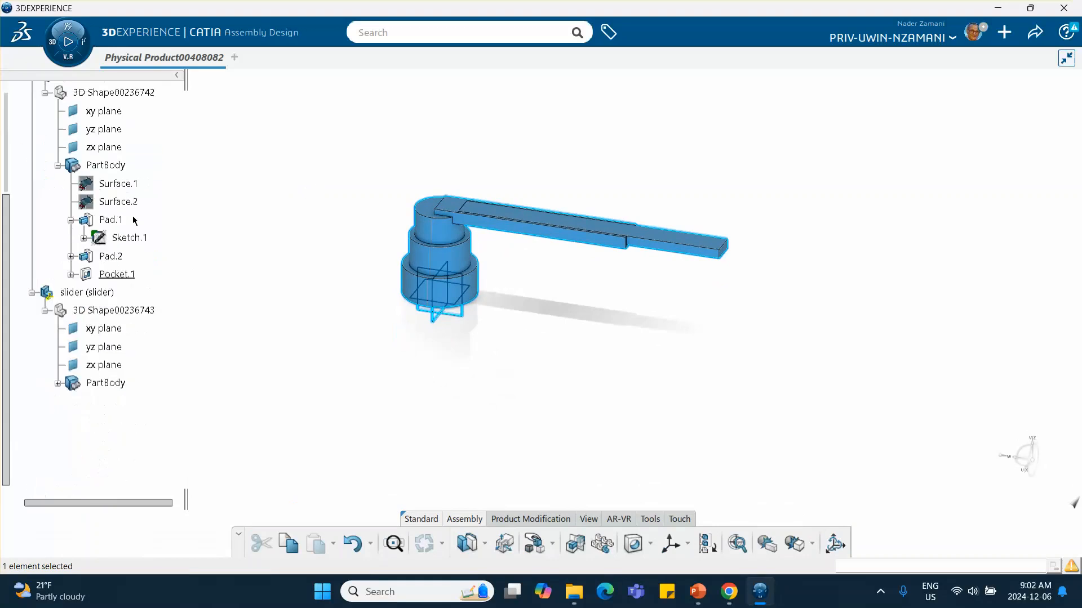
{"action": "middle_click_drag", "start_coordinate": [133, 215], "coordinate": [609, 308]}
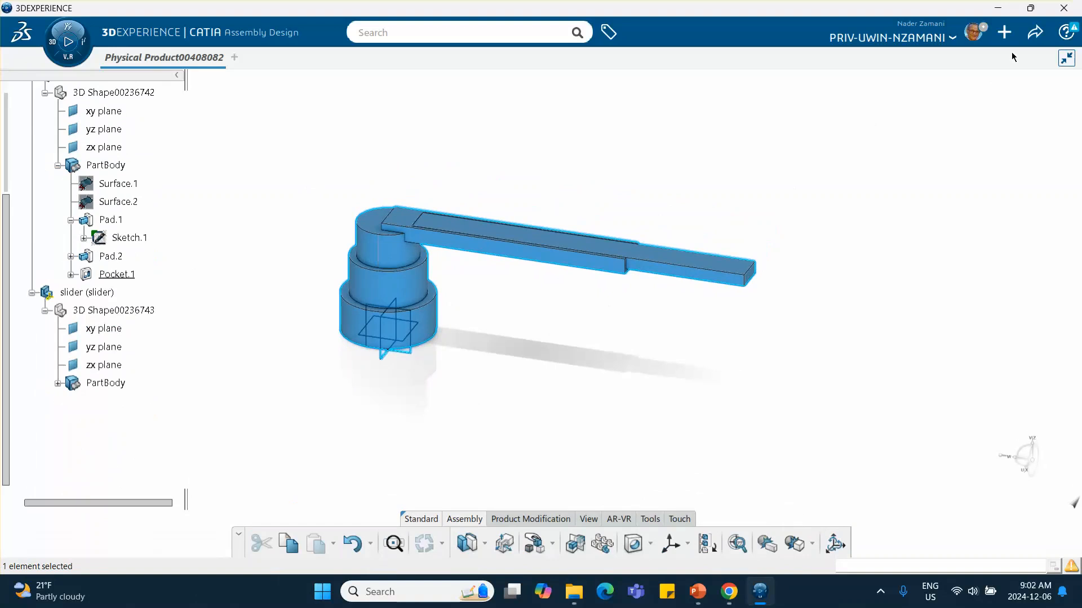
{"action": "left_click", "coordinate": [1035, 32]}
{"action": "left_click", "coordinate": [958, 59]}
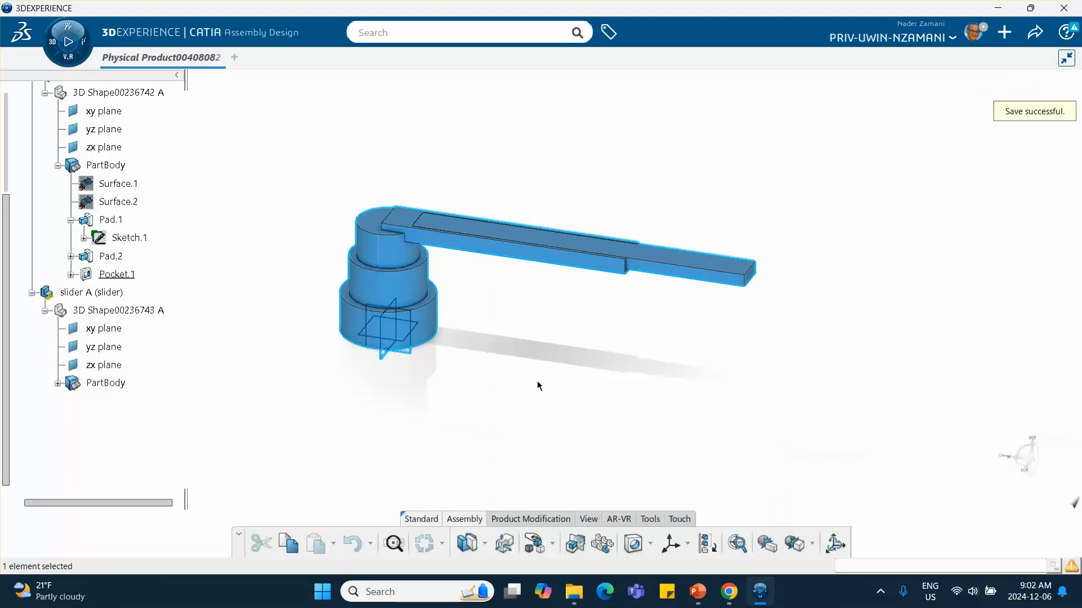
Fix the base part in place with a Fix engineering connection
{"action": "left_click", "coordinate": [486, 547]}
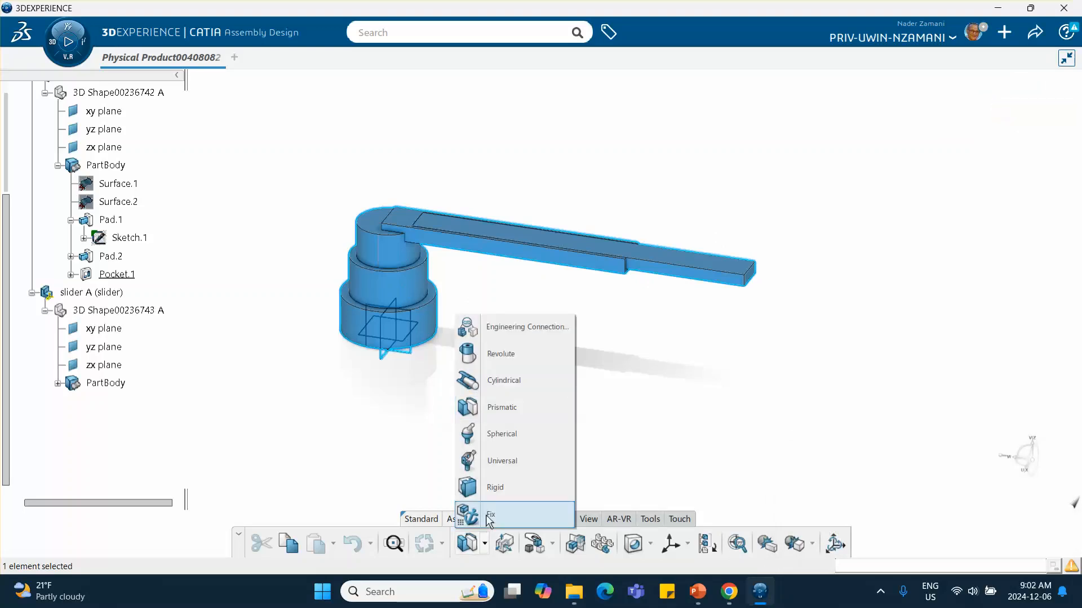
{"action": "left_click", "coordinate": [488, 515]}
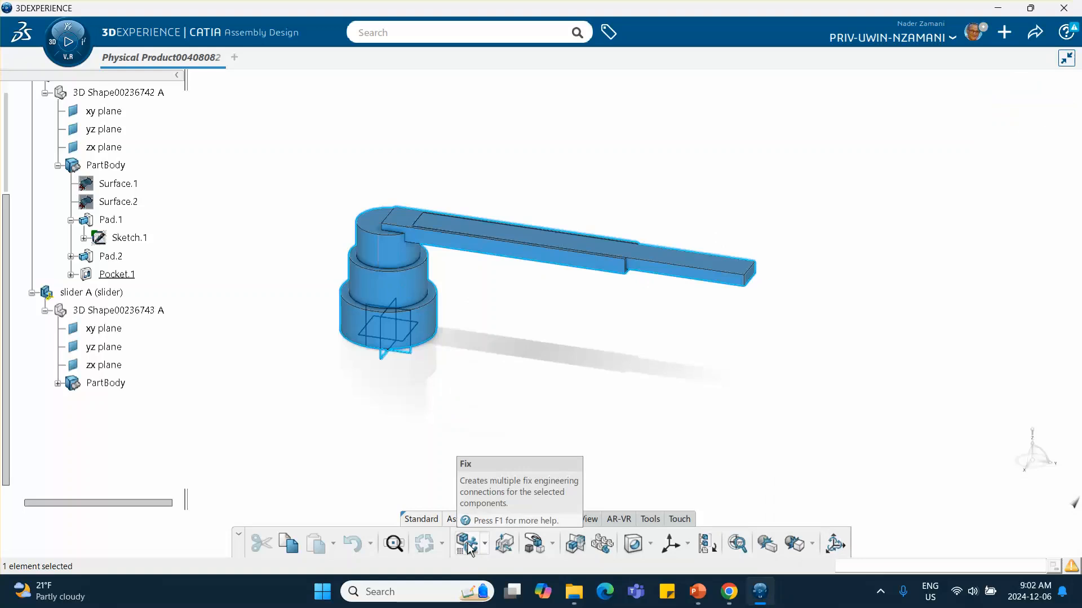
{"action": "left_click", "coordinate": [436, 327]}
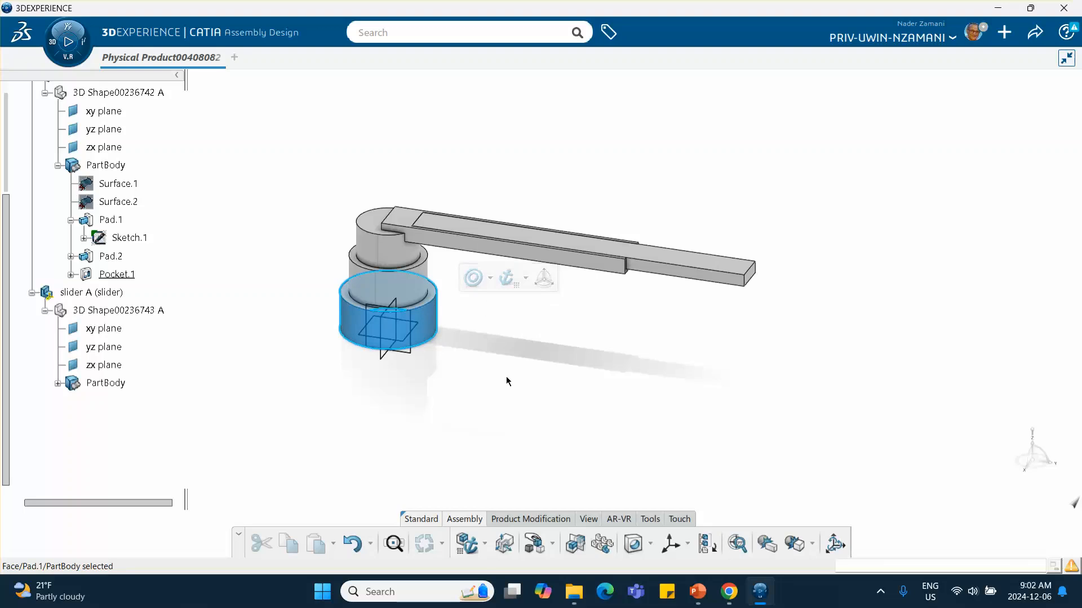
{"action": "left_click", "coordinate": [363, 386]}
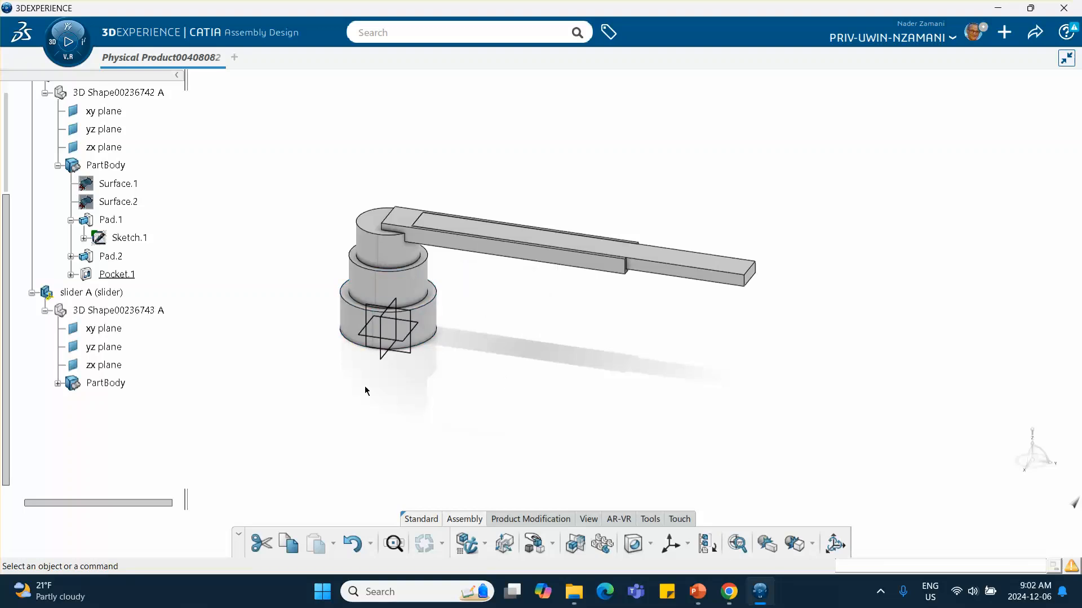
{"action": "left_click", "coordinate": [467, 544]}
{"action": "scroll", "coordinate": [102, 164], "scroll_direction": "up", "scroll_amount": 4}
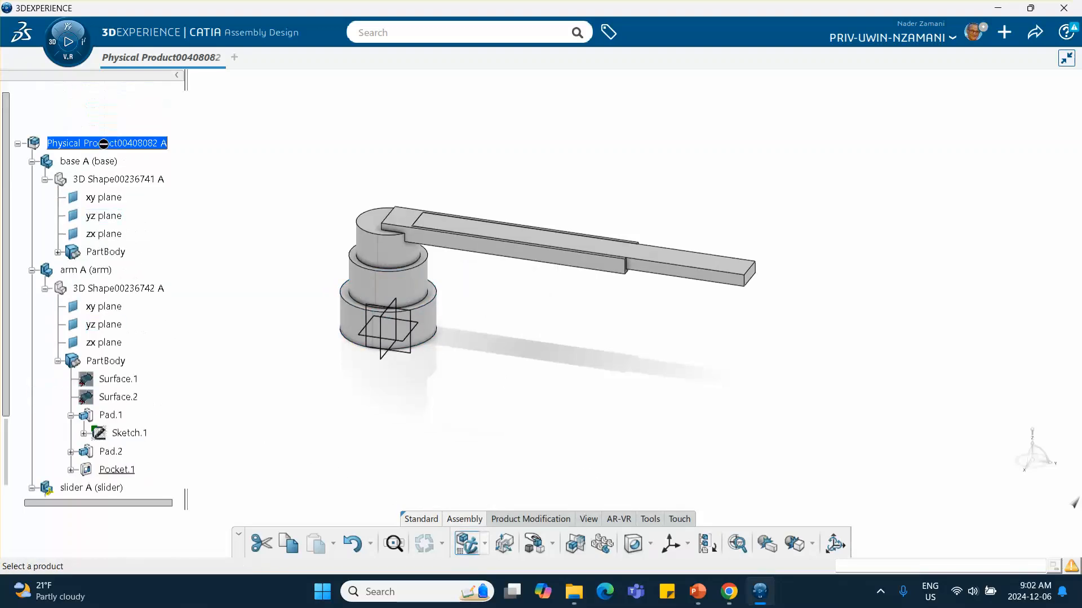
{"action": "left_click", "coordinate": [102, 164]}
{"action": "scroll", "coordinate": [56, 315], "scroll_direction": "down", "scroll_amount": 5}
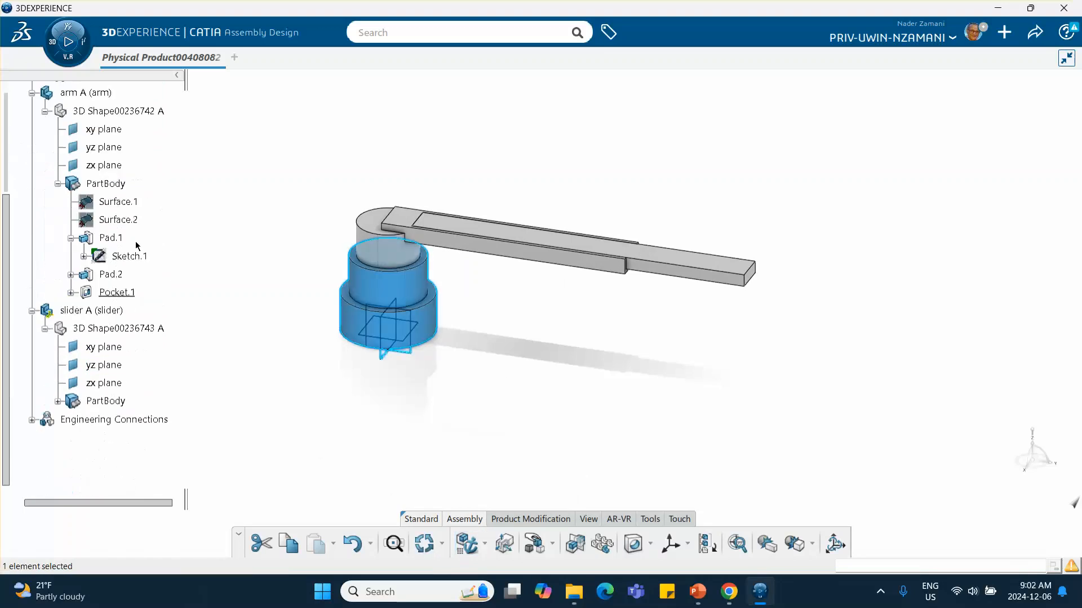
{"action": "left_click", "coordinate": [203, 394]}
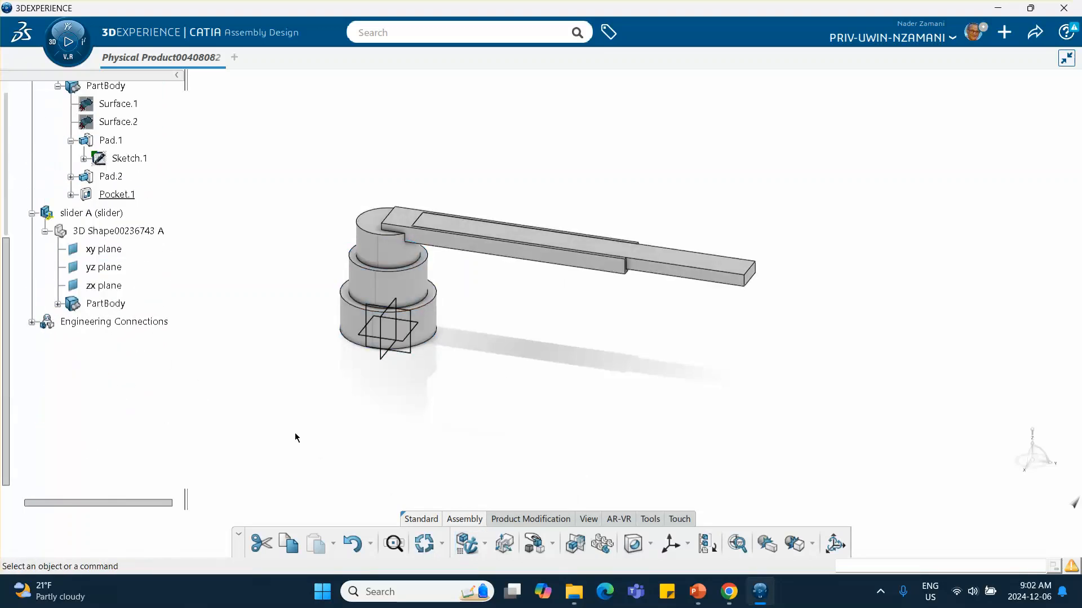
Translate the slider along the arm's long edge with Manipulate until it is clear of the arm
{"action": "left_click", "coordinate": [552, 544]}
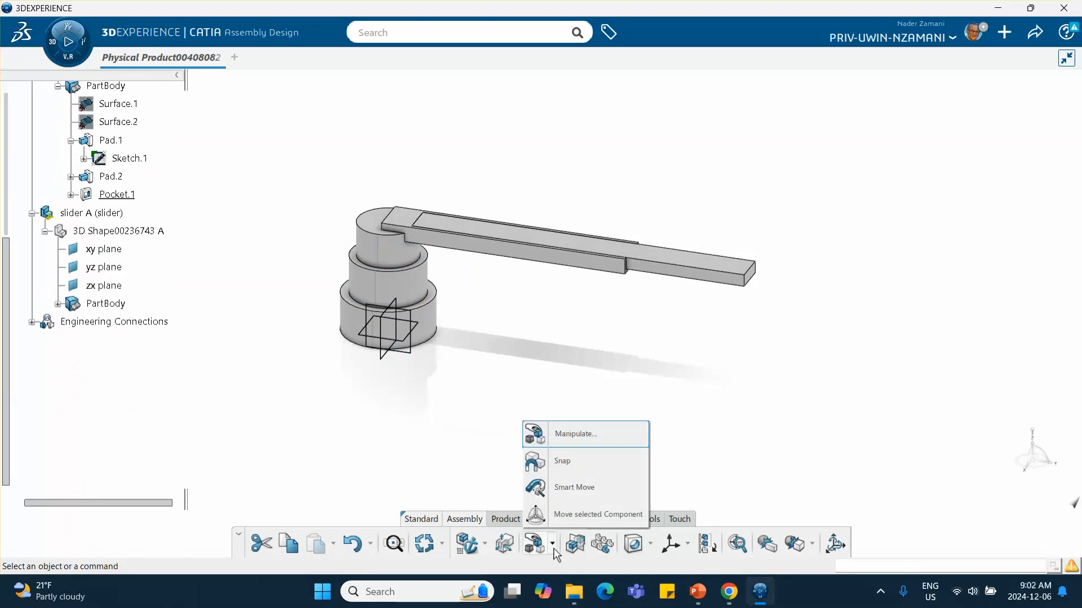
{"action": "left_click", "coordinate": [568, 436]}
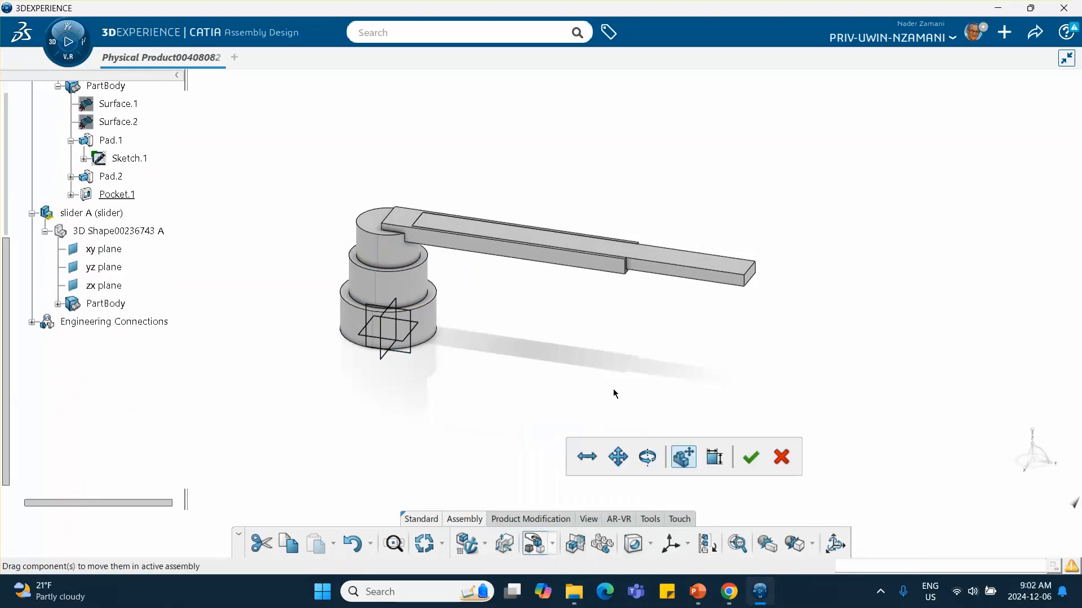
{"action": "left_click", "coordinate": [591, 458]}
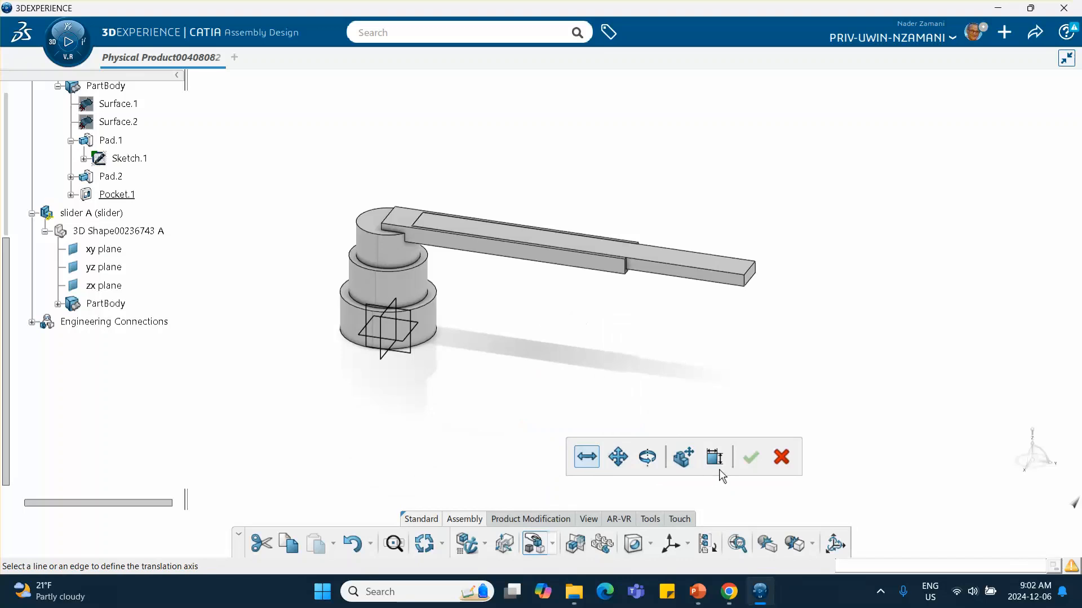
{"action": "mouse_move", "coordinate": [652, 463]}
{"action": "left_click", "coordinate": [678, 278]}
{"action": "left_click_drag", "start_coordinate": [673, 278], "coordinate": [987, 326]}
Translate the arm off the base along the same axis and move the slider farther out, keeping all three parts separated
{"action": "left_click", "coordinate": [569, 259]}
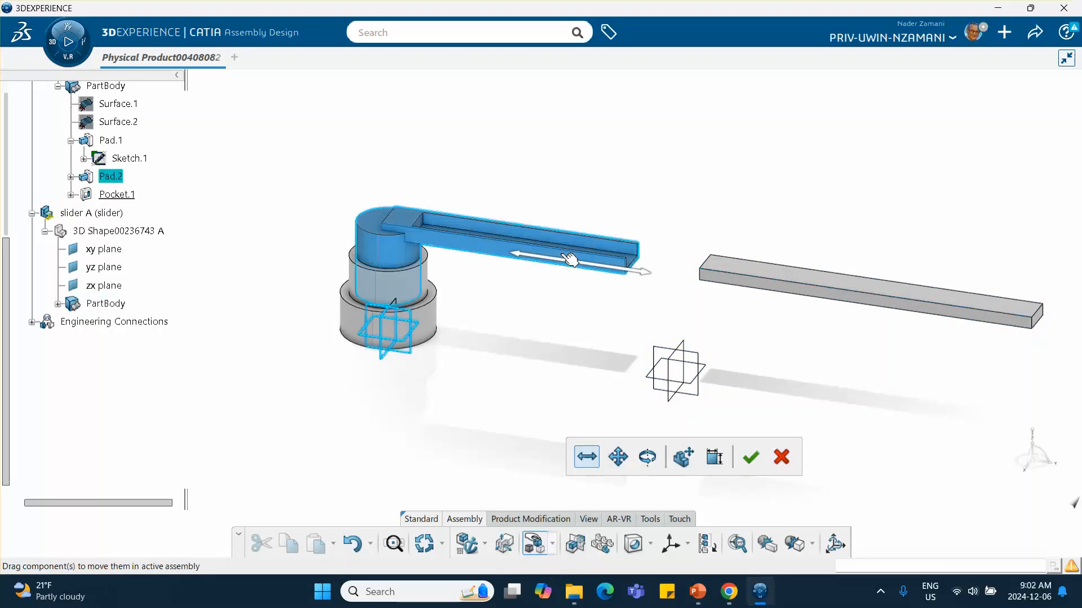
{"action": "left_click_drag", "start_coordinate": [569, 259], "coordinate": [660, 284]}
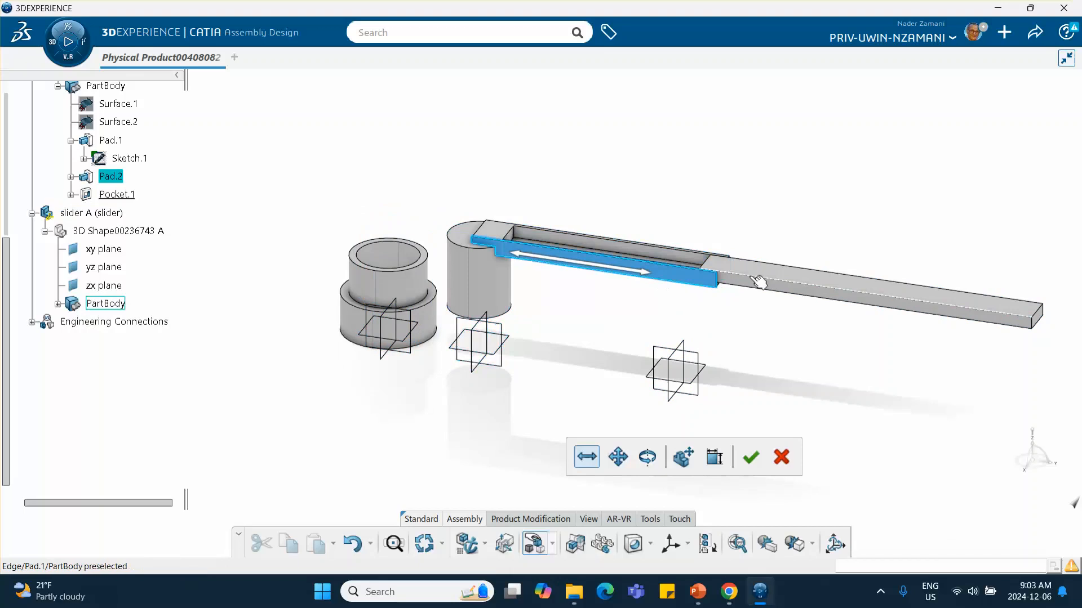
{"action": "left_click_drag", "start_coordinate": [754, 277], "coordinate": [829, 288]}
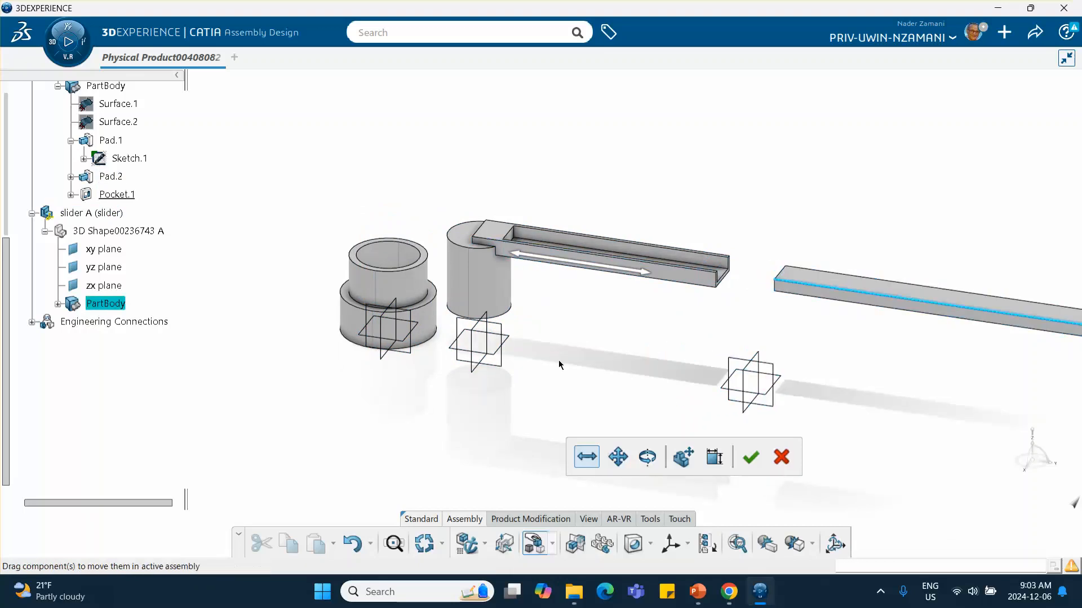
{"action": "left_click", "coordinate": [750, 458]}
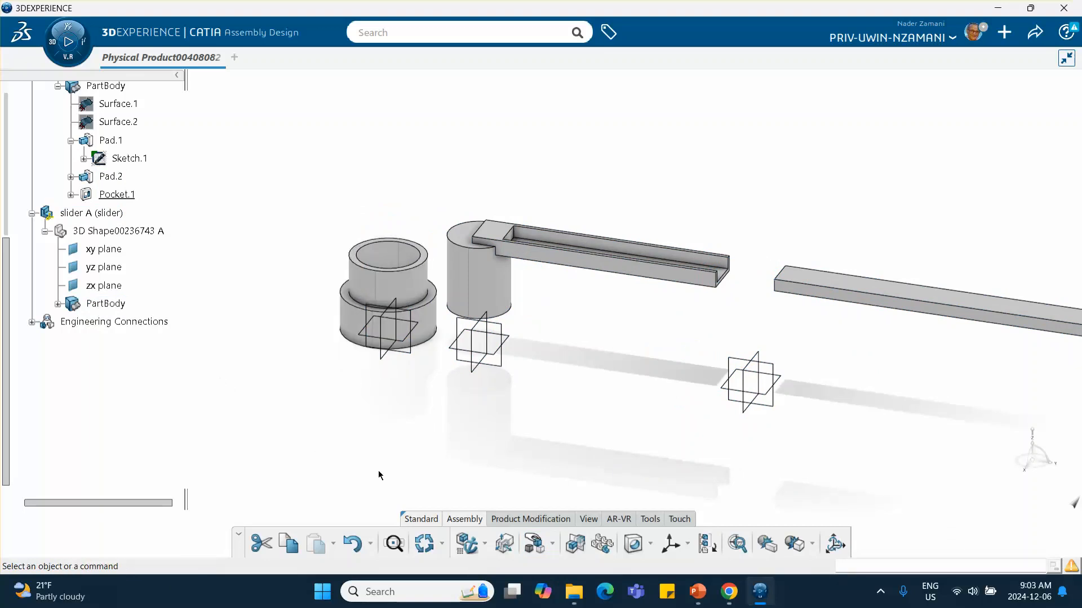
Start a Revolute engineering connection using the axis coincidence, plane coincidence and angle template, and align the arm's cylinder axis with the base's axis
{"action": "left_click", "coordinate": [483, 545]}
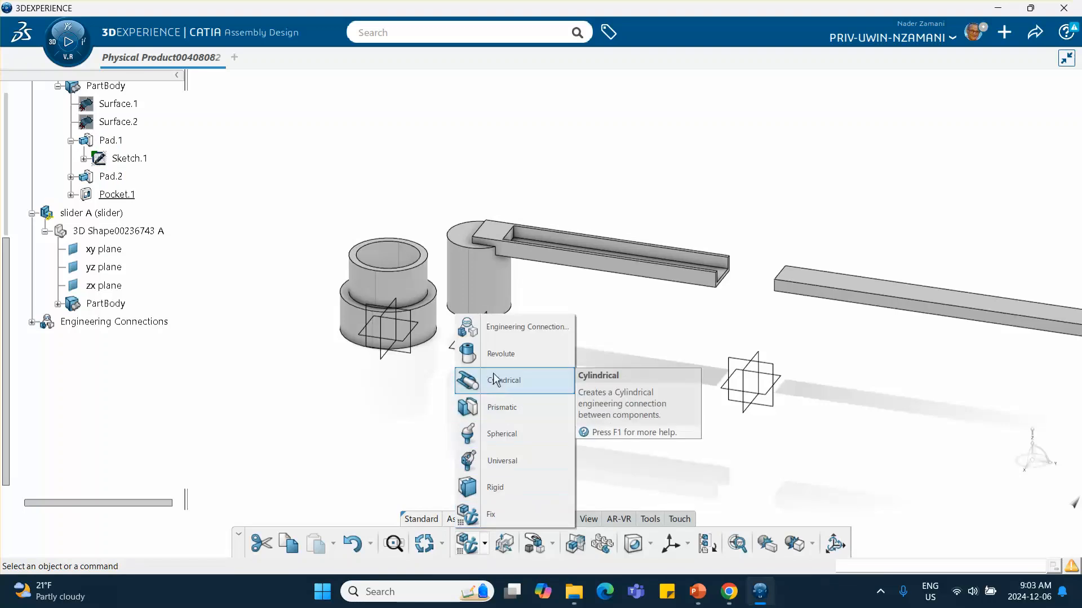
{"action": "left_click", "coordinate": [499, 355]}
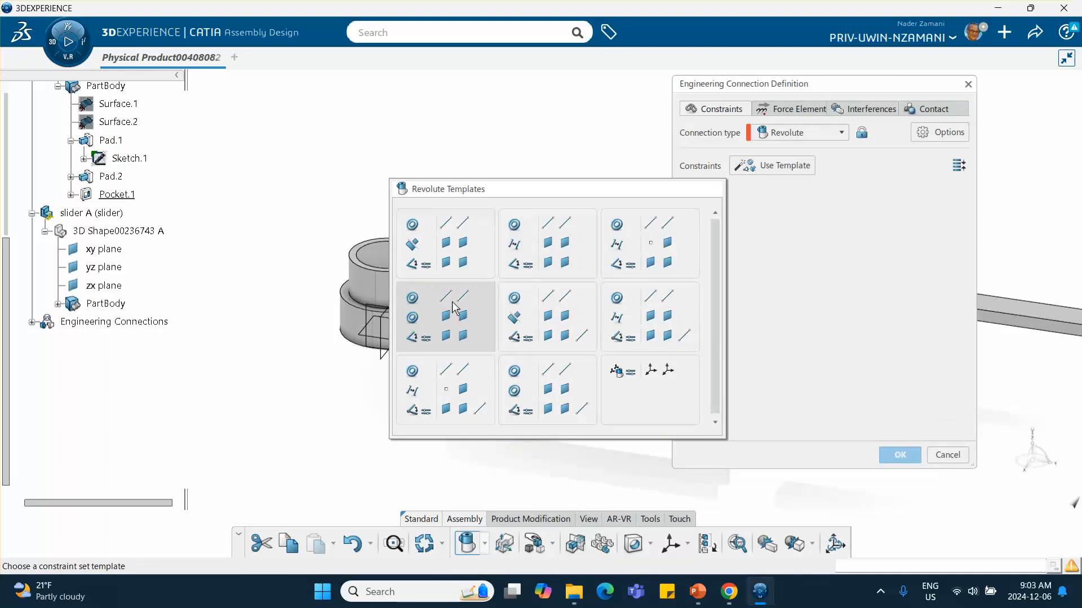
{"action": "left_click", "coordinate": [449, 338]}
{"action": "left_click", "coordinate": [496, 290]}
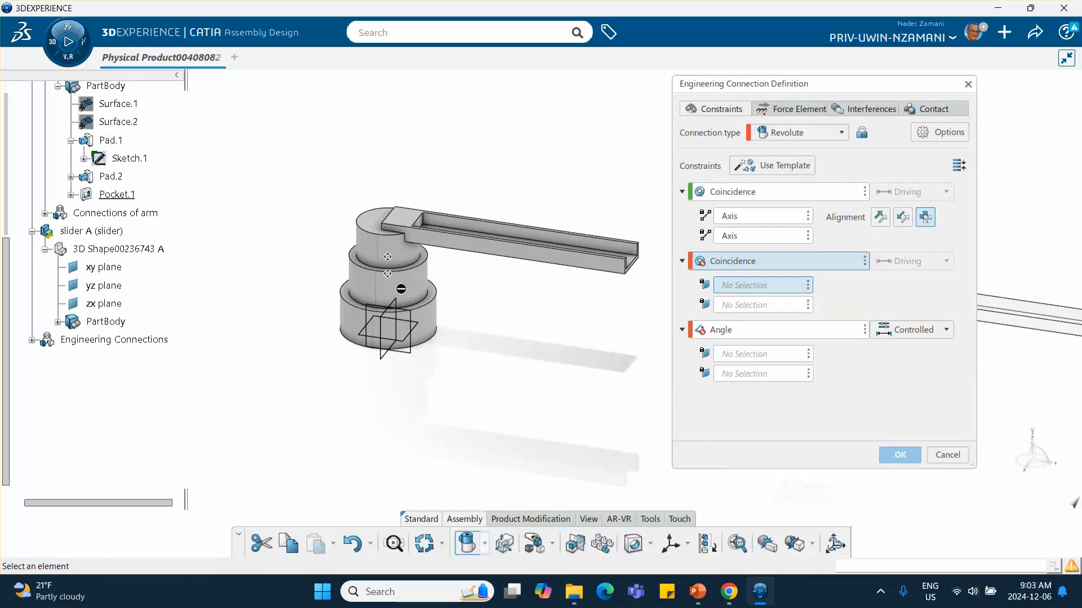
Make the base's ring-shaped shoulder face coincident with the bottom face of the arm's cylinder in the revolute connection
{"action": "middle_click_drag", "start_coordinate": [405, 299], "coordinate": [394, 327]}
{"action": "left_click", "coordinate": [445, 289]}
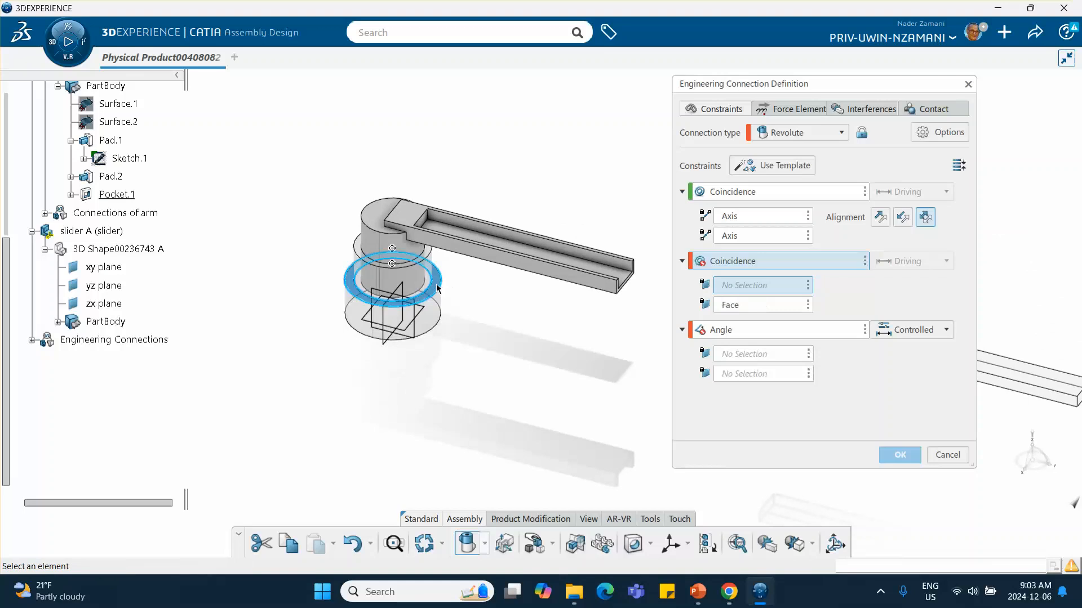
{"action": "middle_click_drag", "start_coordinate": [445, 289], "coordinate": [470, 397]}
{"action": "left_click", "coordinate": [398, 305]}
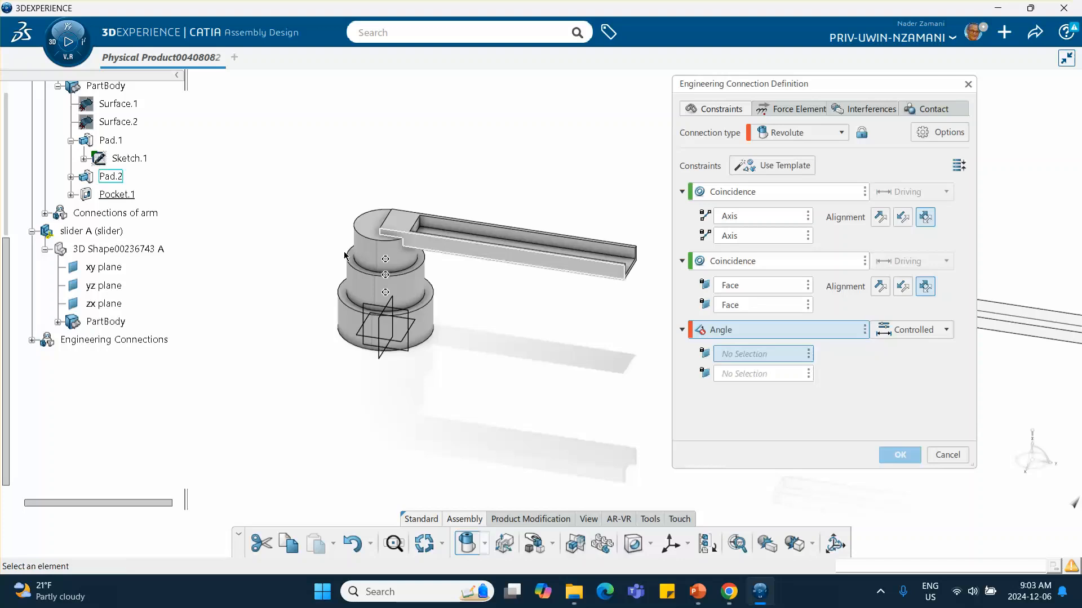
Define the controlled angle between the yz planes of the arm and base, and accept the revolute connection without adding an interference specification
{"action": "scroll", "coordinate": [102, 232], "scroll_direction": "up", "scroll_amount": 3}
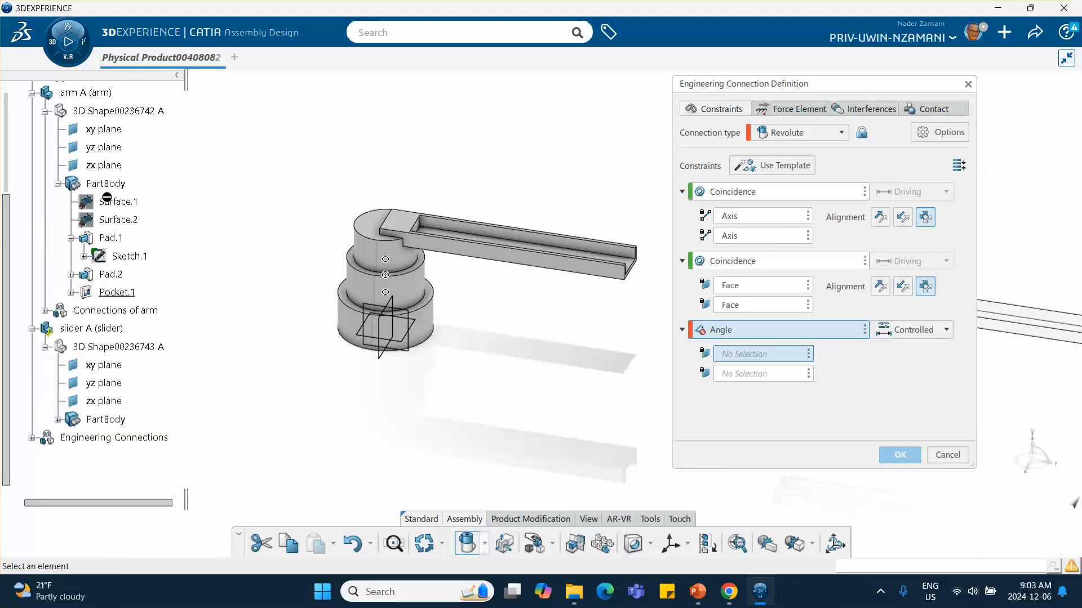
{"action": "left_click", "coordinate": [110, 148]}
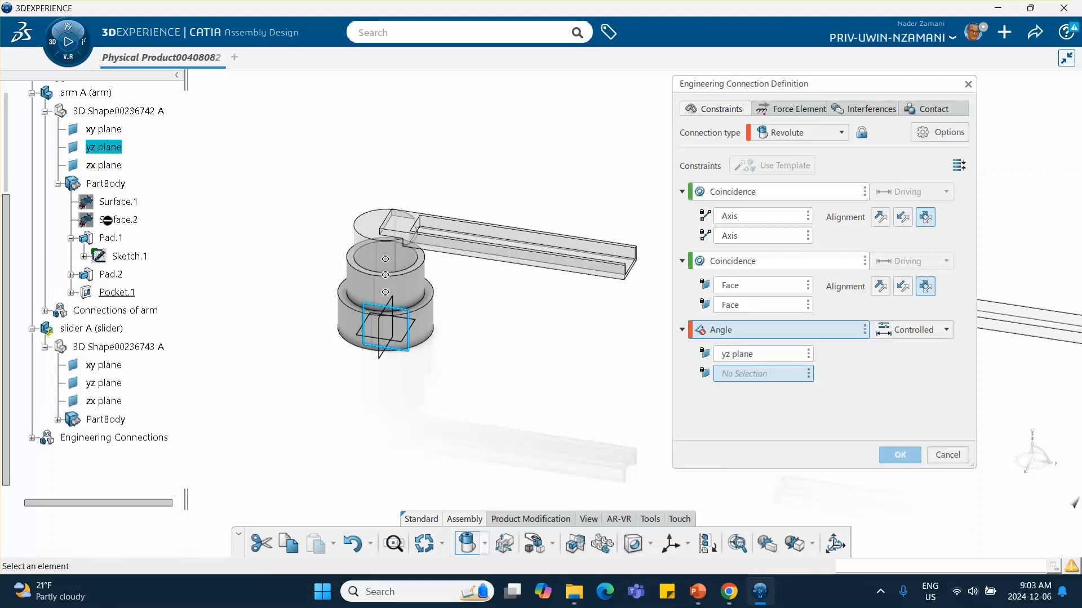
{"action": "scroll", "coordinate": [103, 239], "scroll_direction": "up", "scroll_amount": 5}
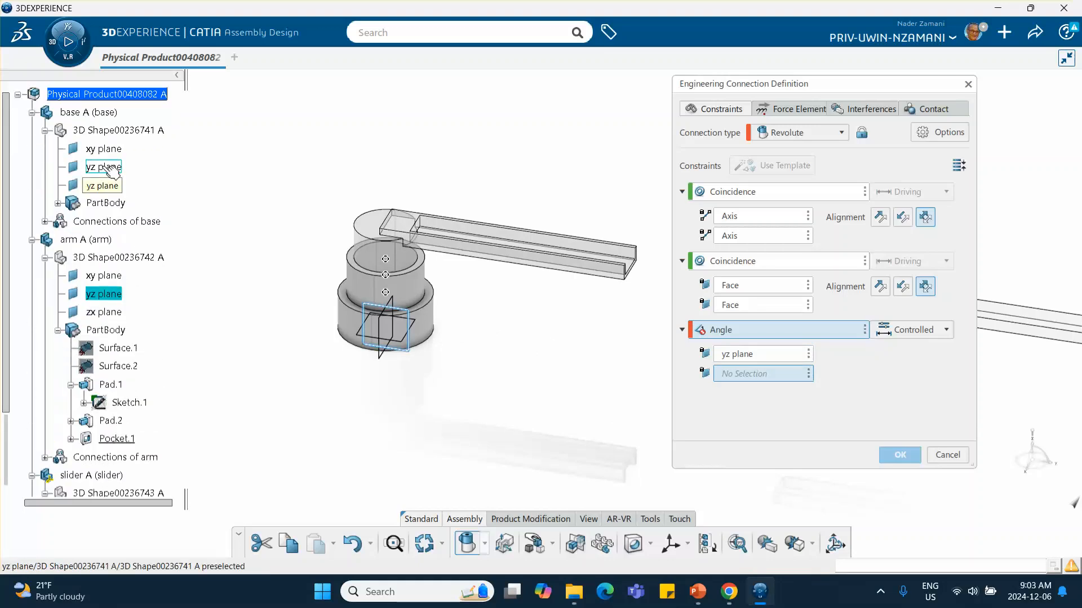
{"action": "left_click", "coordinate": [109, 167]}
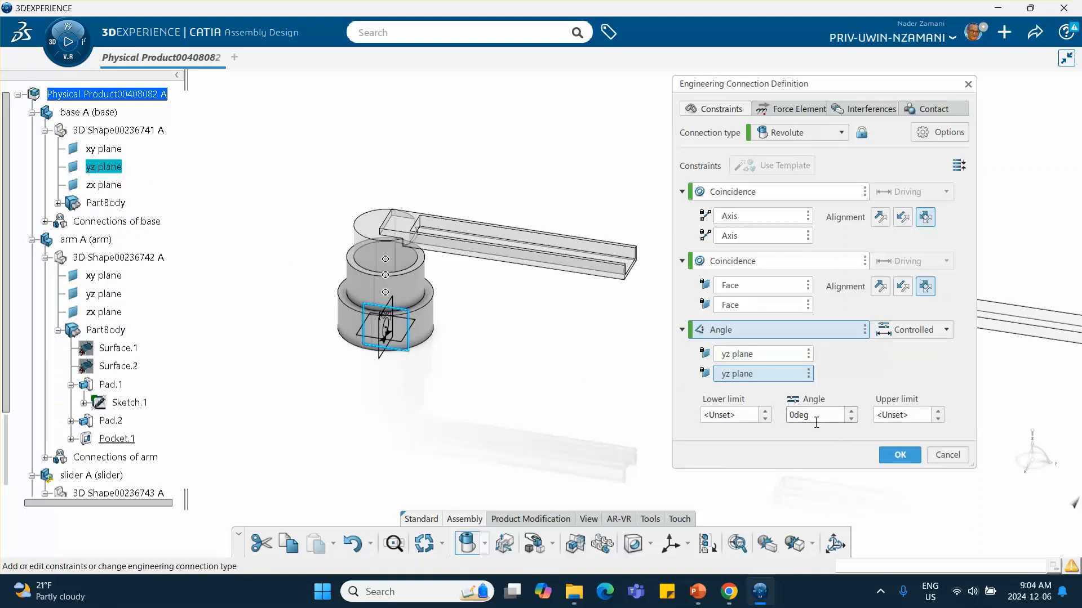
{"action": "left_click", "coordinate": [897, 454]}
{"action": "left_click", "coordinate": [566, 346]}
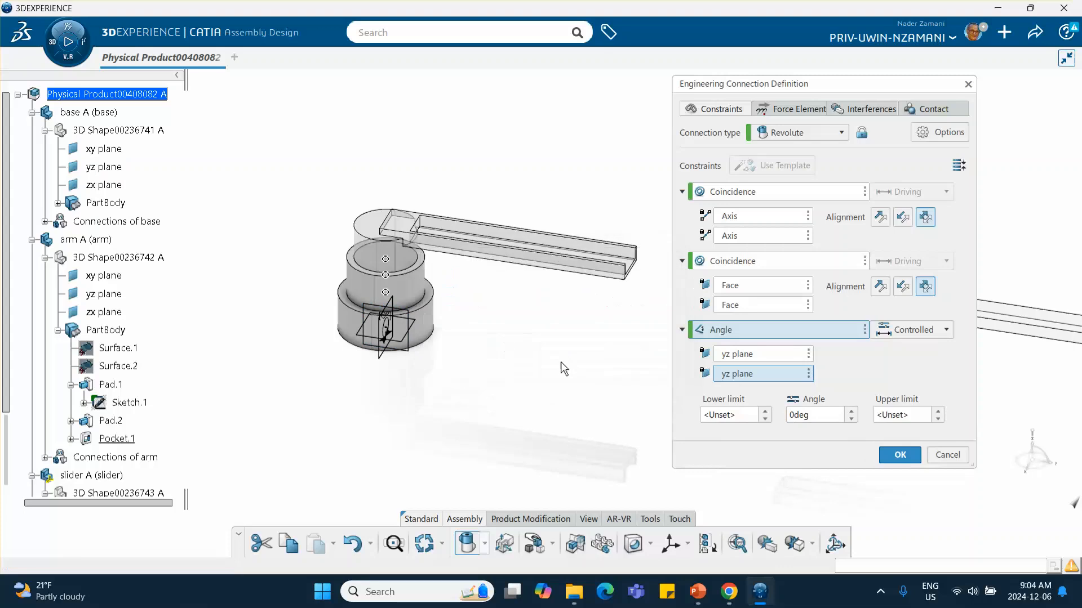
Start a Prismatic connection using the edge coincidence, plane coincidence and plane offset template, and match a long slider edge to the arm track's edge
{"action": "middle_click_drag", "start_coordinate": [545, 373], "coordinate": [545, 330]}
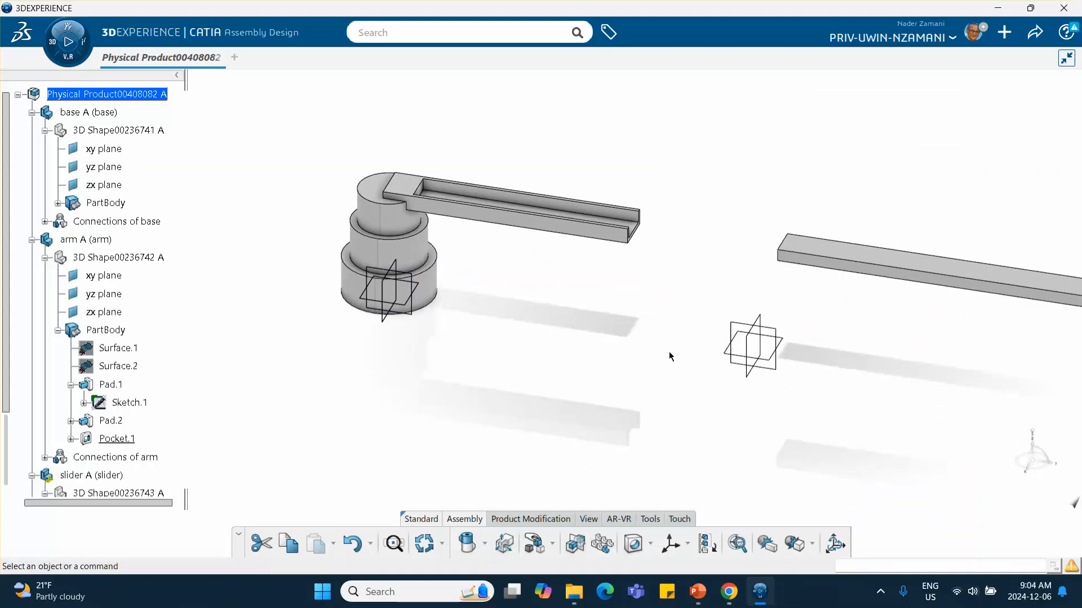
{"action": "left_click", "coordinate": [482, 545]}
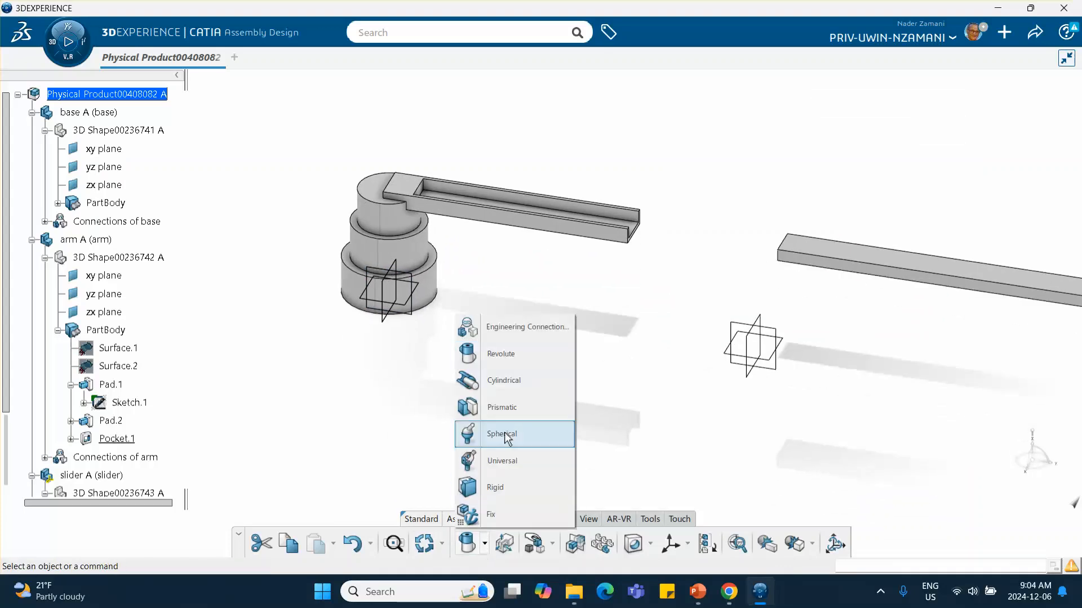
{"action": "left_click", "coordinate": [514, 408]}
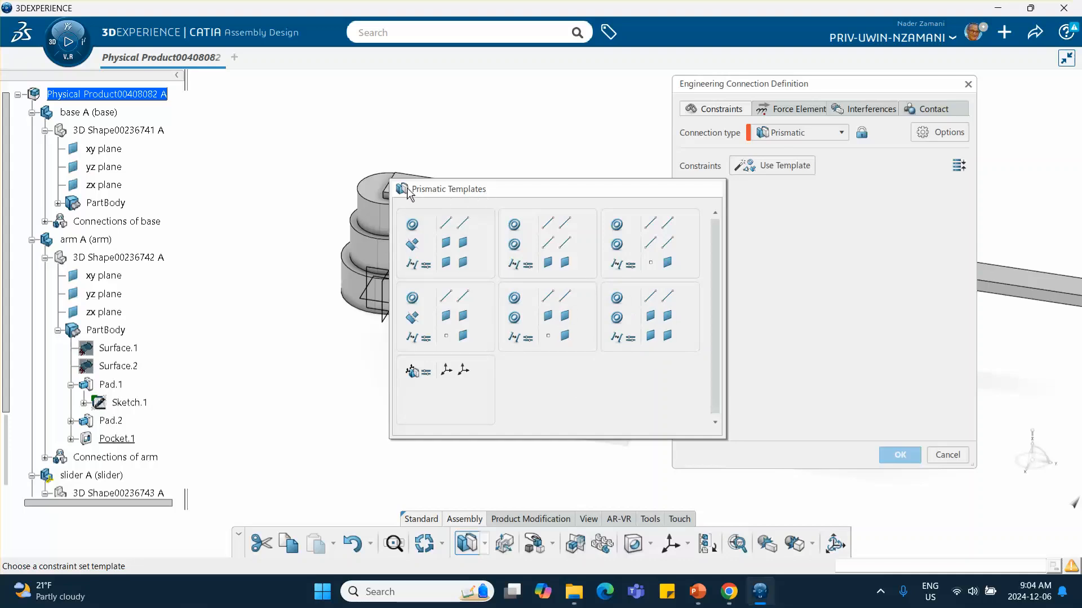
{"action": "left_click", "coordinate": [641, 324]}
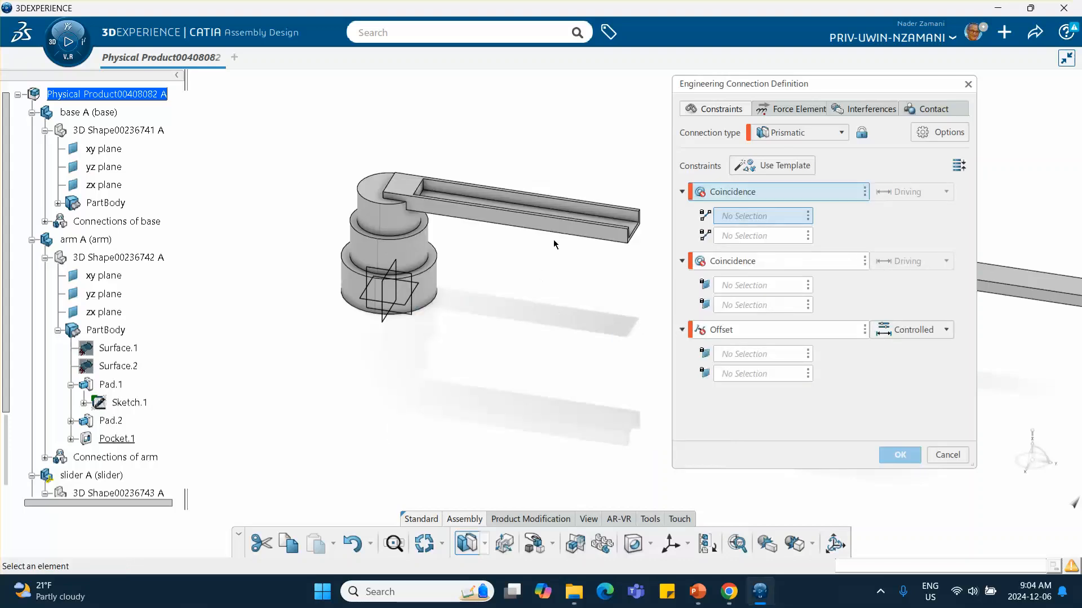
{"action": "middle_click_drag", "start_coordinate": [555, 244], "coordinate": [450, 248]}
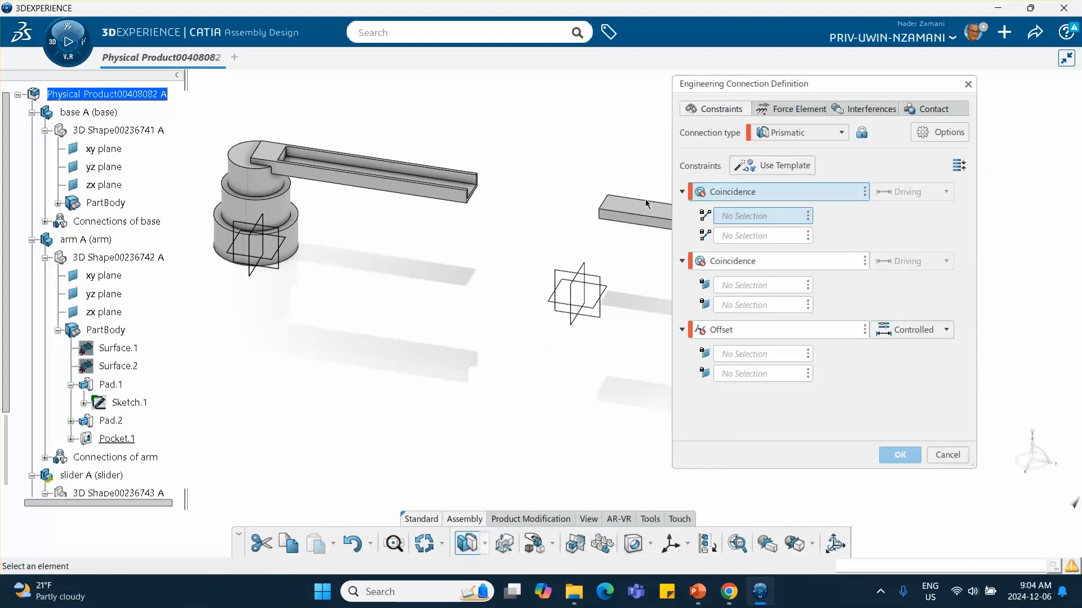
{"action": "left_click", "coordinate": [641, 219]}
{"action": "middle_click_drag", "start_coordinate": [447, 180], "coordinate": [445, 239]}
{"action": "left_click", "coordinate": [445, 239]}
{"action": "middle_click_drag", "start_coordinate": [445, 239], "coordinate": [442, 149]}
{"action": "middle_click_drag", "start_coordinate": [381, 191], "coordinate": [477, 327]}
{"action": "left_click", "coordinate": [459, 270]}
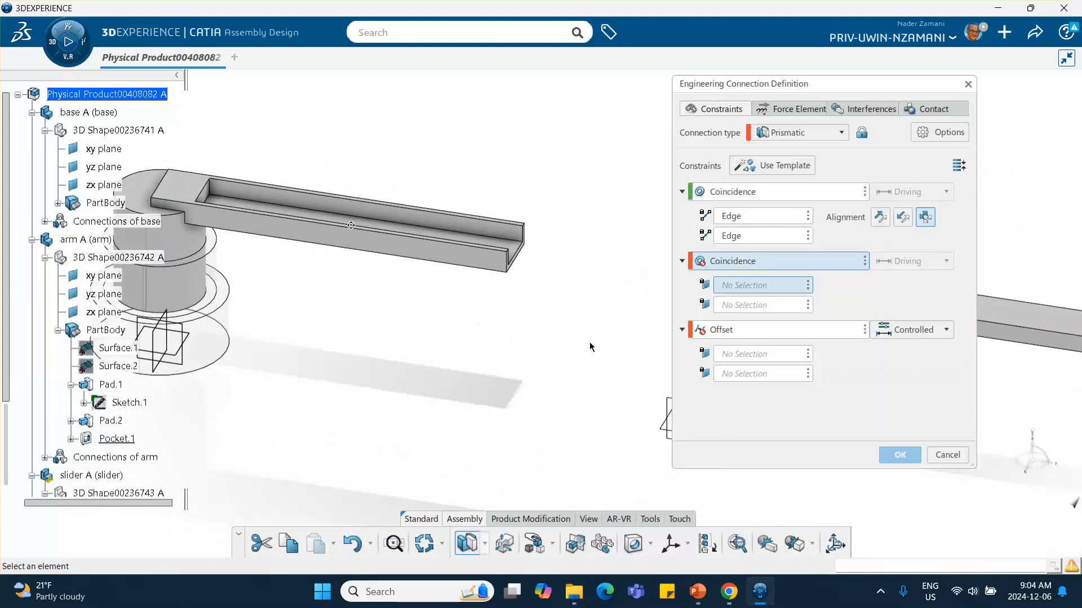
Make the floor face of the arm's track coincident with the slider's underside in the prismatic connection
{"action": "middle_click_drag", "start_coordinate": [522, 359], "coordinate": [472, 218]}
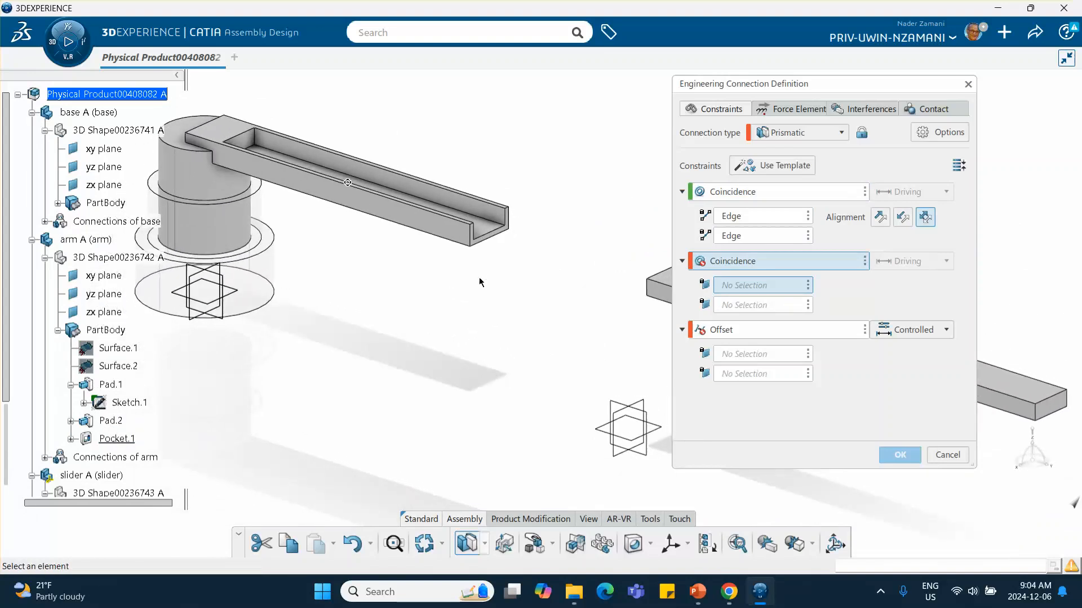
{"action": "left_click", "coordinate": [490, 232]}
{"action": "middle_click_drag", "start_coordinate": [490, 232], "coordinate": [530, 136]}
{"action": "left_click", "coordinate": [563, 101]}
Set a controlled 0 in offset between the track's closed end face and slider's end face, then accept the connection without a check contact specification
{"action": "middle_click_drag", "start_coordinate": [551, 206], "coordinate": [692, 359]}
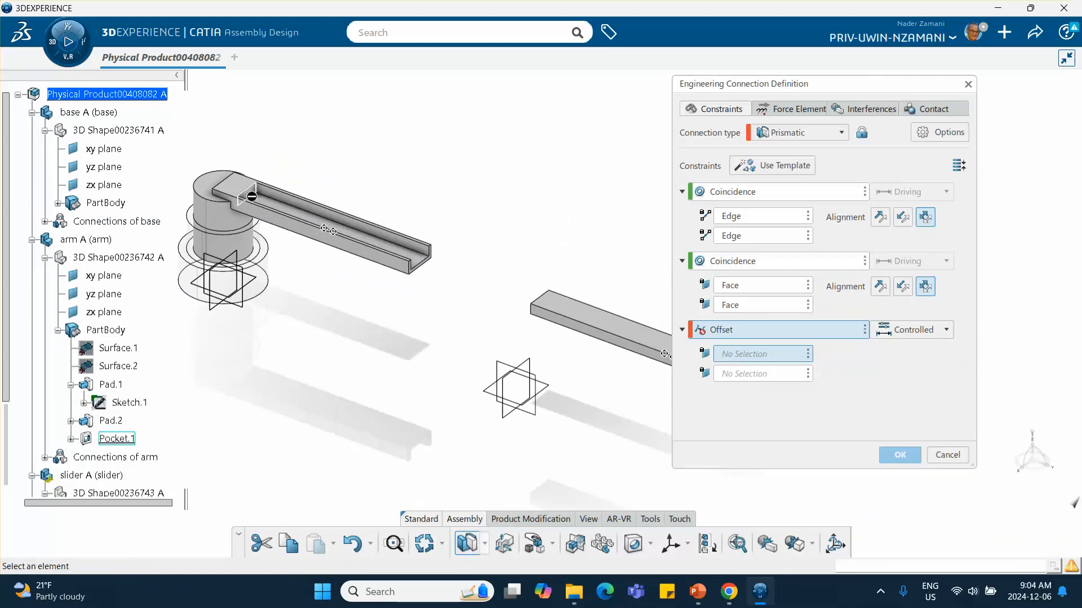
{"action": "left_click", "coordinate": [256, 200]}
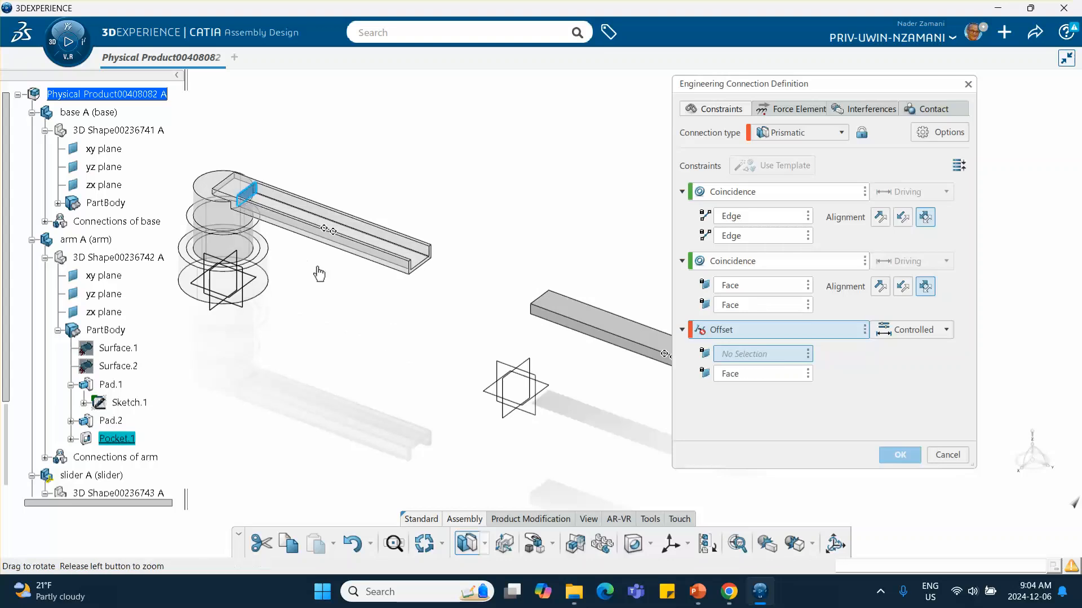
{"action": "middle_click_drag", "start_coordinate": [318, 272], "coordinate": [490, 250]}
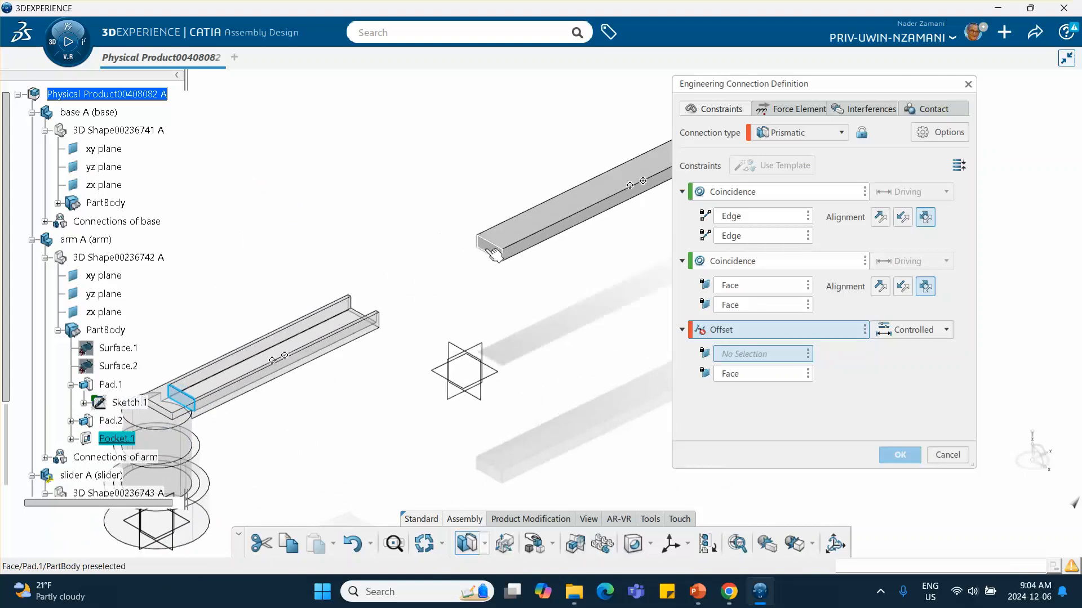
{"action": "left_click", "coordinate": [489, 249]}
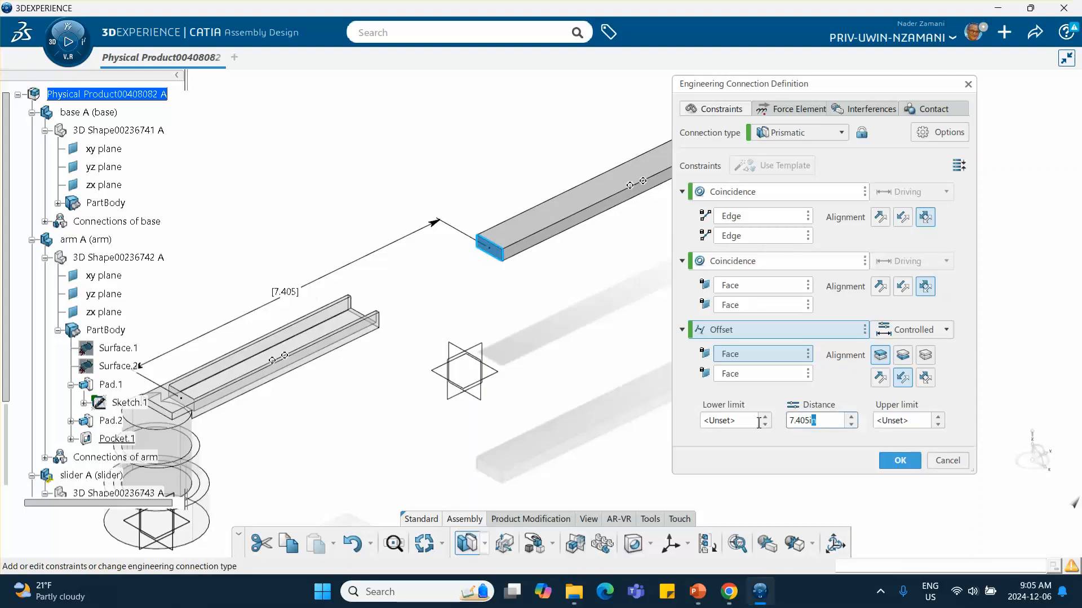
{"action": "left_click_drag", "start_coordinate": [759, 422], "coordinate": [702, 421]}
{"action": "type", "text": "0"}
{"action": "left_click", "coordinate": [897, 460]}
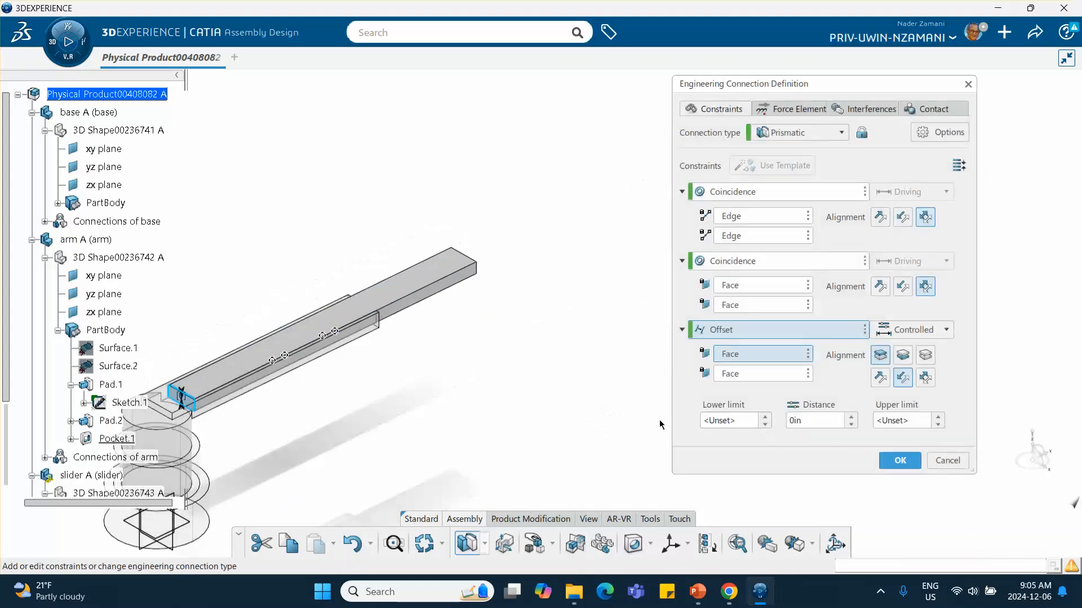
{"action": "left_click", "coordinate": [899, 460]}
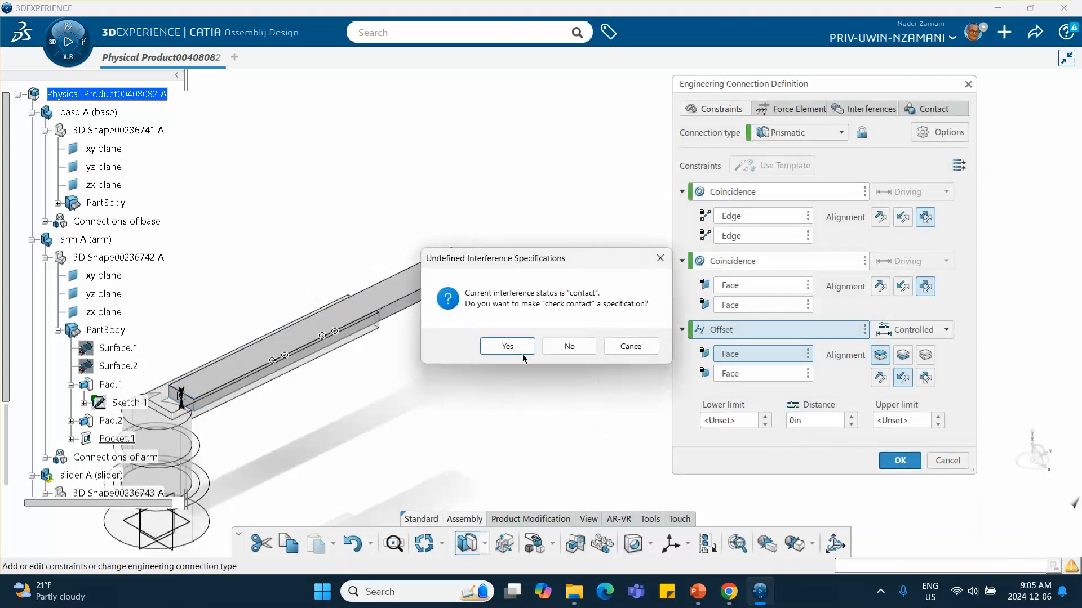
{"action": "left_click", "coordinate": [569, 346]}
Save the assembly with its new revolute and prismatic connections
{"action": "middle_click_drag", "start_coordinate": [425, 325], "coordinate": [450, 366]}
{"action": "left_click", "coordinate": [1035, 32]}
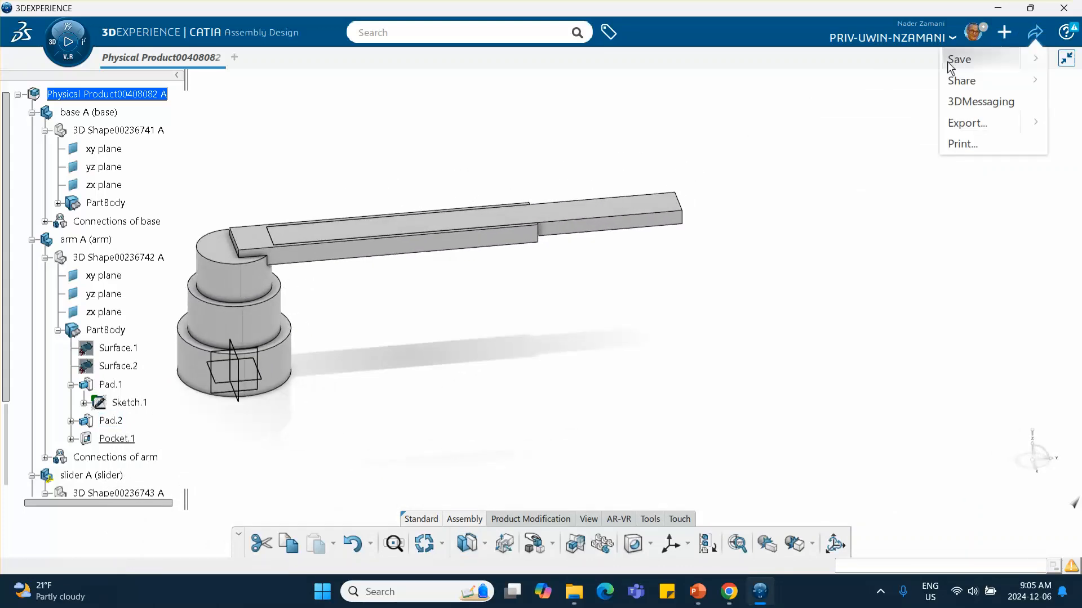
{"action": "left_click", "coordinate": [958, 59]}
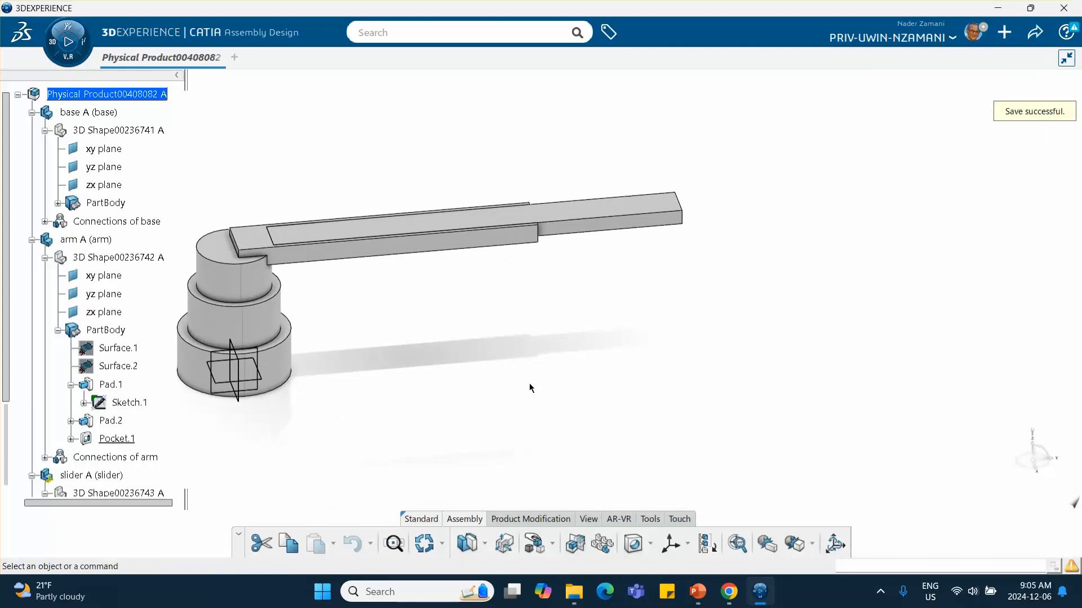
Collapse the base, arm and slider branches of the assembly in the model tree
{"action": "middle_click_drag", "start_coordinate": [529, 388], "coordinate": [443, 317]}
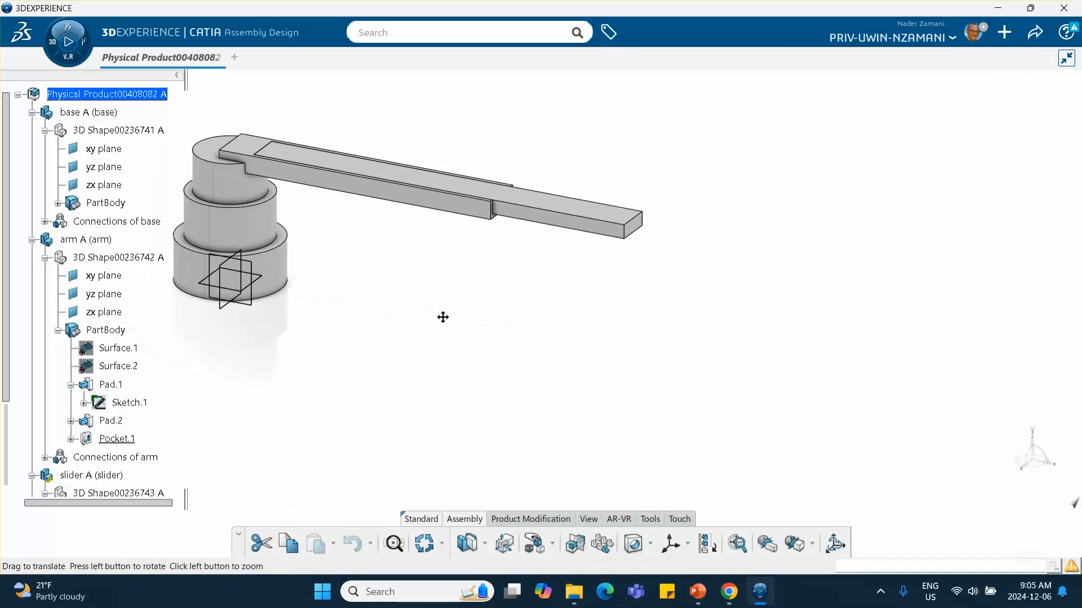
{"action": "scroll", "coordinate": [154, 306], "scroll_direction": "down", "scroll_amount": 4}
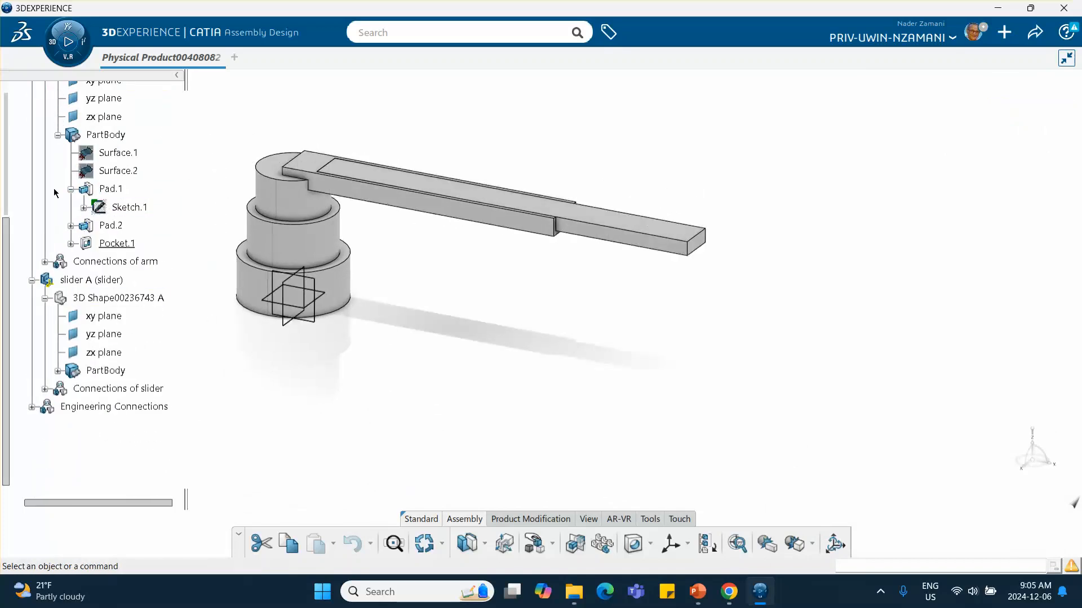
{"action": "scroll", "coordinate": [54, 193], "scroll_direction": "up", "scroll_amount": 6}
{"action": "left_click", "coordinate": [32, 260]}
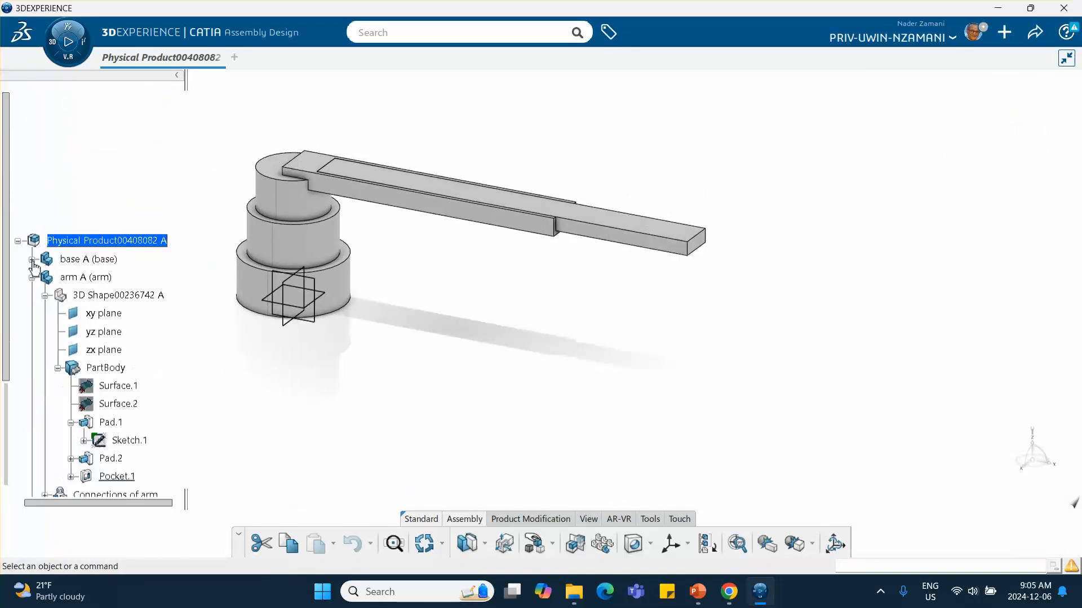
{"action": "left_click", "coordinate": [33, 278]}
{"action": "left_click", "coordinate": [21, 296]}
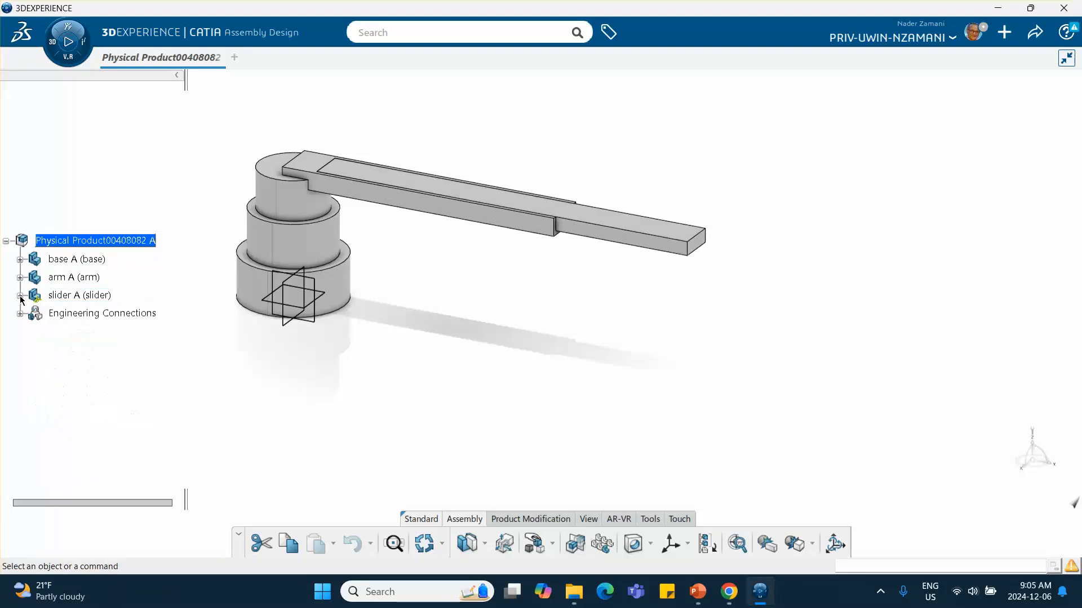
Switch to Mechanical Systems Design and create a mechanism representation of the assembly with the default title and Normal Range
{"action": "left_click", "coordinate": [67, 41]}
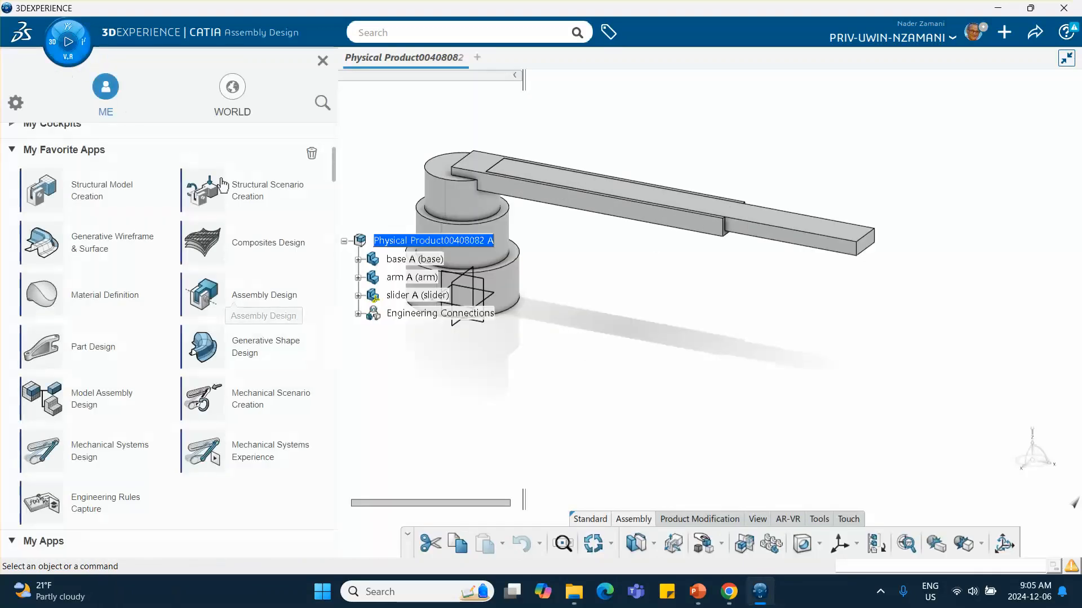
{"action": "scroll", "coordinate": [123, 314], "scroll_direction": "down", "scroll_amount": 3}
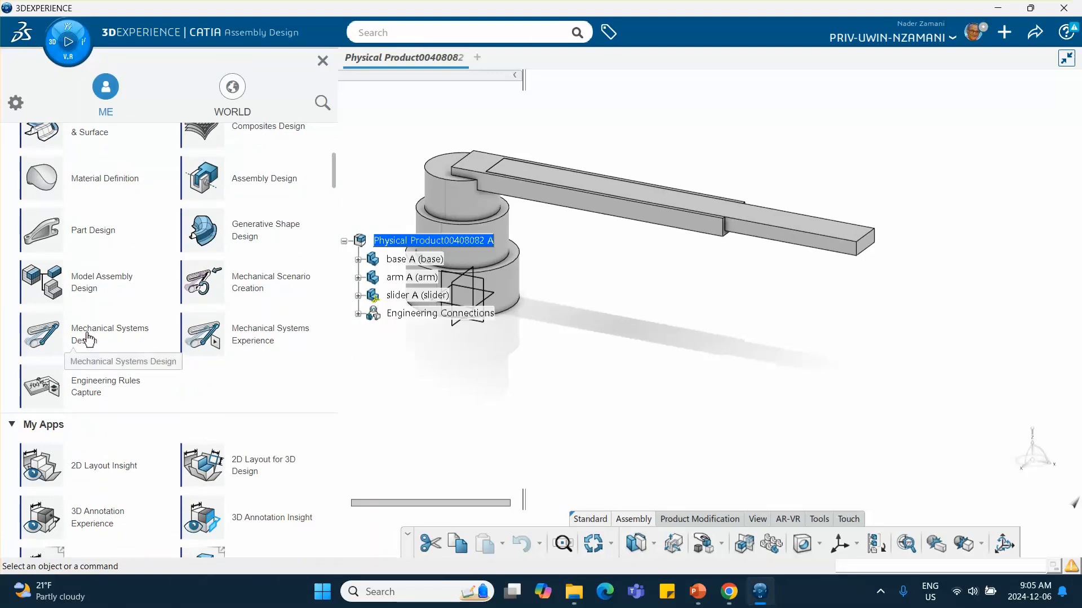
{"action": "left_click", "coordinate": [97, 338]}
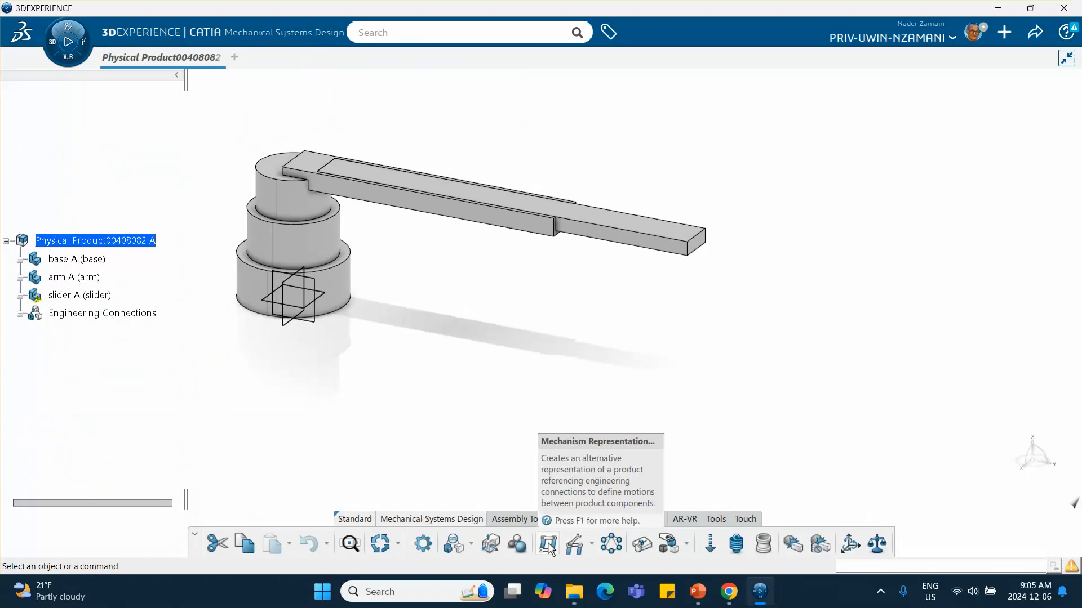
{"action": "left_click", "coordinate": [548, 546]}
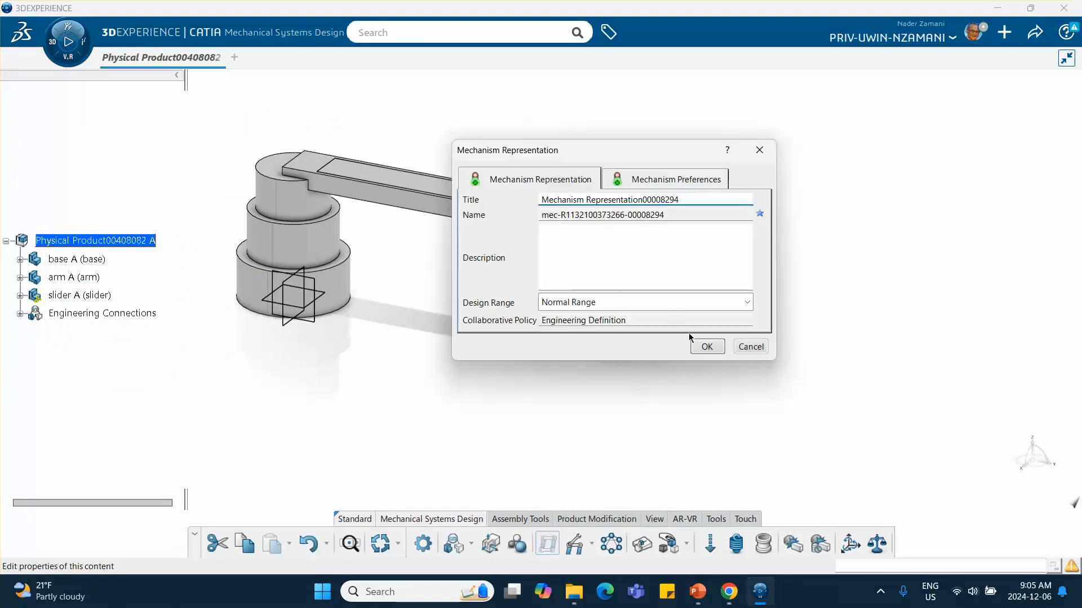
{"action": "left_click", "coordinate": [705, 348]}
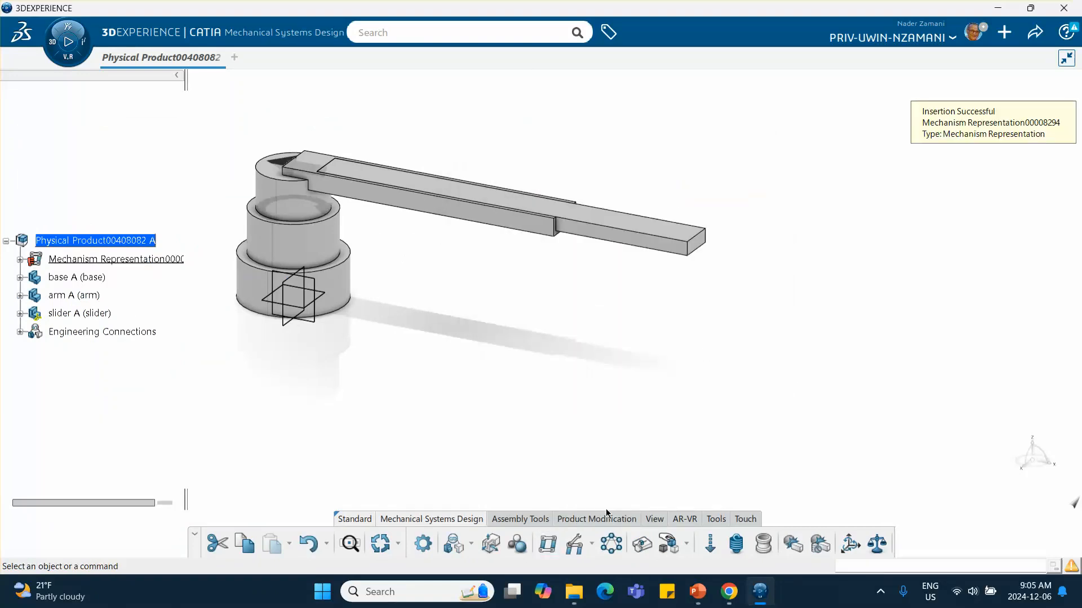
Review the joints list in the Mechanism Manager, checking the revolute joint's angle command and the prismatic joint's length command
{"action": "left_click", "coordinate": [580, 547]}
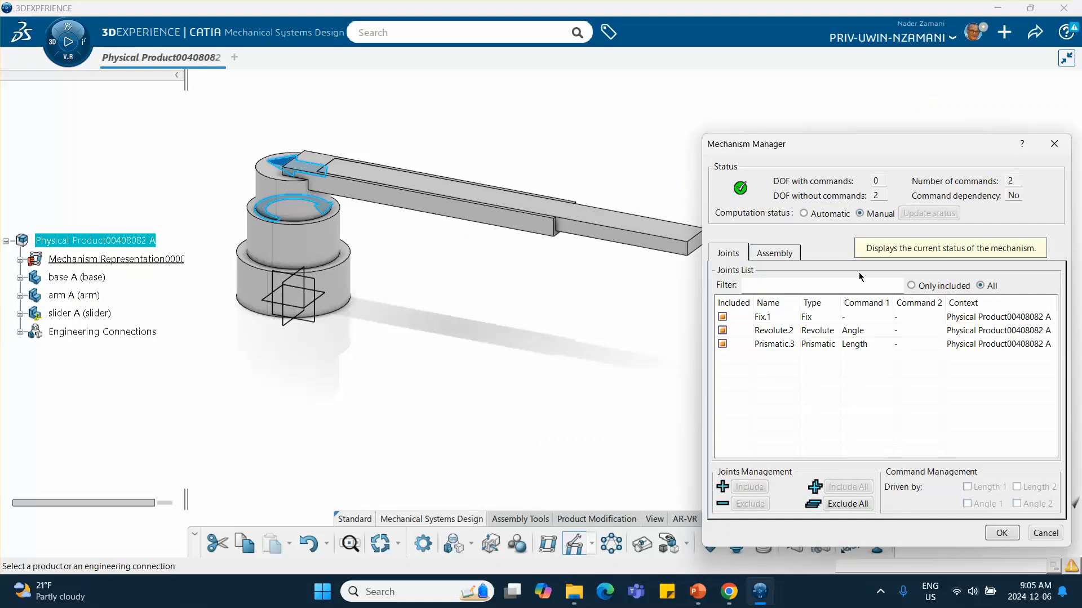
{"action": "left_click", "coordinate": [825, 333]}
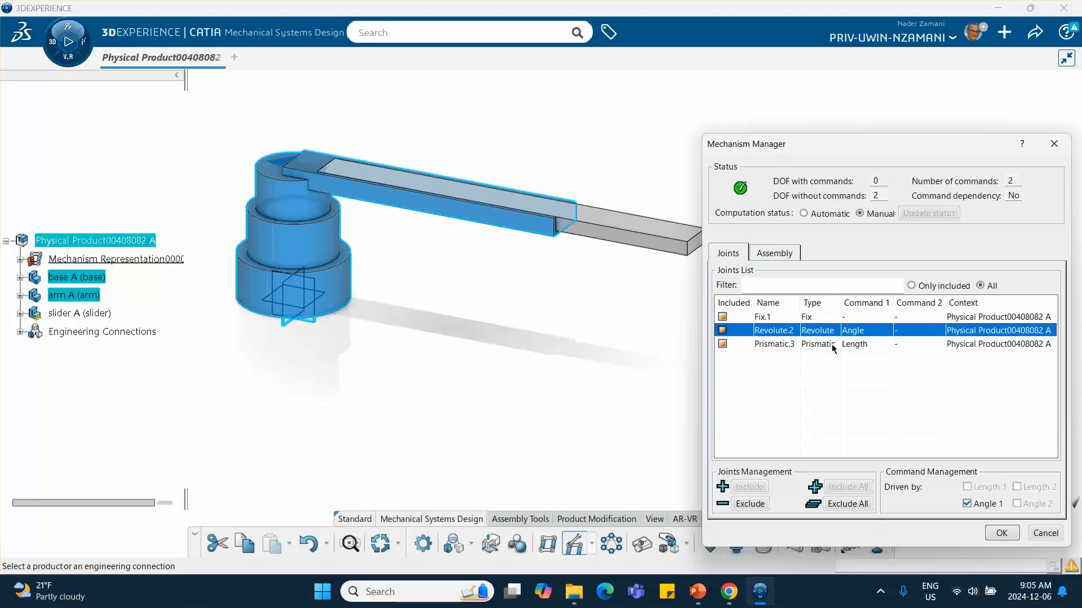
{"action": "left_click", "coordinate": [832, 344]}
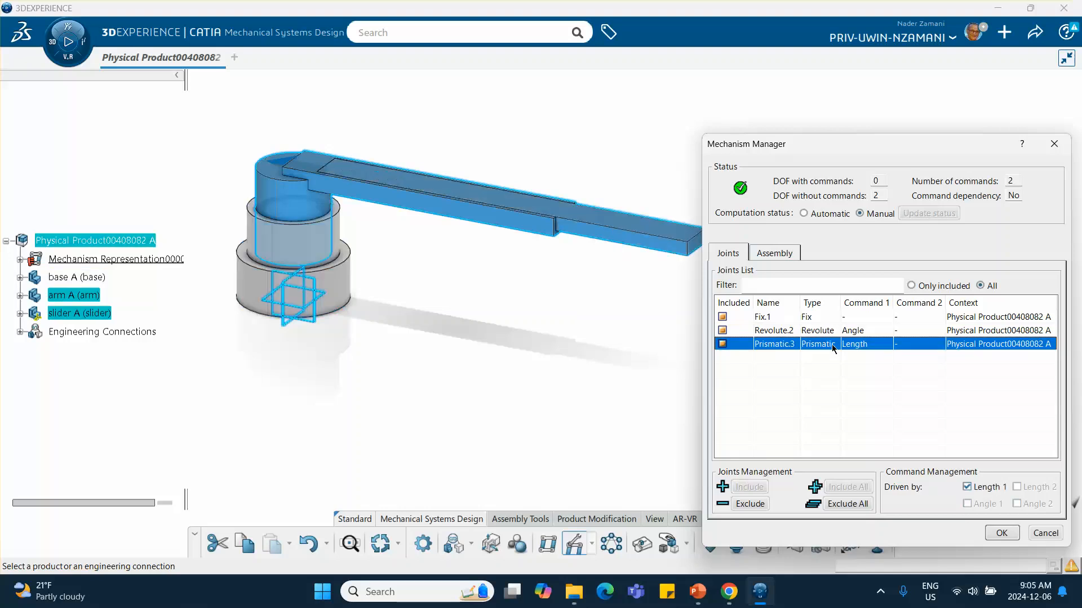
{"action": "left_click", "coordinate": [832, 333]}
{"action": "left_click", "coordinate": [834, 344]}
{"action": "left_click", "coordinate": [1054, 143]}
{"action": "middle_click_drag", "start_coordinate": [662, 161], "coordinate": [741, 177]}
{"action": "scroll", "coordinate": [111, 266], "scroll_direction": "down", "scroll_amount": 3}
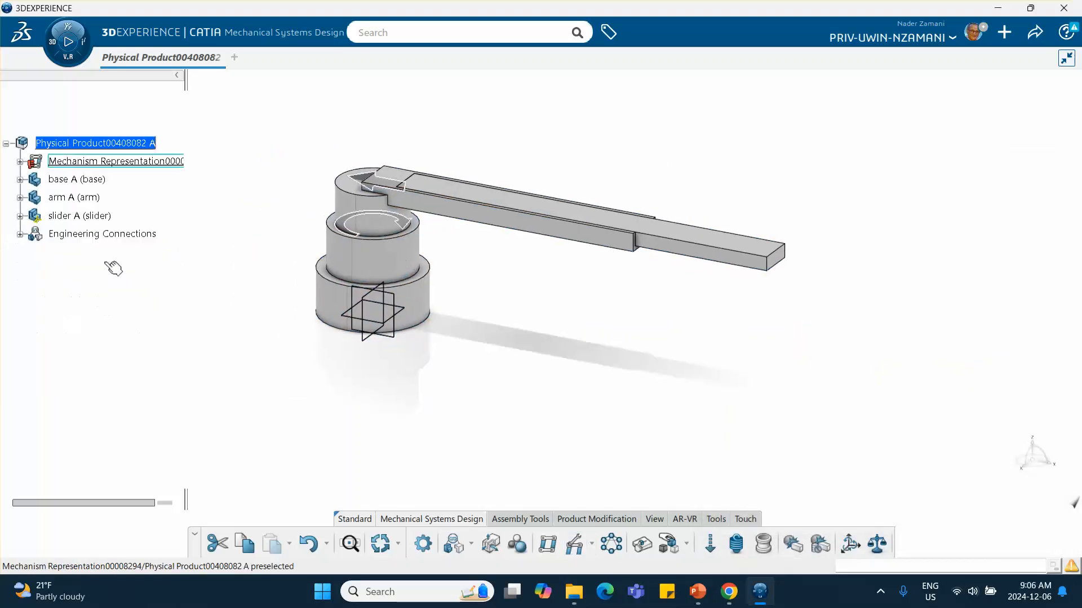
Test the mechanism in the Mechanism Player by moving Command.2 to about 2.01 in, and reset all commands
{"action": "left_click", "coordinate": [20, 163]}
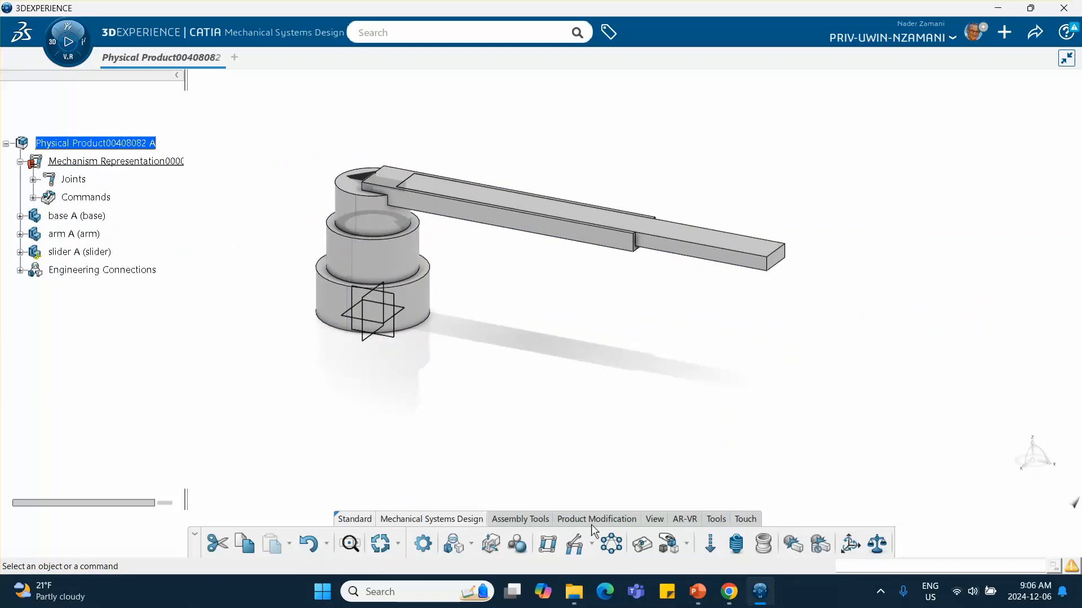
{"action": "left_click", "coordinate": [642, 545]}
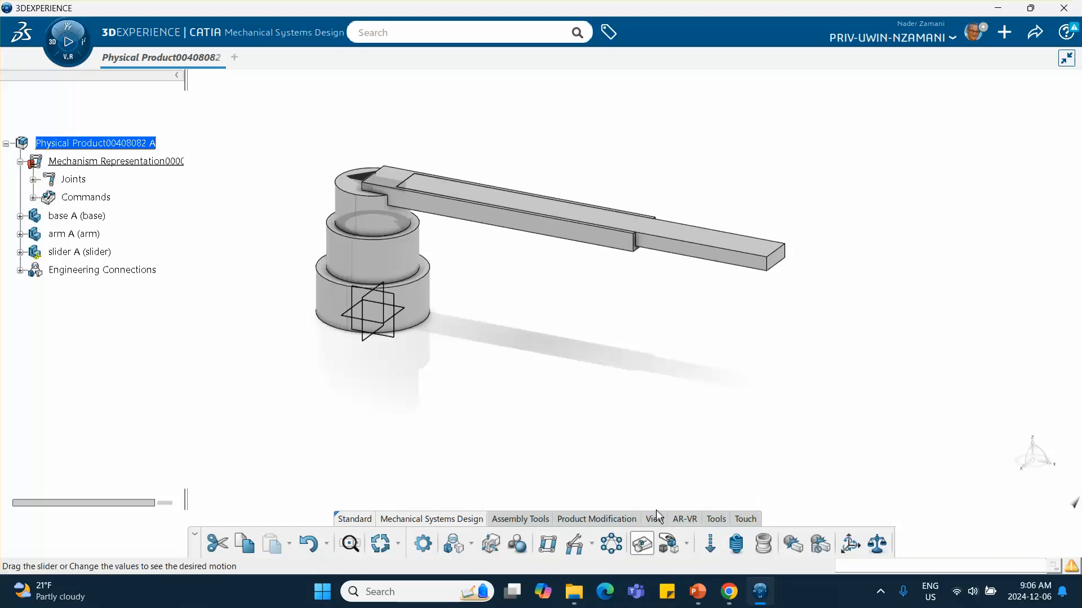
{"action": "left_click_drag", "start_coordinate": [821, 330], "coordinate": [836, 354]}
{"action": "left_click", "coordinate": [714, 371]}
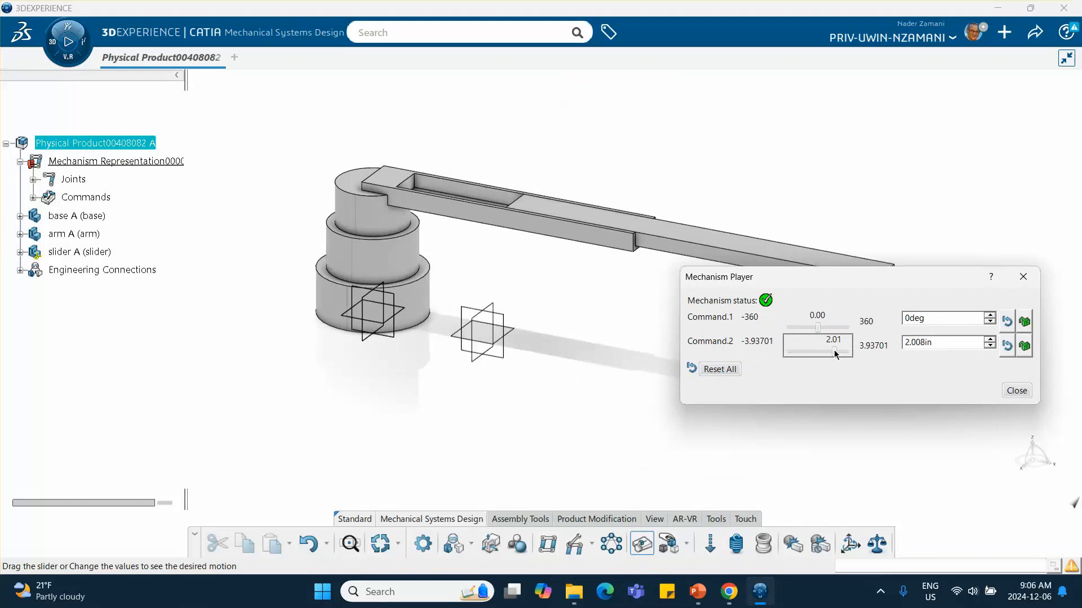
{"action": "left_click", "coordinate": [717, 371]}
{"action": "left_click", "coordinate": [1016, 391]}
{"action": "middle_click_drag", "start_coordinate": [599, 381], "coordinate": [572, 390]}
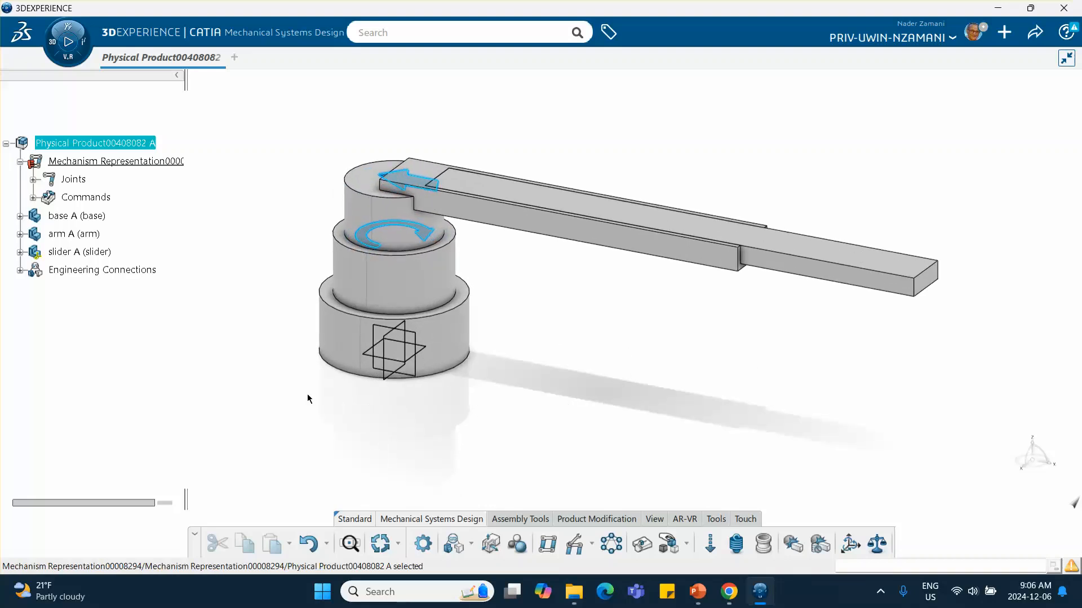
{"action": "left_click", "coordinate": [250, 287]}
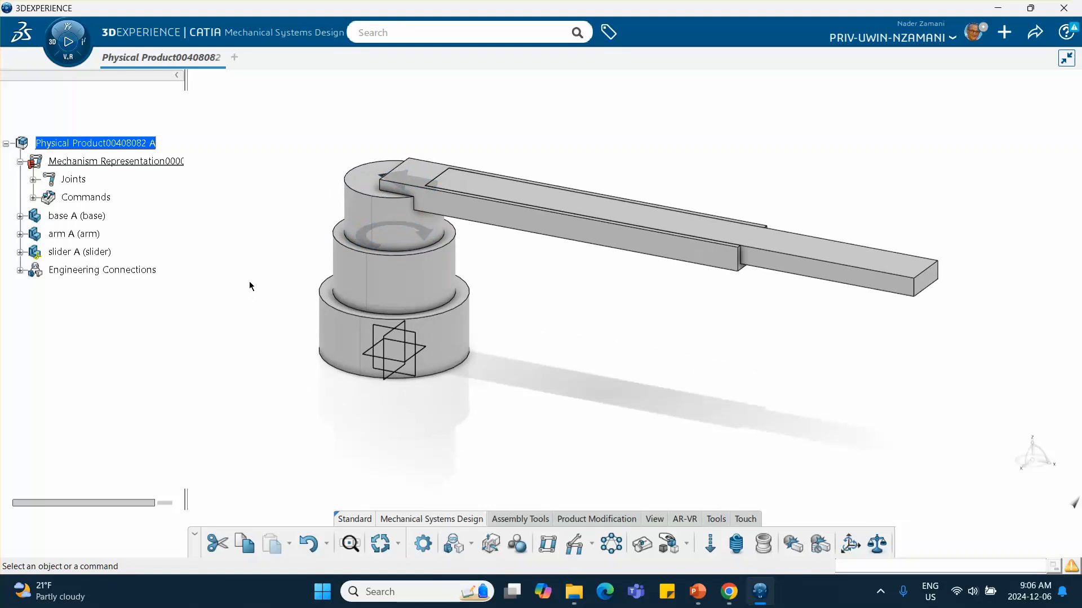
Switch to Mechanical Systems Experience and create a kinematics simulation of the assembly with the default title
{"action": "left_click", "coordinate": [53, 40]}
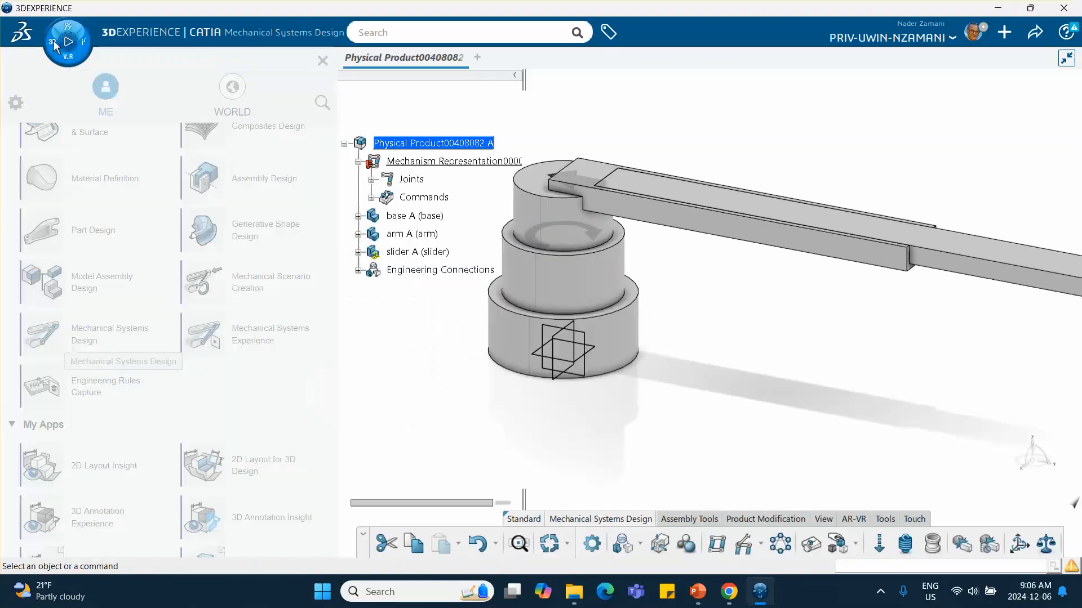
{"action": "scroll", "coordinate": [179, 273], "scroll_direction": "down", "scroll_amount": 3}
{"action": "scroll", "coordinate": [181, 271], "scroll_direction": "up", "scroll_amount": 1}
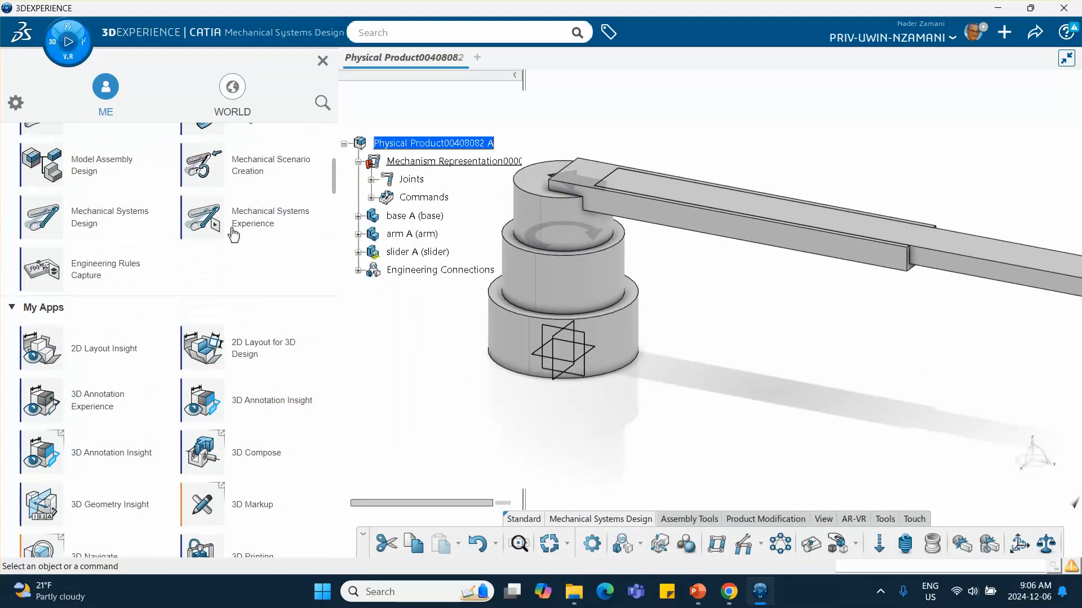
{"action": "left_click", "coordinate": [269, 224]}
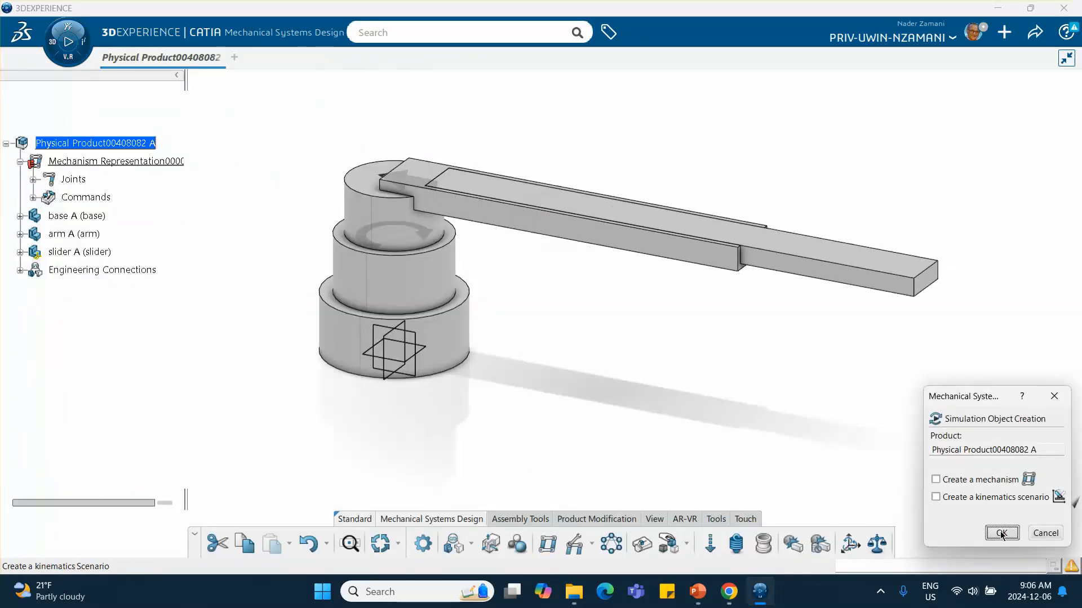
{"action": "left_click", "coordinate": [1001, 532]}
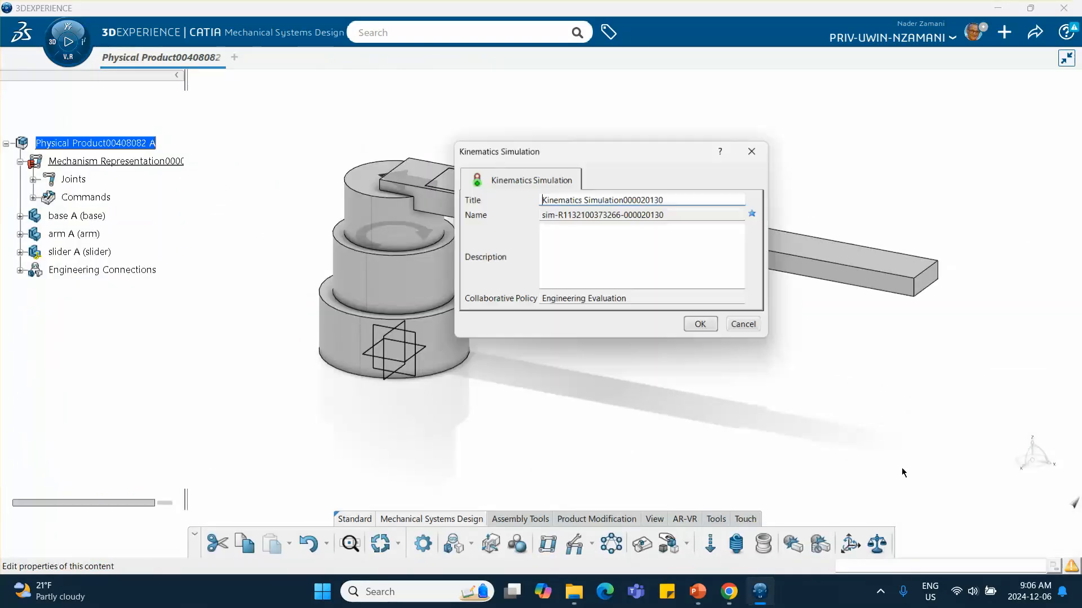
{"action": "left_click", "coordinate": [702, 327]}
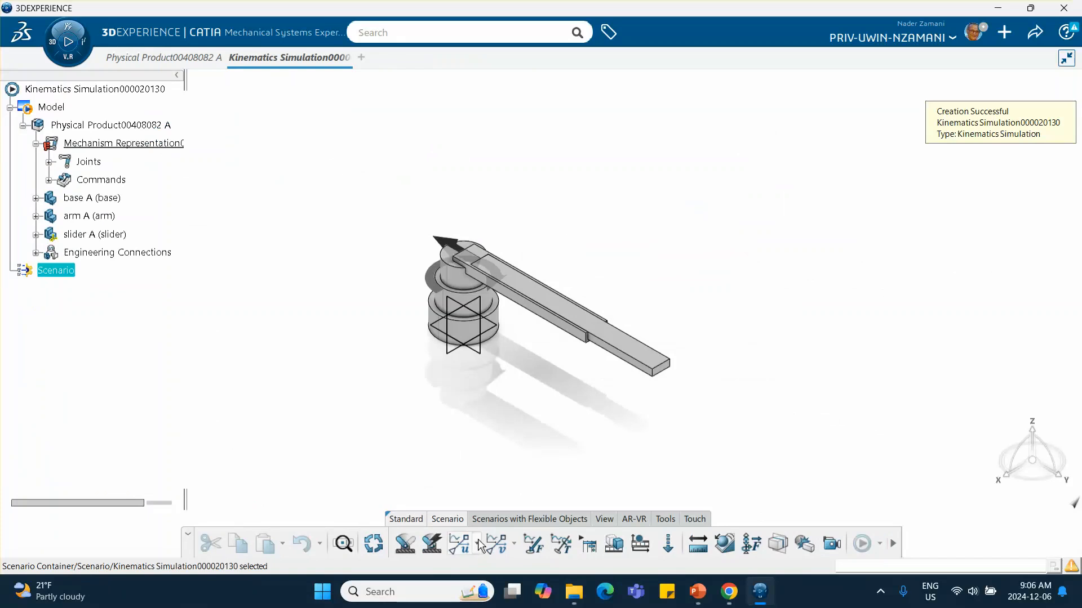
Consult the simple rule tutorial slides in PowerPoint and return to the kinematics simulation
{"action": "left_click", "coordinate": [698, 591]}
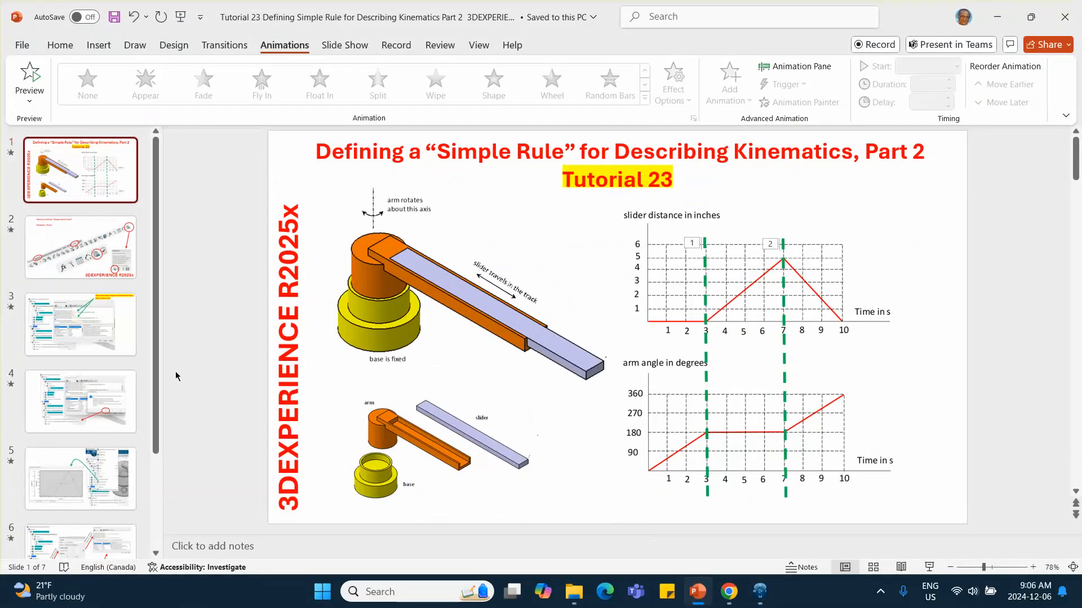
{"action": "left_click", "coordinate": [88, 333]}
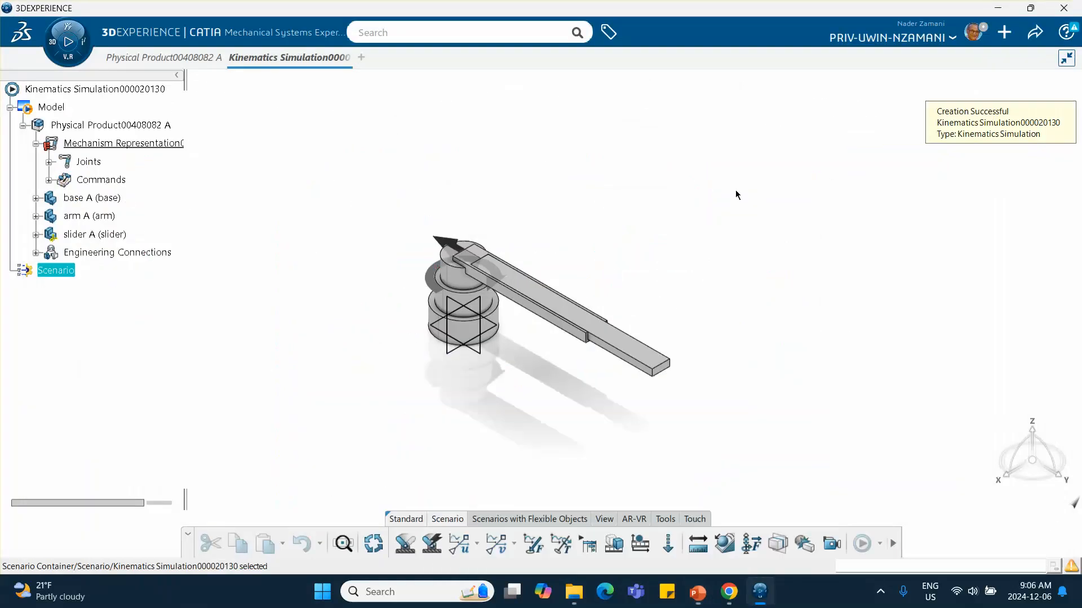
{"action": "left_click", "coordinate": [997, 17]}
Add a law excitation on the revolute joint's Command.1 and expand the Excitations branch of the scenario
{"action": "scroll", "coordinate": [515, 394], "scroll_direction": "up", "scroll_amount": 5}
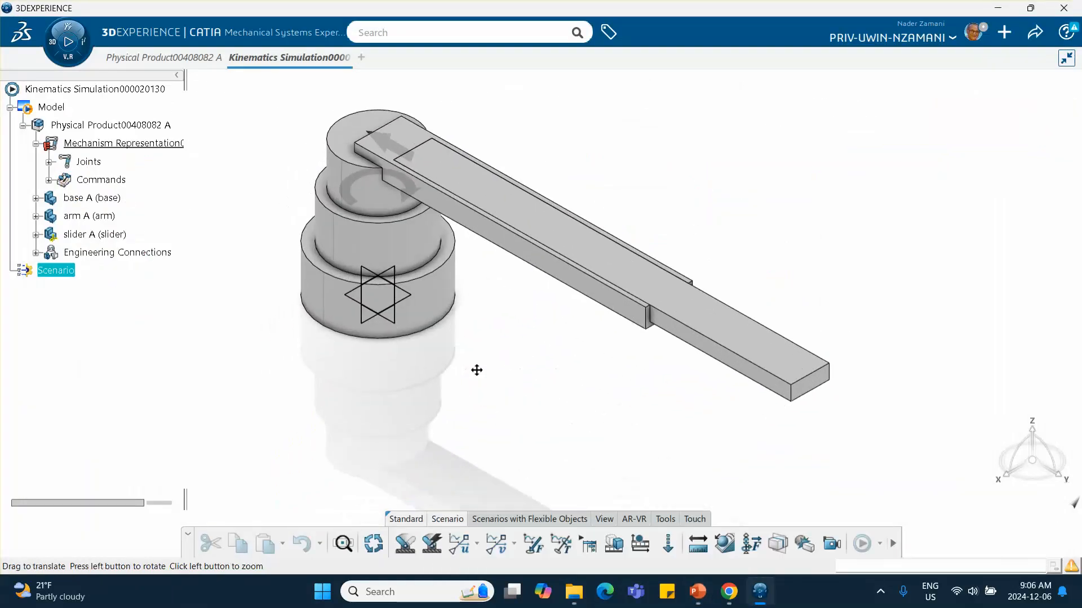
{"action": "left_click", "coordinate": [476, 545]}
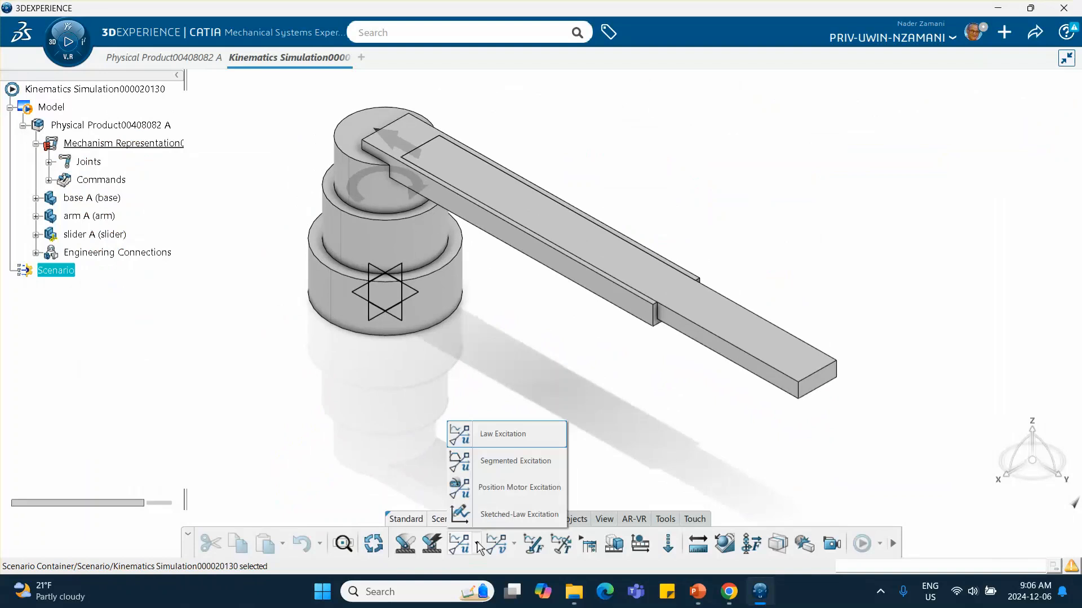
{"action": "left_click", "coordinate": [486, 442]}
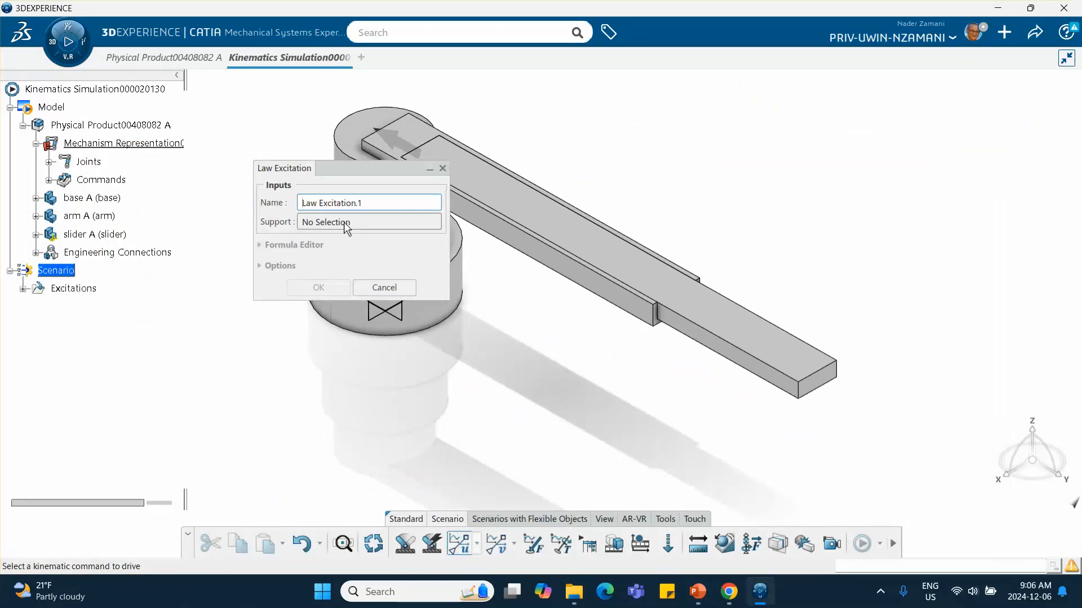
{"action": "scroll", "coordinate": [102, 215], "scroll_direction": "up", "scroll_amount": 2}
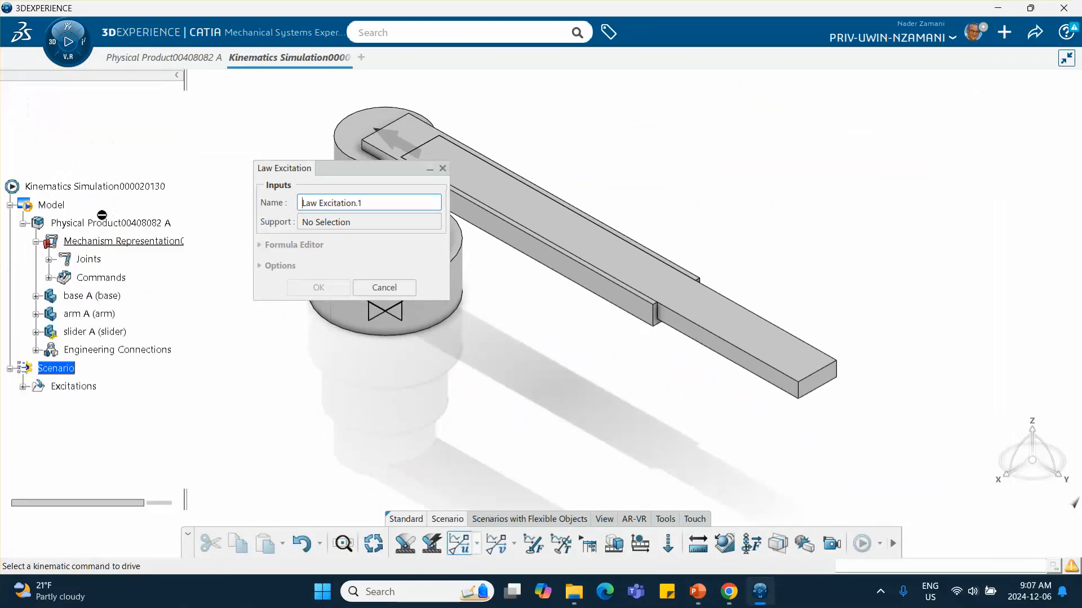
{"action": "left_click", "coordinate": [49, 278]}
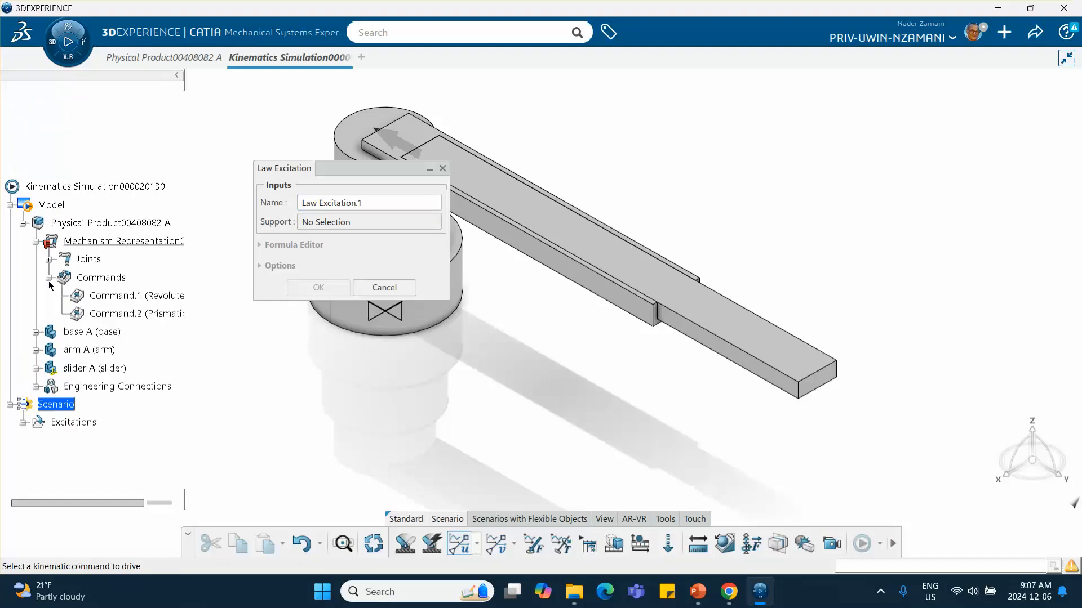
{"action": "left_click", "coordinate": [120, 297]}
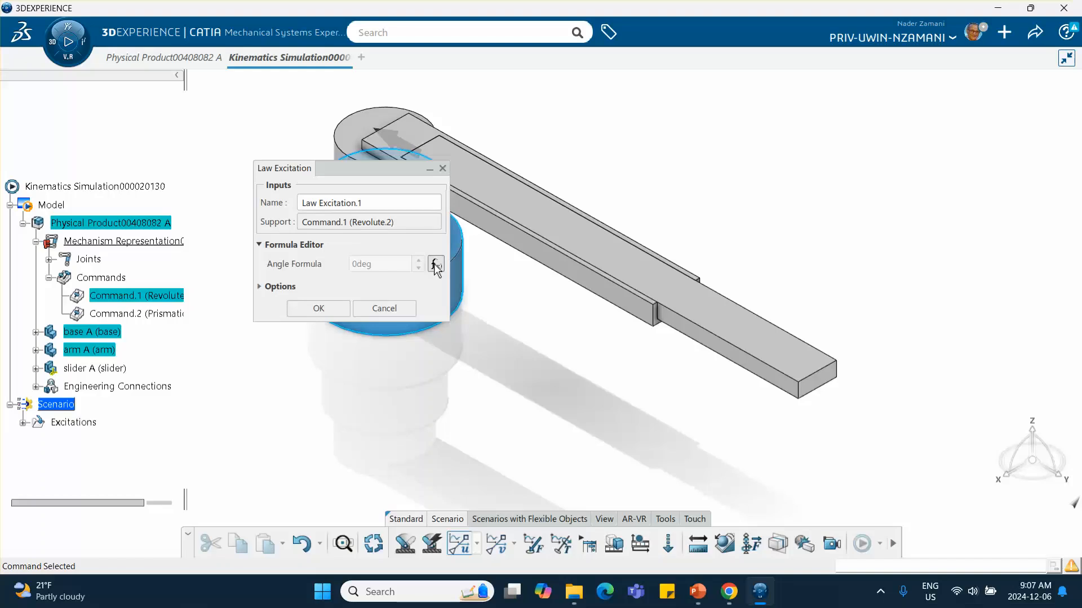
{"action": "left_click", "coordinate": [315, 309]}
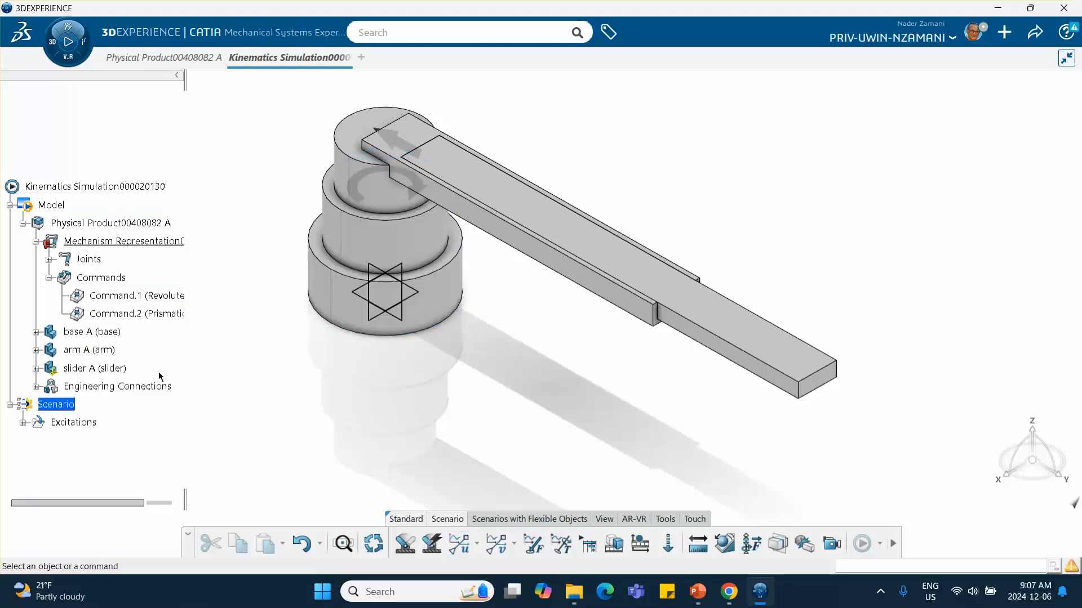
{"action": "left_click", "coordinate": [23, 326]}
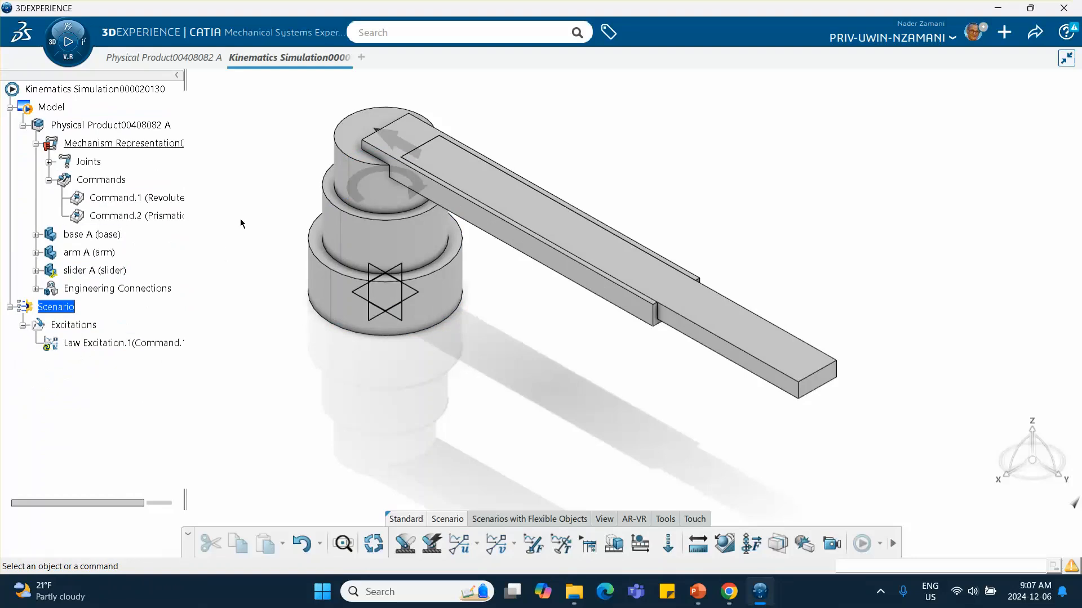
Add a law excitation on the prismatic joint's Command.2 and expand the Relations branch of the scenario
{"action": "left_click", "coordinate": [463, 545]}
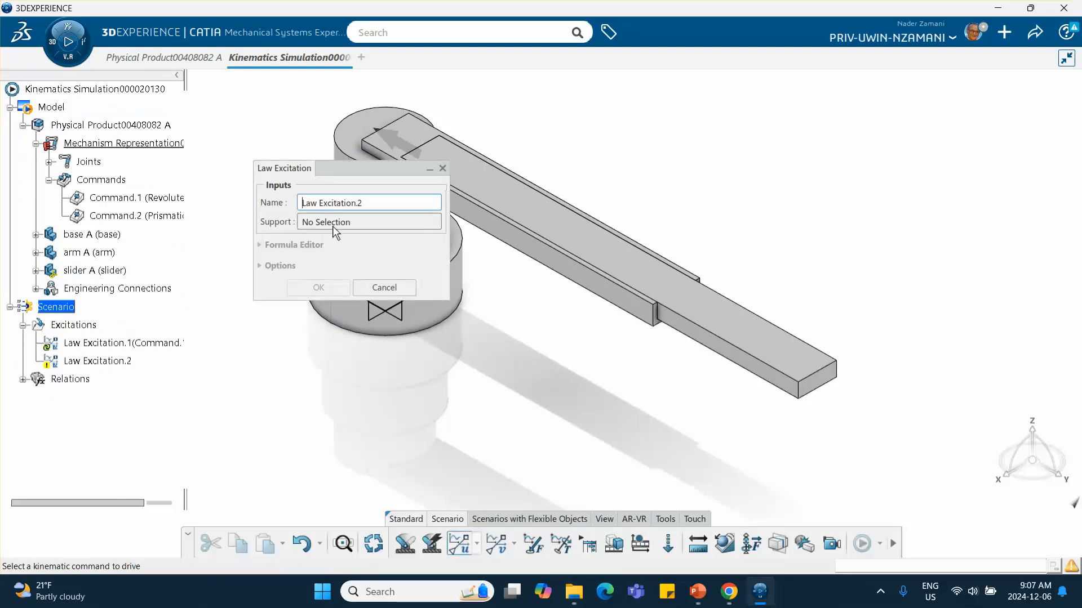
{"action": "left_click", "coordinate": [172, 217]}
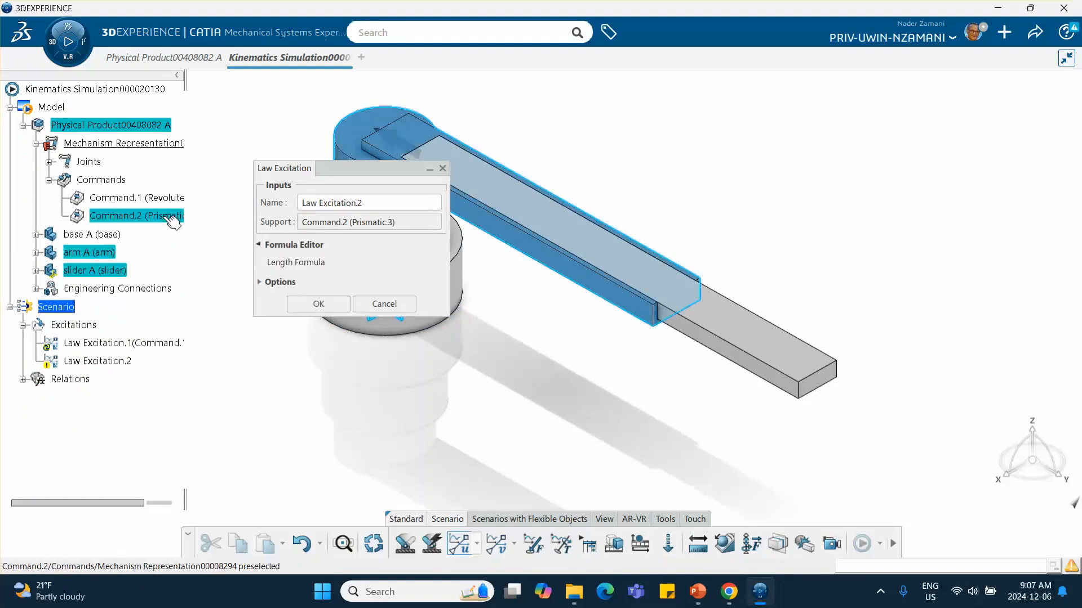
{"action": "left_click", "coordinate": [319, 308]}
{"action": "left_click", "coordinate": [23, 379]}
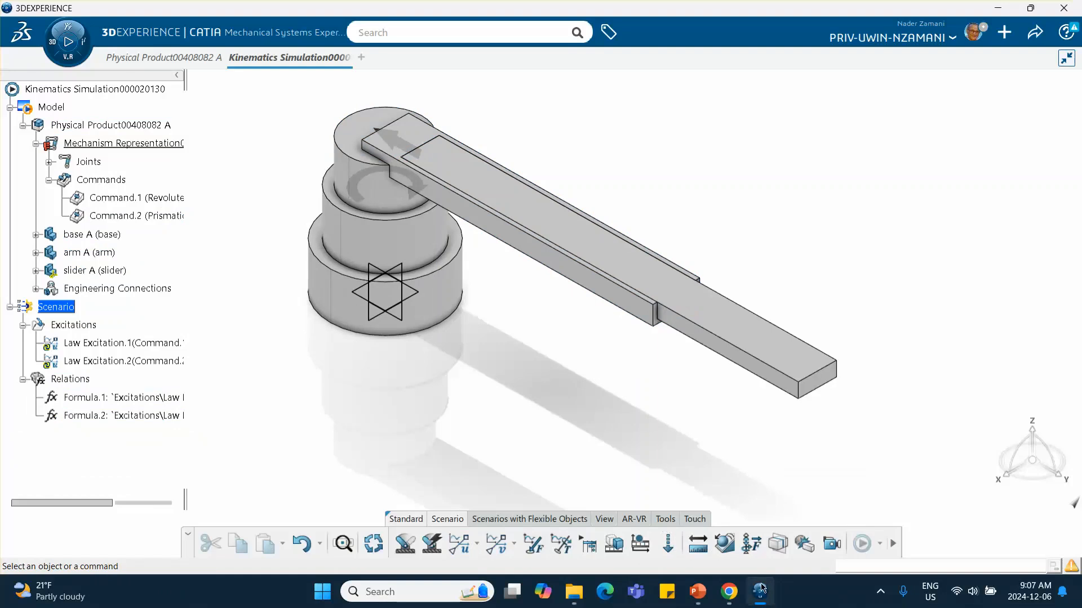
Consult the PowerPoint slide showing where to find the Simple Rule command, and return to the kinematics simulation
{"action": "left_click", "coordinate": [698, 597]}
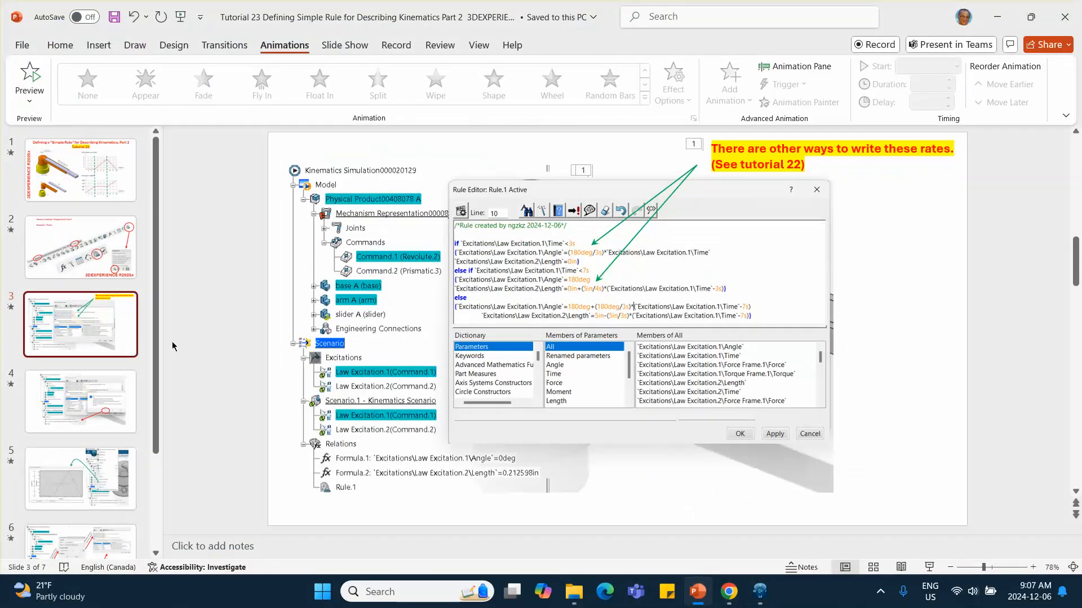
{"action": "left_click", "coordinate": [118, 261]}
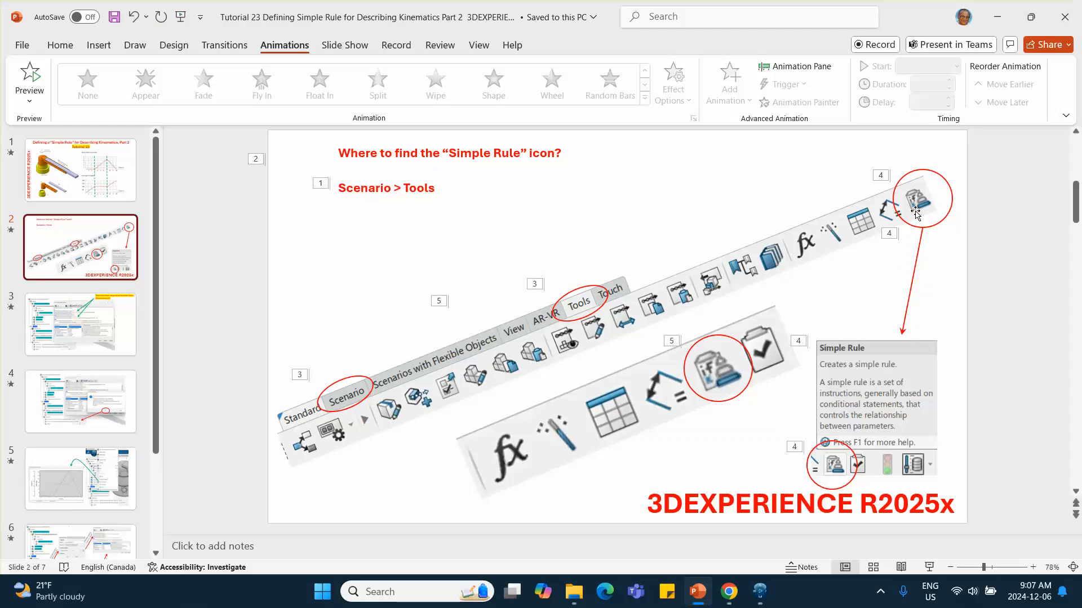
{"action": "left_click", "coordinate": [759, 590]}
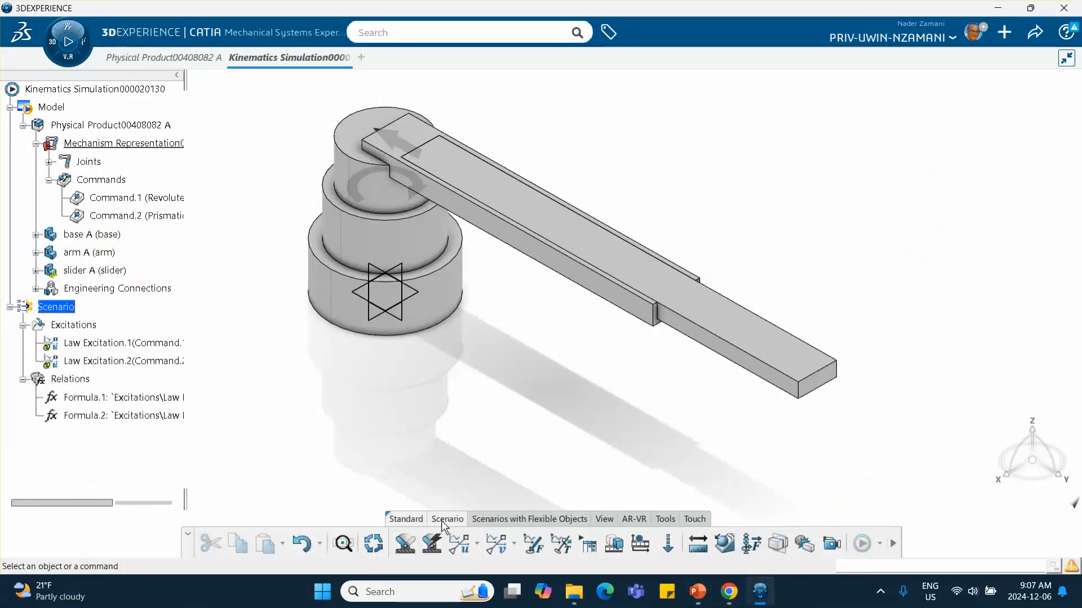
Create a simple rule with the default name Rule.1 in the scenario's relations and move its editor aside from the model
{"action": "left_click", "coordinate": [664, 521]}
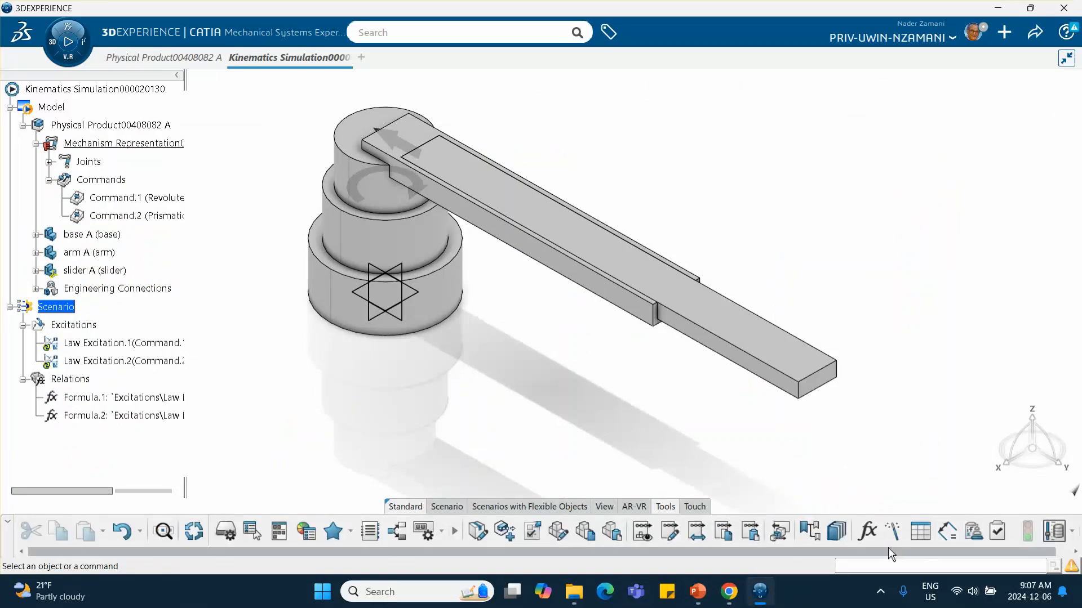
{"action": "left_click", "coordinate": [972, 532]}
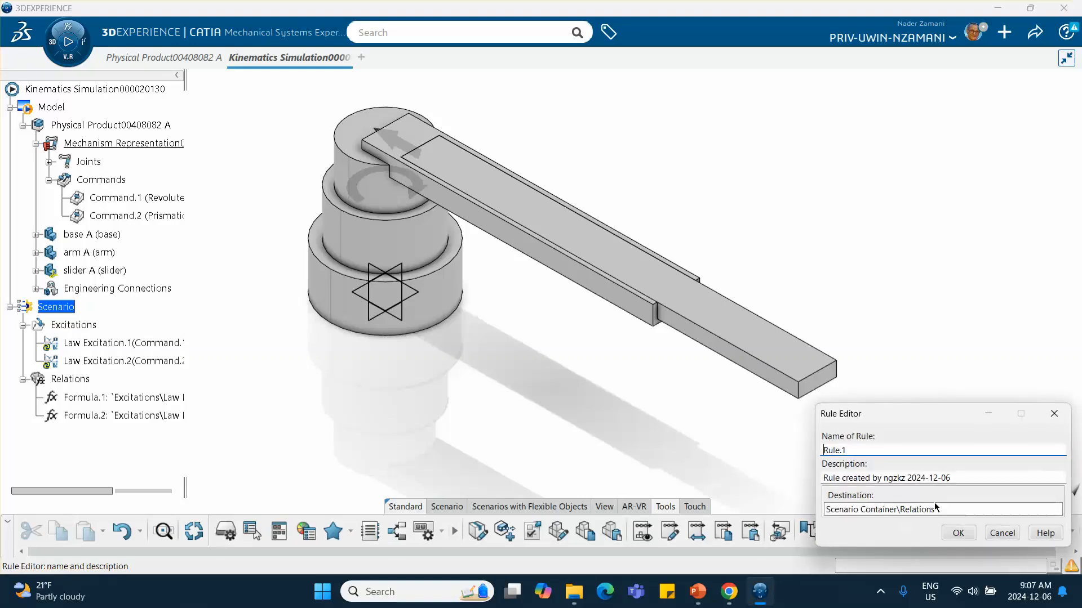
{"action": "left_click", "coordinate": [959, 536]}
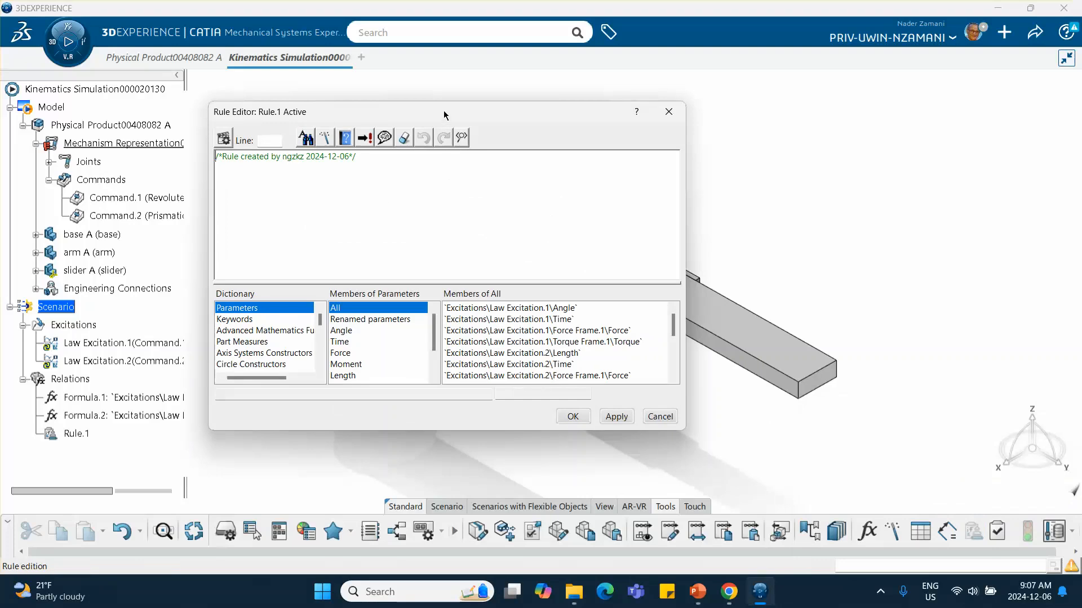
{"action": "left_click_drag", "start_coordinate": [445, 114], "coordinate": [627, 121]}
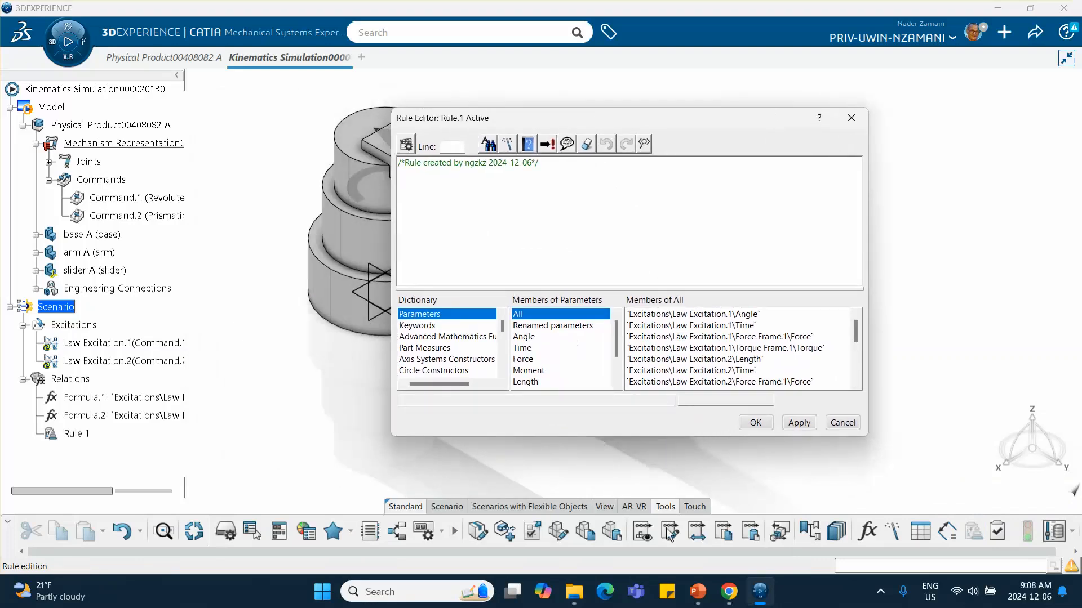
Review the rule code and conflict warning slides in PowerPoint, and return to the Rule Editor
{"action": "left_click", "coordinate": [697, 591]}
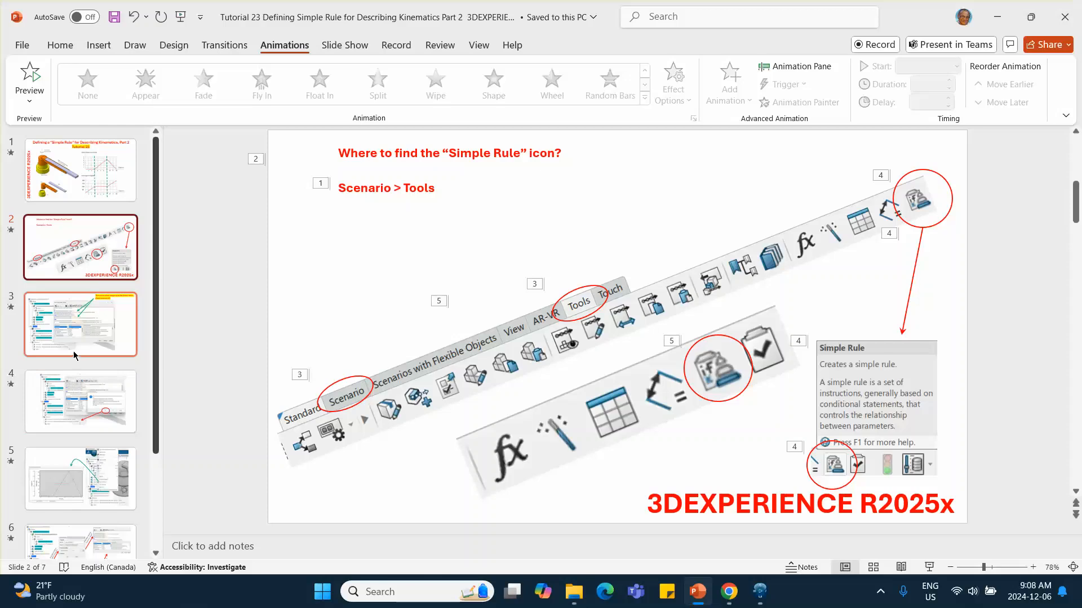
{"action": "left_click", "coordinate": [83, 400]}
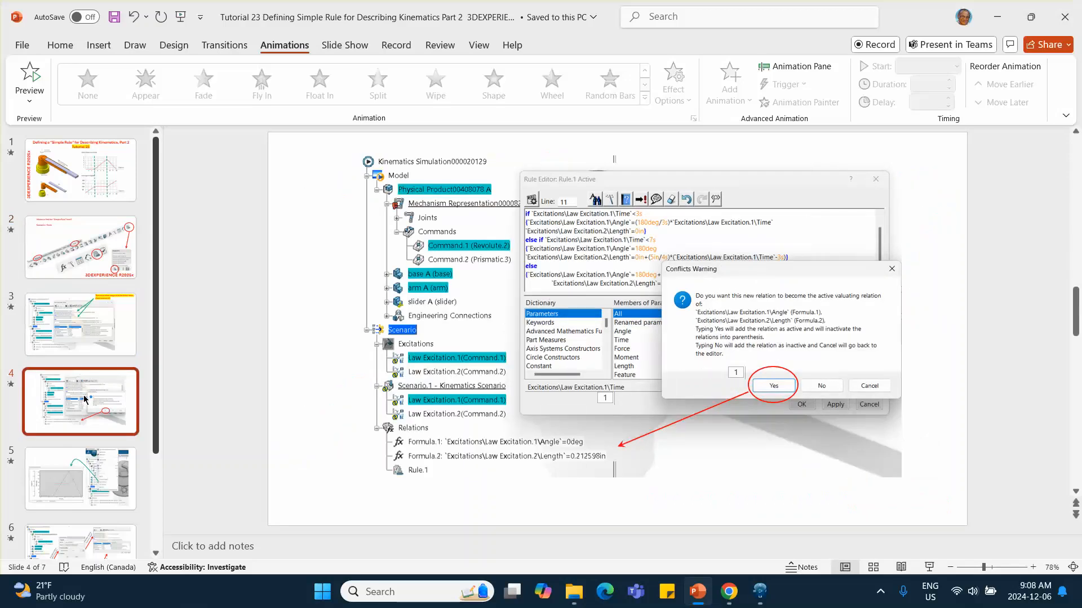
{"action": "left_click", "coordinate": [75, 342]}
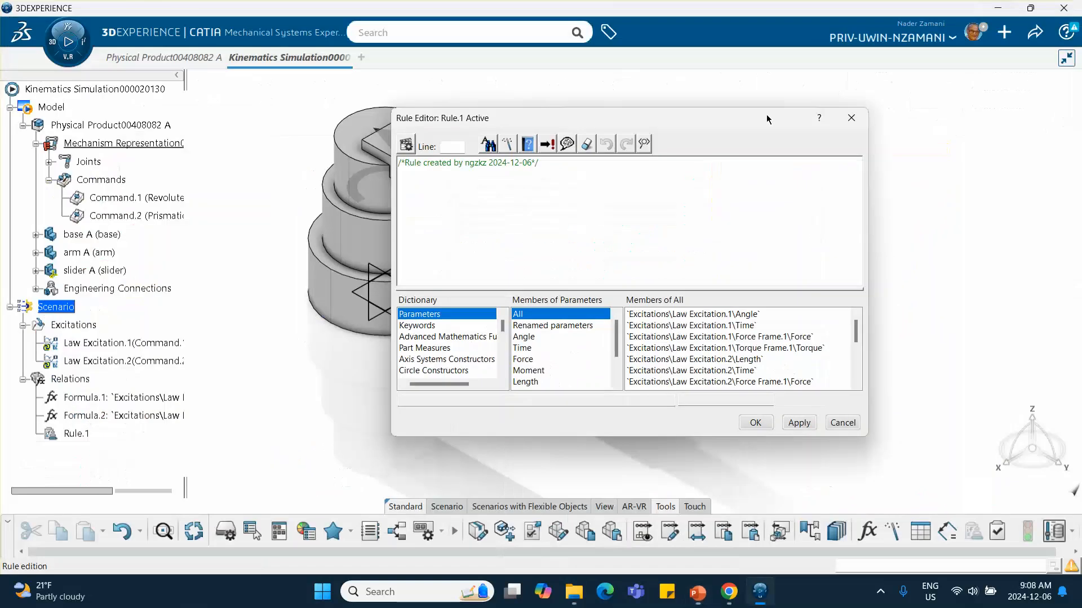
{"action": "left_click", "coordinate": [997, 16]}
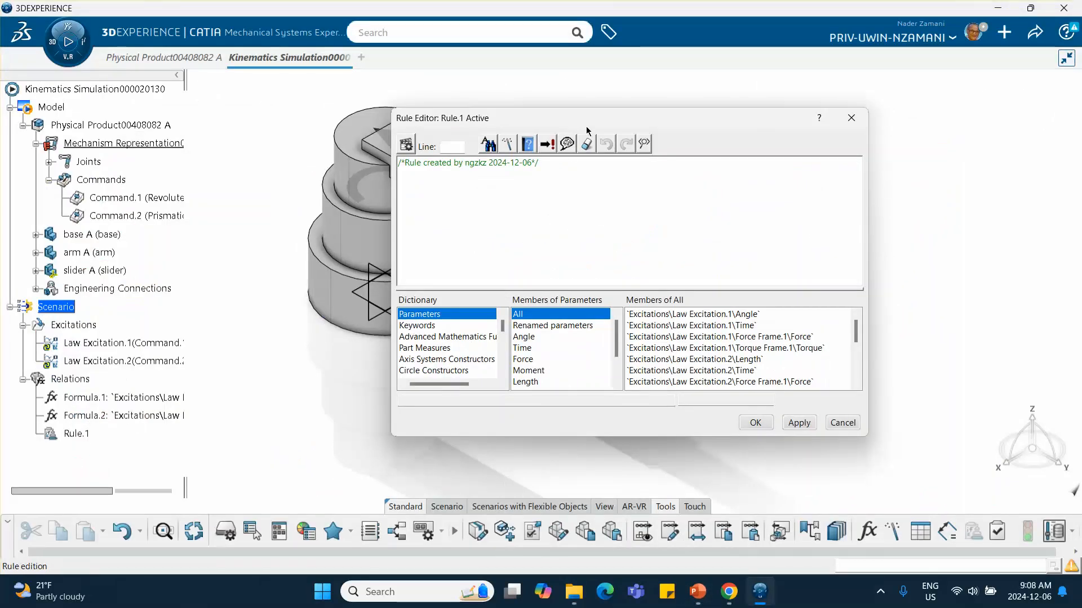
{"action": "left_click_drag", "start_coordinate": [582, 123], "coordinate": [636, 118]}
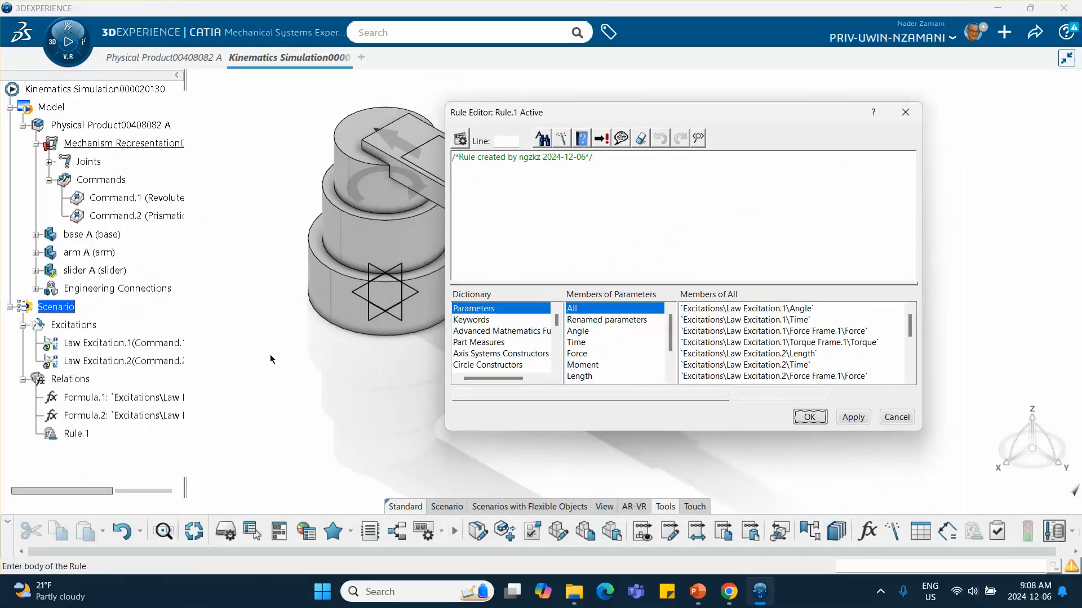
Write the rule's first condition as if `Excitations\Law Excitation.1\Time`<3s
{"action": "left_click", "coordinate": [596, 163]}
{"action": "key", "text": "Return"}
{"action": "key", "text": "Return"}
{"action": "key", "text": "BackSpace"}
{"action": "type", "text": "if"}
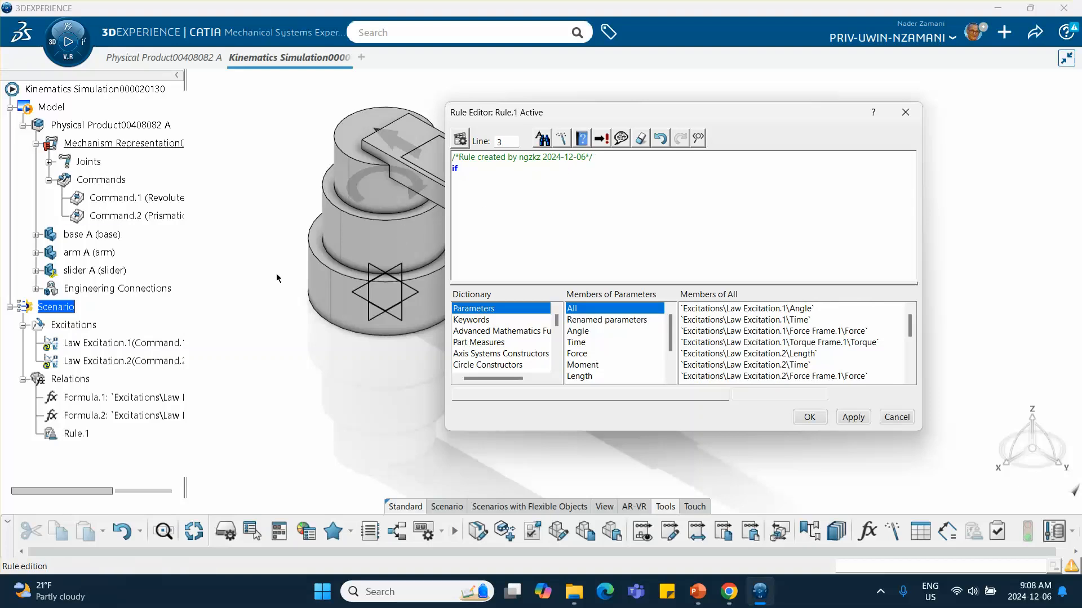
{"action": "left_click", "coordinate": [583, 344]}
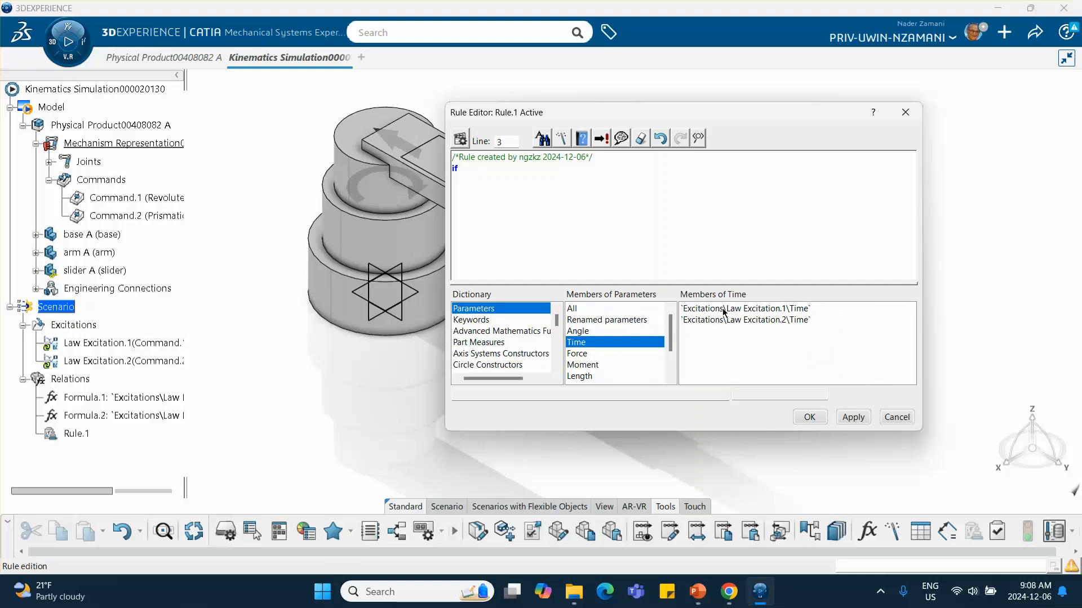
{"action": "double_click", "coordinate": [781, 310]}
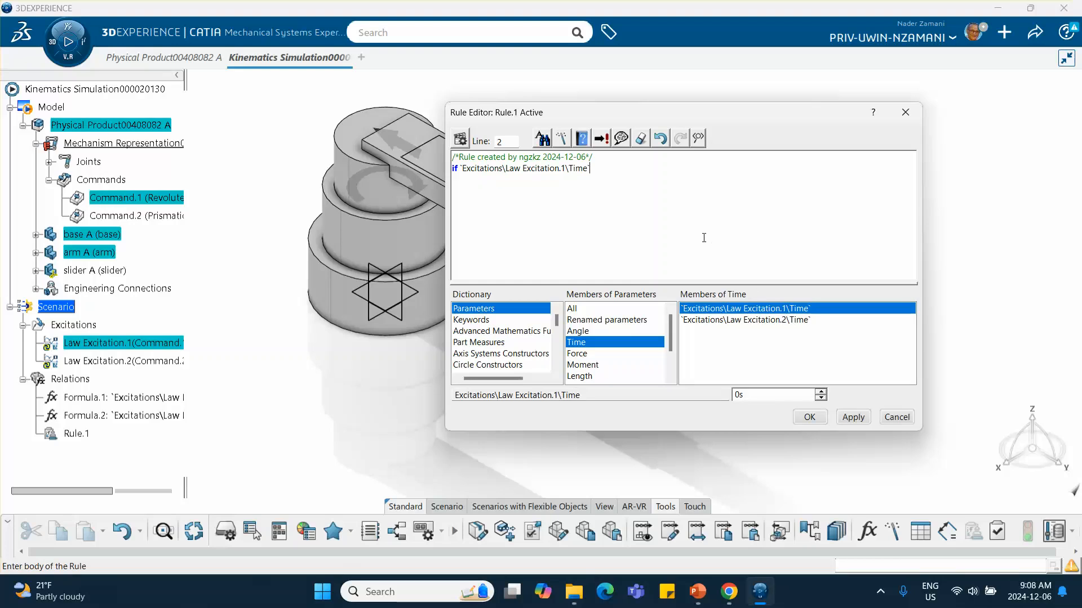
{"action": "type", "text": "<3s"}
{"action": "key", "text": "Return"}
Check the slider distance and arm angle graphs on the first tutorial slide in PowerPoint, and return to the Rule Editor
{"action": "mouse_move", "coordinate": [761, 594]}
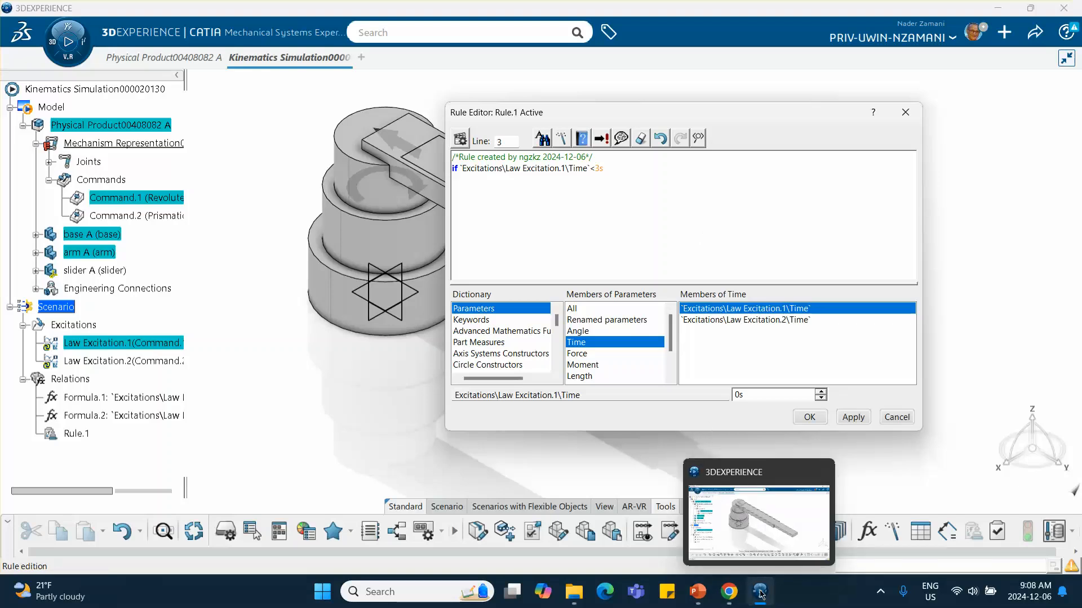
{"action": "left_click", "coordinate": [760, 594]}
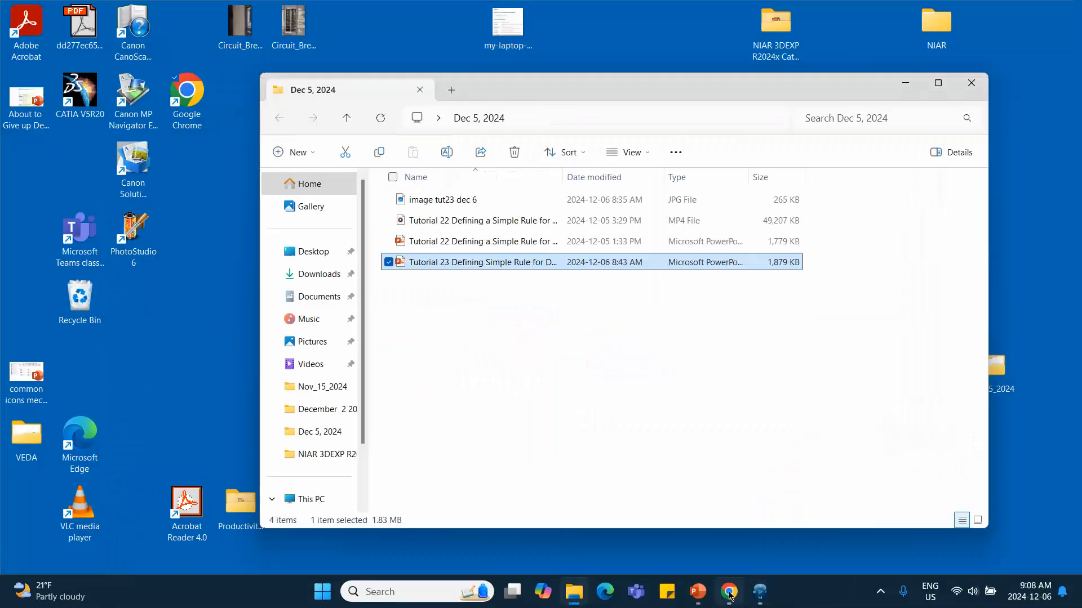
{"action": "left_click", "coordinate": [760, 594]}
{"action": "left_click", "coordinate": [698, 594]}
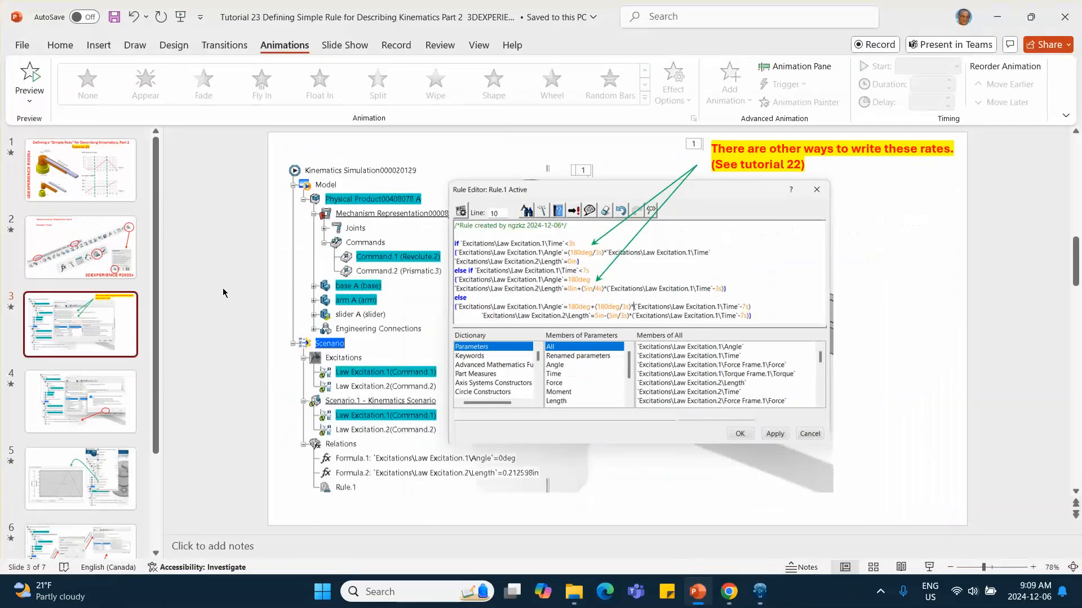
{"action": "key", "text": "Page_Up"}
{"action": "key", "text": "Page_Up"}
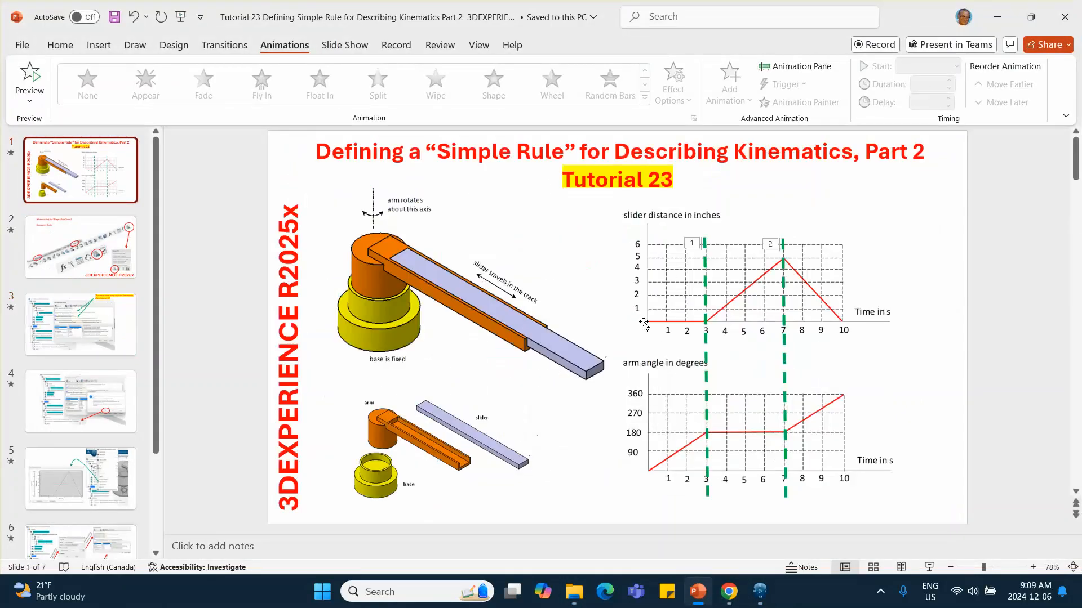
{"action": "left_click", "coordinate": [997, 17]}
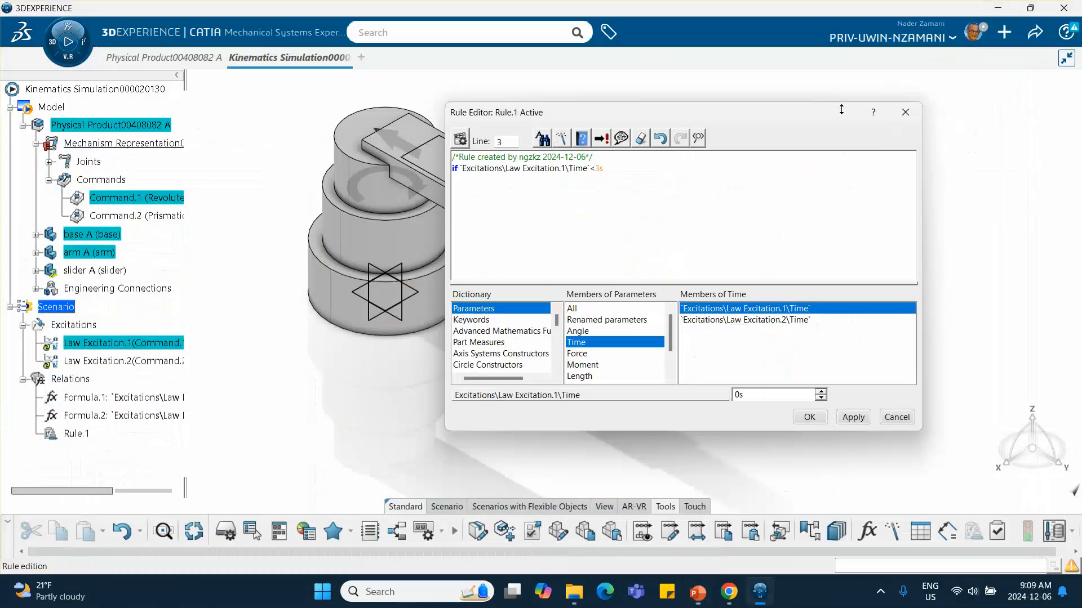
Open the first action block with { and set `Excitations\Law Excitation.1\Angle`=(180deg/3s)*`Excitations\Law Excitation.1\Time`
{"action": "left_click", "coordinate": [622, 174]}
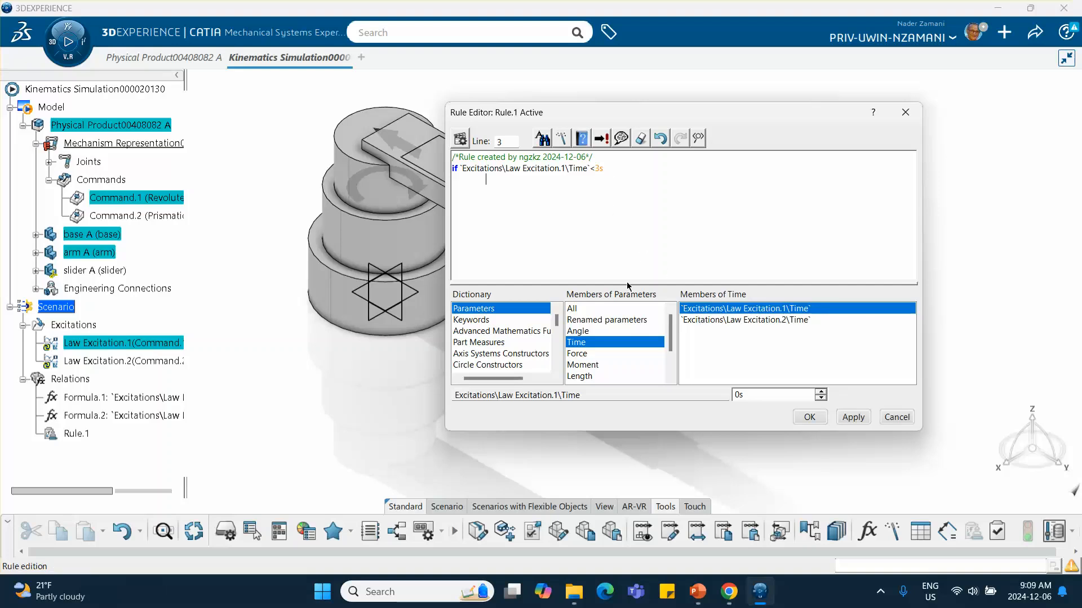
{"action": "left_click", "coordinate": [580, 311]}
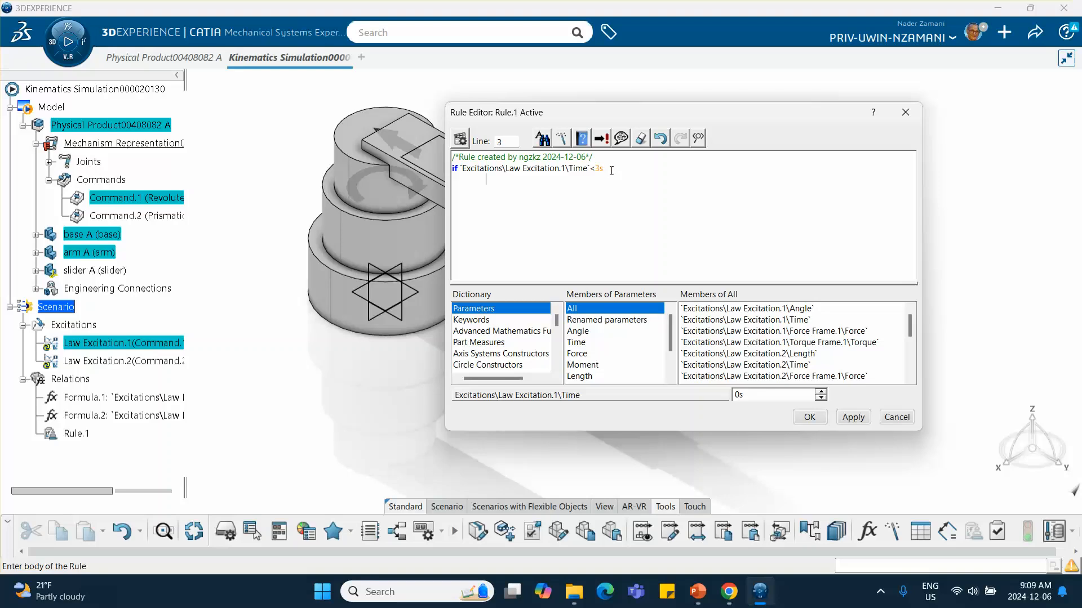
{"action": "type", "text": "{"}
{"action": "double_click", "coordinate": [748, 309]}
{"action": "left_click", "coordinate": [600, 187]}
{"action": "key", "text": "Return"}
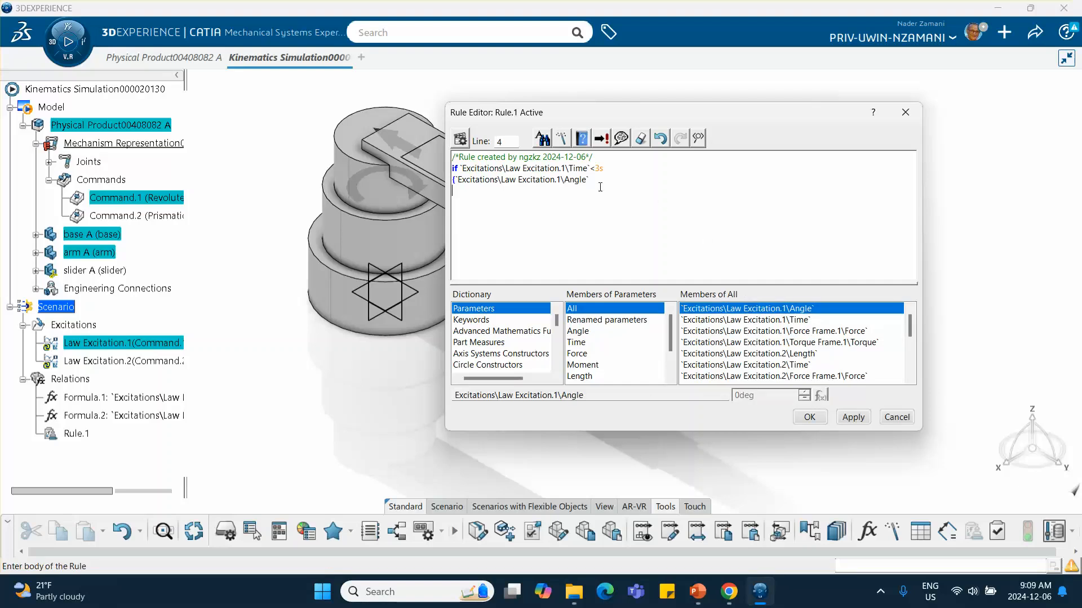
{"action": "left_click", "coordinate": [604, 179]}
{"action": "type", "text": "(180deg/3s)"}
{"action": "type", "text": "*"}
{"action": "left_click", "coordinate": [576, 342]}
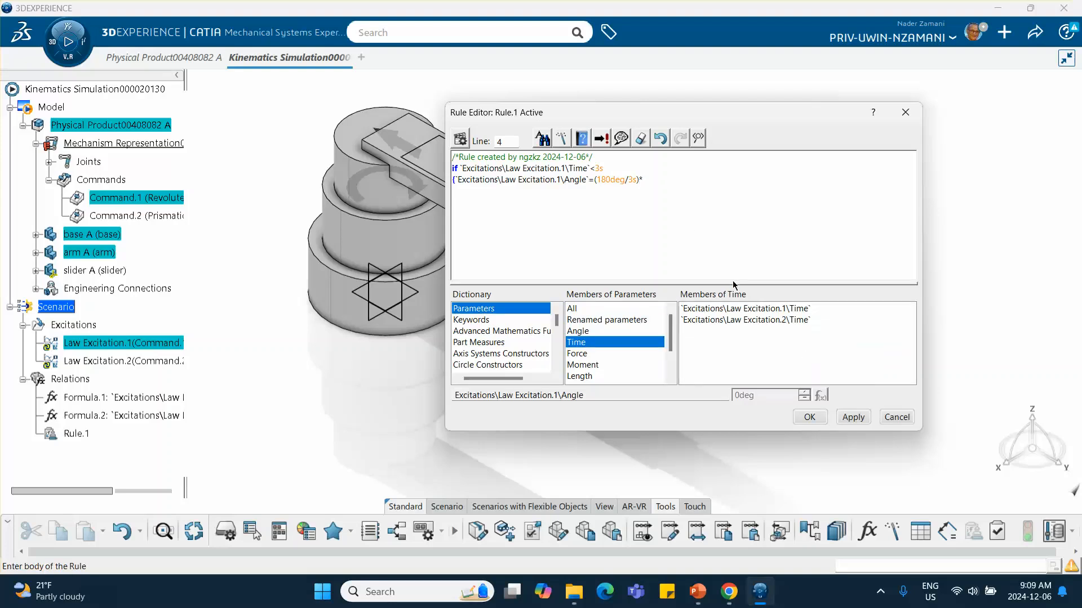
{"action": "double_click", "coordinate": [744, 311]}
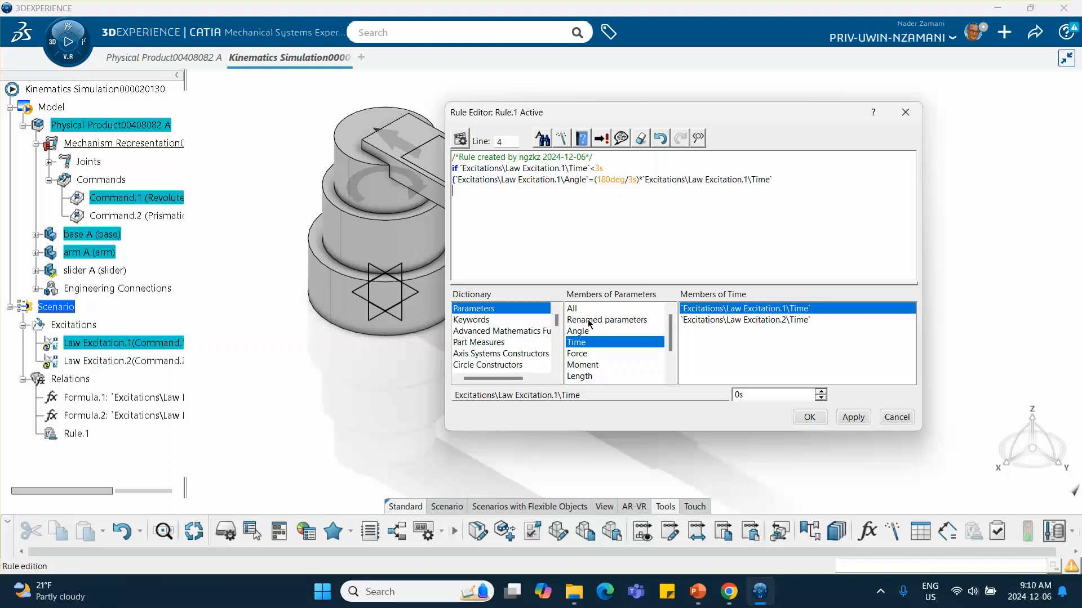
Set `Excitations\Law Excitation.2\Length`=0in in the first block, consulting the slider distance graph in PowerPoint, and close the block with }
{"action": "left_click", "coordinate": [572, 309]}
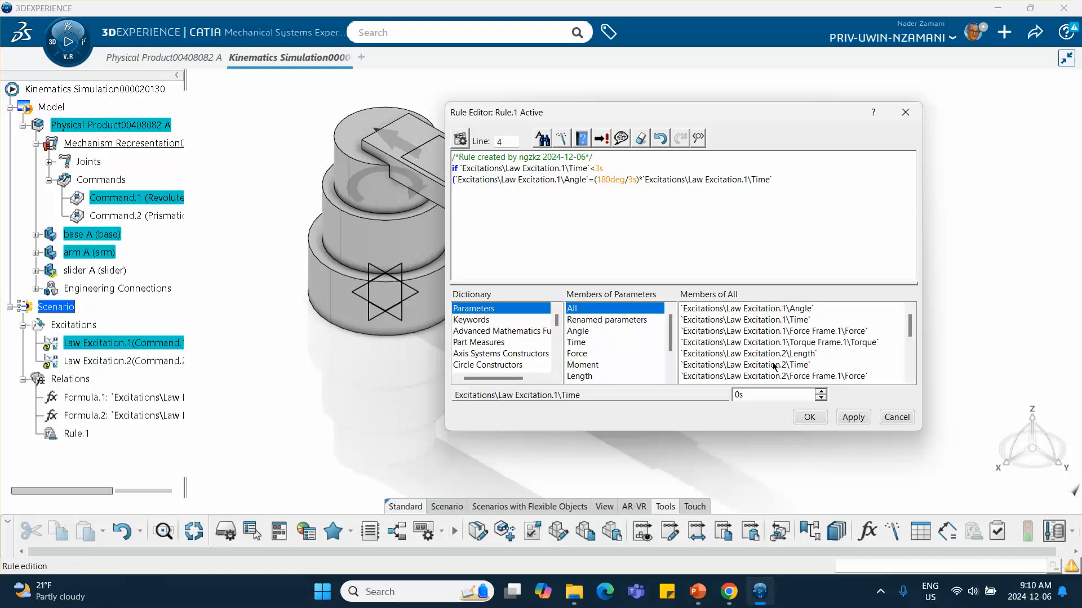
{"action": "double_click", "coordinate": [749, 354]}
{"action": "type", "text": "="}
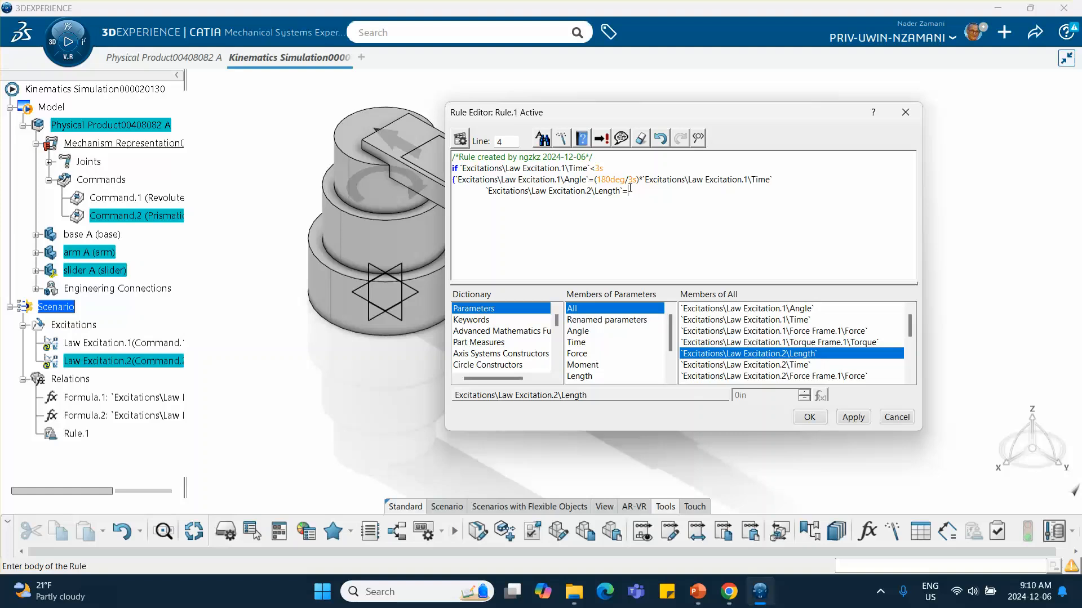
{"action": "left_click", "coordinate": [697, 592]}
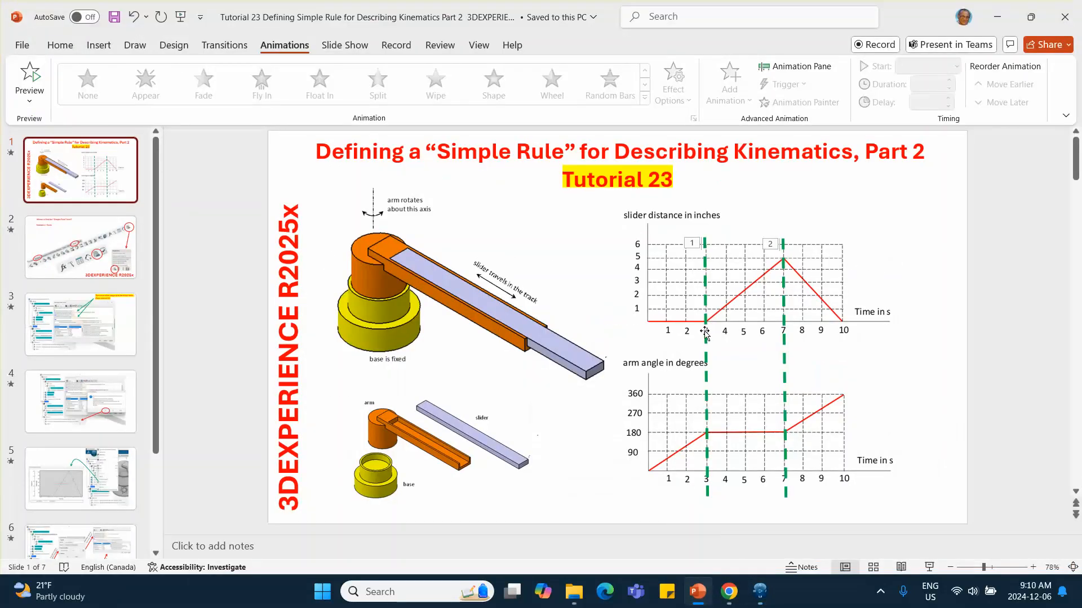
{"action": "left_click", "coordinate": [996, 17]}
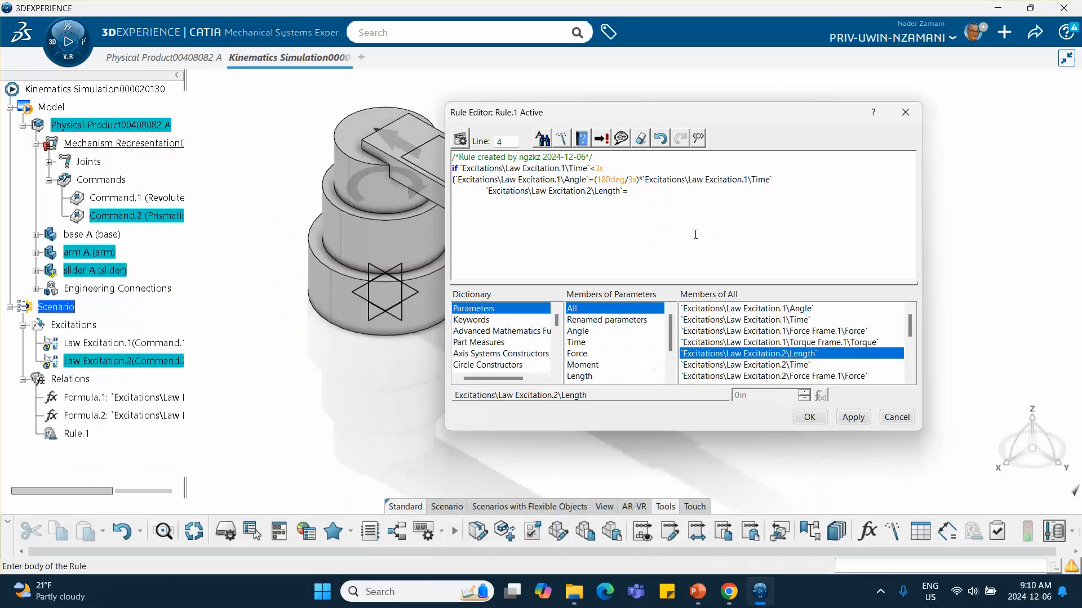
{"action": "left_click", "coordinate": [636, 190]}
{"action": "type", "text": "0in}"}
Add an else if condition to the rule for `Excitations\Law Excitation.1\Time` <7s
{"action": "key", "text": "Return"}
{"action": "type", "text": "e"}
{"action": "type", "text": "ld"}
{"action": "key", "text": "BackSpace"}
{"action": "type", "text": "se if"}
{"action": "left_click", "coordinate": [576, 341]}
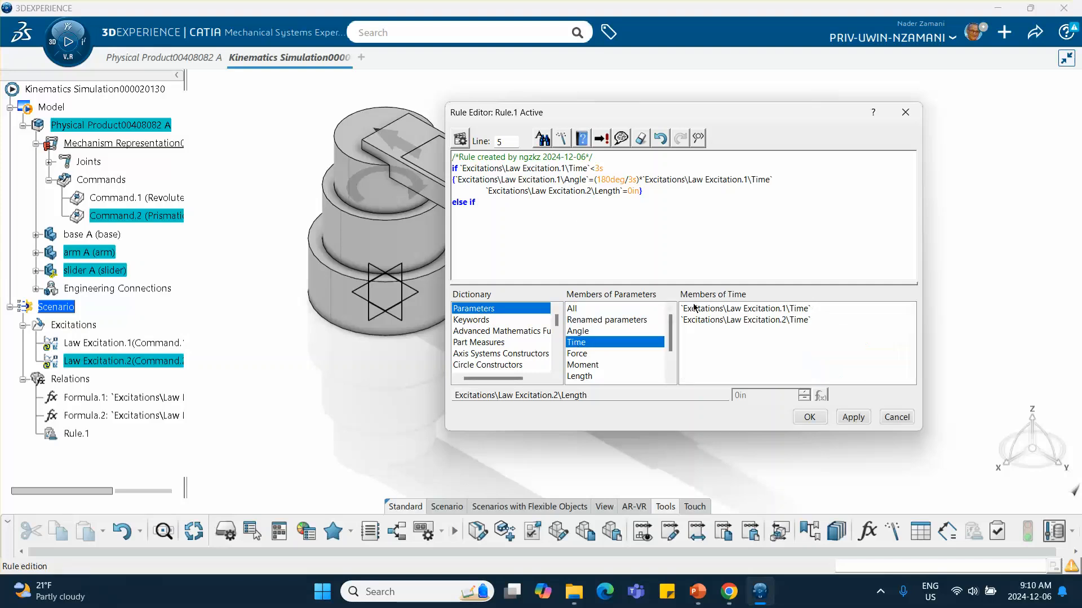
{"action": "double_click", "coordinate": [694, 308]}
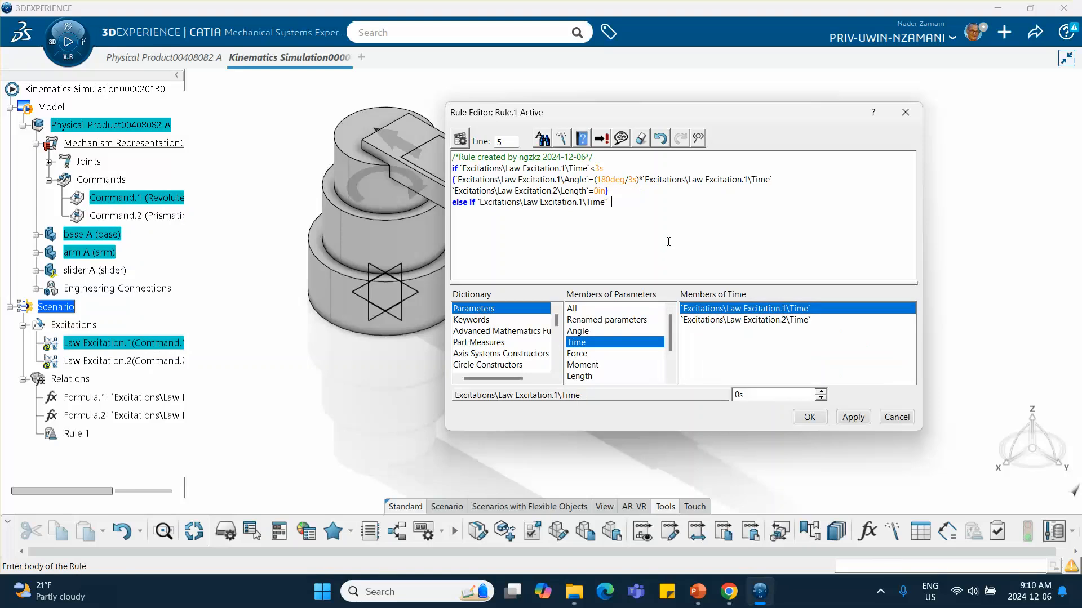
{"action": "type", "text": "<7s"}
{"action": "key", "text": "Return"}
Open the else if block with { and set `Excitations\Law Excitation.1\Angle` =180deg
{"action": "type", "text": "{"}
{"action": "left_click", "coordinate": [622, 320]}
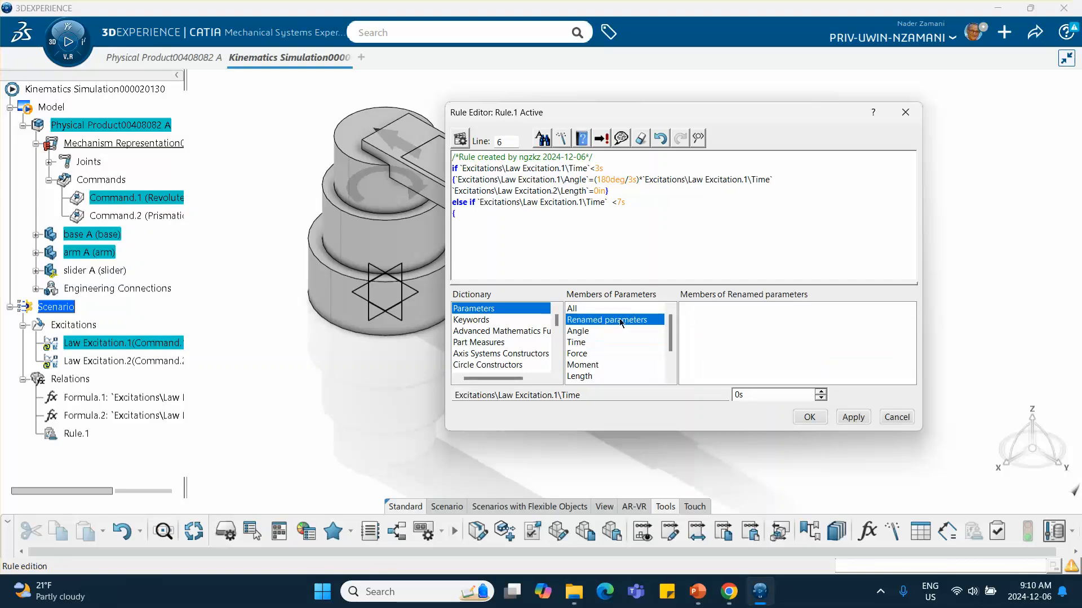
{"action": "left_click", "coordinate": [575, 308]}
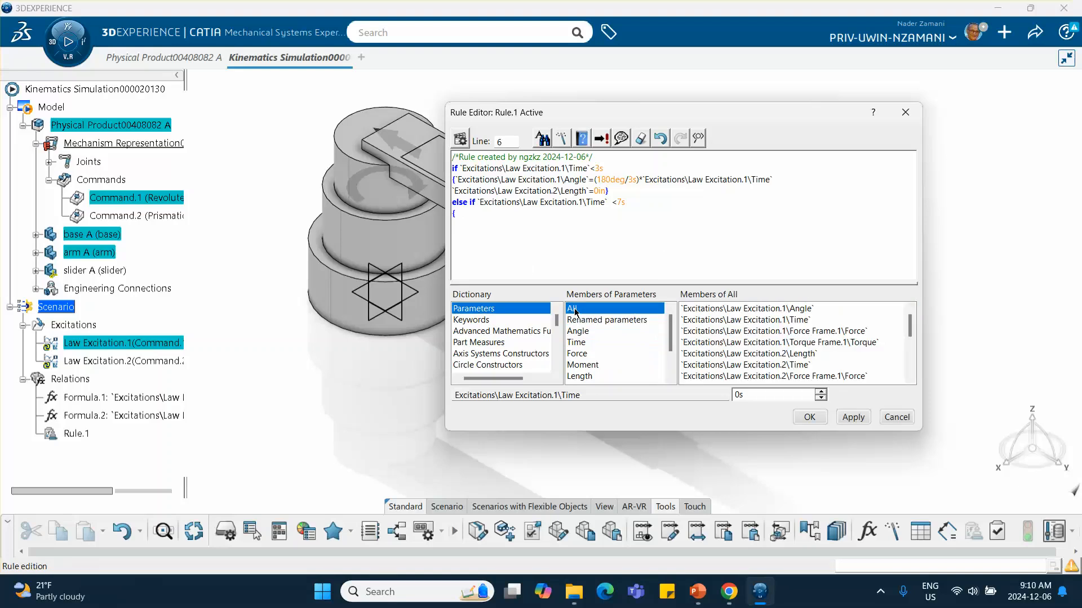
{"action": "double_click", "coordinate": [732, 314]}
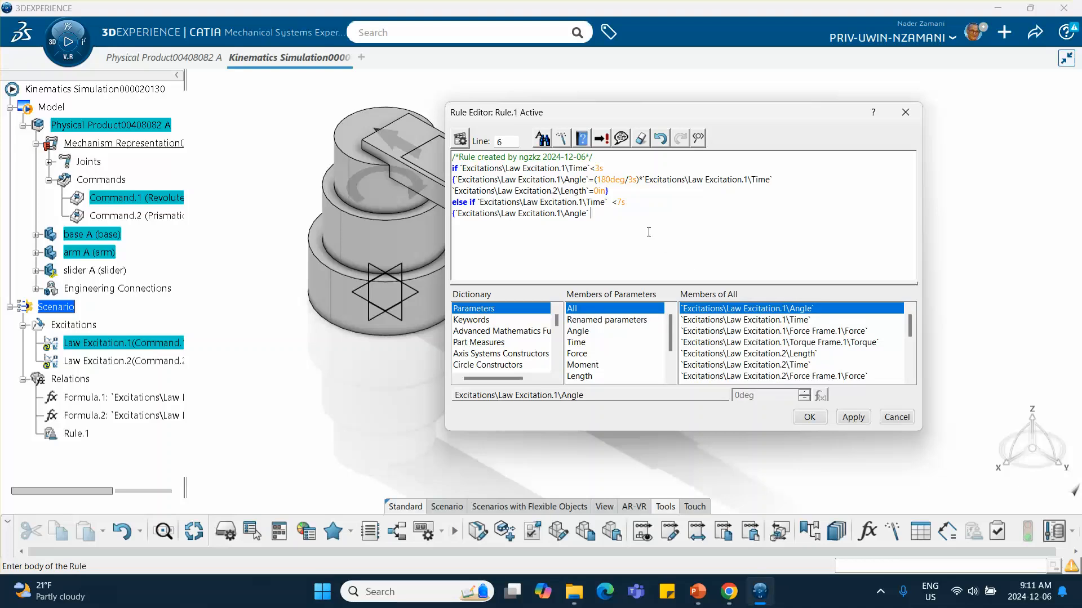
{"action": "type", "text": "=180deg"}
{"action": "key", "text": "Return"}
Begin the `Excitations\Law Excitation.2\Length` expression in the else if block as =0in+(5in/4s)*(
{"action": "left_click", "coordinate": [776, 355]}
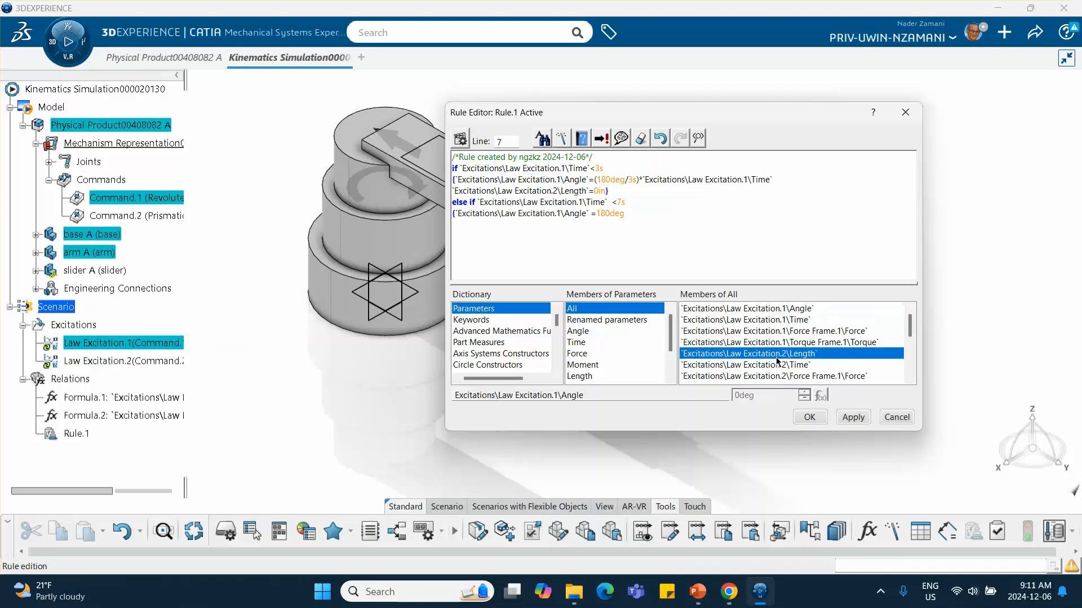
{"action": "double_click", "coordinate": [776, 356]}
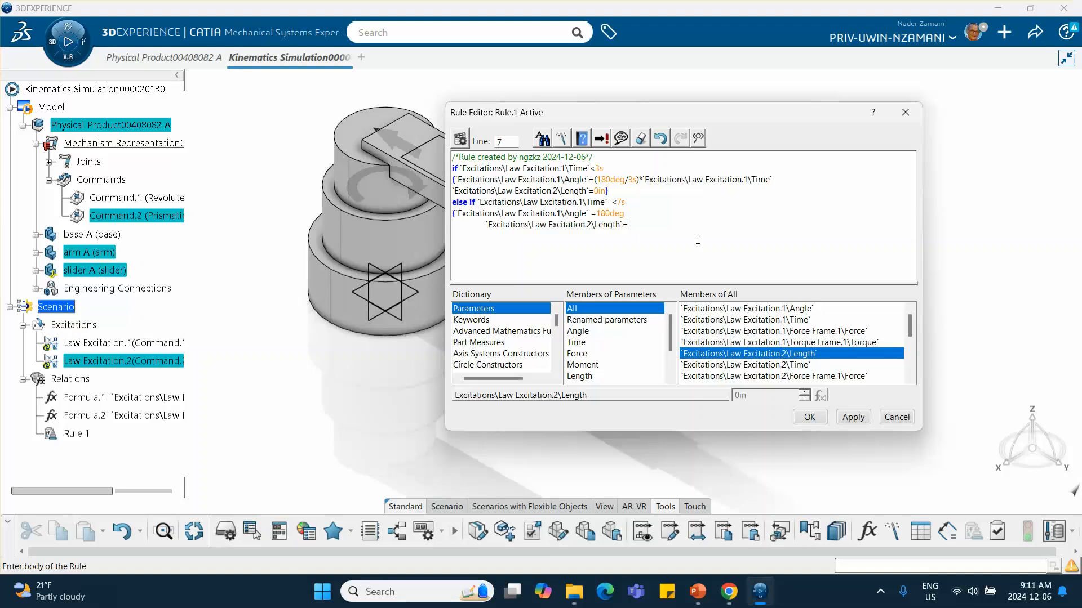
{"action": "type", "text": "("}
{"action": "type", "text": "o"}
{"action": "type", "text": "n+"}
{"action": "type", "text": "("}
{"action": "type", "text": "5"}
{"action": "type", "text": "in/"}
{"action": "type", "text": "4s)"}
{"action": "type", "text": "*("}
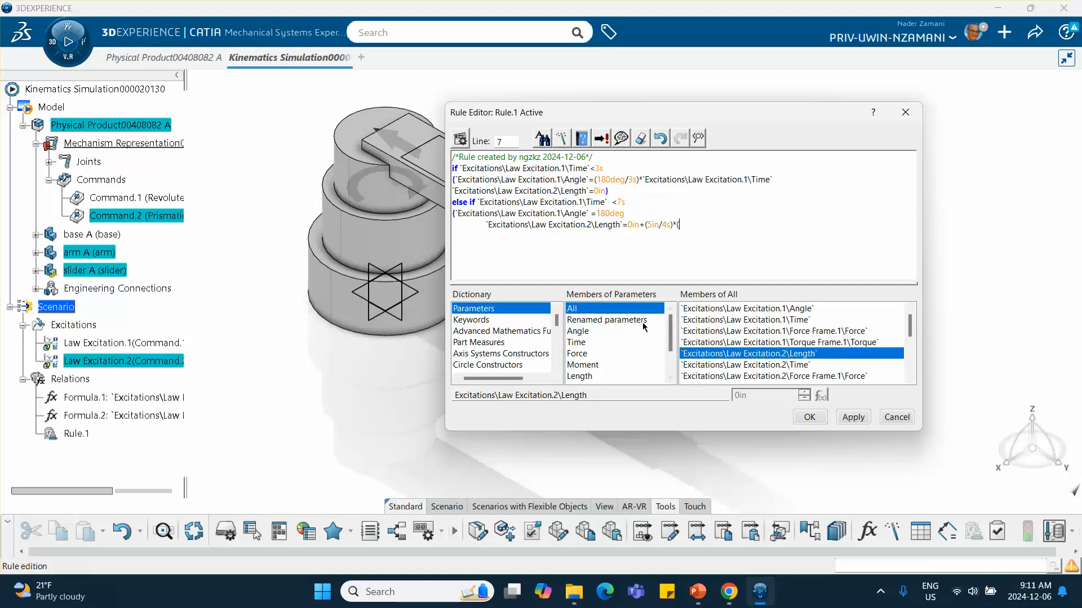
Complete the length expression with `Excitations\Law Excitation.1\Time` -3s) and close the else if block with }
{"action": "left_click", "coordinate": [585, 342]}
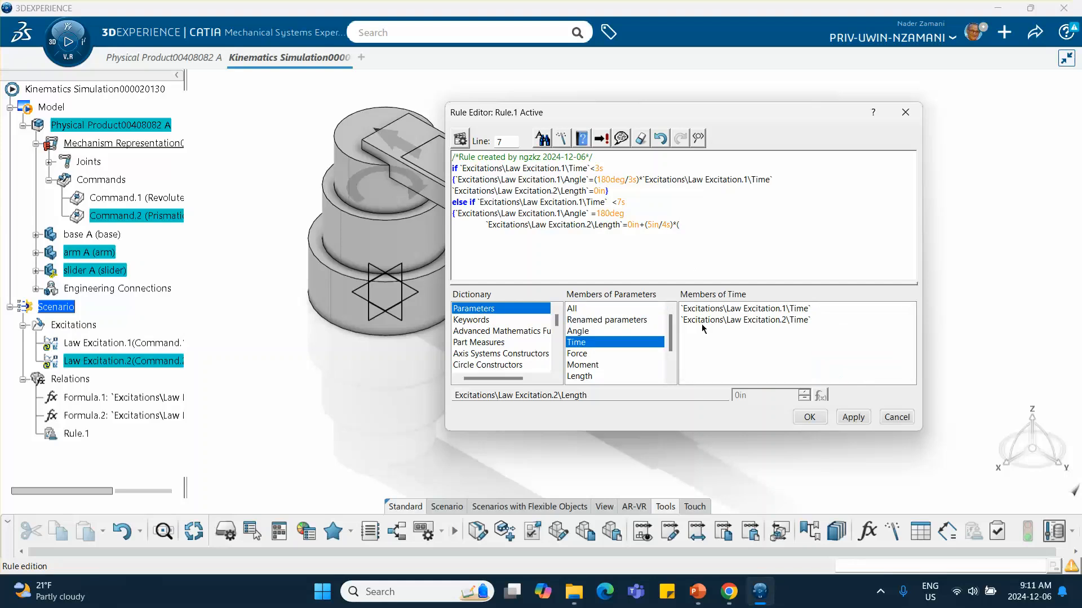
{"action": "double_click", "coordinate": [743, 309]}
{"action": "type", "text": "-"}
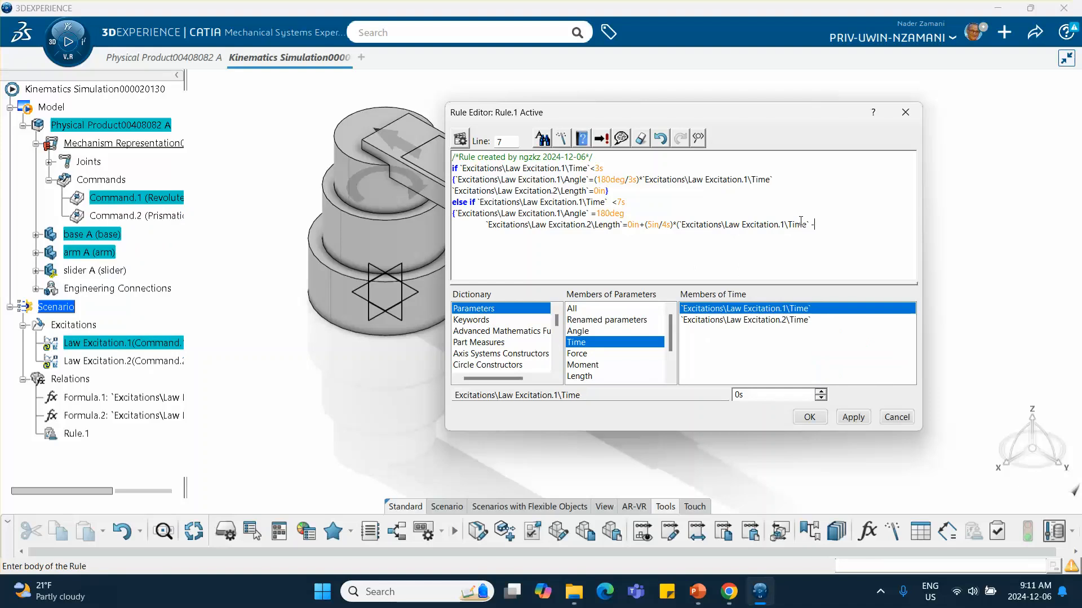
{"action": "type", "text": "3s)"}
{"action": "key", "text": "Return"}
{"action": "left_click", "coordinate": [577, 309]}
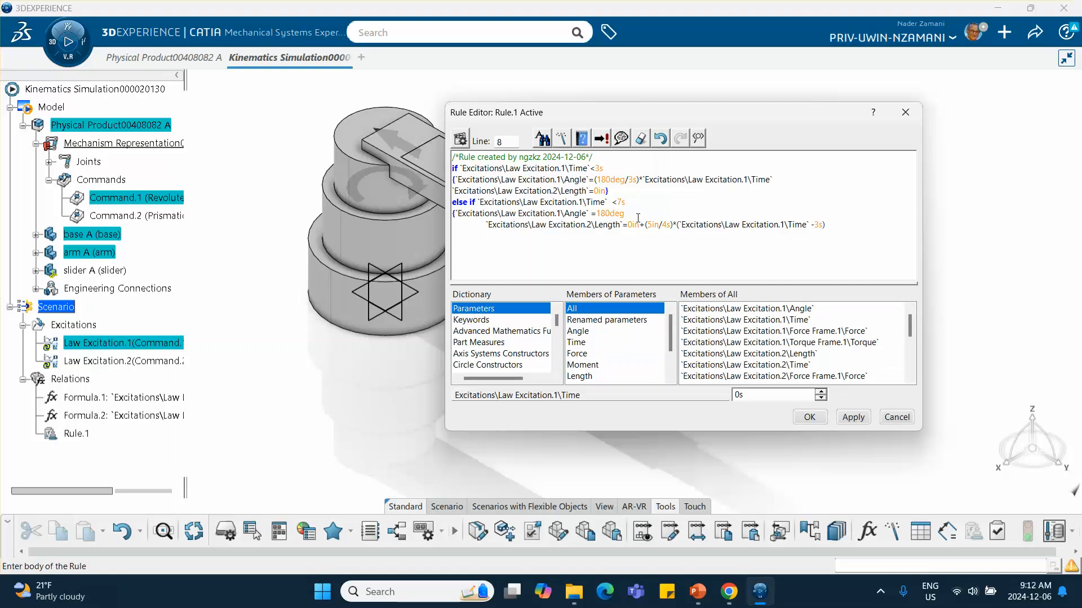
{"action": "left_click", "coordinate": [832, 225]}
{"action": "type", "text": "}"}
Add the final else branch on a new line and open its block with {
{"action": "key", "text": "Return"}
{"action": "type", "text": "else"}
{"action": "key", "text": "Return"}
{"action": "left_click", "coordinate": [504, 238]}
{"action": "key", "text": "Return"}
{"action": "type", "text": "{"}
Set `Excitations\Law Excitation.1\Angle`=180deg+(180deg/3s)*(`Excitations\Law Excitation.1\Time`-7s) in the else block
{"action": "left_click", "coordinate": [579, 332]}
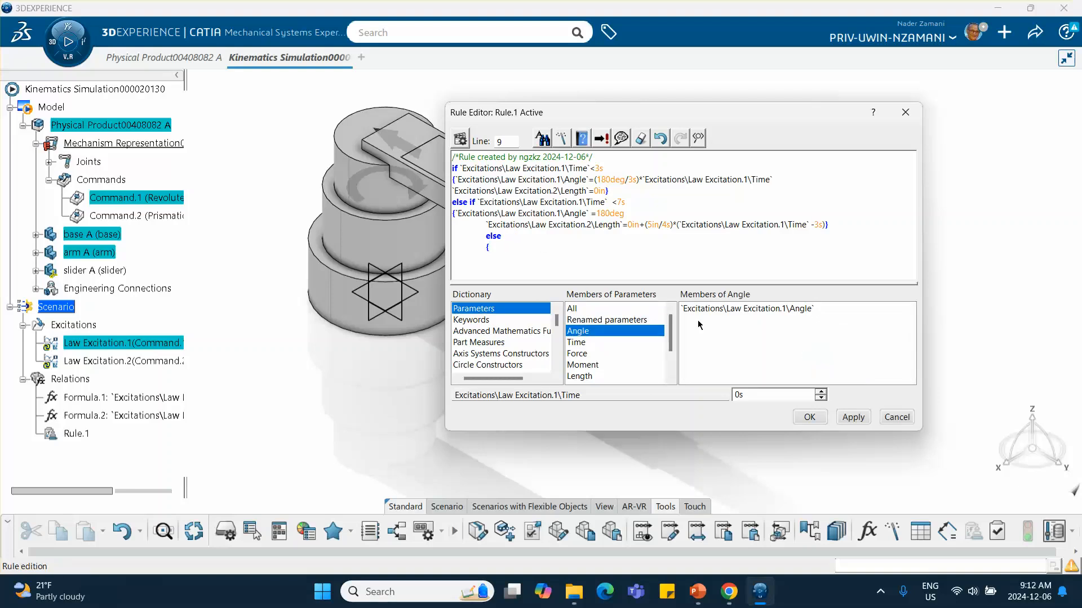
{"action": "left_click", "coordinate": [573, 309]}
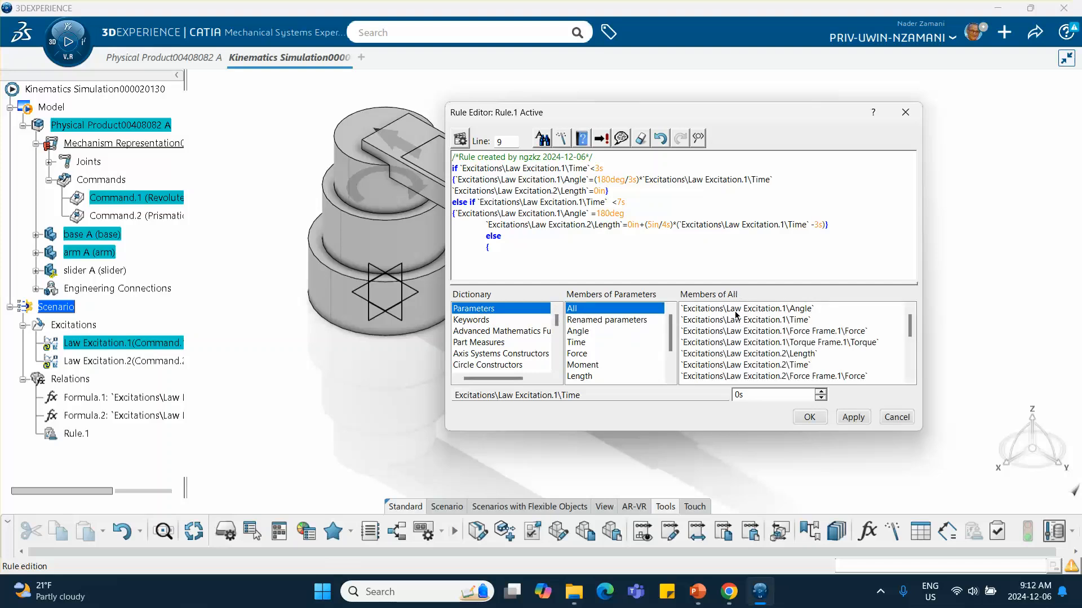
{"action": "double_click", "coordinate": [735, 311]}
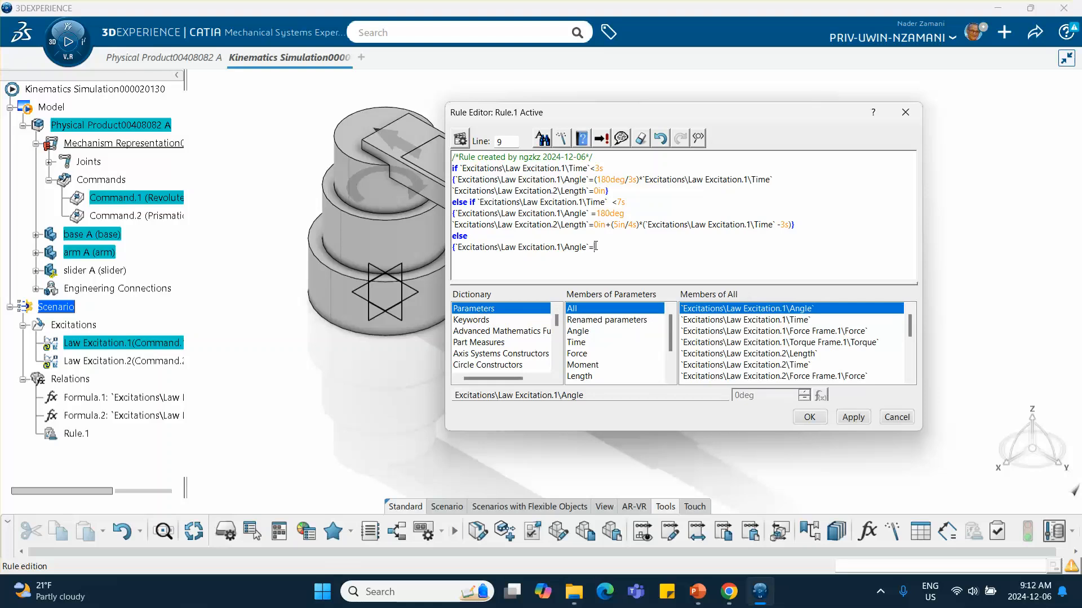
{"action": "type", "text": "180deg+(180deg/3s)*("}
{"action": "left_click", "coordinate": [582, 342]}
{"action": "double_click", "coordinate": [744, 309]}
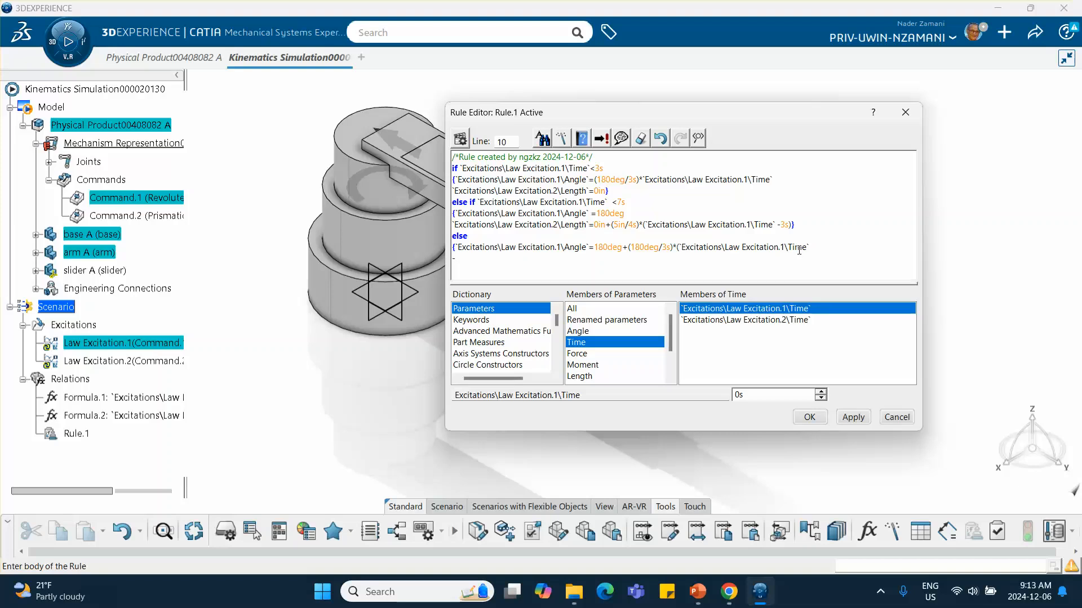
{"action": "left_click", "coordinate": [827, 251]}
{"action": "type", "text": "-7s)"}
{"action": "key", "text": "Return"}
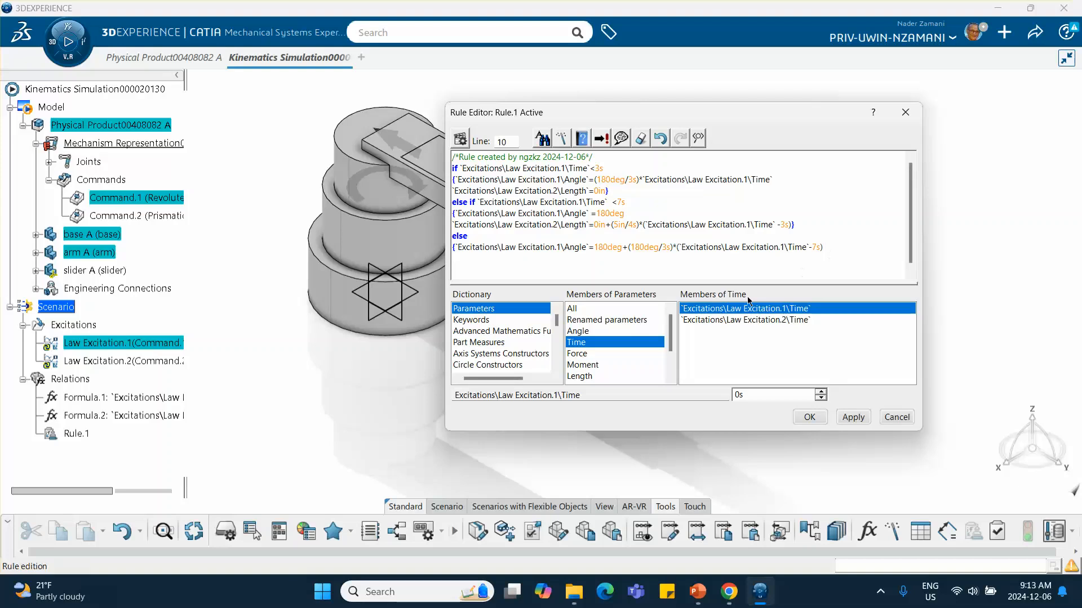
Write `Excitations\Law Excitation.2\Length`=5in-(5in/3s)*(`Excitations\Law Excitation.1\Time` in the else block
{"action": "left_click", "coordinate": [584, 309]}
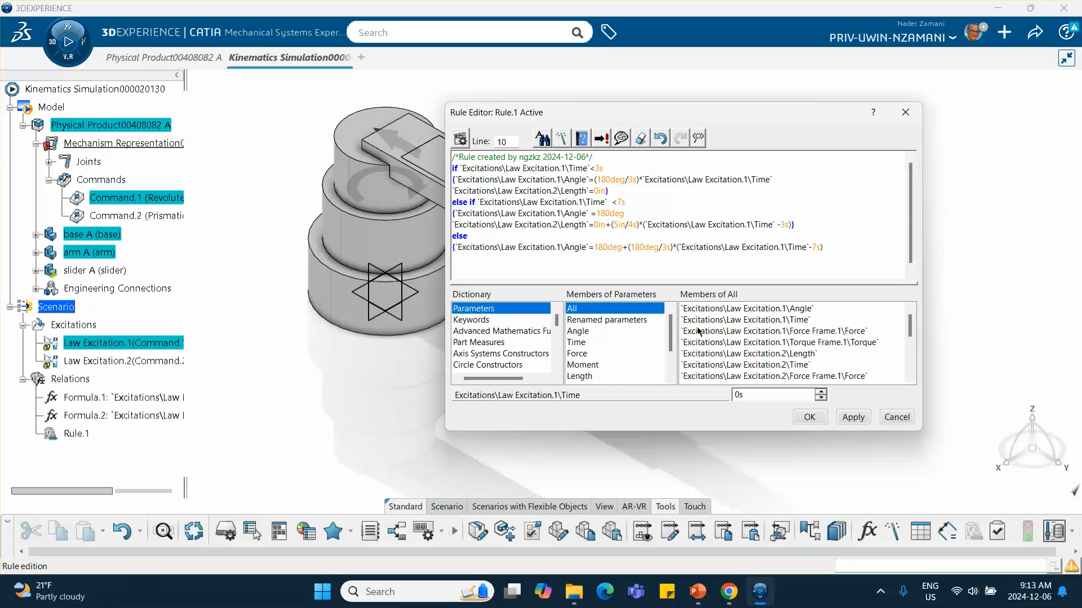
{"action": "left_click", "coordinate": [773, 366]}
{"action": "double_click", "coordinate": [773, 354]}
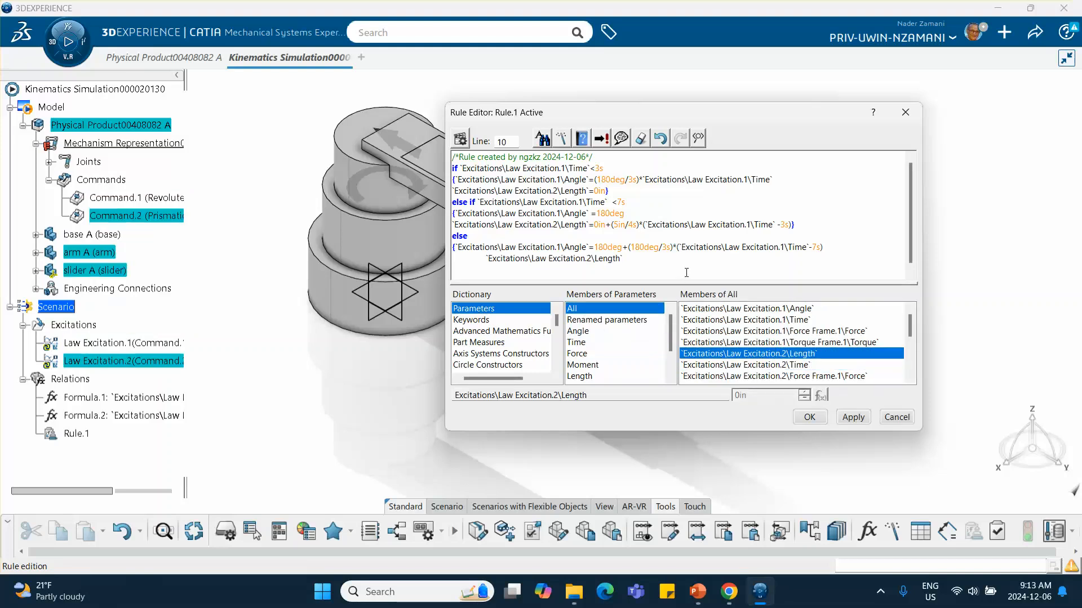
{"action": "type", "text": "=5in-"}
{"action": "type", "text": "(5in/3s)*("}
{"action": "left_click", "coordinate": [576, 343]}
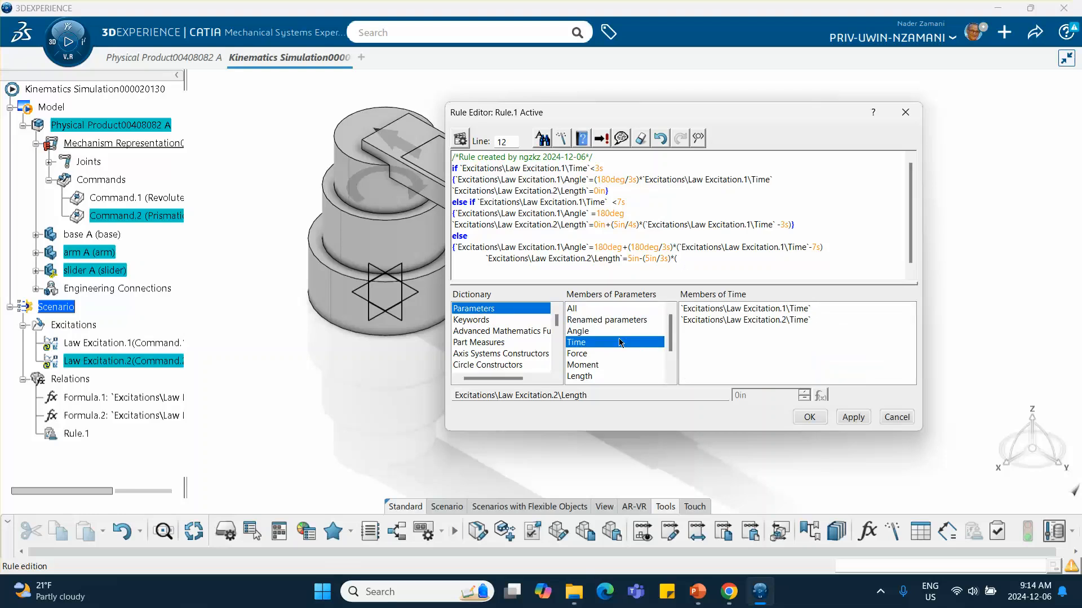
{"action": "double_click", "coordinate": [724, 308]}
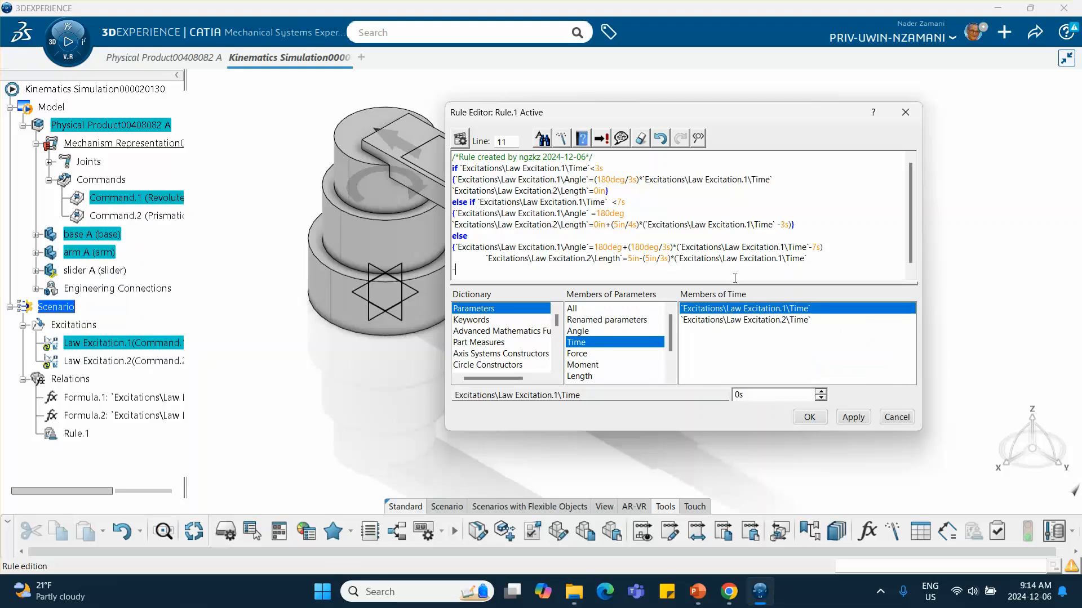
Finish the else block's length expression with -7s) on the same line
{"action": "type", "text": "-7s)"}
{"action": "key", "text": "BackSpace"}
{"action": "key", "text": "BackSpace"}
{"action": "key", "text": "BackSpace"}
{"action": "key", "text": "BackSpace"}
{"action": "key", "text": "BackSpace"}
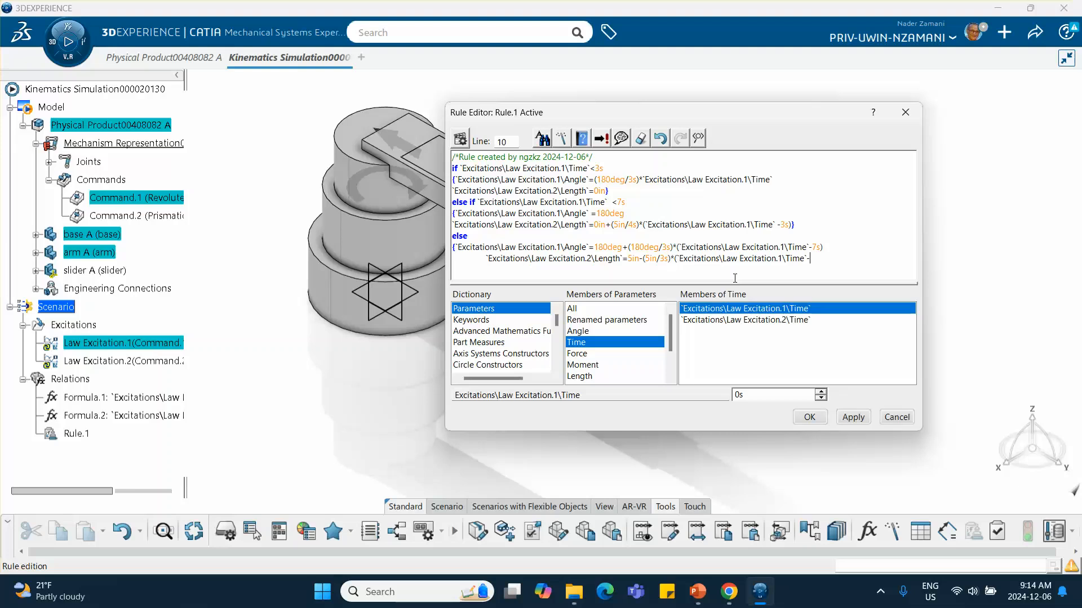
{"action": "type", "text": "-7s"}
{"action": "type", "text": ")"}
Check the rule's syntax, closing the else block with } after its length expression
{"action": "left_click", "coordinate": [602, 139]}
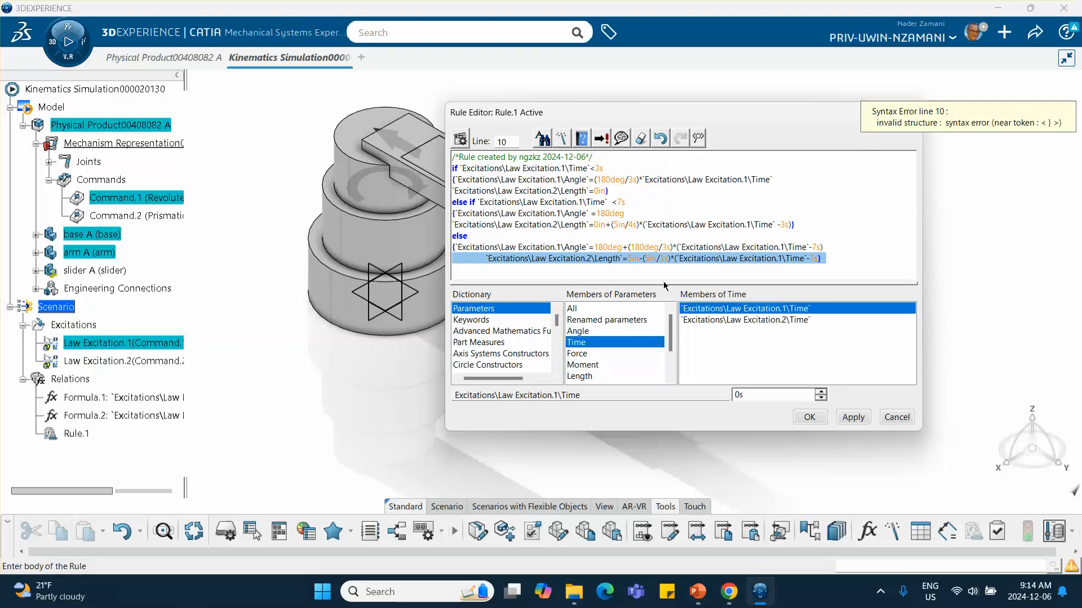
{"action": "left_click", "coordinate": [628, 277]}
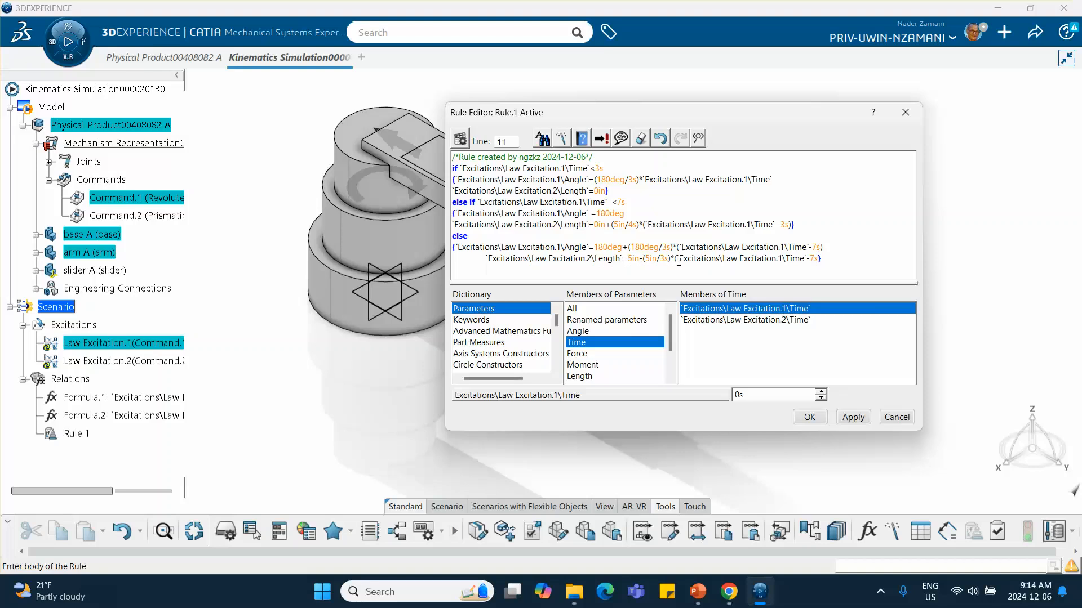
{"action": "left_click", "coordinate": [820, 260]}
{"action": "left_click", "coordinate": [601, 138]}
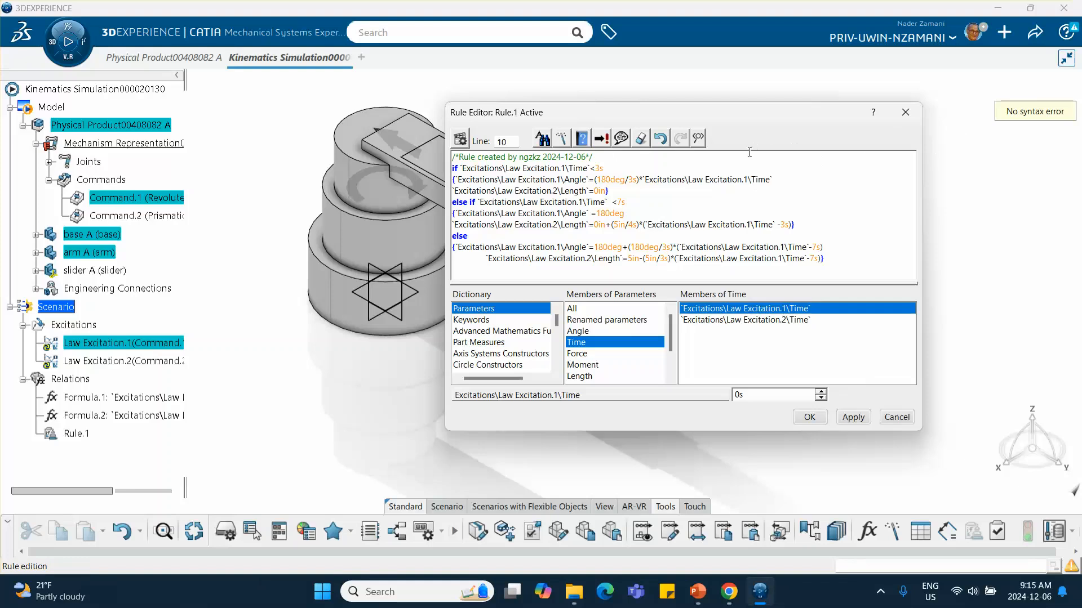
Accept the rule and make it the active relation for the angle and length, inactivating Formula.1 and Formula.2
{"action": "left_click", "coordinate": [810, 416]}
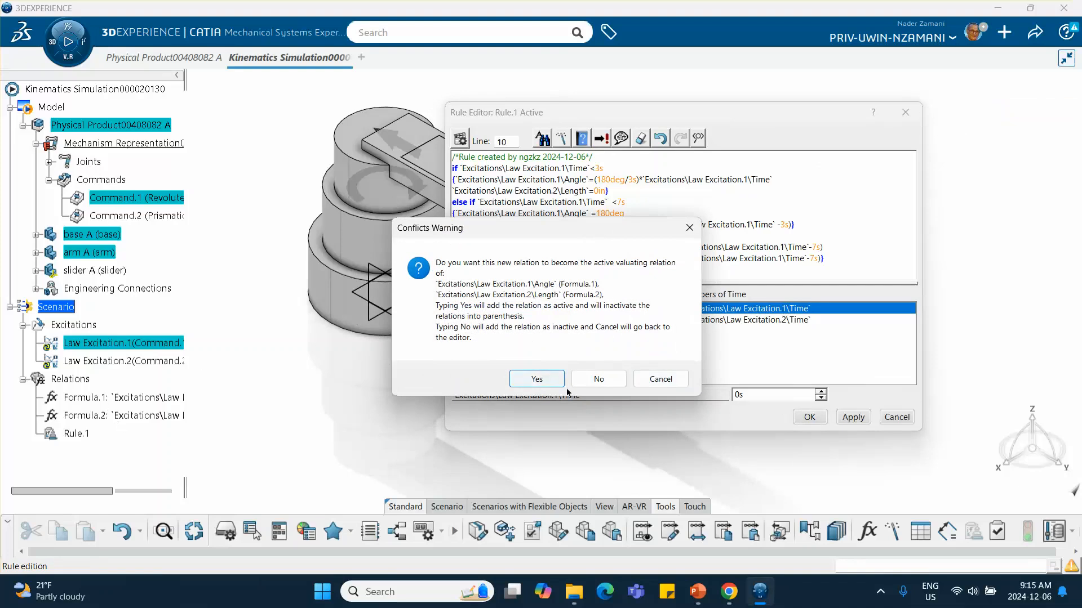
{"action": "left_click", "coordinate": [536, 379]}
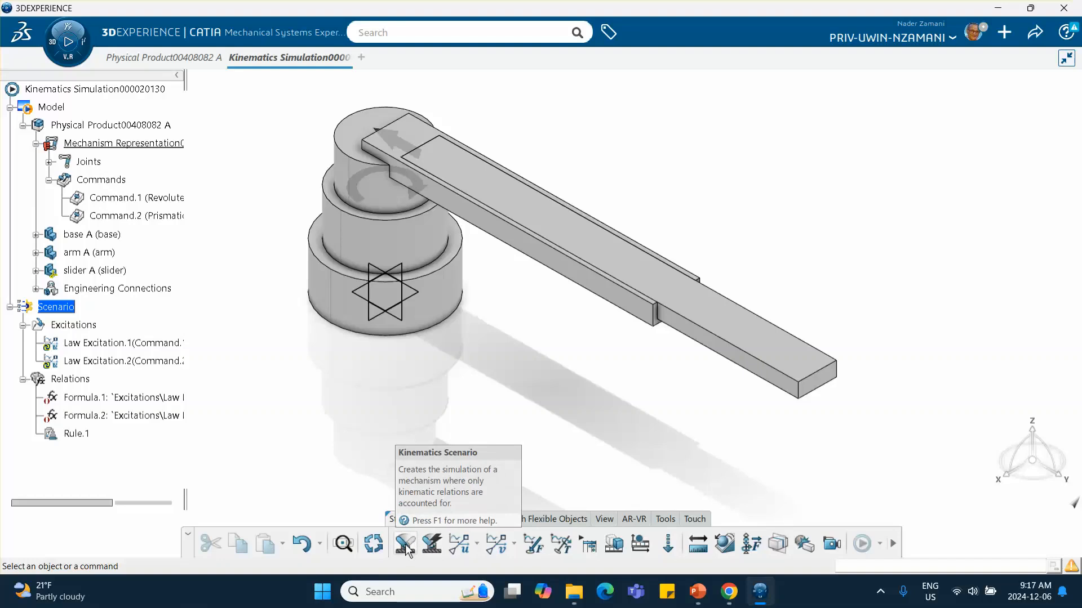
Create a kinematics scenario that references Law Excitation.1 and Law Excitation.2
{"action": "left_click", "coordinate": [405, 544]}
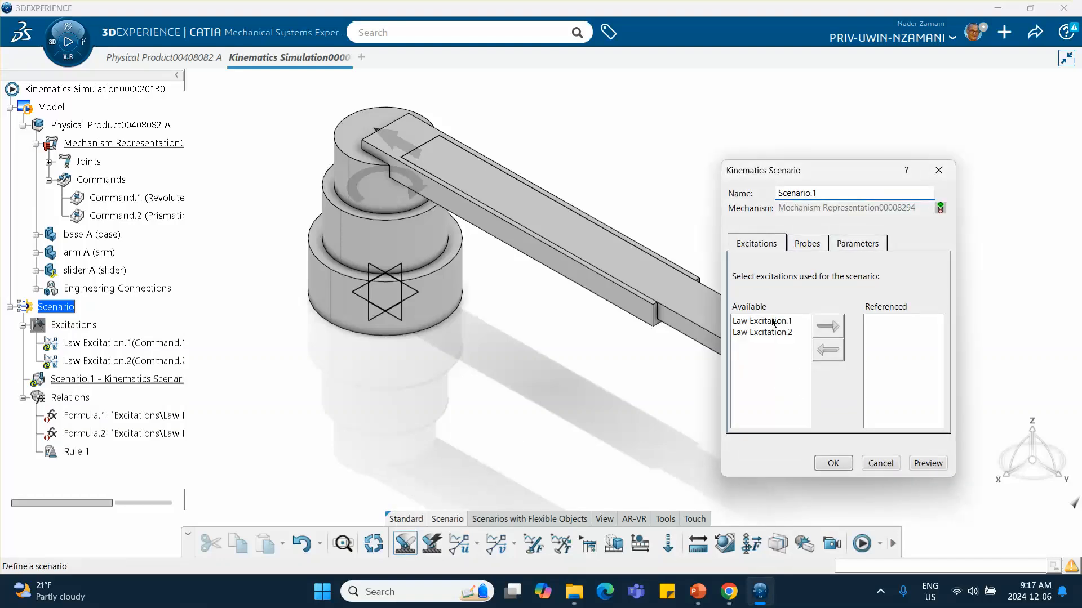
{"action": "left_click", "coordinate": [773, 322]}
{"action": "left_click", "coordinate": [826, 328]}
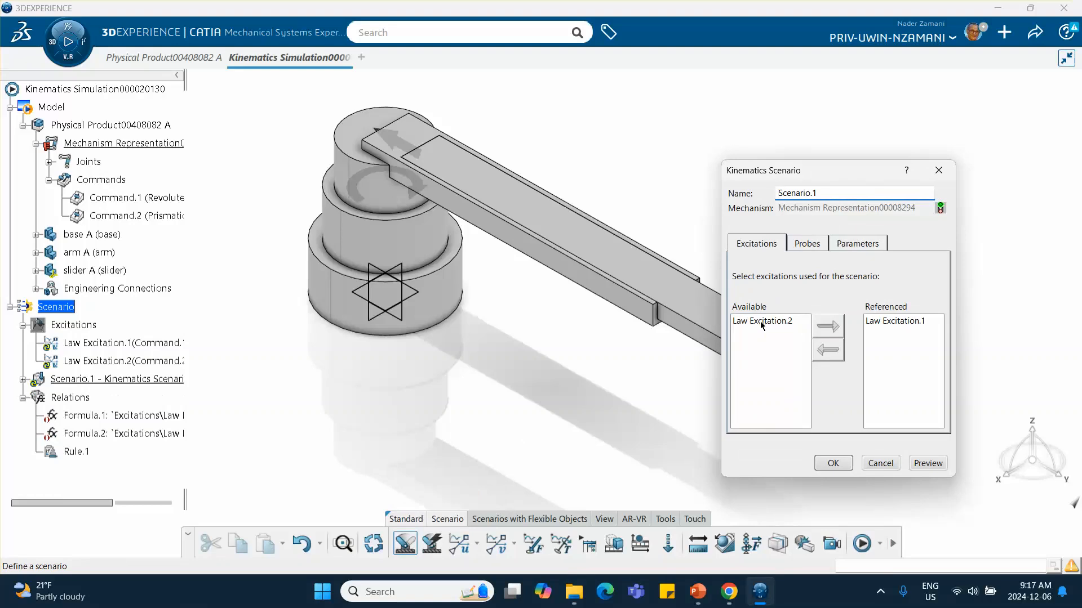
{"action": "left_click", "coordinate": [761, 322]}
{"action": "left_click", "coordinate": [831, 330]}
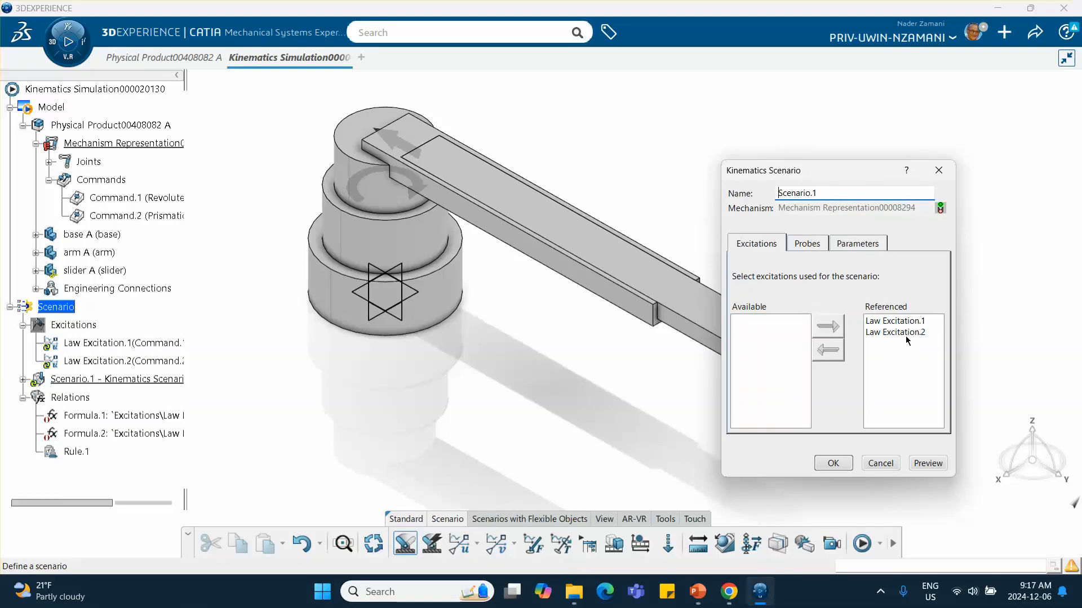
Set the scenario's simulation time step to 0.1 s and confirm the scenario
{"action": "left_click", "coordinate": [848, 242]}
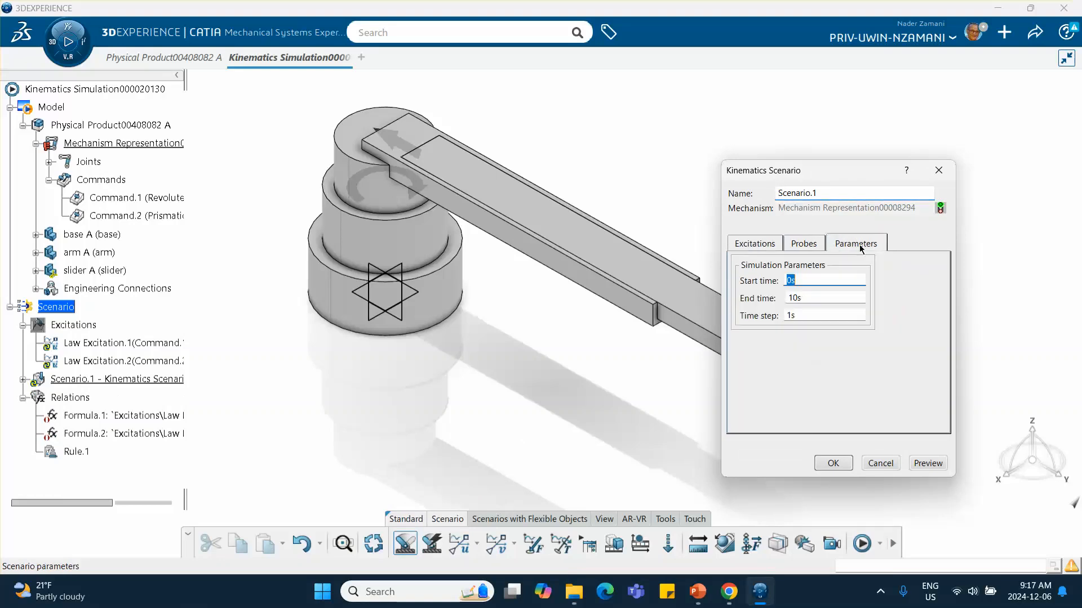
{"action": "left_click", "coordinate": [806, 316]}
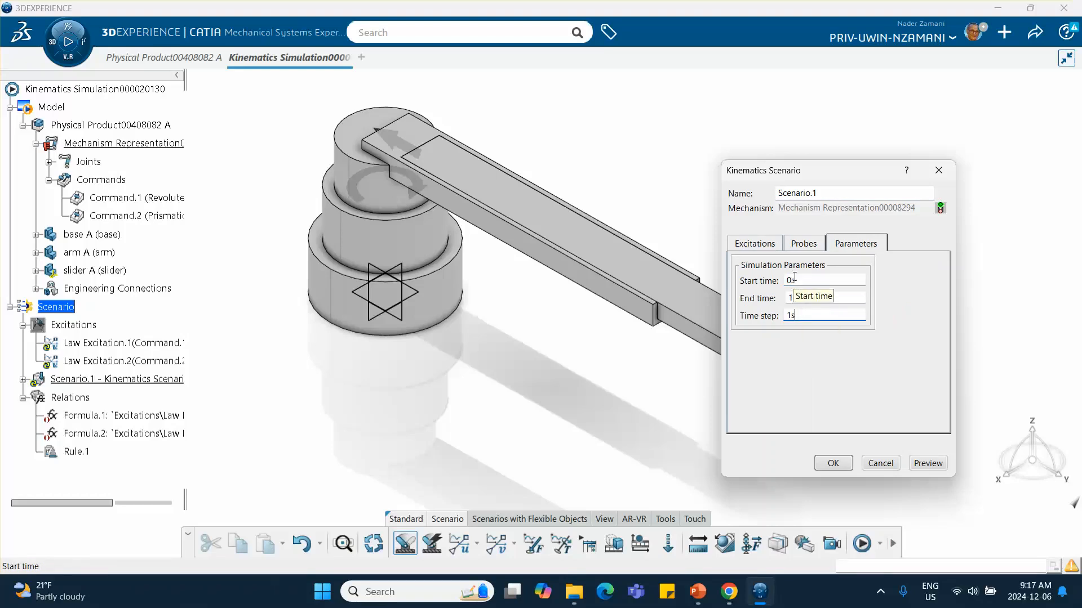
{"action": "left_click_drag", "start_coordinate": [806, 315], "coordinate": [741, 309]}
{"action": "key", "text": "BackSpace"}
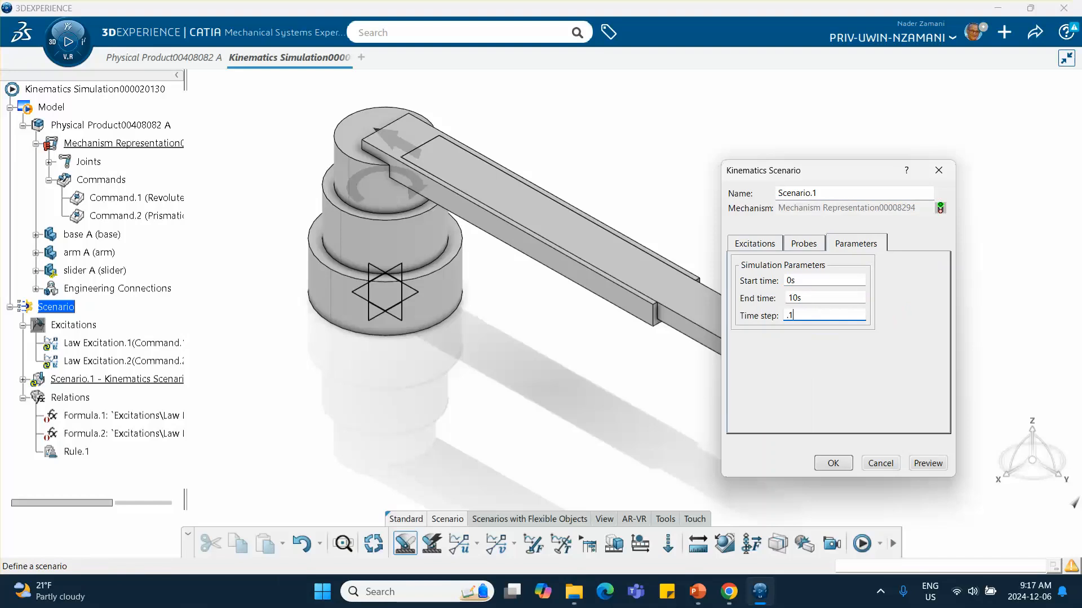
{"action": "left_click", "coordinate": [837, 464]}
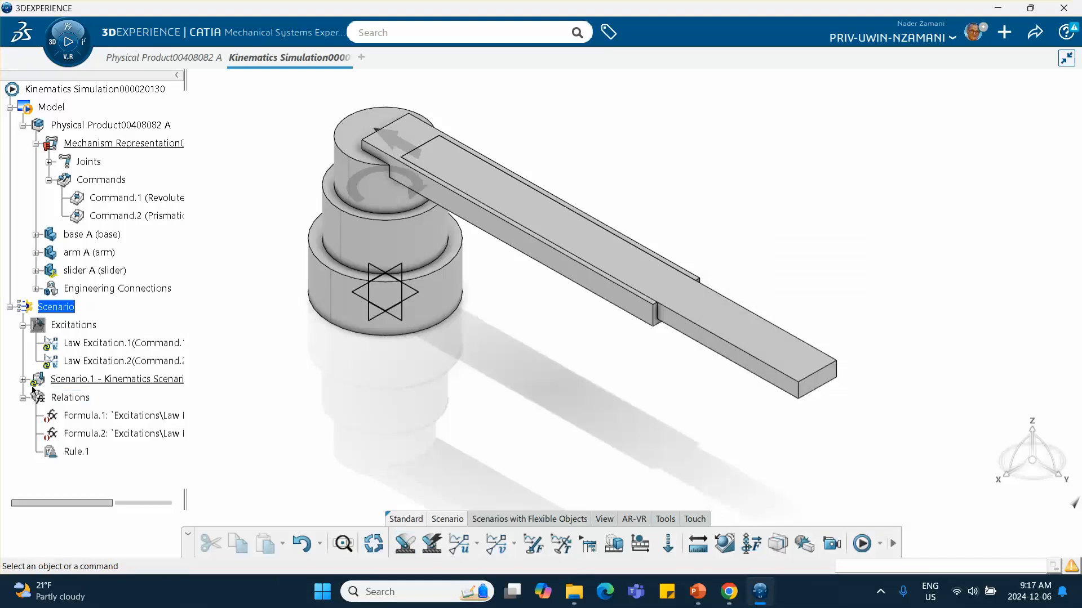
Expand Scenario.1 in the tree to examine the excitations it references
{"action": "left_click", "coordinate": [22, 381]}
{"action": "right_click", "coordinate": [136, 383]}
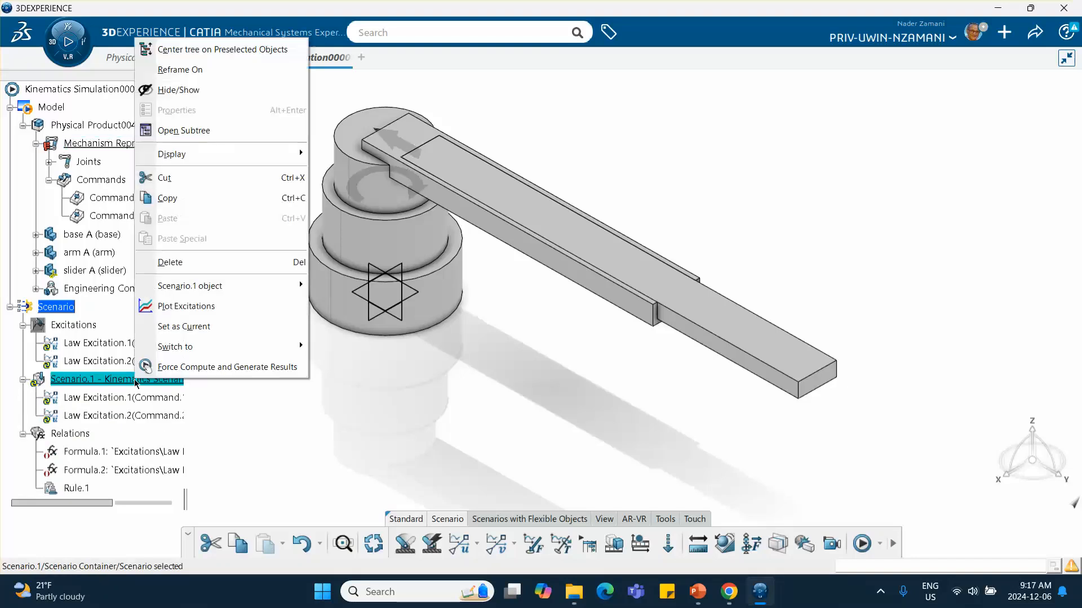
{"action": "left_click", "coordinate": [264, 420]}
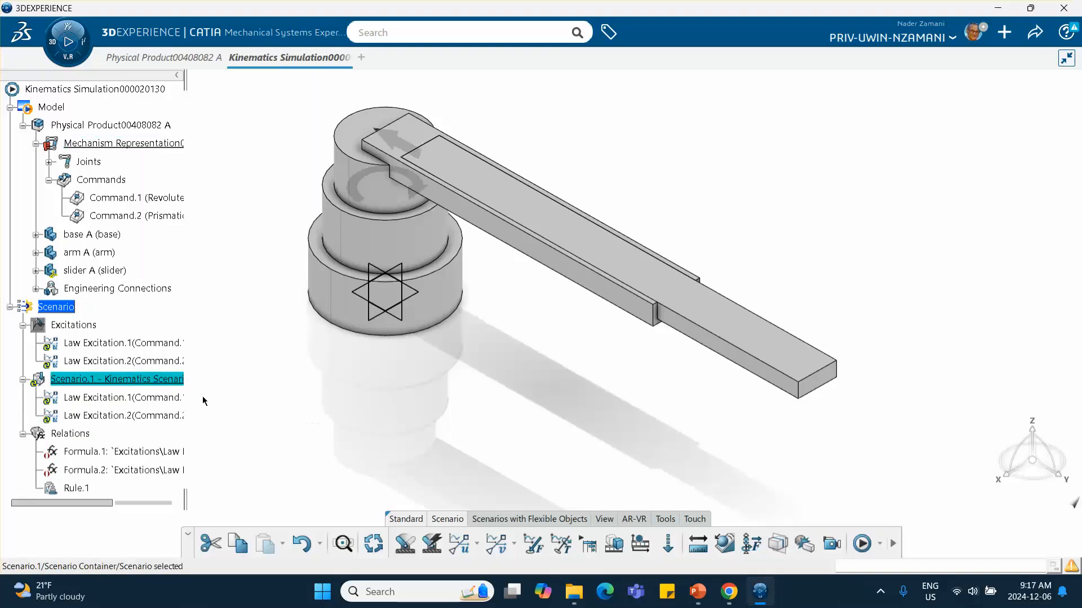
Plot the excitations of Scenario.1 to examine the angle and length curves over time, and close the plot
{"action": "right_click", "coordinate": [167, 387]}
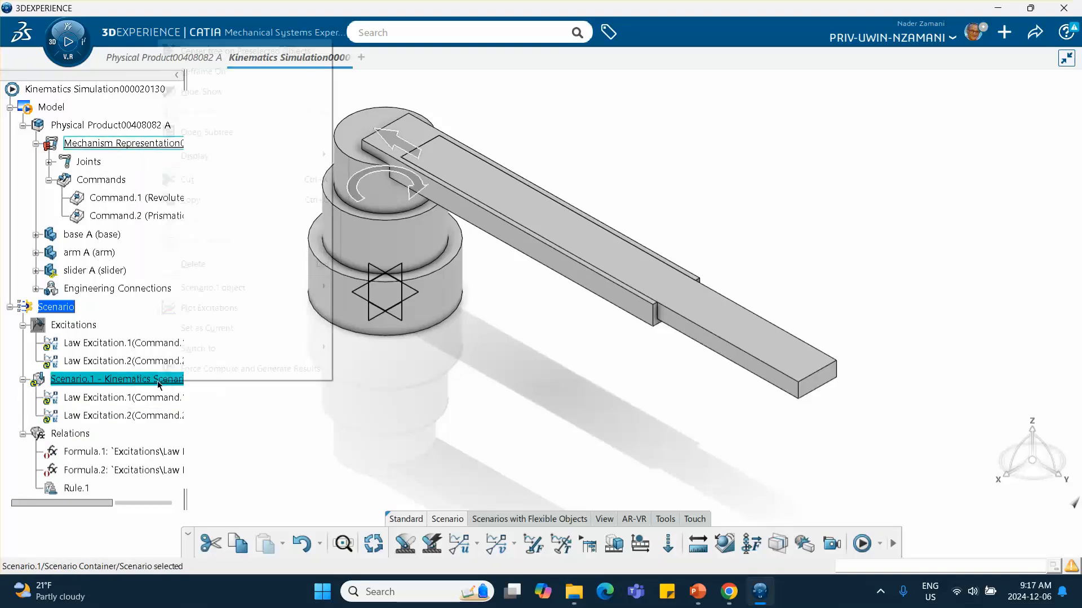
{"action": "left_click", "coordinate": [199, 308]}
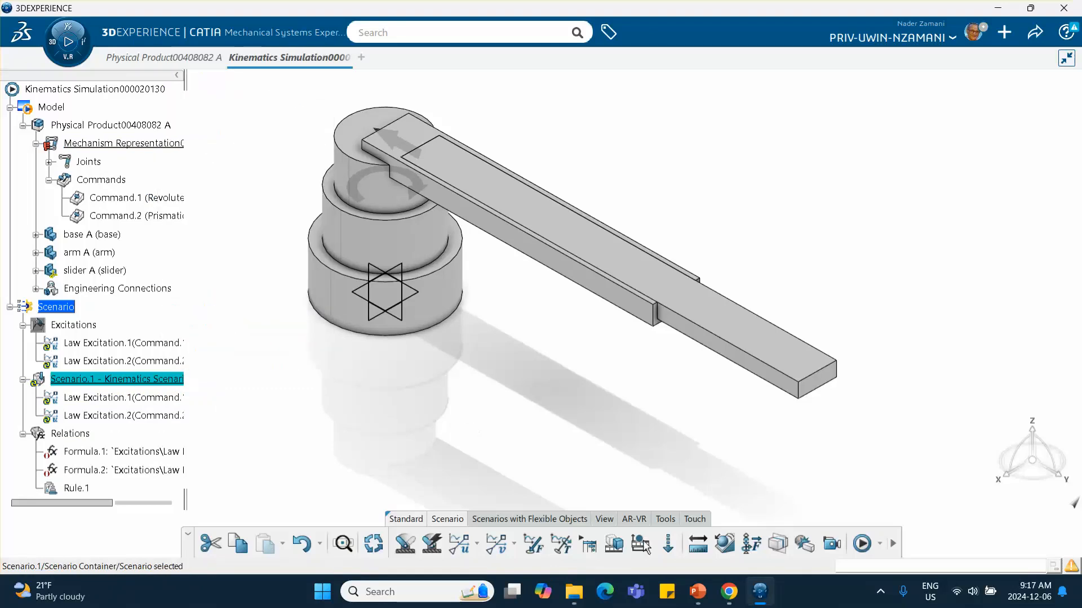
{"action": "left_click", "coordinate": [698, 592]}
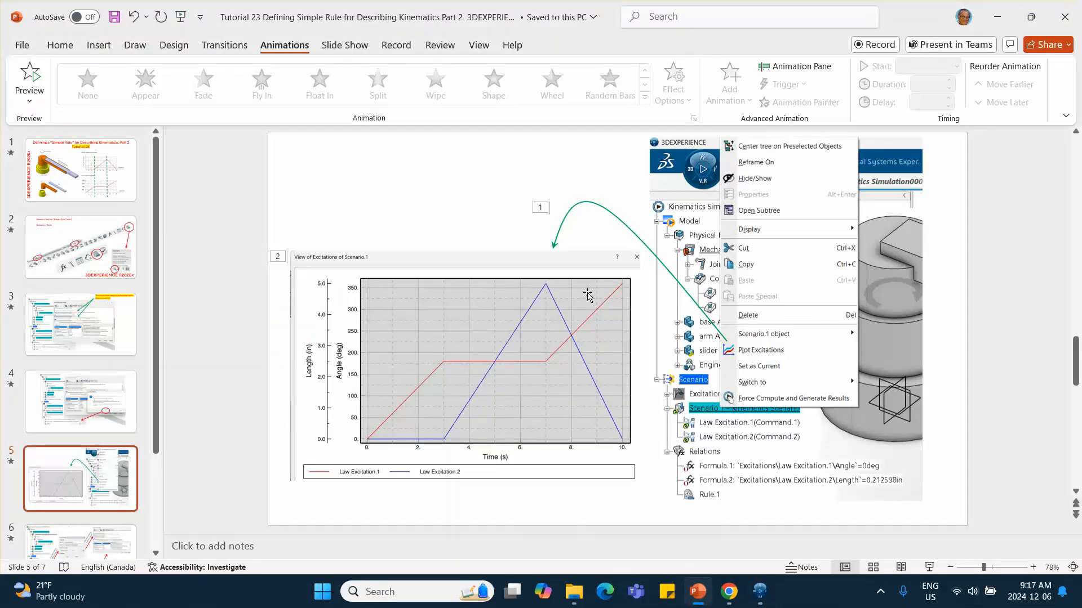
{"action": "left_click", "coordinate": [760, 592]}
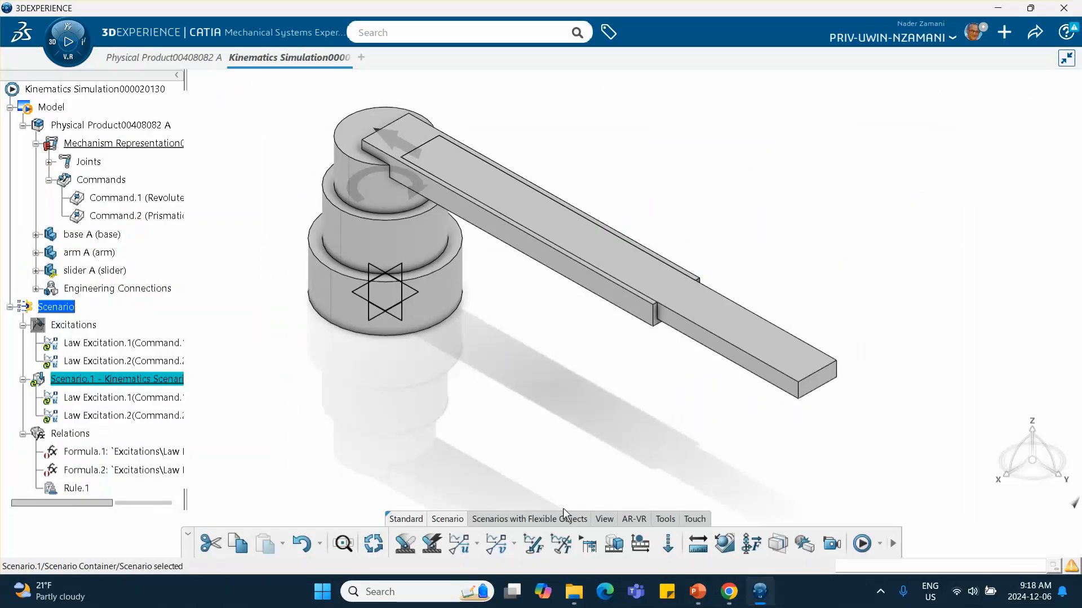
{"action": "right_click", "coordinate": [140, 384]}
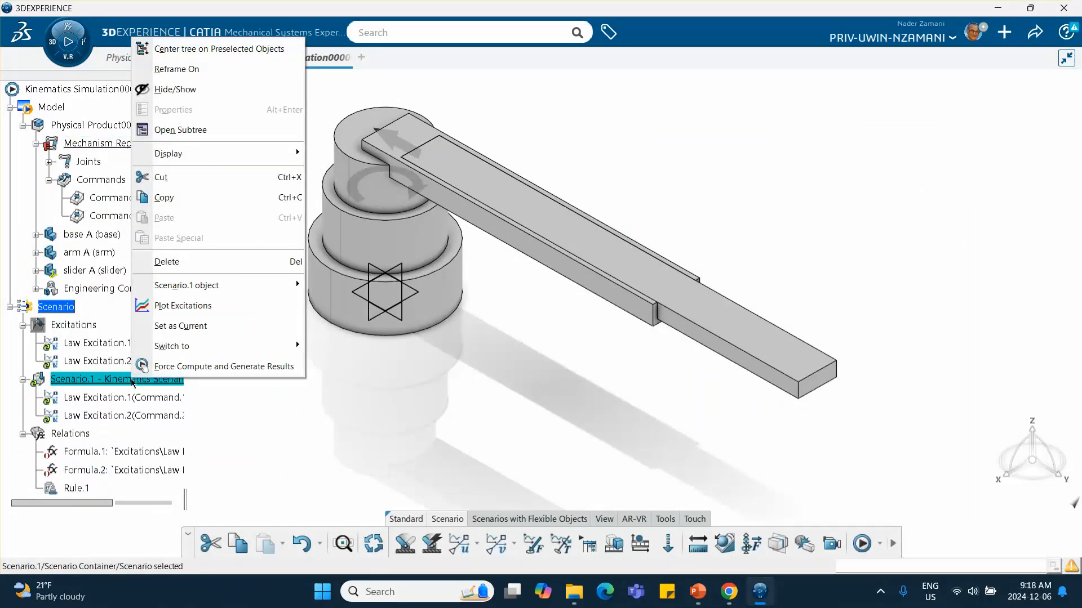
{"action": "left_click", "coordinate": [186, 305]}
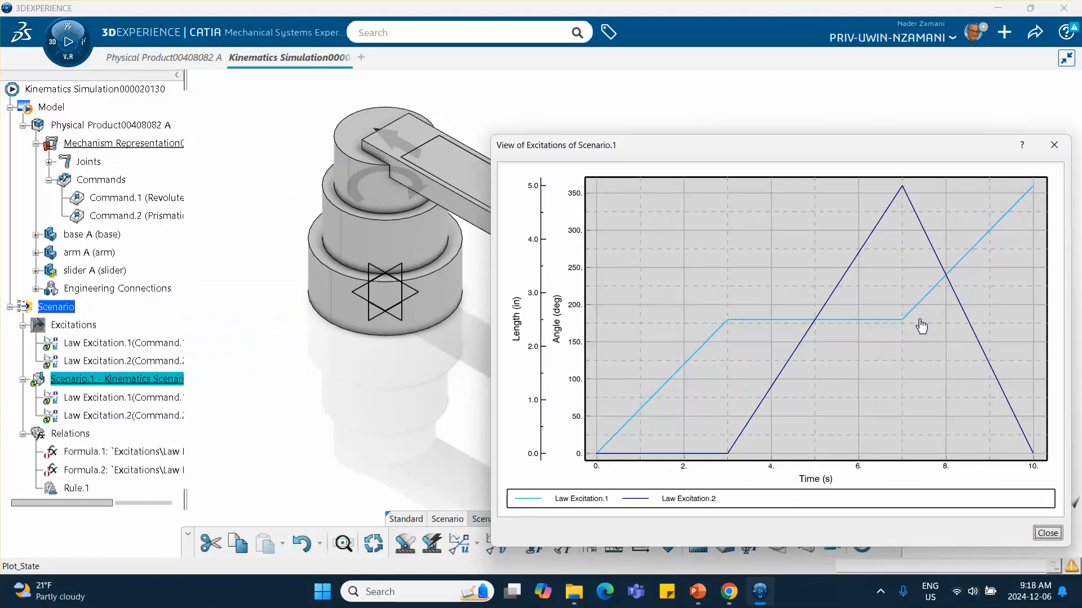
{"action": "left_click", "coordinate": [1054, 147]}
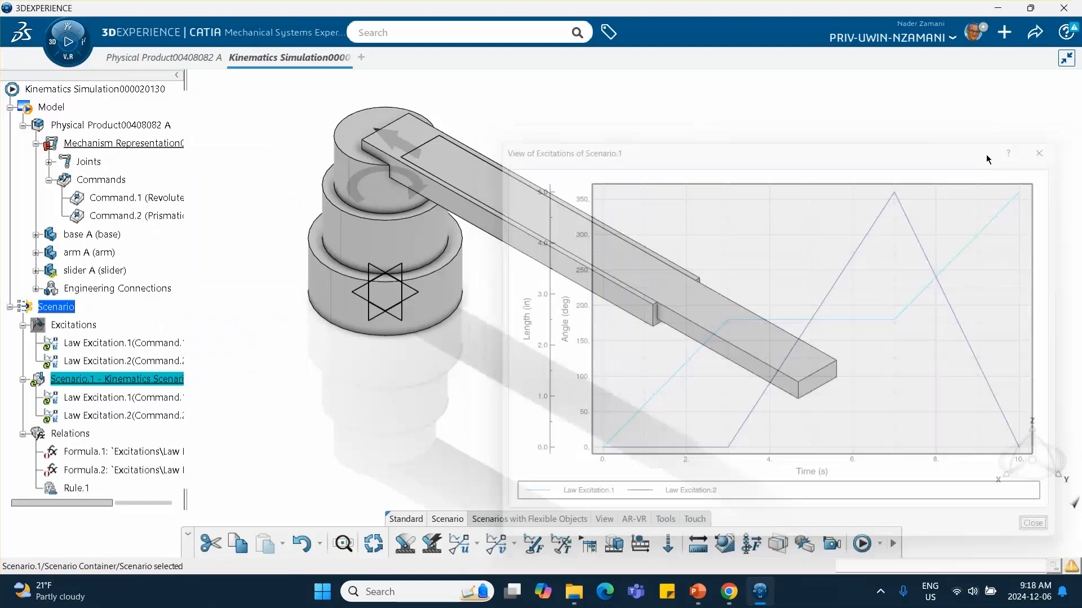
Compute Scenario.1 and generate its simulation results
{"action": "scroll", "coordinate": [112, 280], "scroll_direction": "down", "scroll_amount": 3}
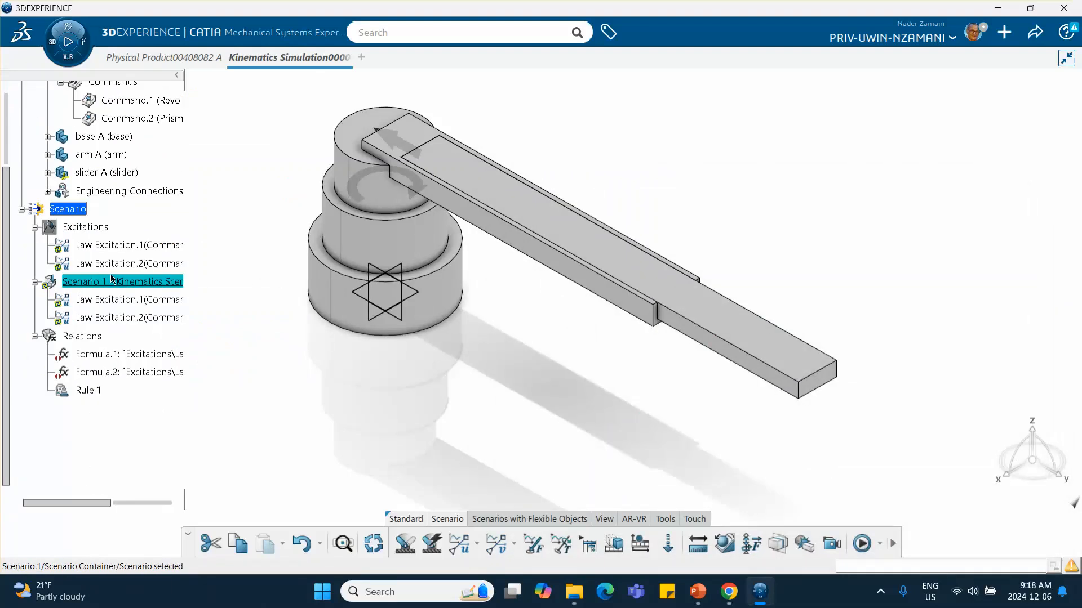
{"action": "left_click", "coordinate": [862, 544]}
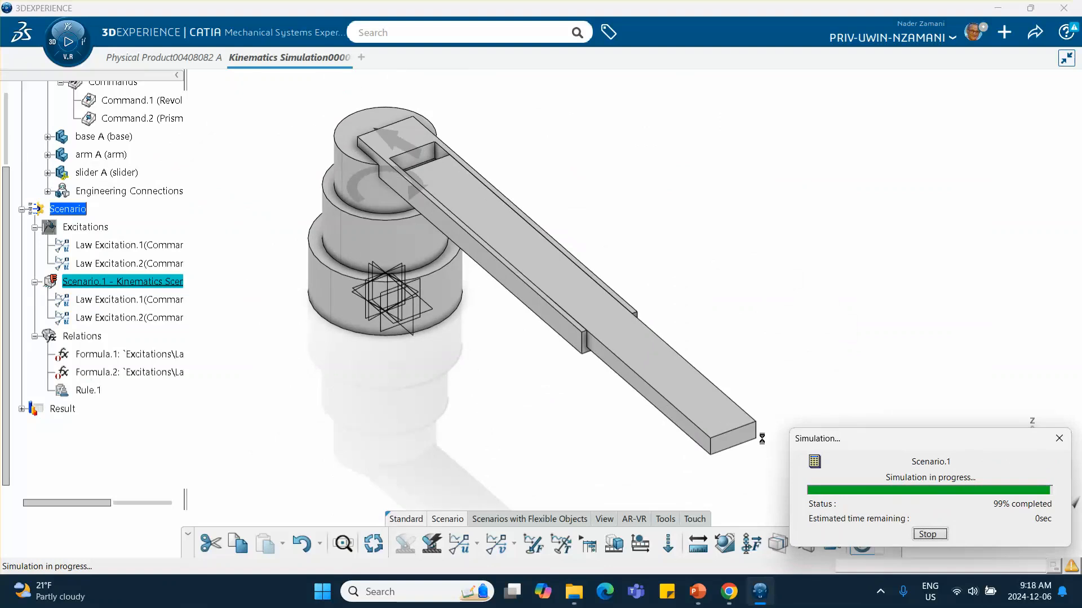
{"action": "middle_click_drag", "start_coordinate": [616, 378], "coordinate": [580, 424]}
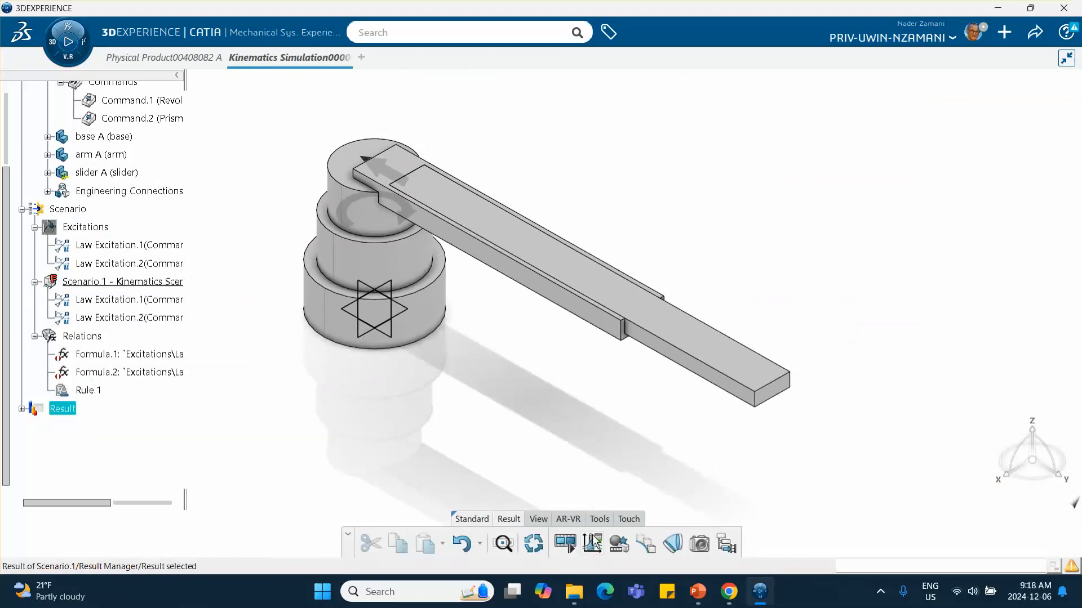
Open the animation player for the result and set its sampling step to 0.01 s
{"action": "left_click", "coordinate": [566, 545]}
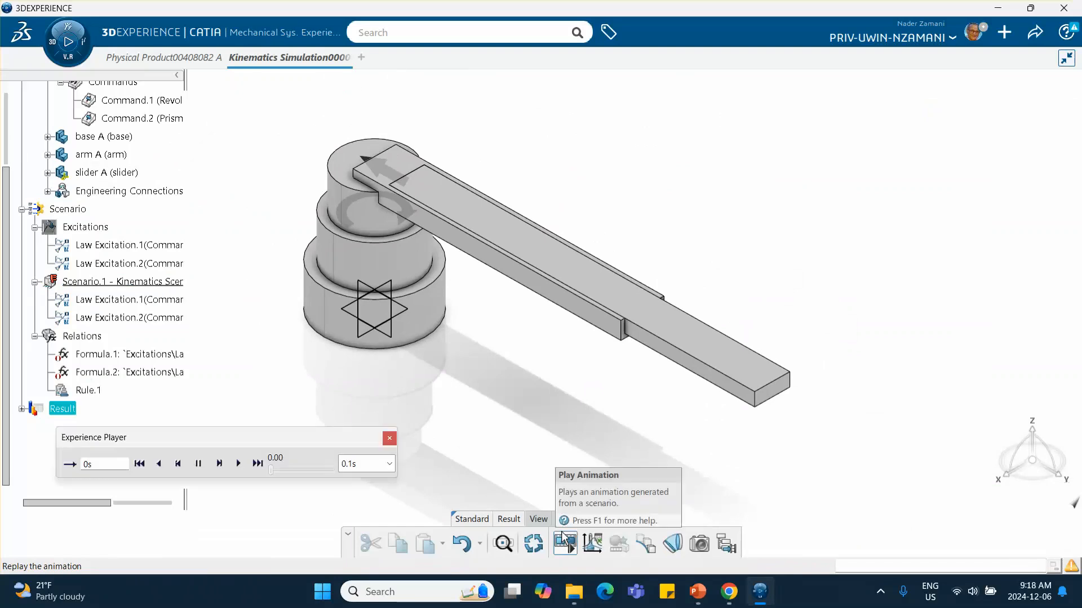
{"action": "left_click", "coordinate": [389, 463]}
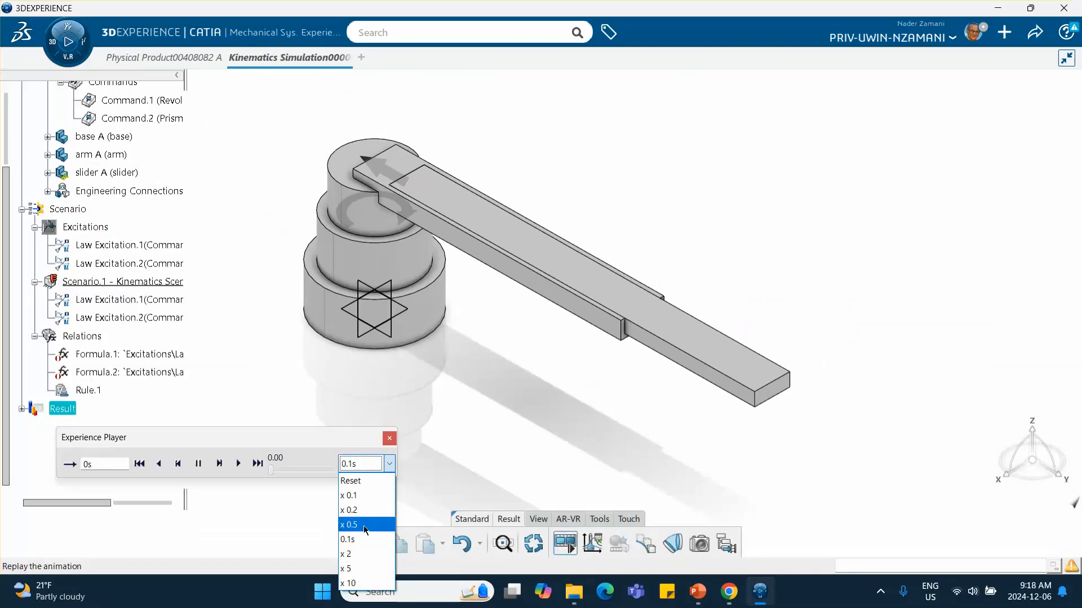
{"action": "left_click", "coordinate": [374, 488]}
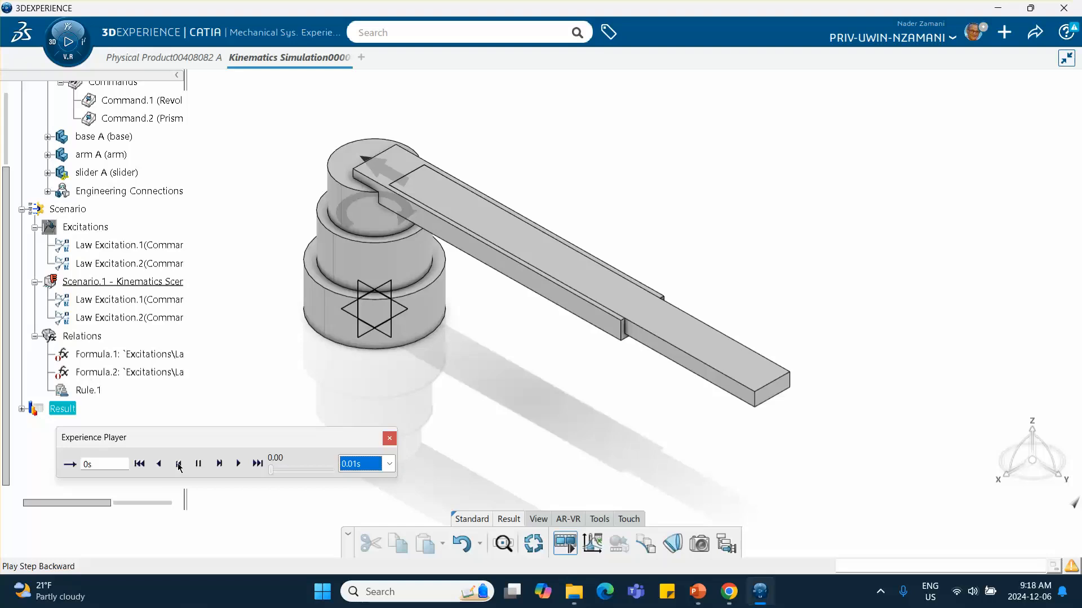
Step the animation forward to 0.3 s, play it past 1 s and pause it to examine the arm's motion
{"action": "left_click", "coordinate": [220, 464]}
{"action": "left_click", "coordinate": [220, 465]}
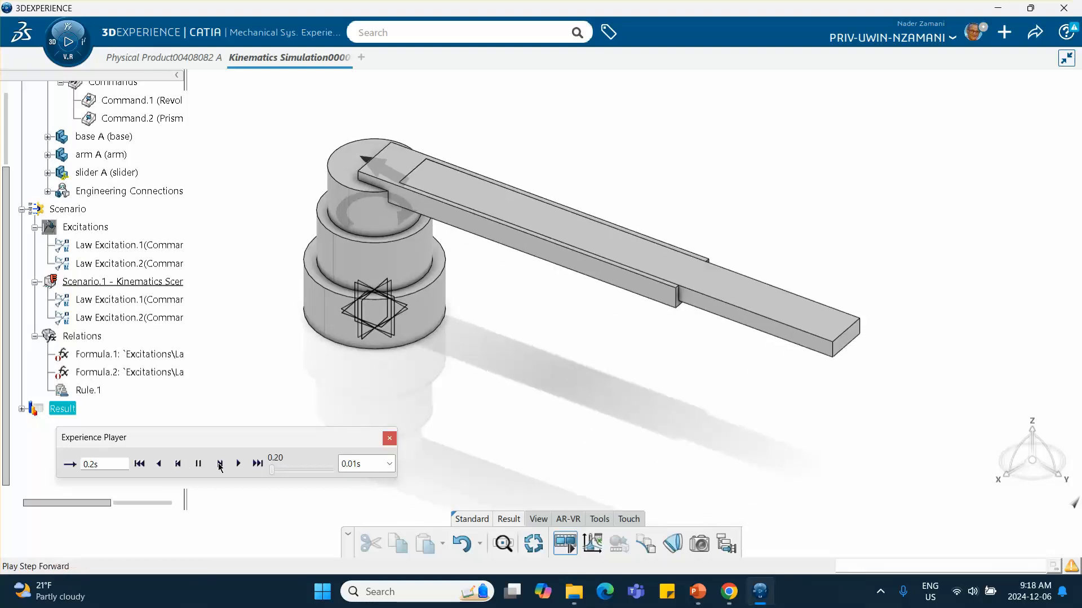
{"action": "left_click", "coordinate": [220, 464]}
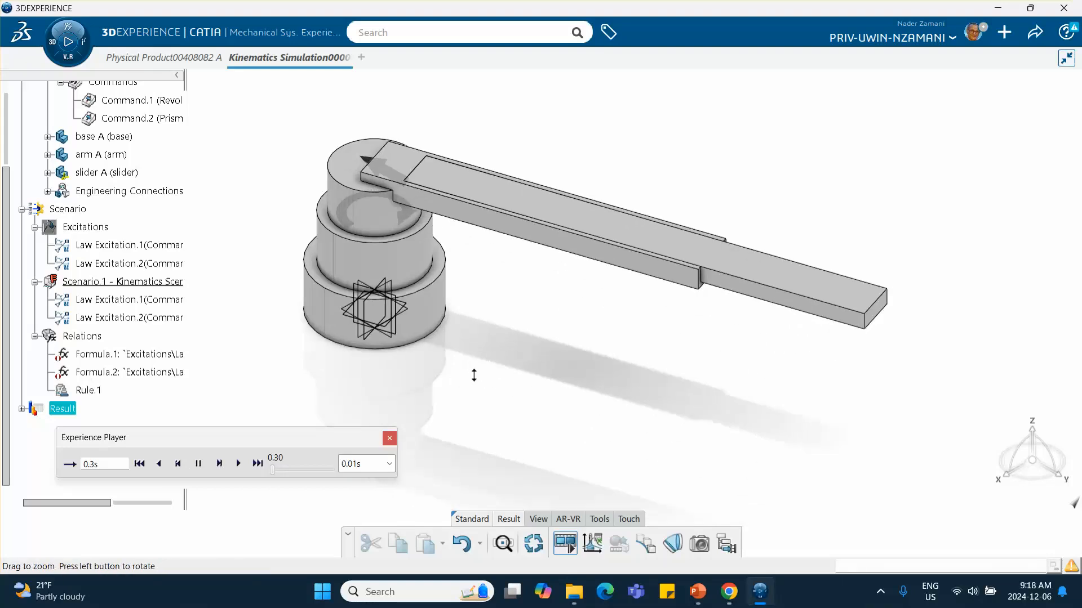
{"action": "scroll", "coordinate": [474, 384], "scroll_direction": "down", "scroll_amount": 3}
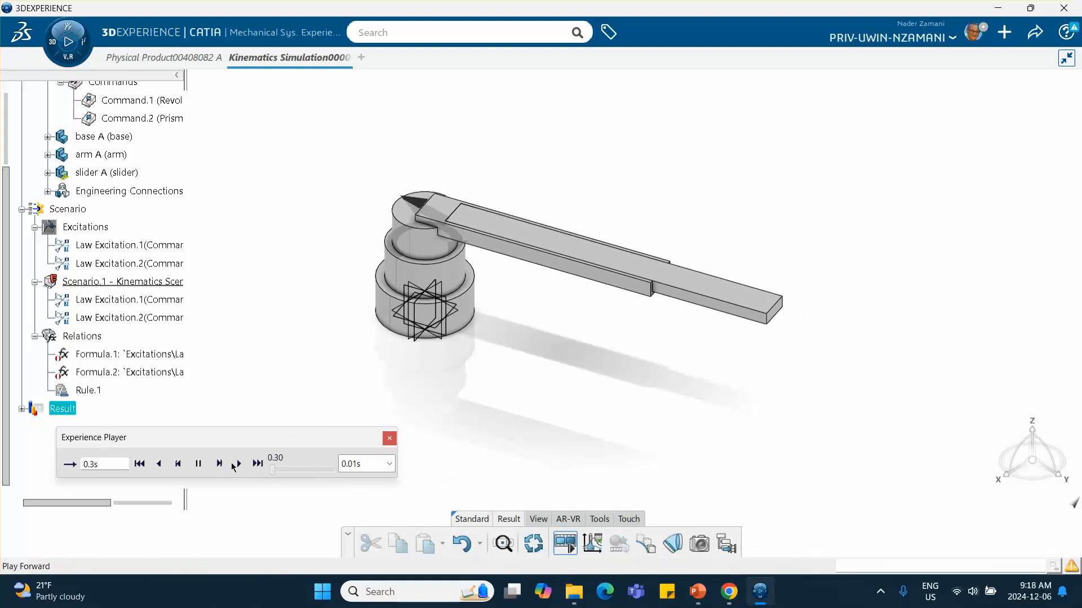
{"action": "left_click", "coordinate": [238, 464]}
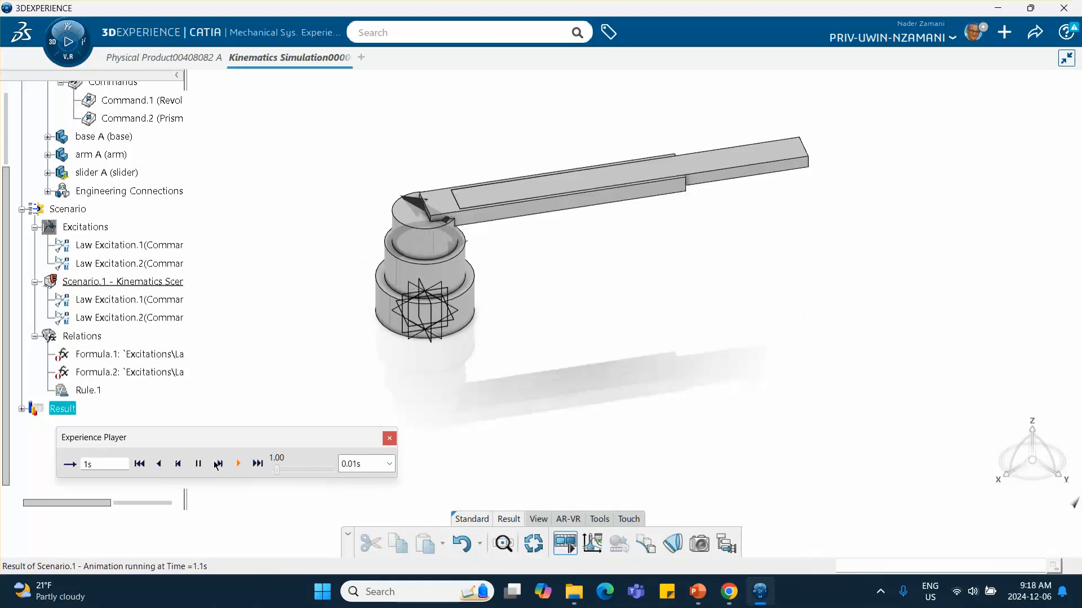
{"action": "left_click", "coordinate": [198, 464]}
Step the animation forward to 3 s to examine the arm's rotation about the base
{"action": "left_click", "coordinate": [221, 463]}
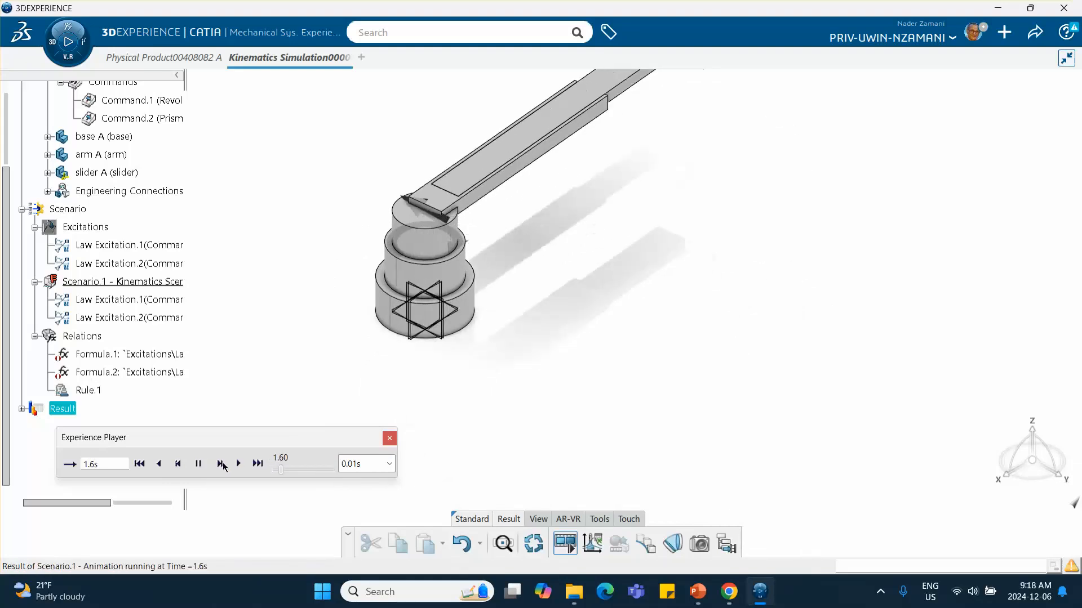
{"action": "left_click", "coordinate": [223, 463]}
{"action": "left_click", "coordinate": [223, 464]}
{"action": "left_click", "coordinate": [223, 464]}
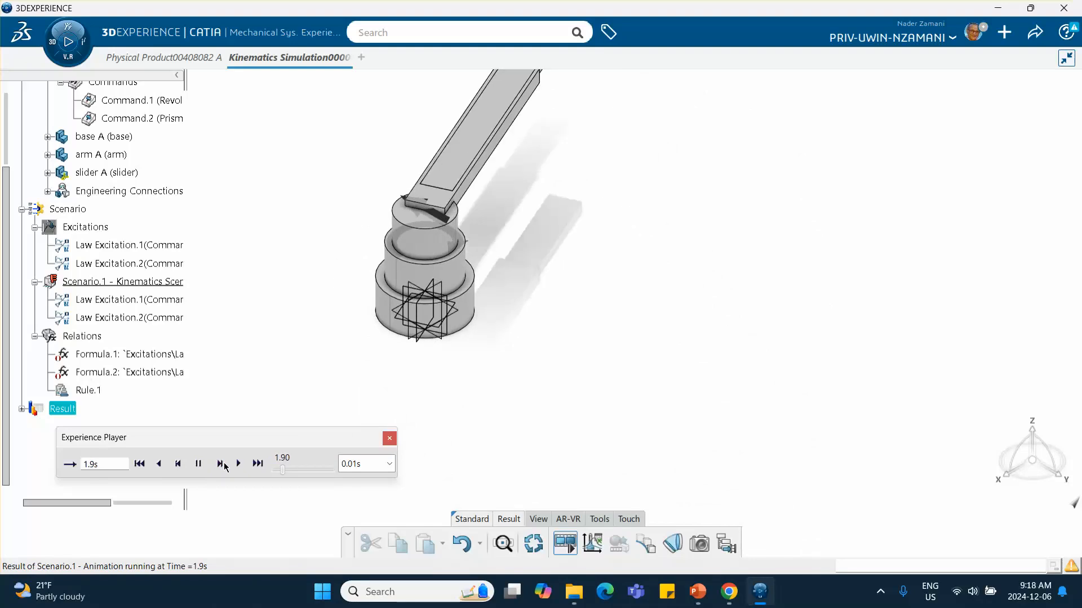
{"action": "left_click", "coordinate": [223, 463]}
{"action": "left_click", "coordinate": [223, 463]}
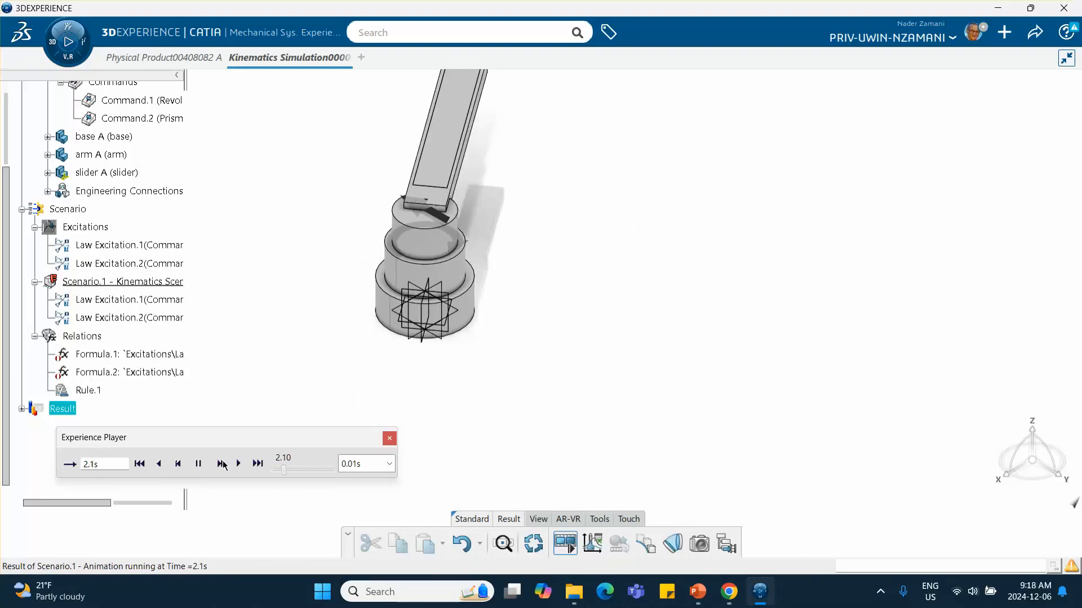
{"action": "left_click", "coordinate": [224, 464]}
{"action": "left_click", "coordinate": [223, 464]}
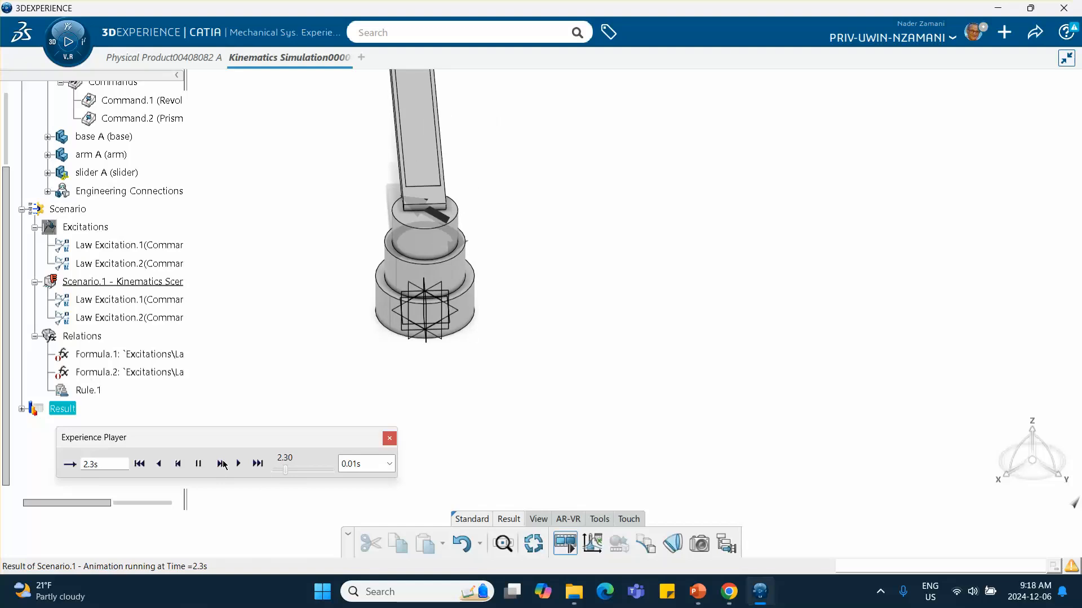
{"action": "left_click", "coordinate": [223, 463]}
{"action": "left_click", "coordinate": [223, 464]}
{"action": "left_click", "coordinate": [222, 464]}
{"action": "left_click", "coordinate": [221, 464]}
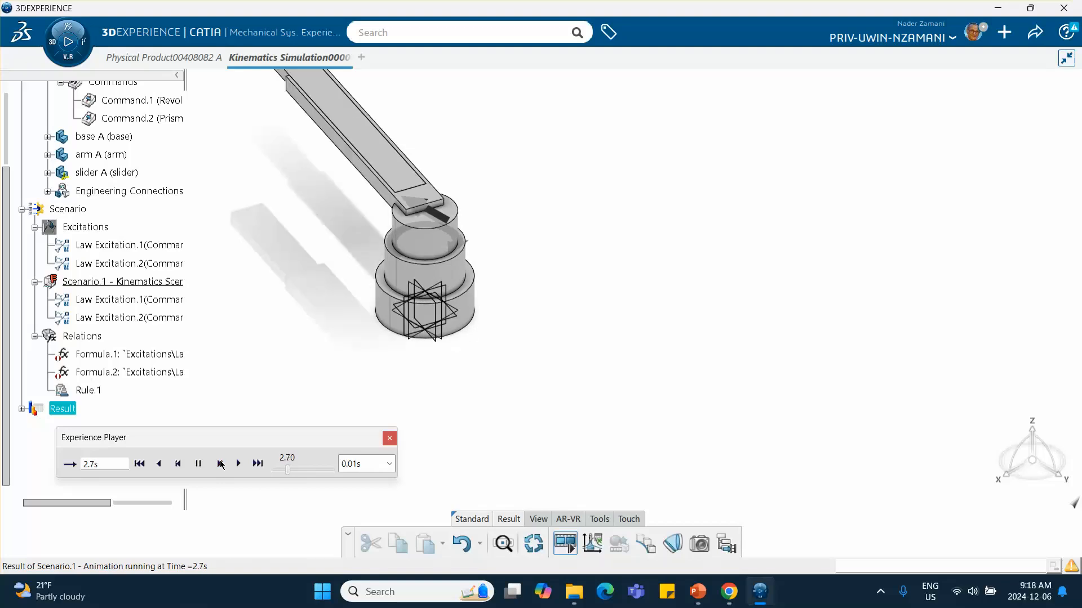
{"action": "left_click", "coordinate": [221, 464]}
{"action": "left_click", "coordinate": [221, 463]}
{"action": "left_click", "coordinate": [221, 463]}
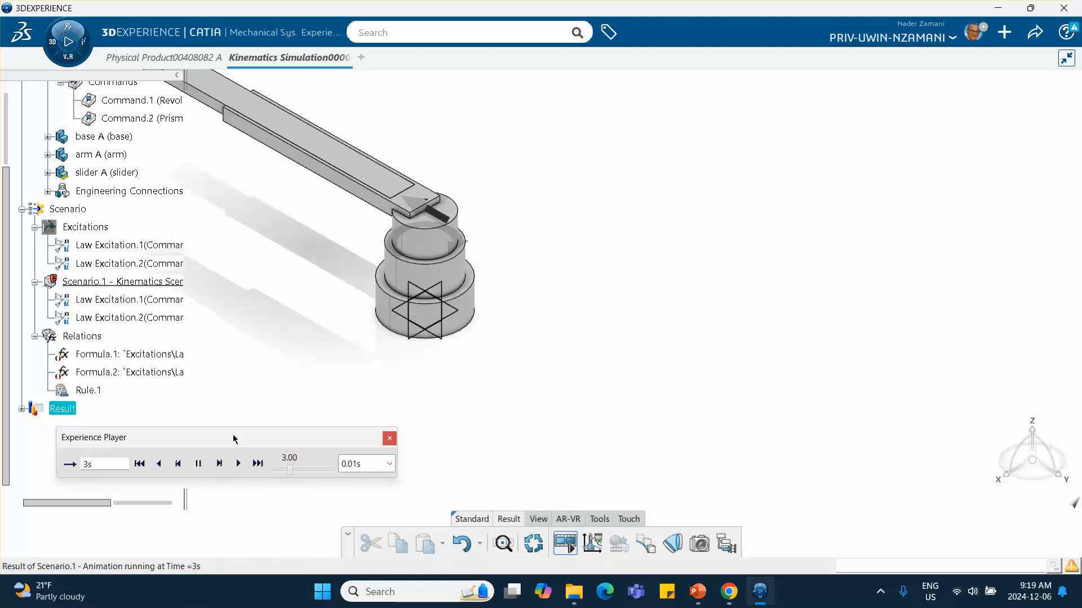
Step the animation from 3 s to 4.1 s to examine the slider's motion along the arm
{"action": "middle_click_drag", "start_coordinate": [265, 383], "coordinate": [480, 437]}
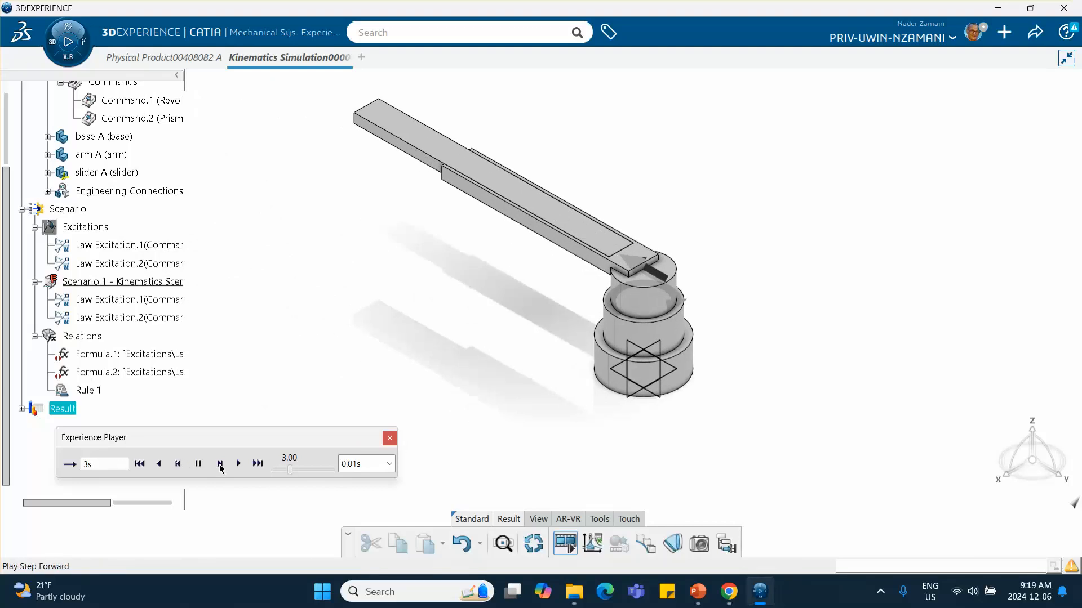
{"action": "left_click", "coordinate": [220, 465]}
{"action": "left_click", "coordinate": [220, 465]}
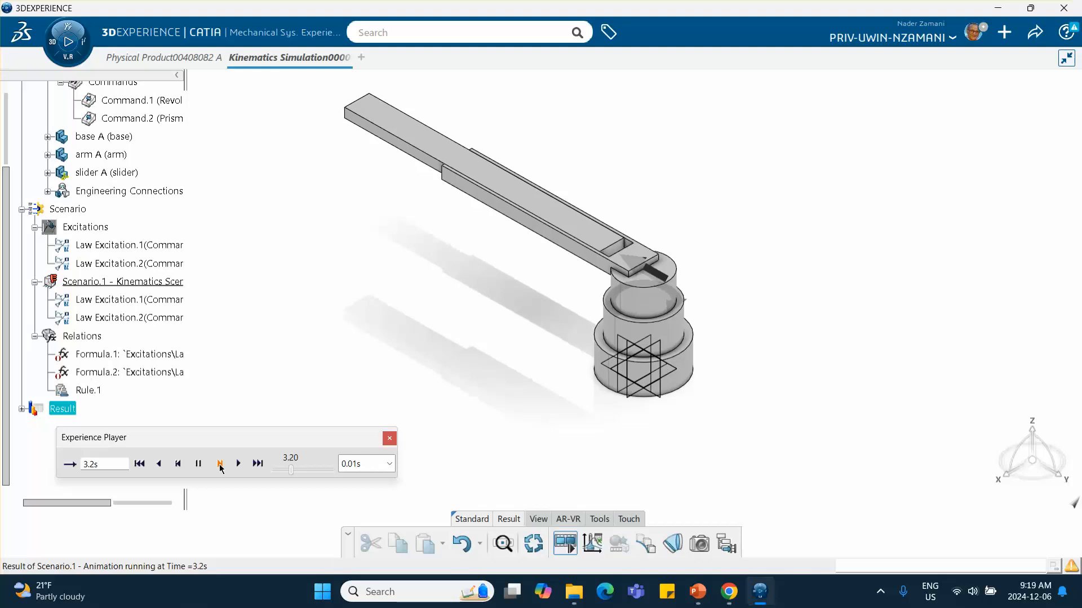
{"action": "left_click", "coordinate": [220, 466]}
{"action": "left_click", "coordinate": [221, 465]}
{"action": "left_click", "coordinate": [220, 465]}
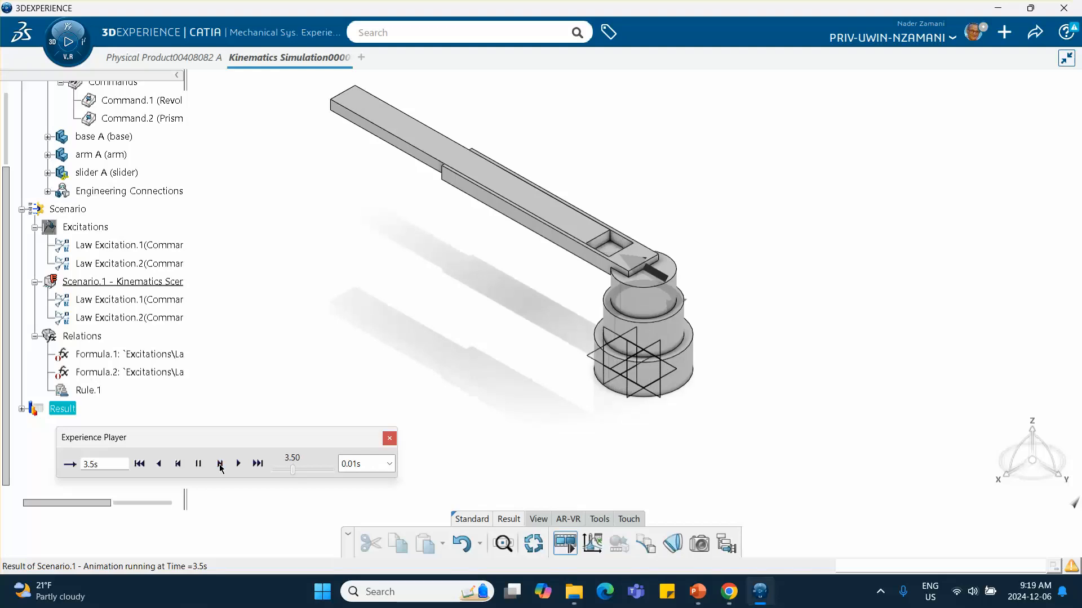
{"action": "left_click", "coordinate": [220, 465]}
{"action": "left_click", "coordinate": [221, 465]}
{"action": "left_click", "coordinate": [220, 465]}
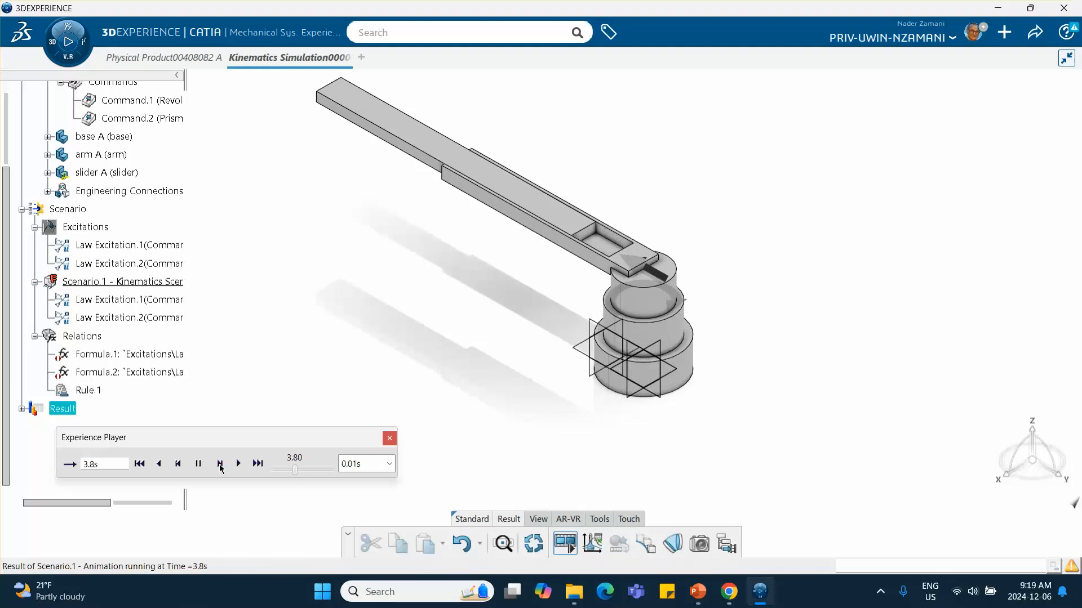
{"action": "left_click", "coordinate": [220, 465]}
{"action": "left_click", "coordinate": [221, 465]}
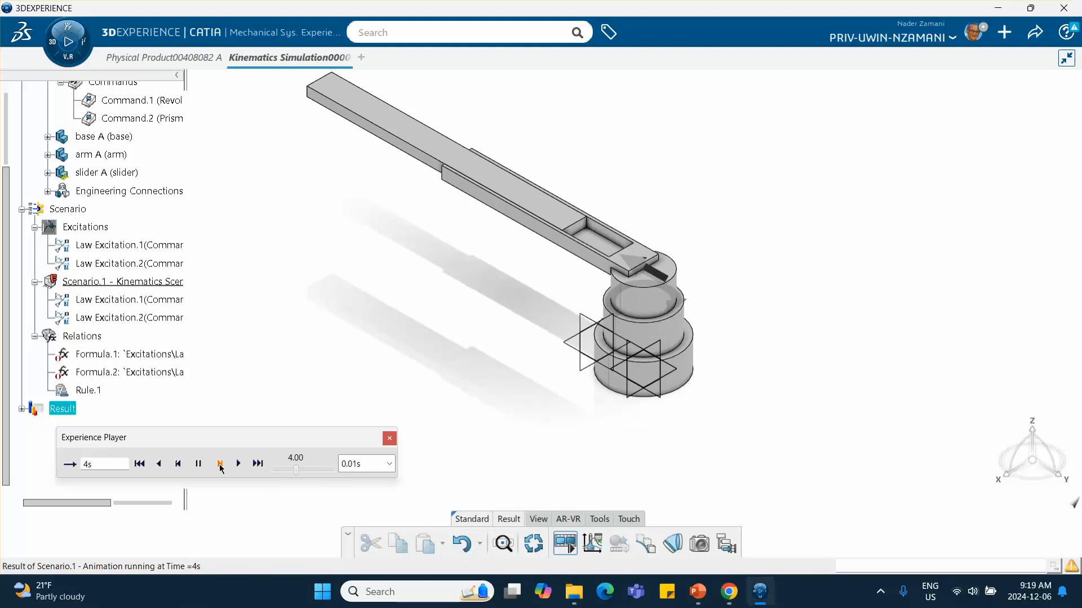
{"action": "left_click", "coordinate": [220, 465]}
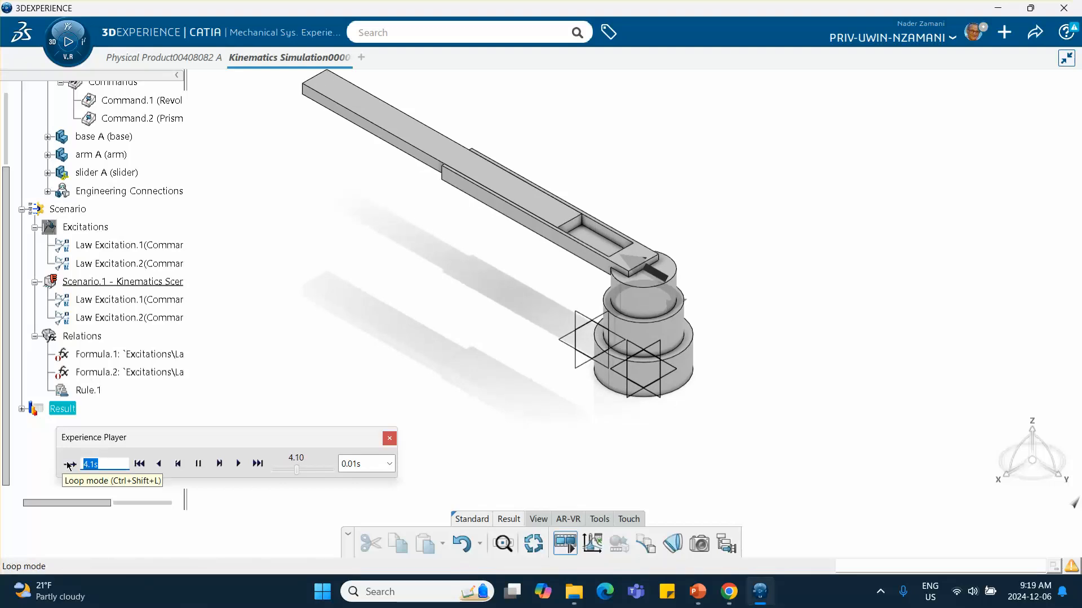
Advance the animation to 6.1 s and step it on to 7 s to examine the slider at its full extension
{"action": "left_click", "coordinate": [221, 465]}
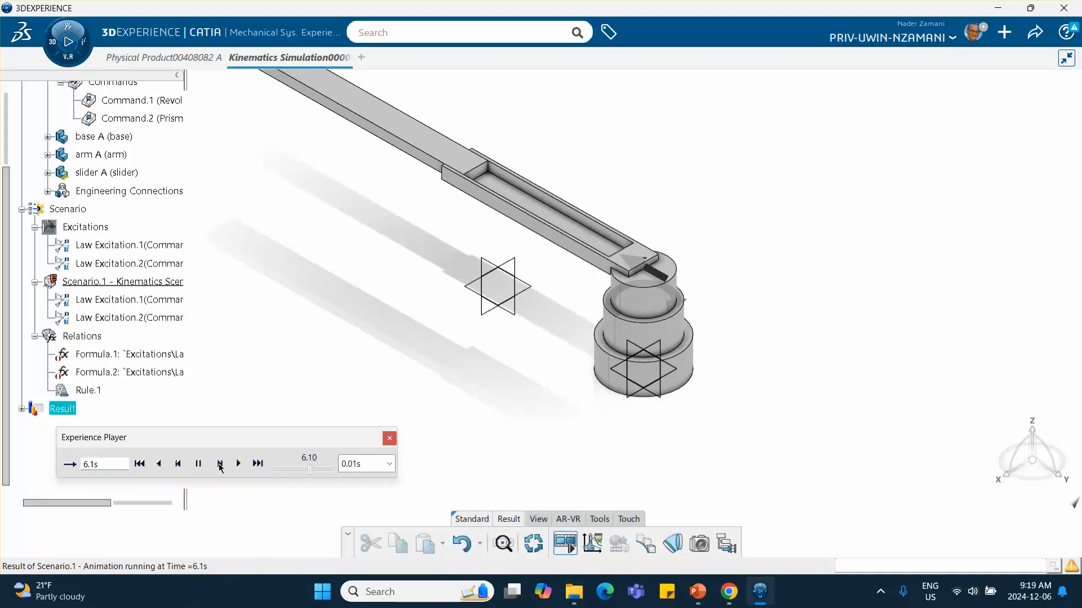
{"action": "left_click", "coordinate": [220, 465]}
{"action": "left_click", "coordinate": [221, 465]}
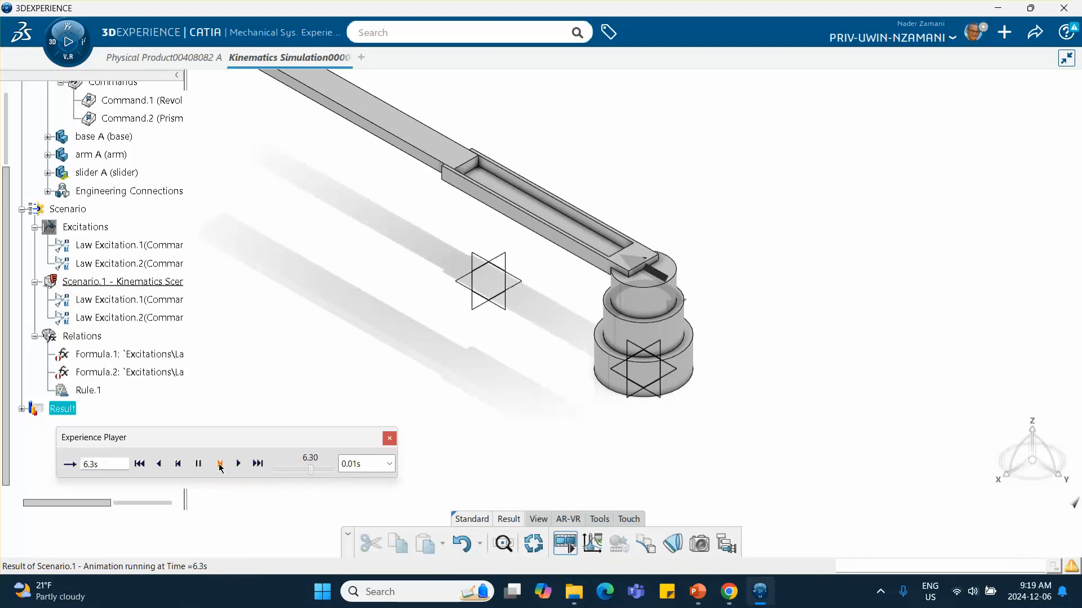
{"action": "left_click", "coordinate": [220, 465]}
{"action": "left_click", "coordinate": [220, 466]}
{"action": "left_click", "coordinate": [221, 466]}
{"action": "middle_click_drag", "start_coordinate": [304, 369], "coordinate": [339, 416]}
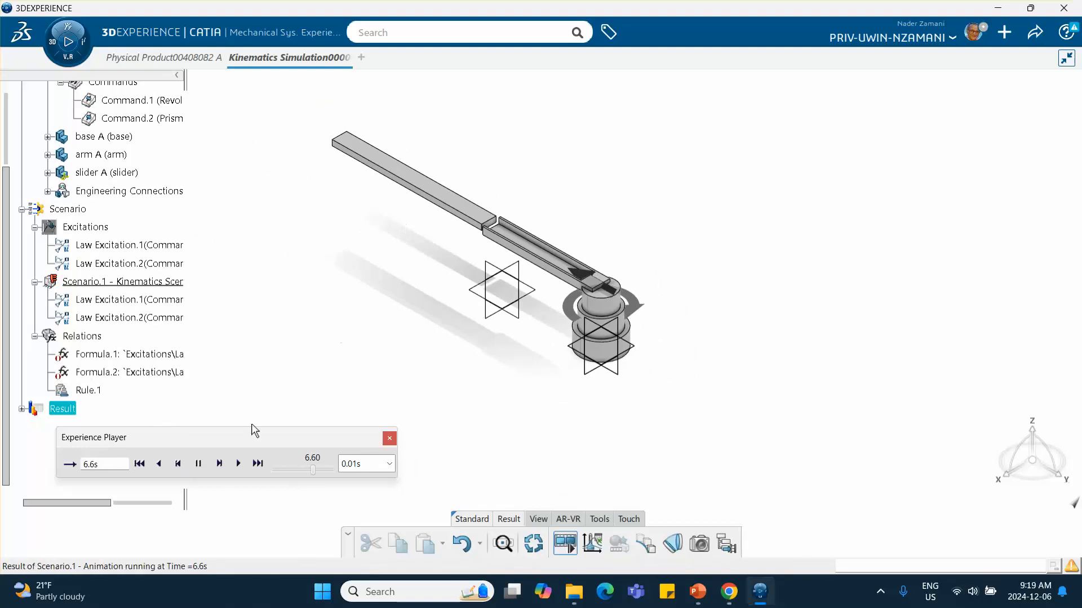
{"action": "left_click", "coordinate": [220, 466]}
{"action": "left_click", "coordinate": [219, 467]}
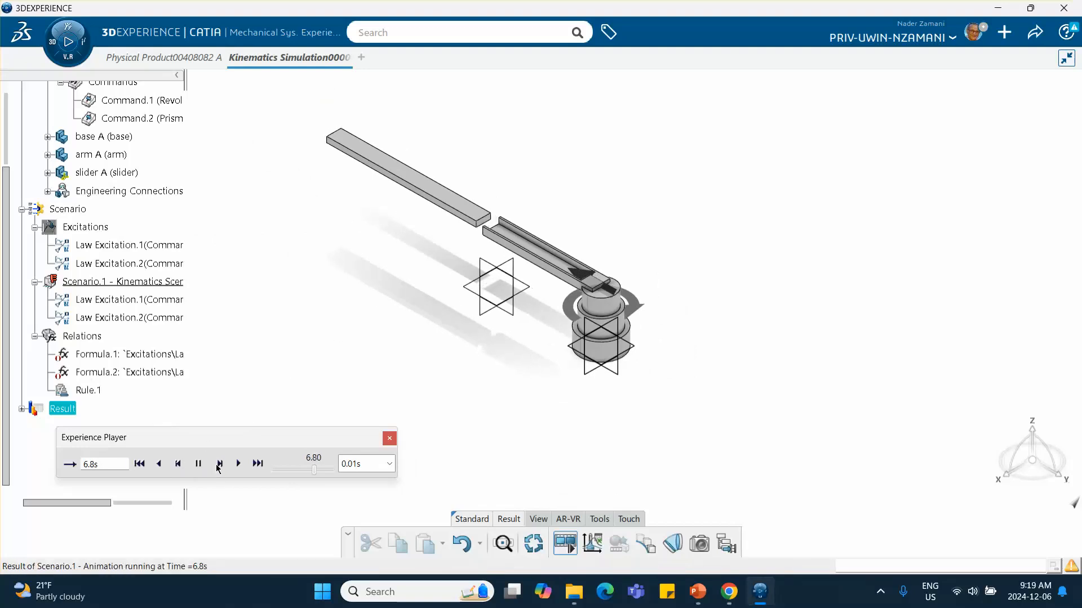
{"action": "left_click", "coordinate": [219, 467]}
{"action": "left_click", "coordinate": [219, 466]}
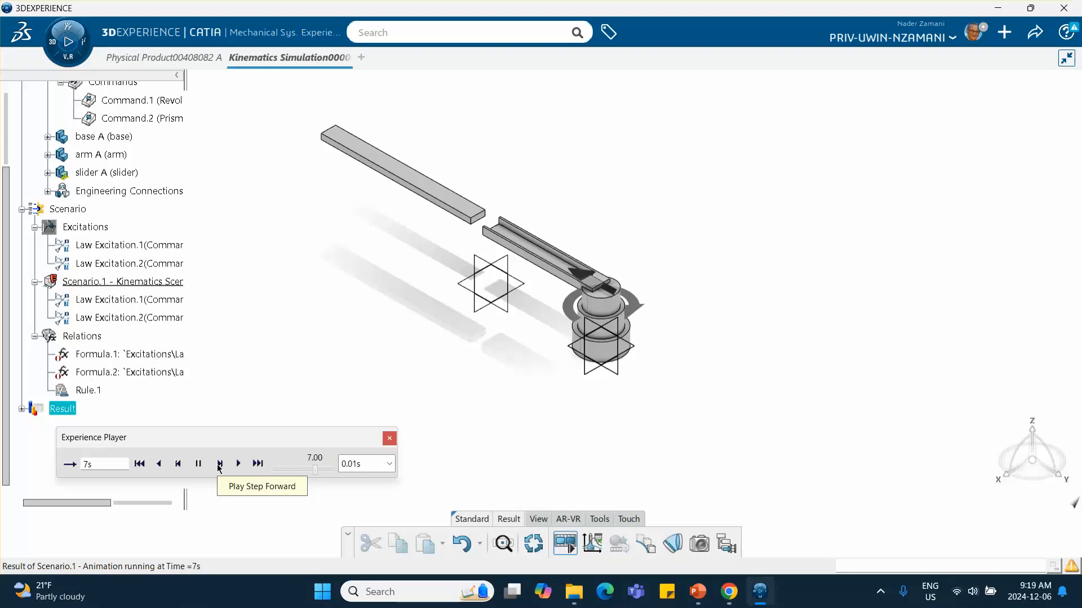
Step the animation from 7 s to 8.2 s to examine the arm's return rotation with the slider extended
{"action": "left_click", "coordinate": [219, 466]}
{"action": "left_click", "coordinate": [219, 466]}
{"action": "left_click", "coordinate": [219, 465]}
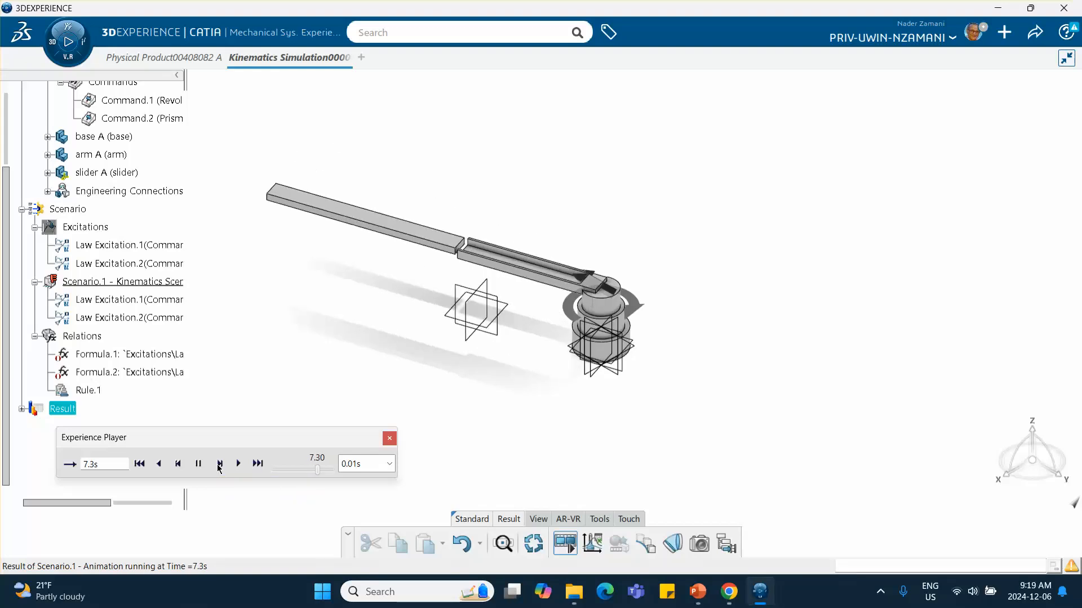
{"action": "left_click", "coordinate": [219, 465]}
{"action": "left_click", "coordinate": [219, 466]}
{"action": "left_click", "coordinate": [219, 467]}
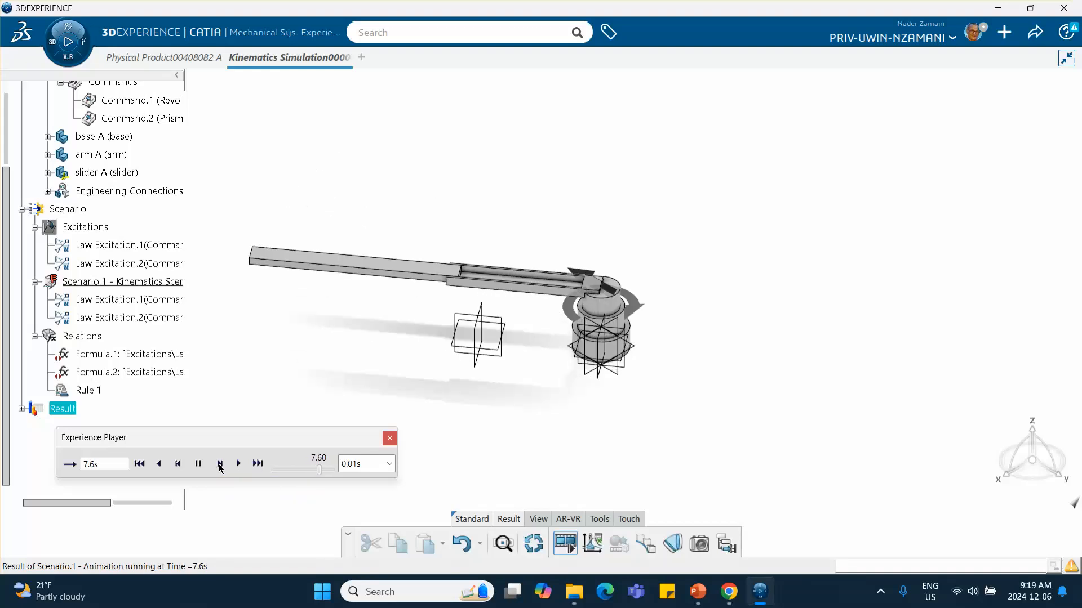
{"action": "left_click", "coordinate": [219, 467]}
{"action": "left_click", "coordinate": [219, 466]}
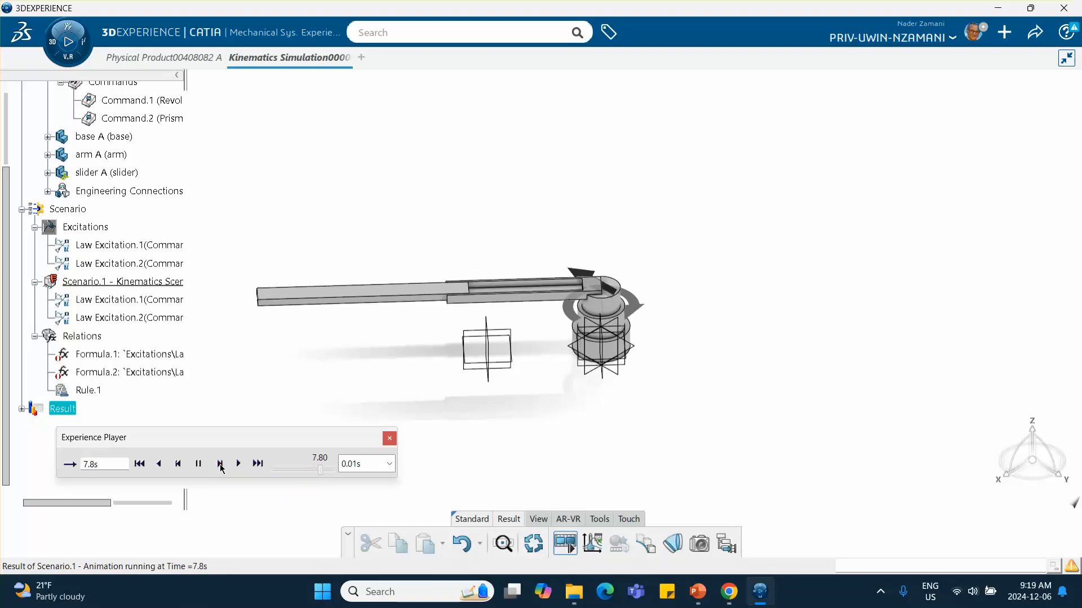
{"action": "left_click", "coordinate": [220, 466]}
{"action": "left_click", "coordinate": [220, 467]}
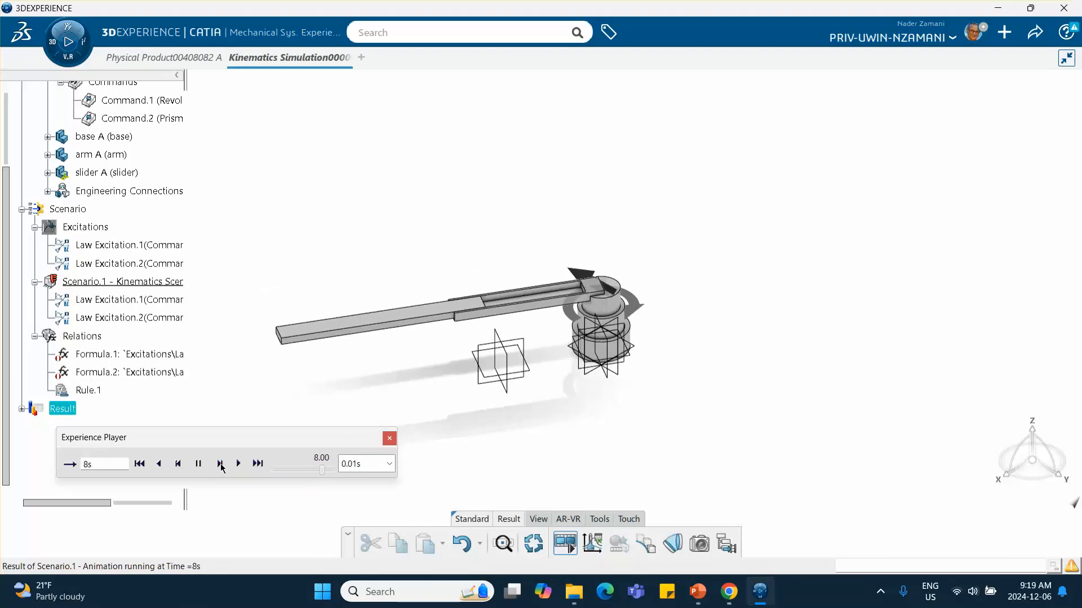
{"action": "left_click", "coordinate": [220, 466]}
{"action": "left_click", "coordinate": [221, 466]}
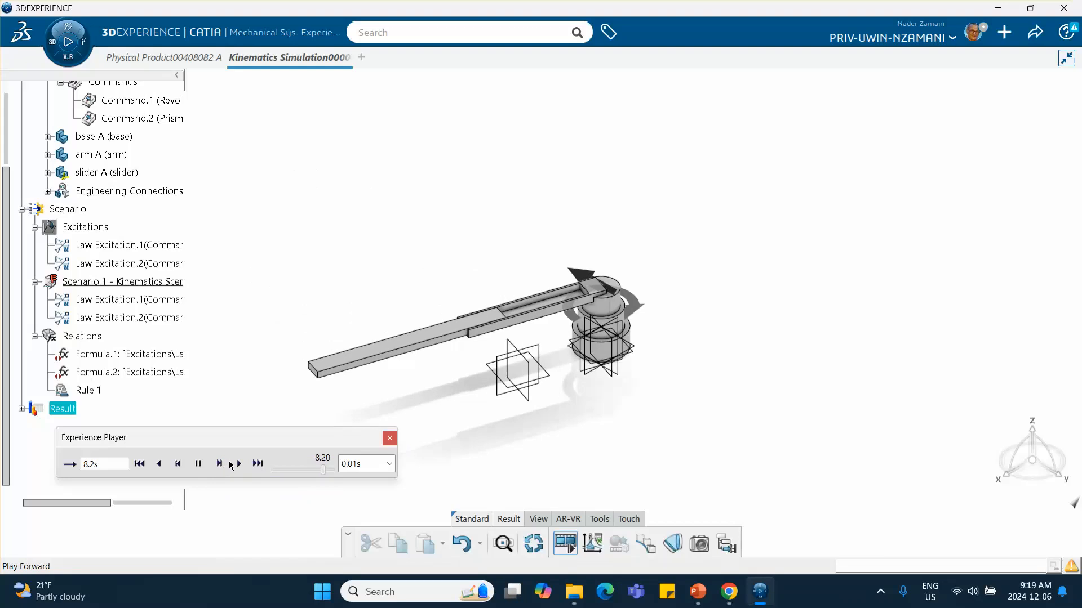
Play the rest of the animation to 10 s, close the Experience Player and inspect the mechanism's final position up close
{"action": "left_click", "coordinate": [240, 463]}
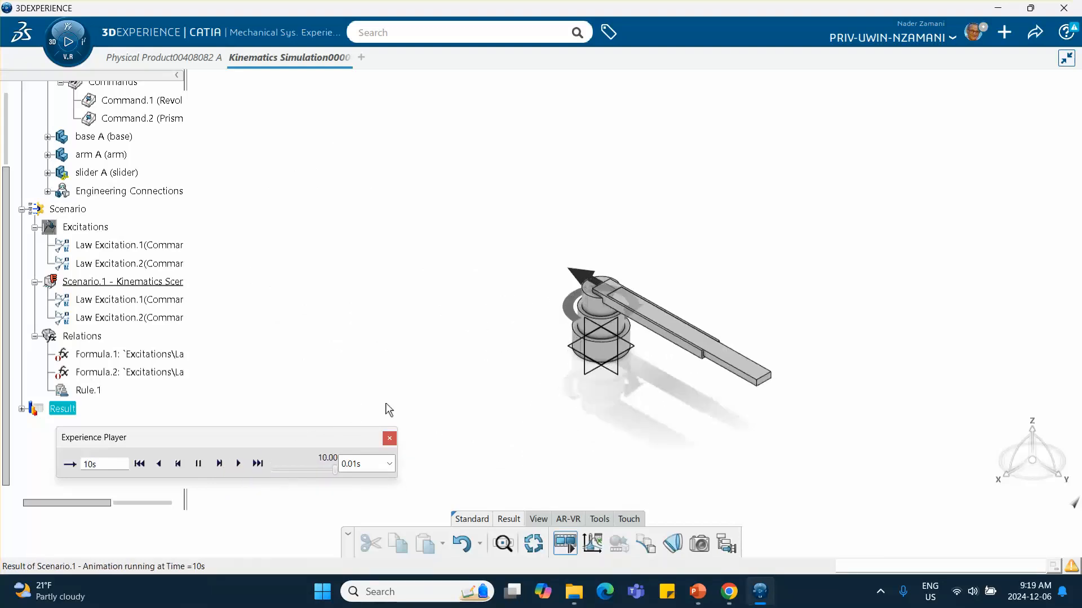
{"action": "middle_click_drag", "start_coordinate": [295, 367], "coordinate": [261, 370]}
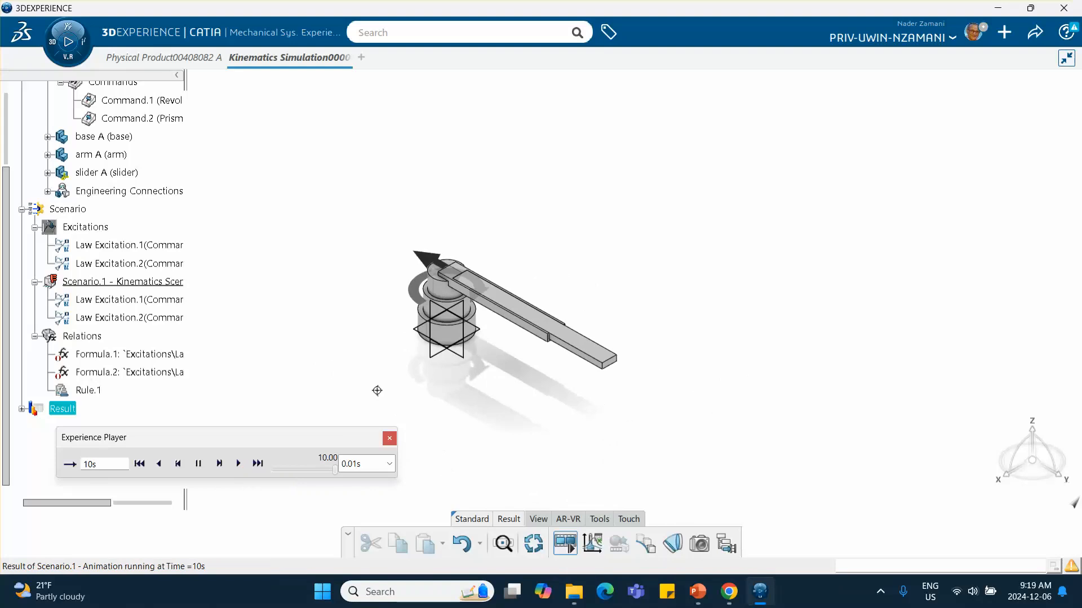
{"action": "left_click", "coordinate": [389, 438]}
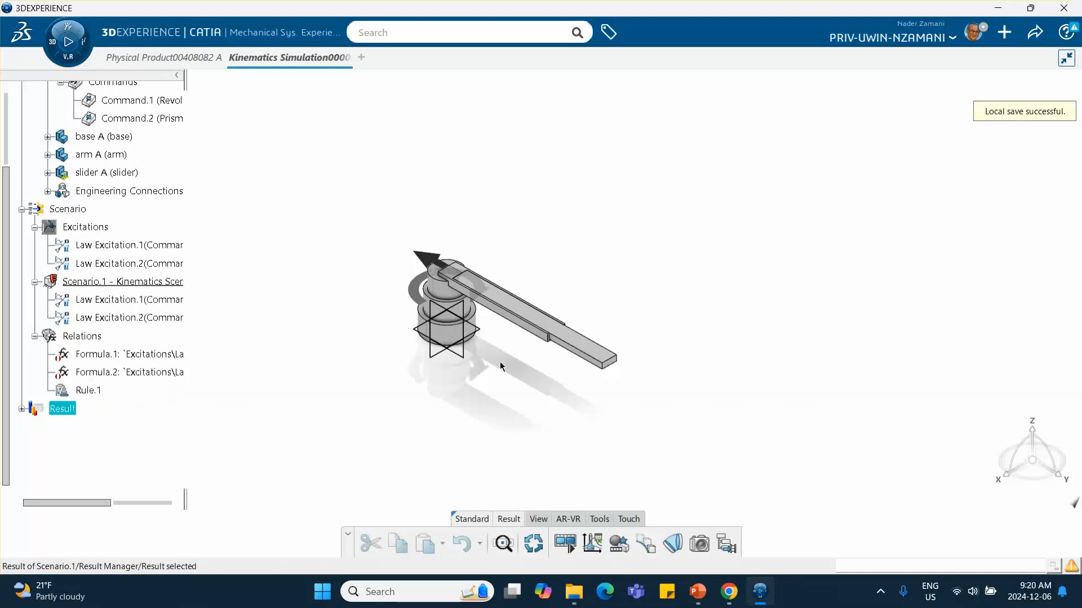
{"action": "middle_click_drag", "start_coordinate": [500, 363], "coordinate": [476, 282]}
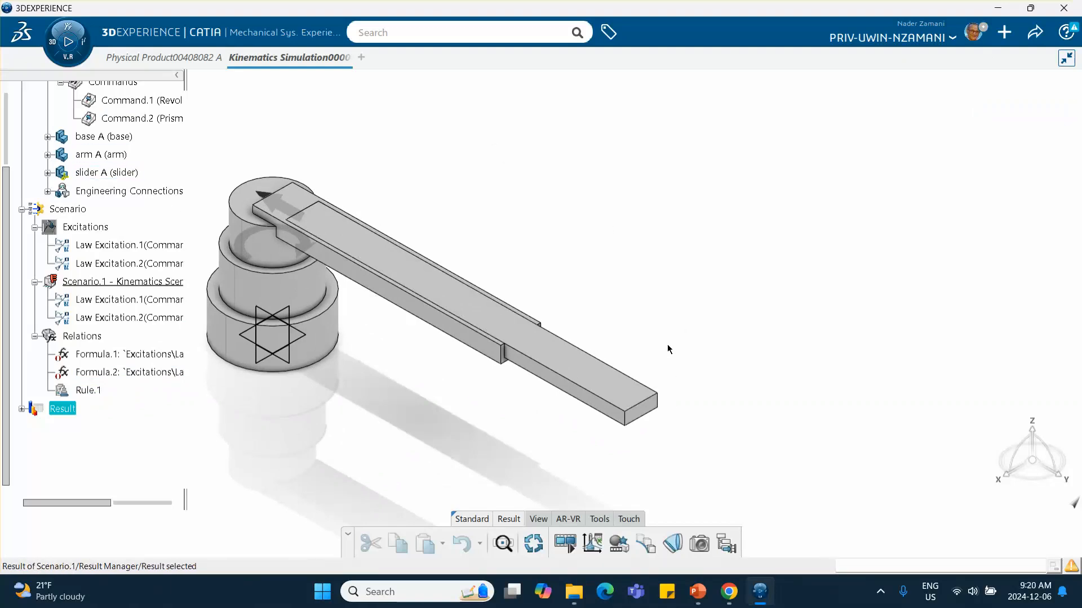
{"action": "middle_click_drag", "start_coordinate": [538, 301], "coordinate": [599, 289]}
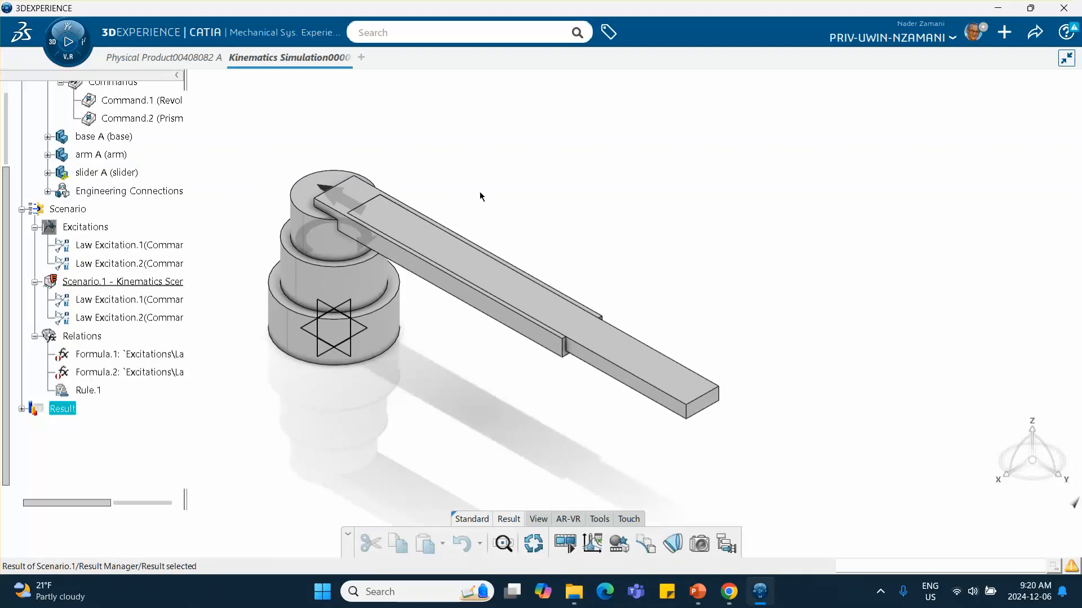